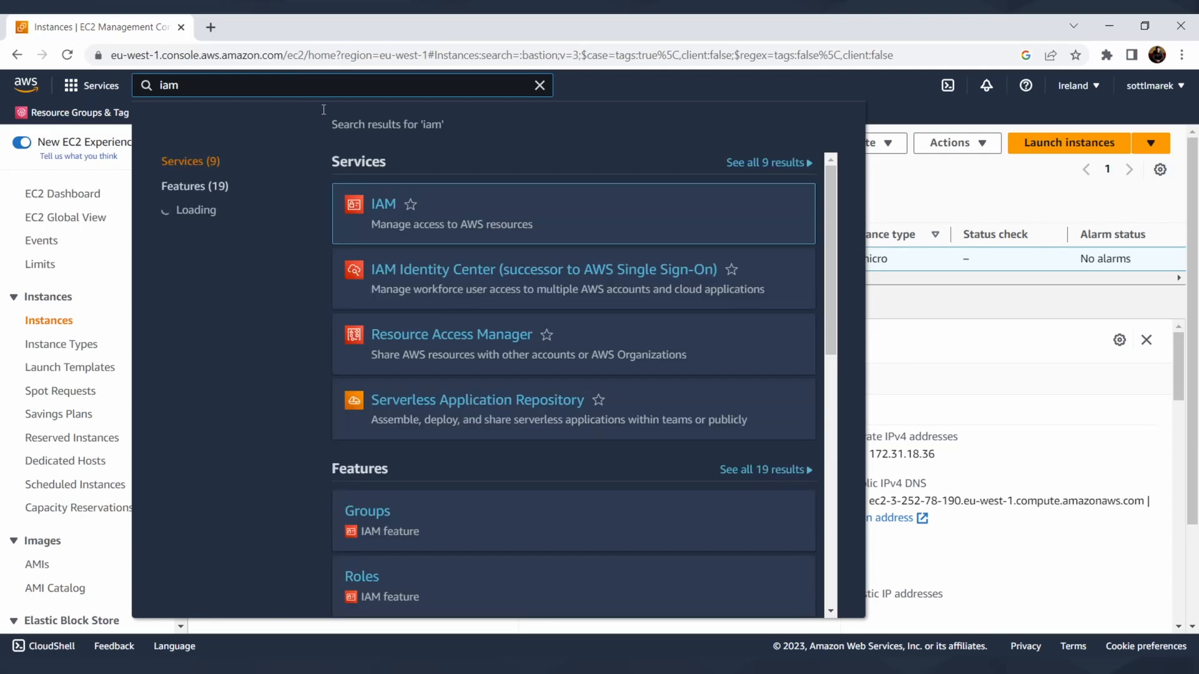
Find the managed policy AmazonSSMManagedInstanceCore in IAM by filtering the policies for "core", and select it.
left_click(388, 206)
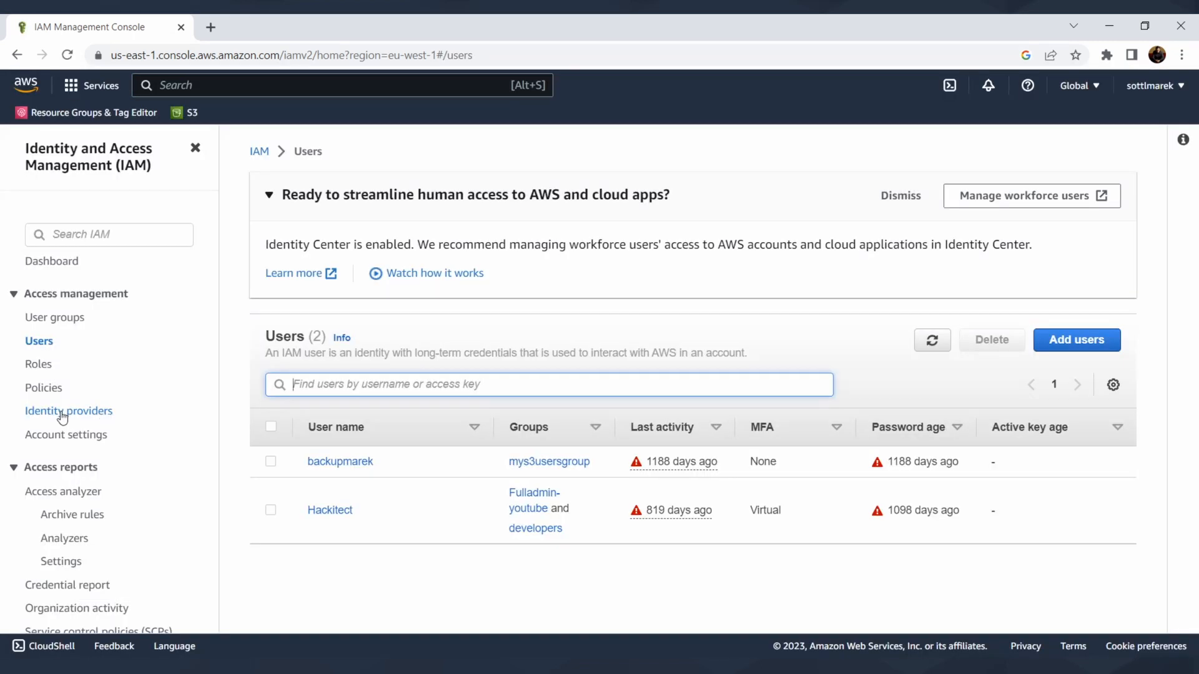
left_click(35, 389)
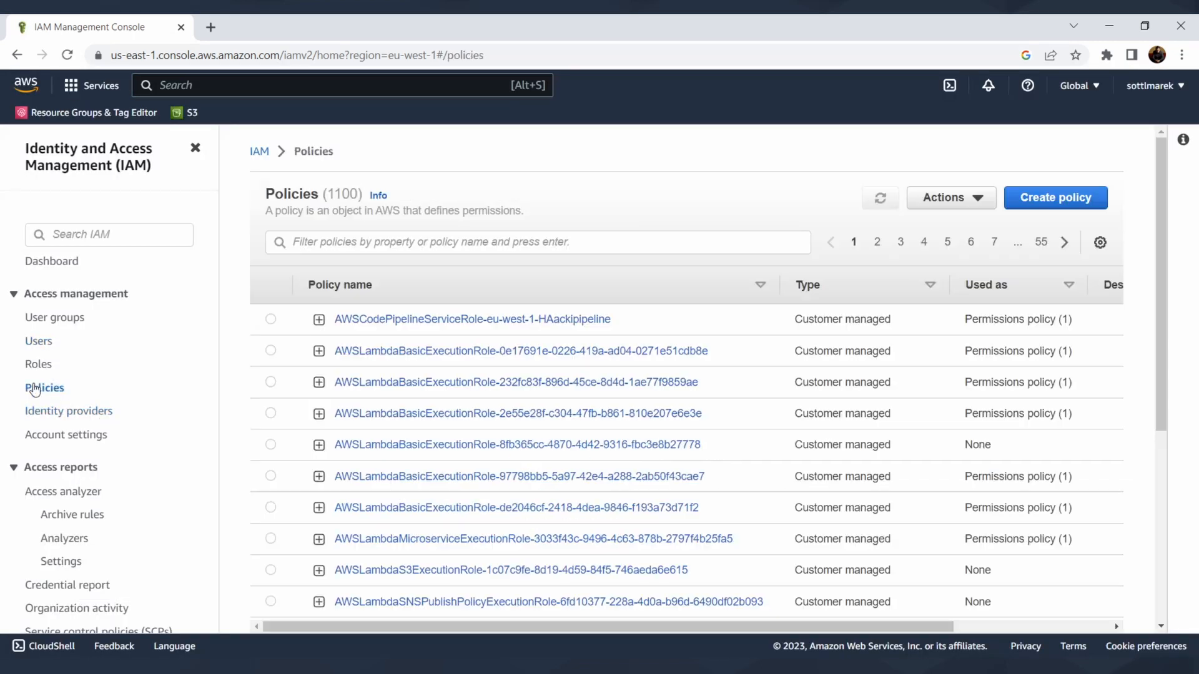
left_click(359, 243)
type("iam")
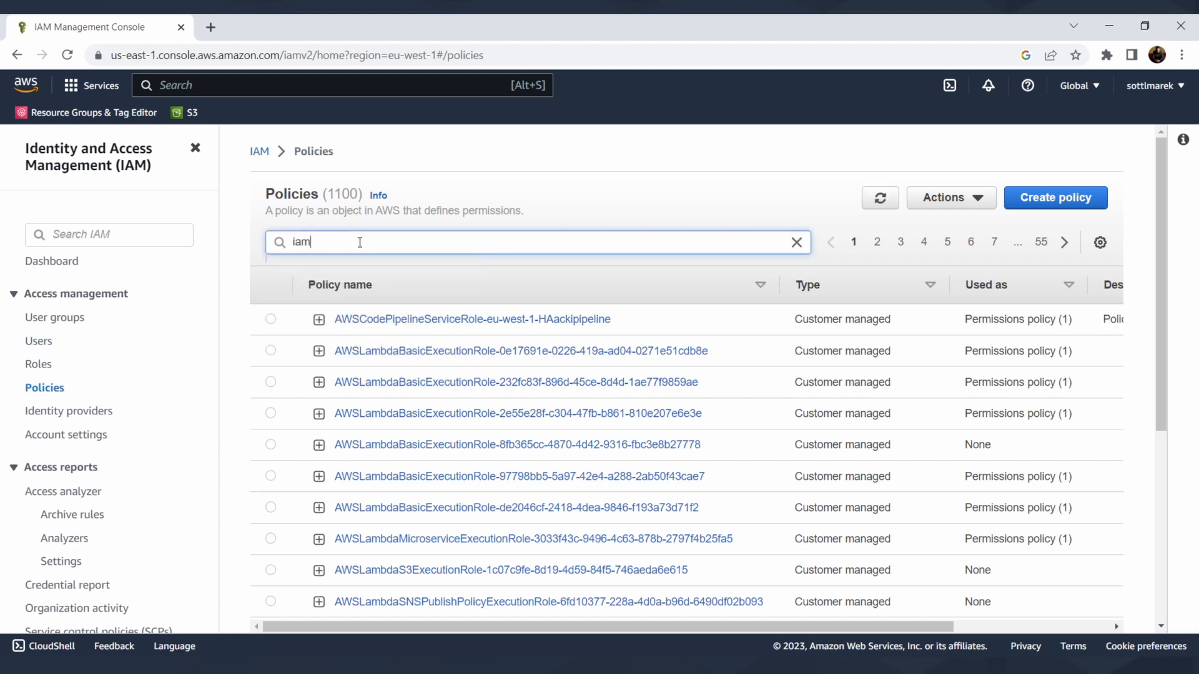
key("BackSpace")
key("BackSpace")
key("BackSpace")
type("core")
key("Return")
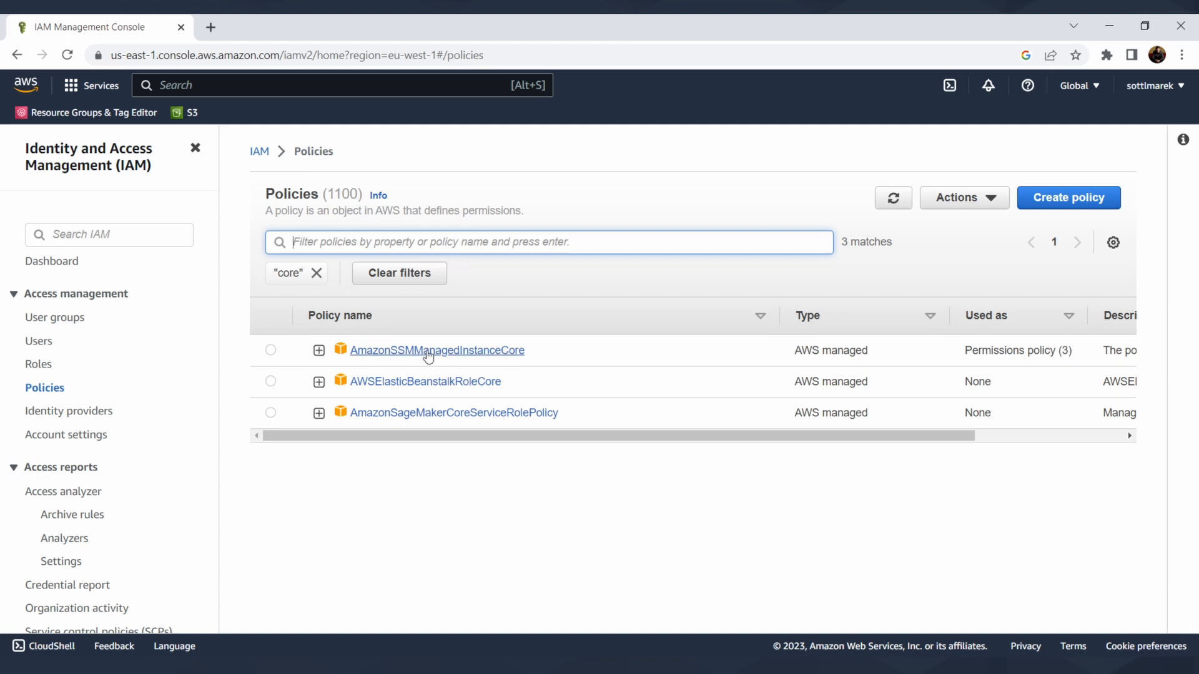
left_click(270, 350)
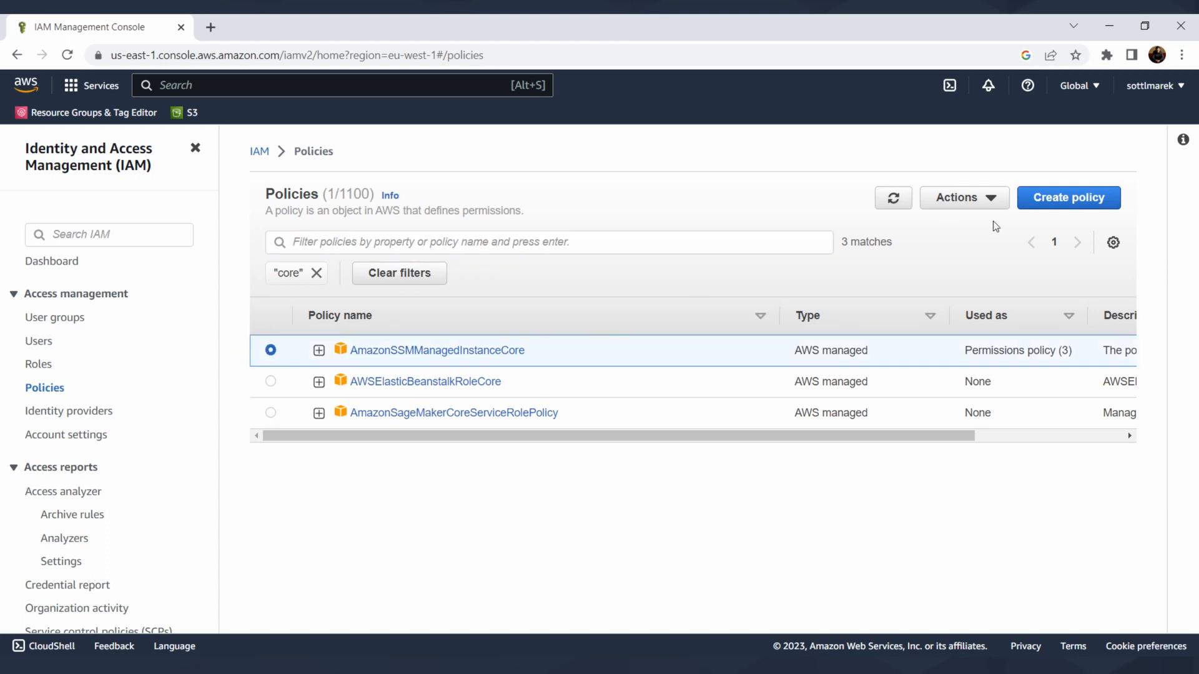
Start creating an IAM role with AWS service as the trusted entity type and EC2 as the use case.
left_click(39, 367)
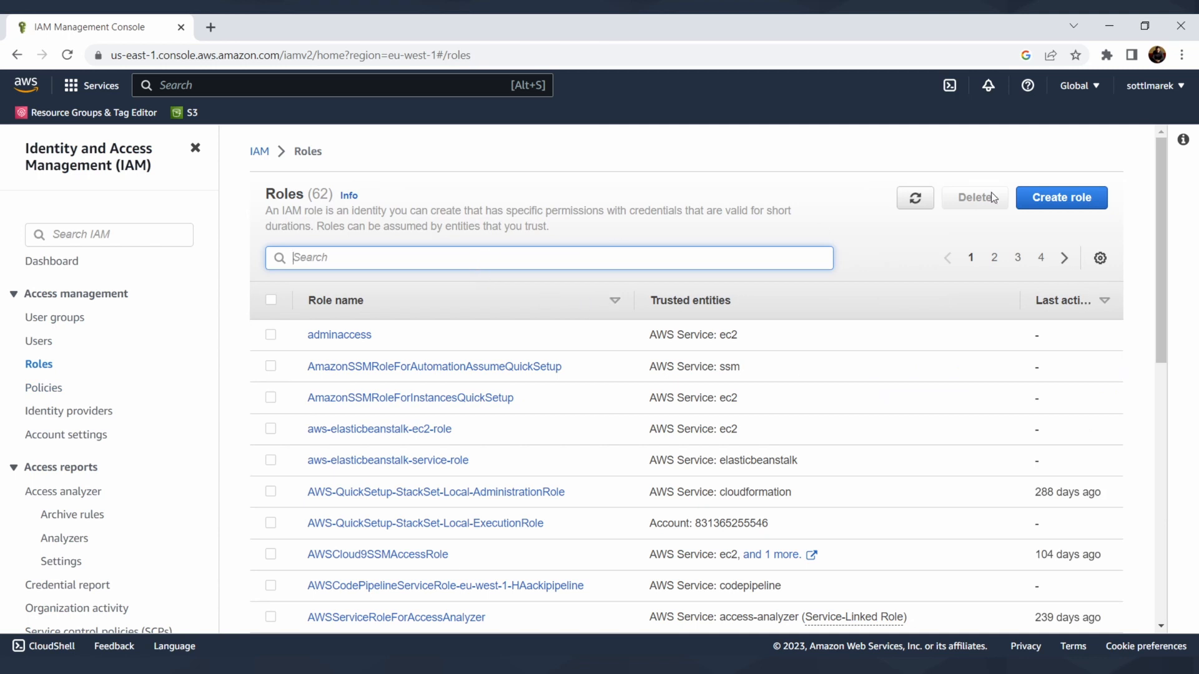
left_click(1062, 197)
scroll(431, 335, "down", 1)
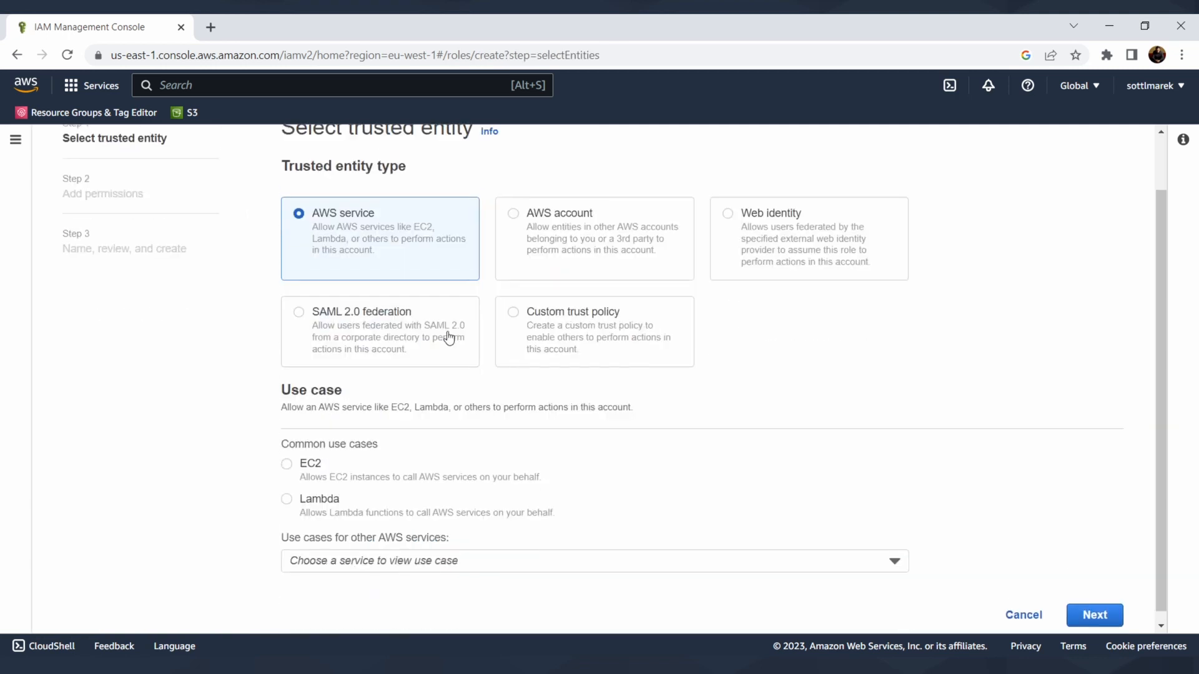
scroll(537, 321, "up", 1)
scroll(645, 284, "down", 1)
scroll(671, 300, "up", 1)
scroll(475, 404, "down", 1)
scroll(470, 407, "down", 1)
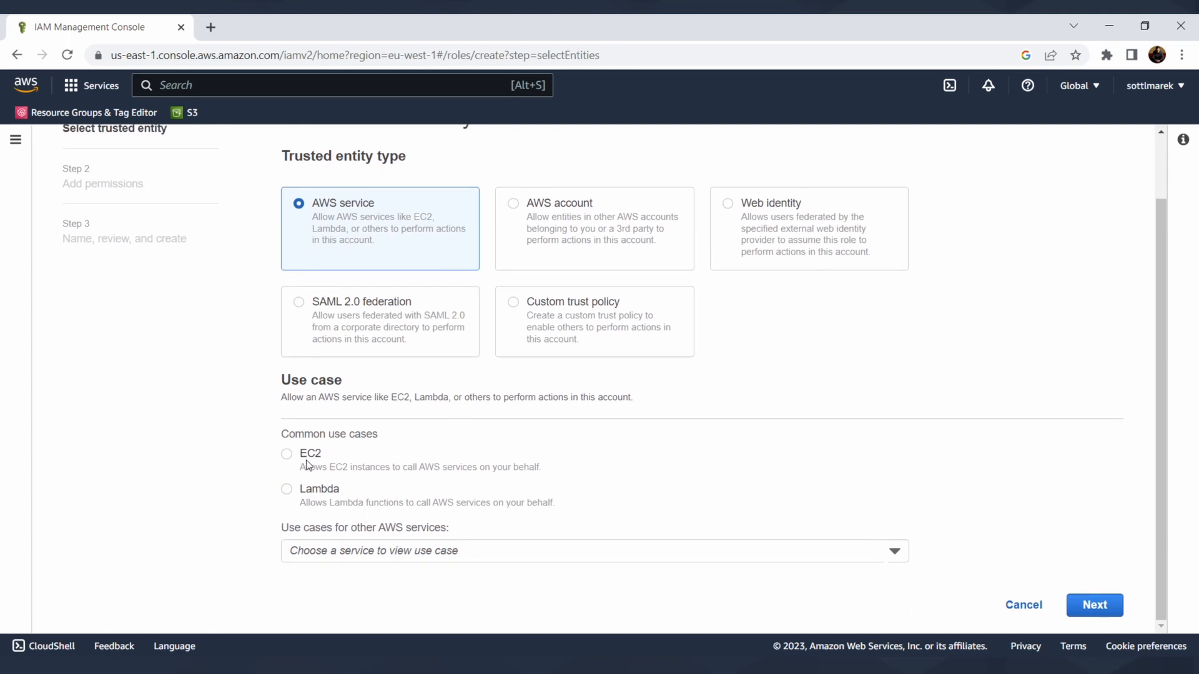
left_click(287, 455)
left_click(1093, 605)
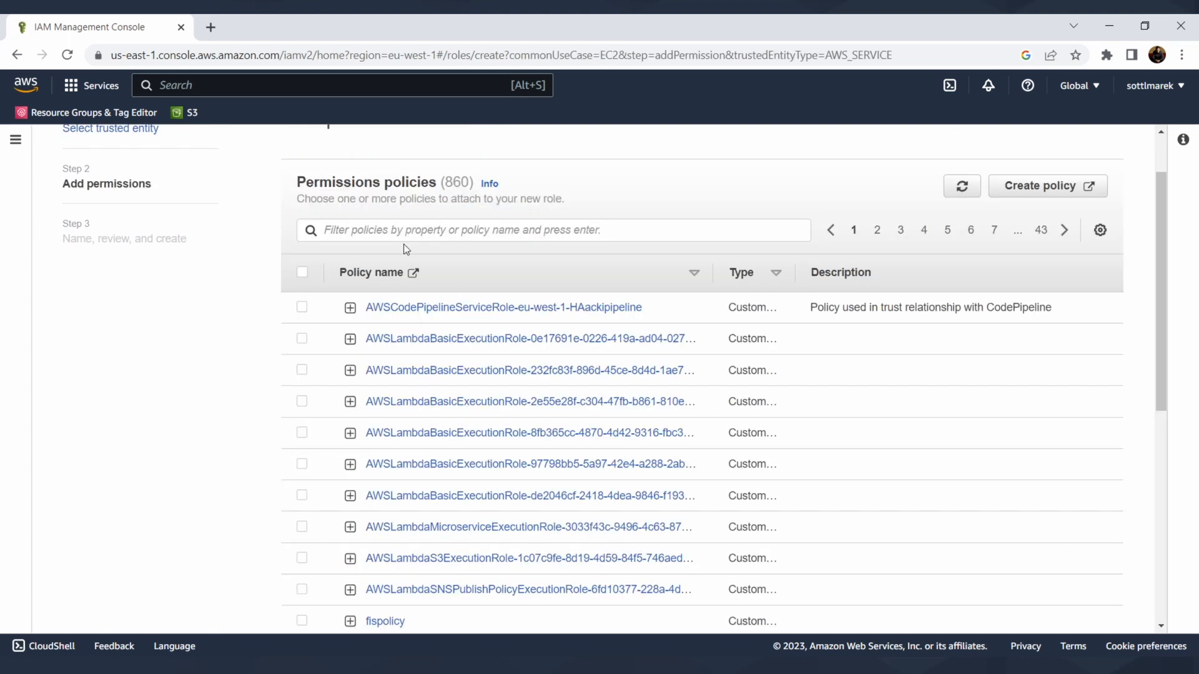
Filter the permissions policies for "core" and add AmazonSSMManagedInstanceCore to the new role.
left_click(392, 232)
type("core")
key("Return")
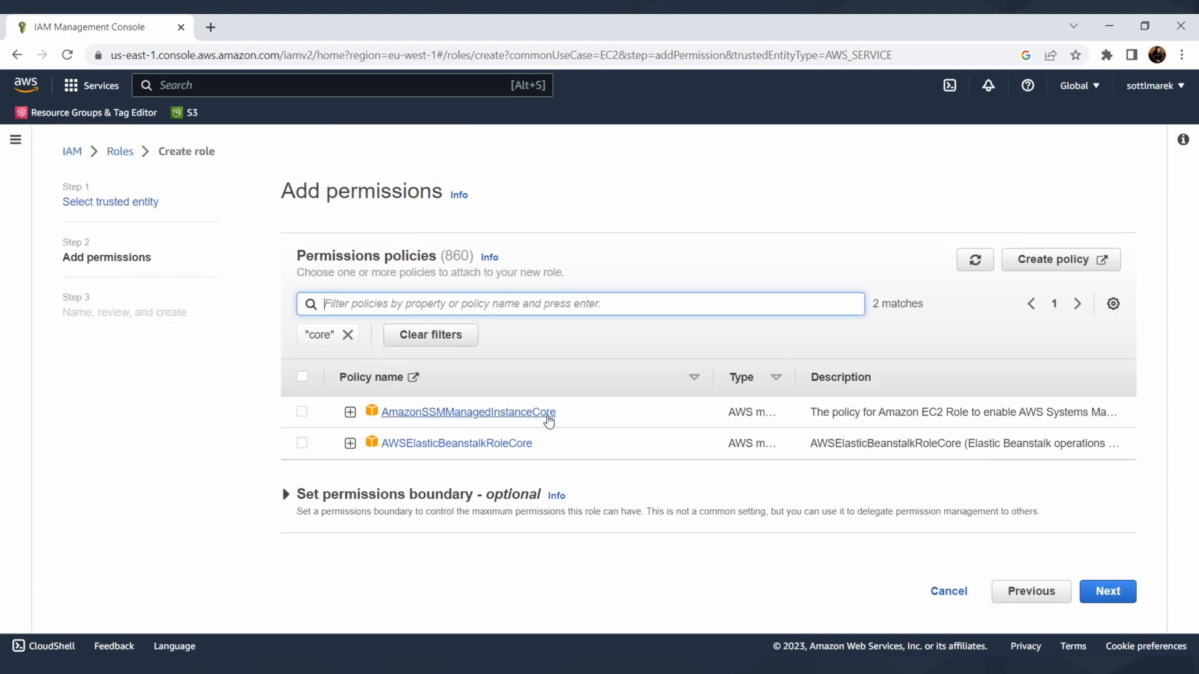
left_click(302, 412)
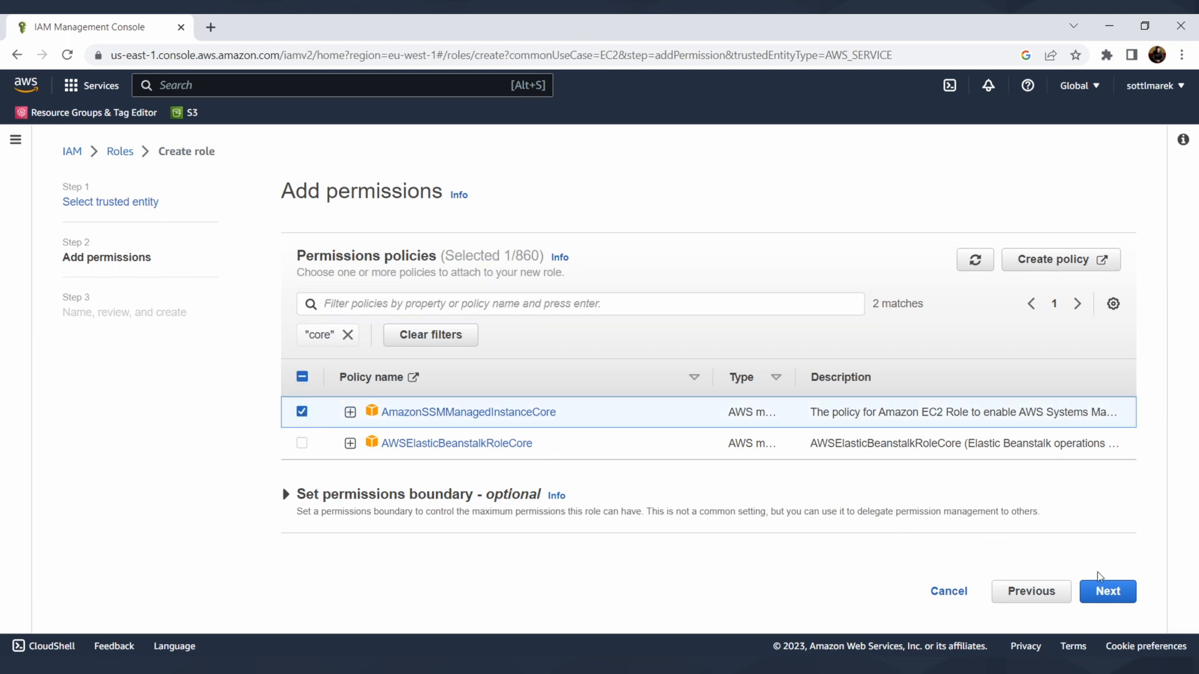
left_click(1109, 592)
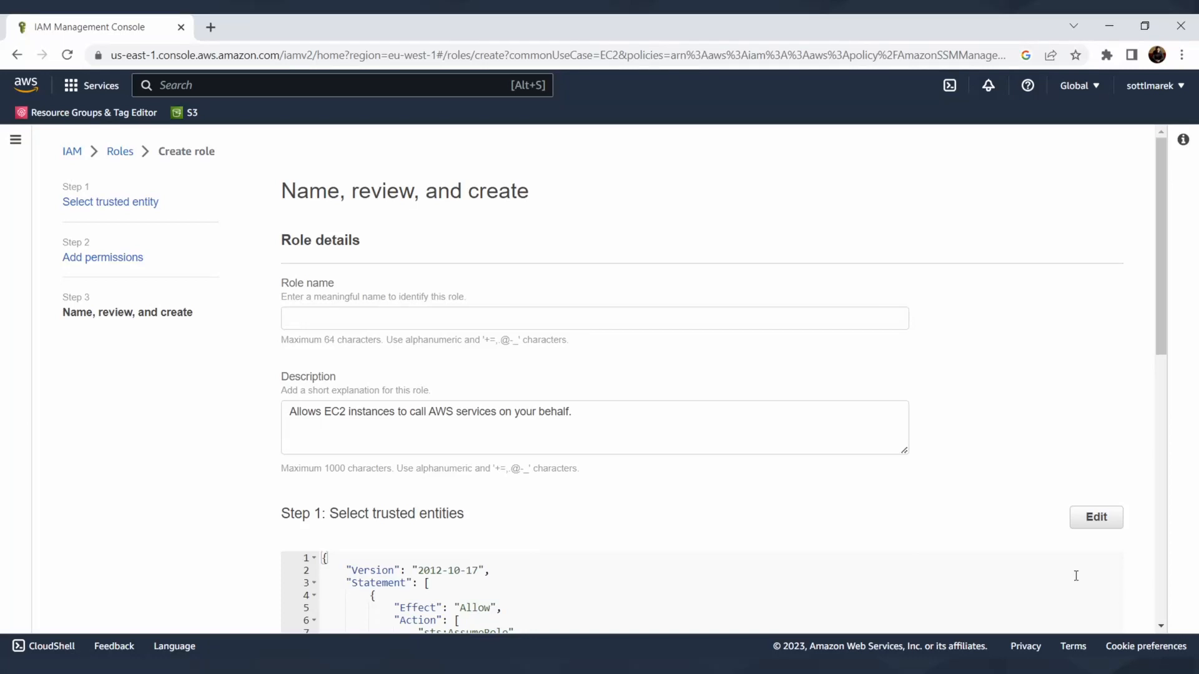
Name the role IAM-SSM and add a tag with key env and value dev.
left_click(416, 314)
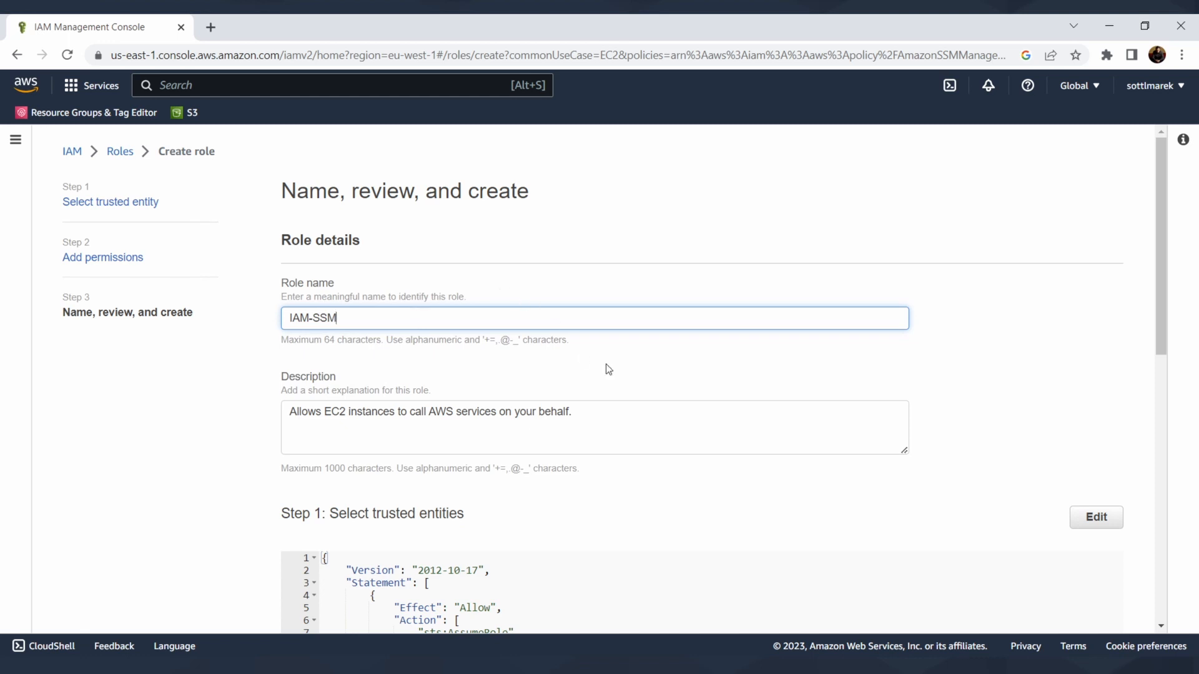
scroll(684, 390, "down", 8)
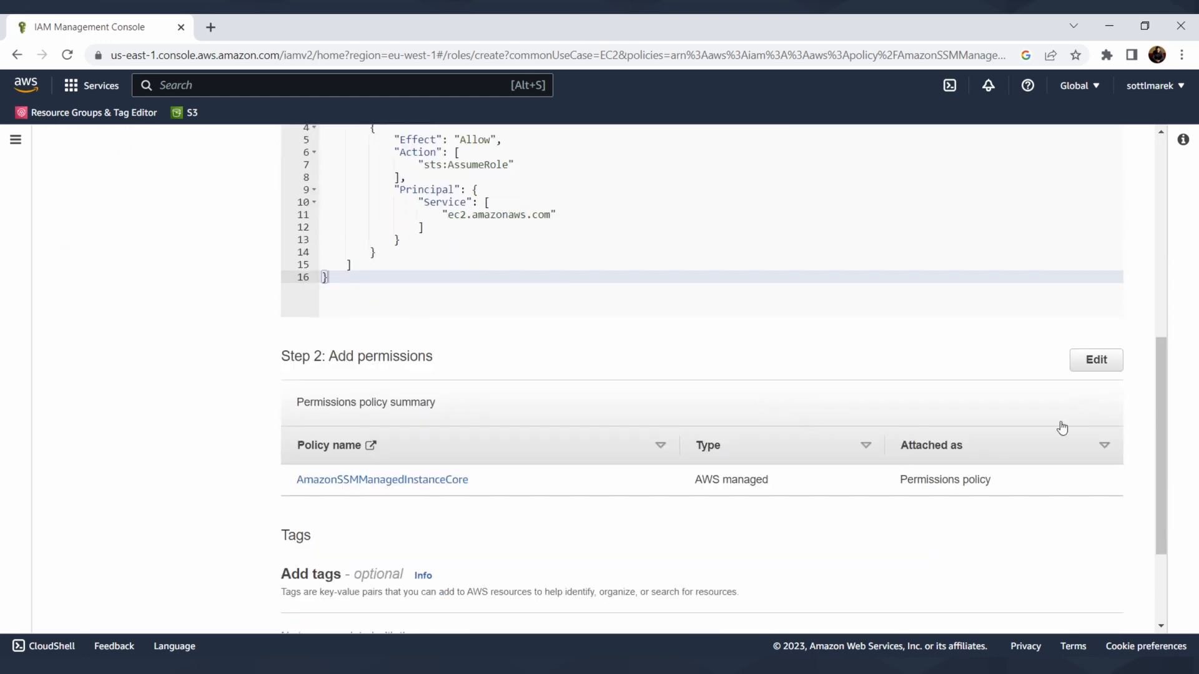
scroll(1062, 428, "down", 1)
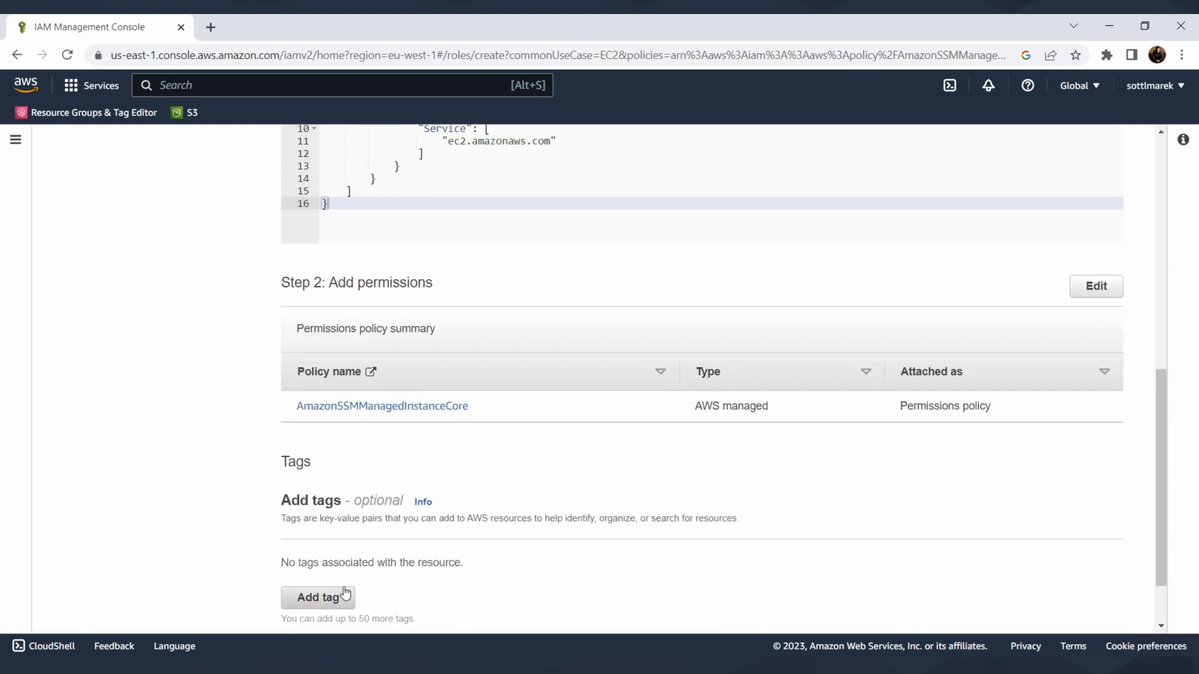
left_click(345, 593)
type("env")
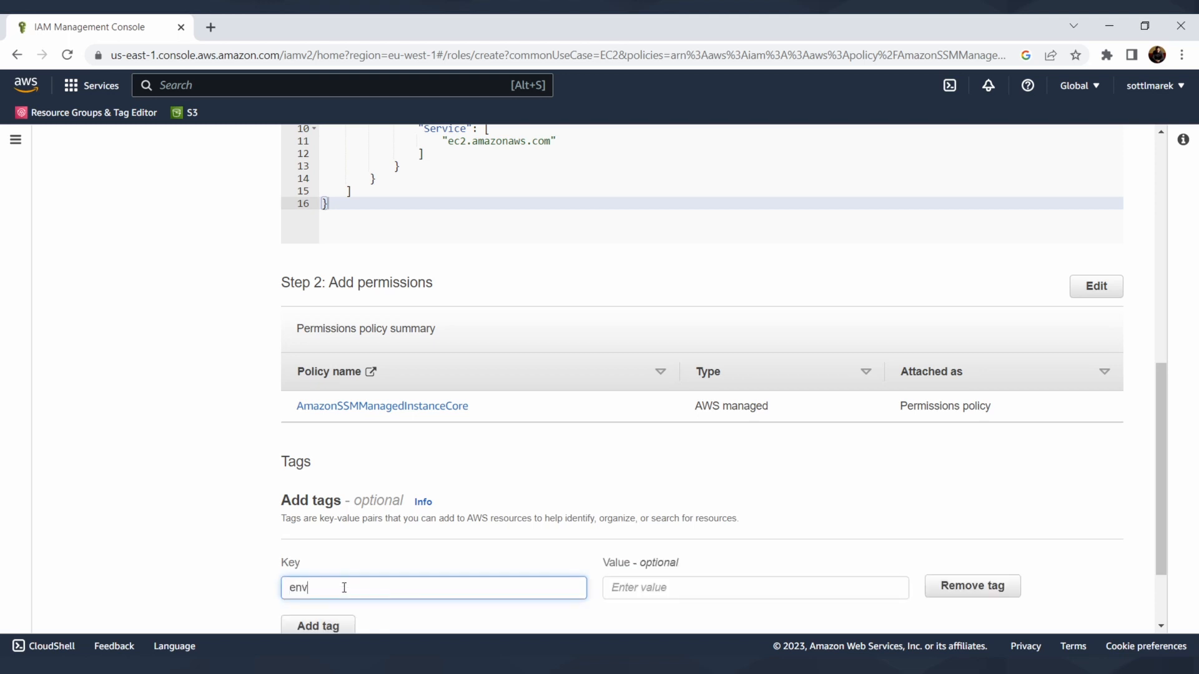
key("Tab")
type("dev")
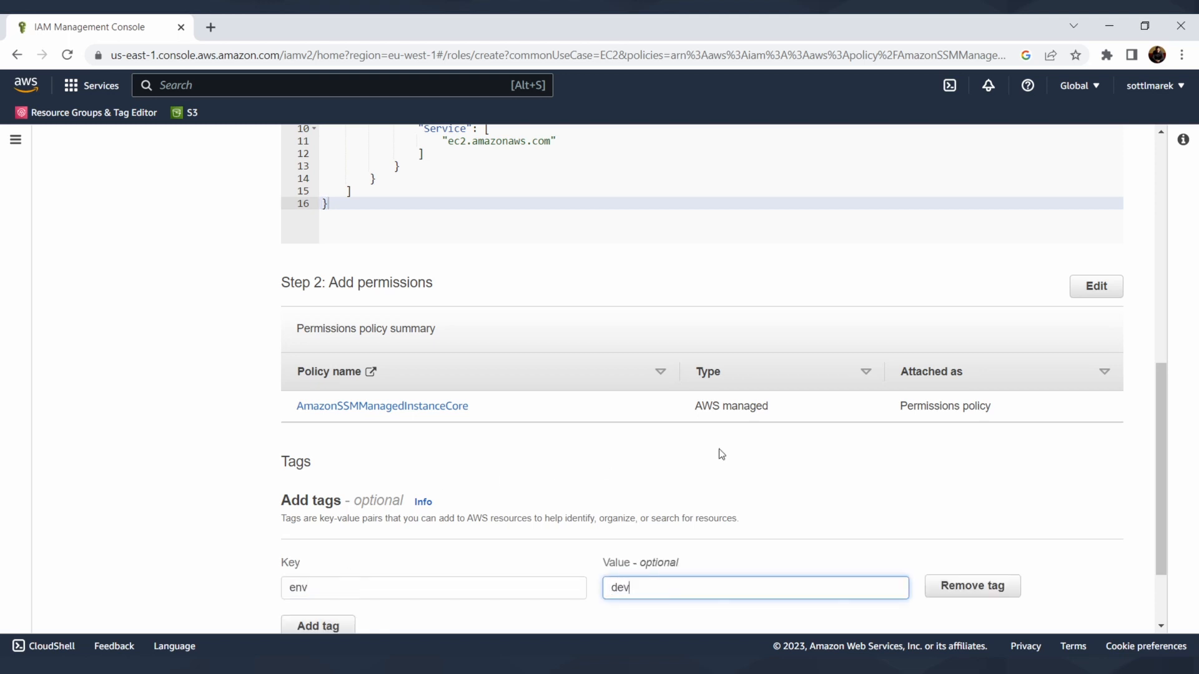
Finish creating the IAM-SSM role.
scroll(717, 454, "down", 2)
left_click(1092, 616)
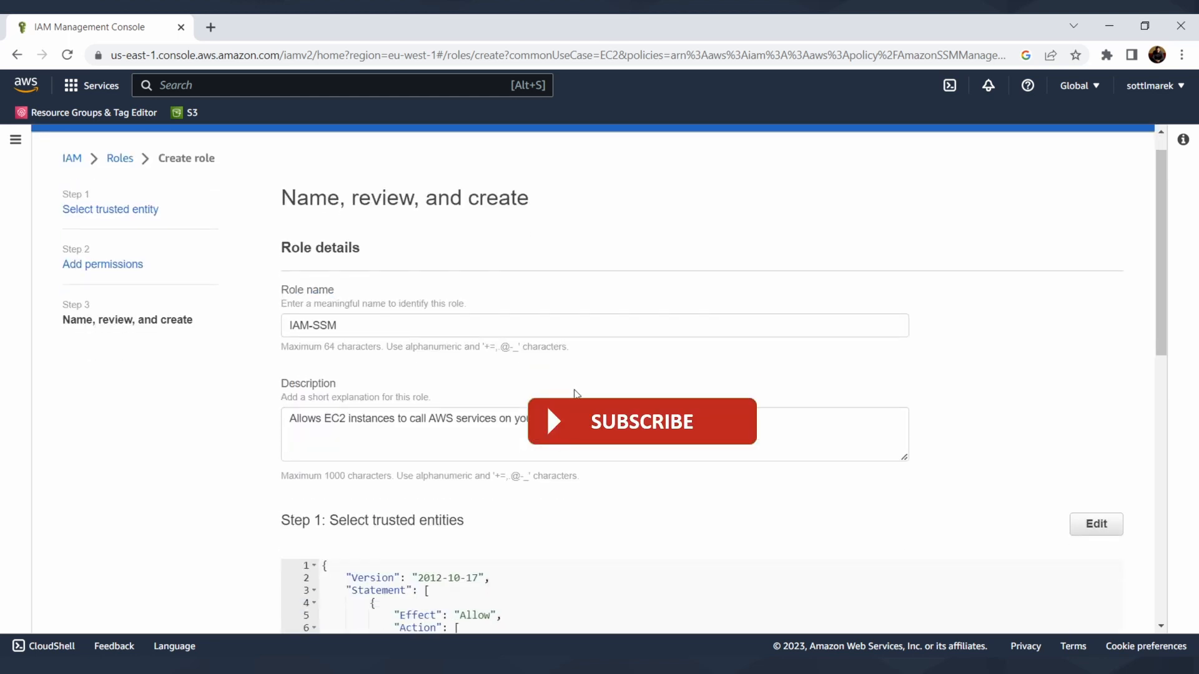
scroll(739, 394, "down", 9)
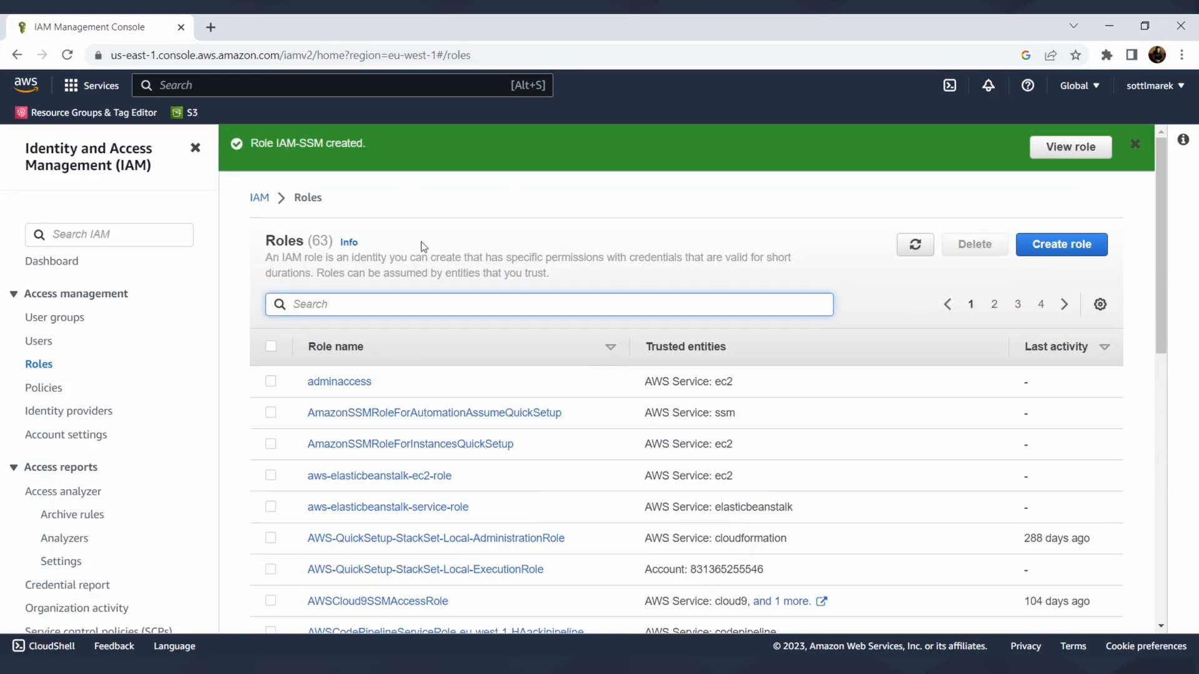
Go to the EC2 service and list its running instances.
left_click(341, 82)
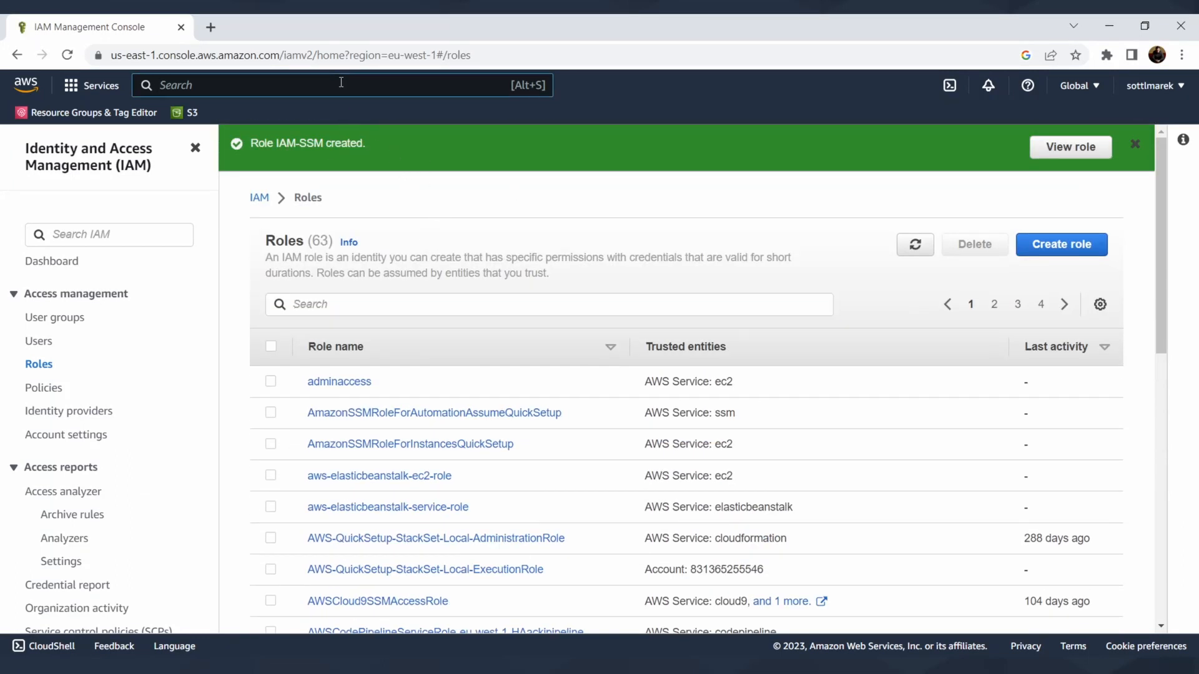
type("ec2")
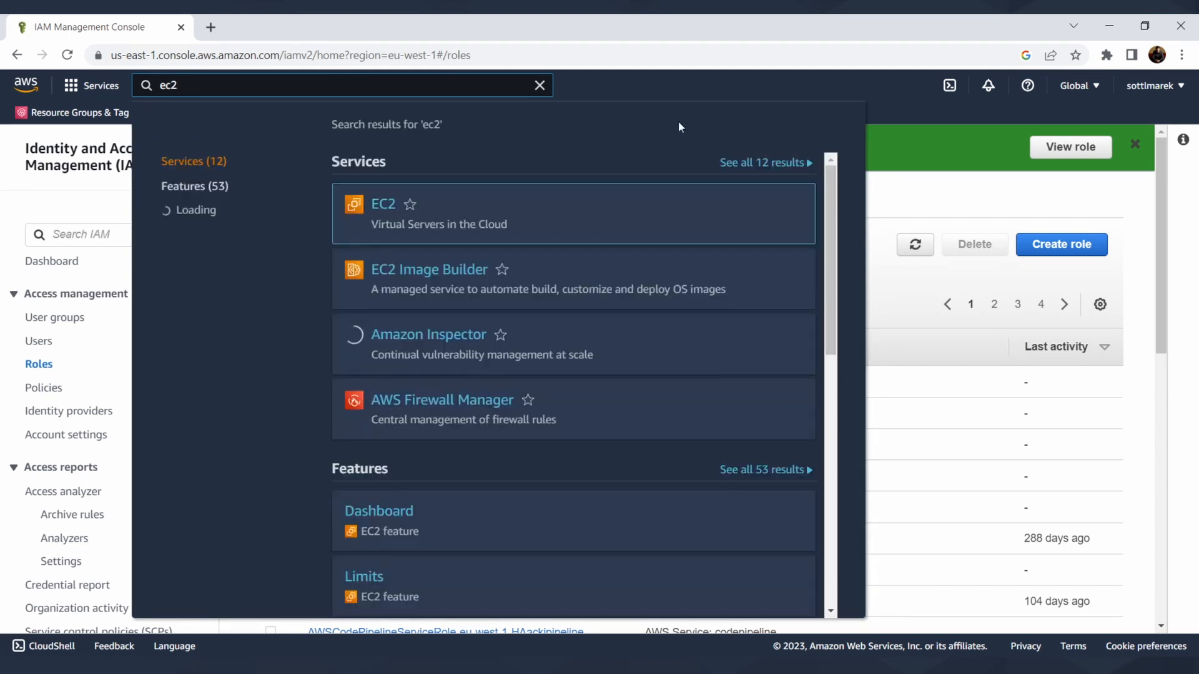
left_click(384, 204)
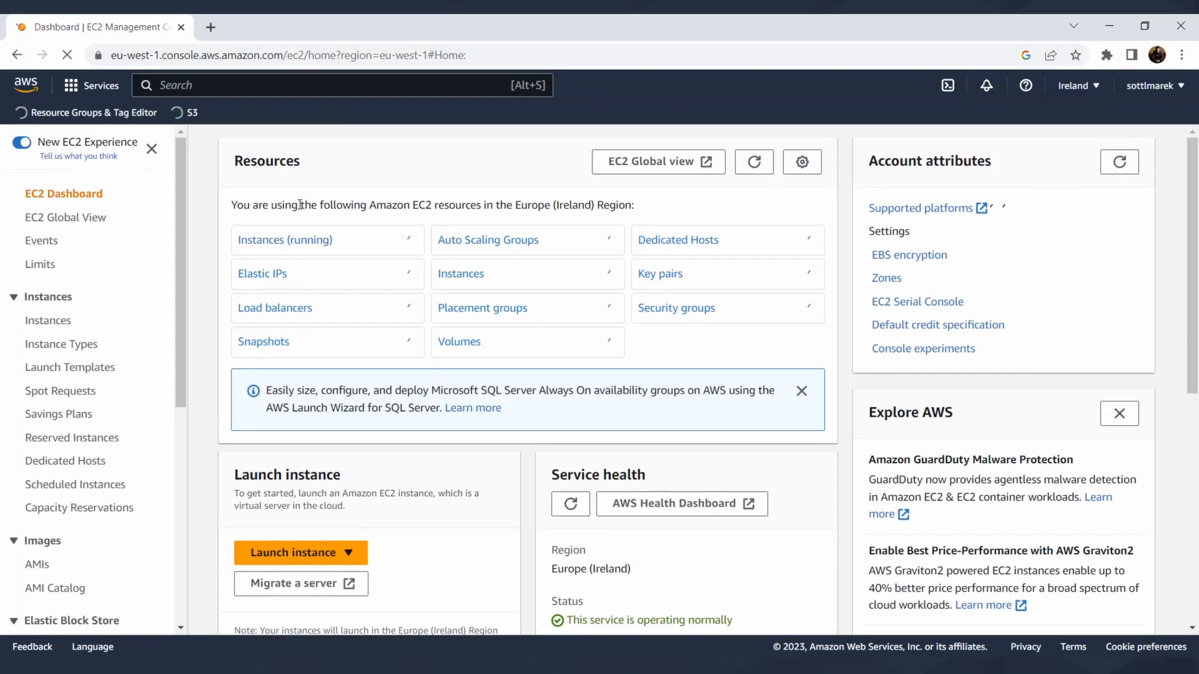
left_click(314, 242)
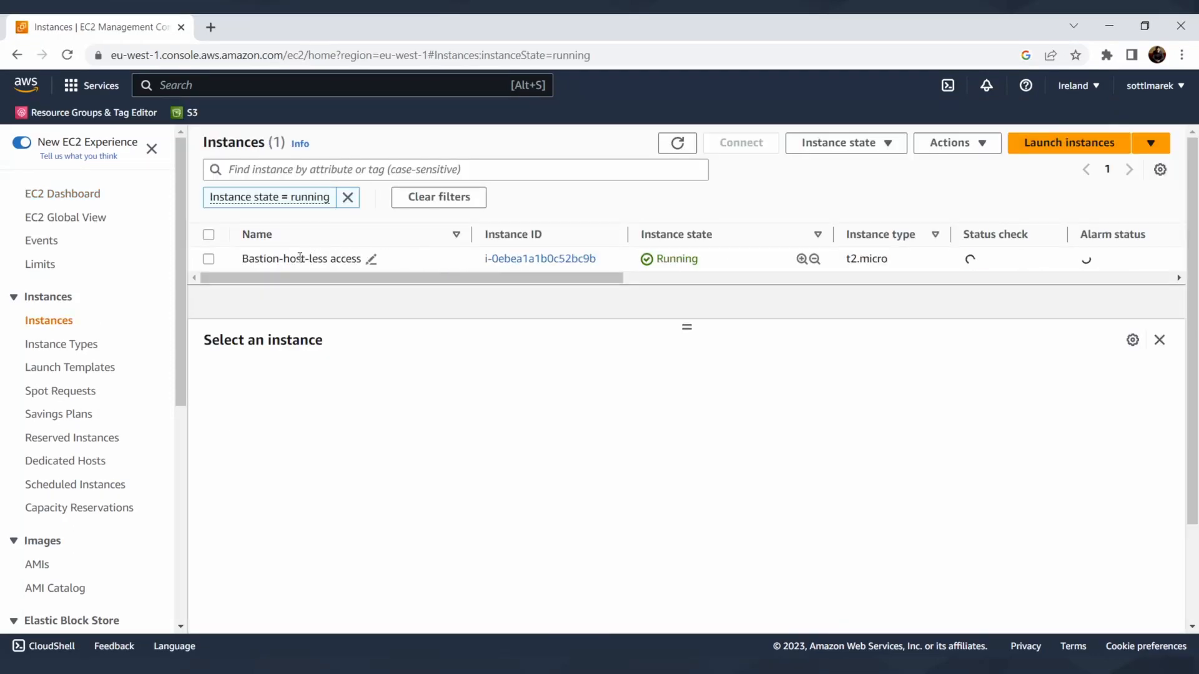
Attach the IAM-SSM role to the Bastion-host-less access instance.
left_click(420, 261)
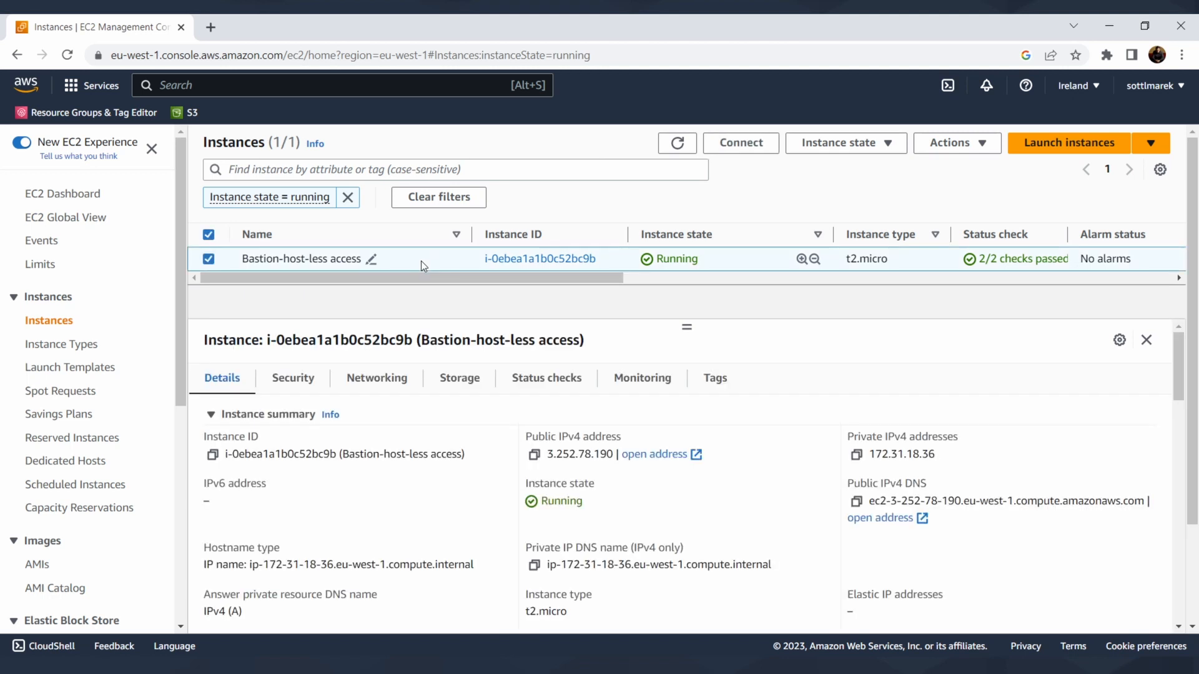
right_click(421, 261)
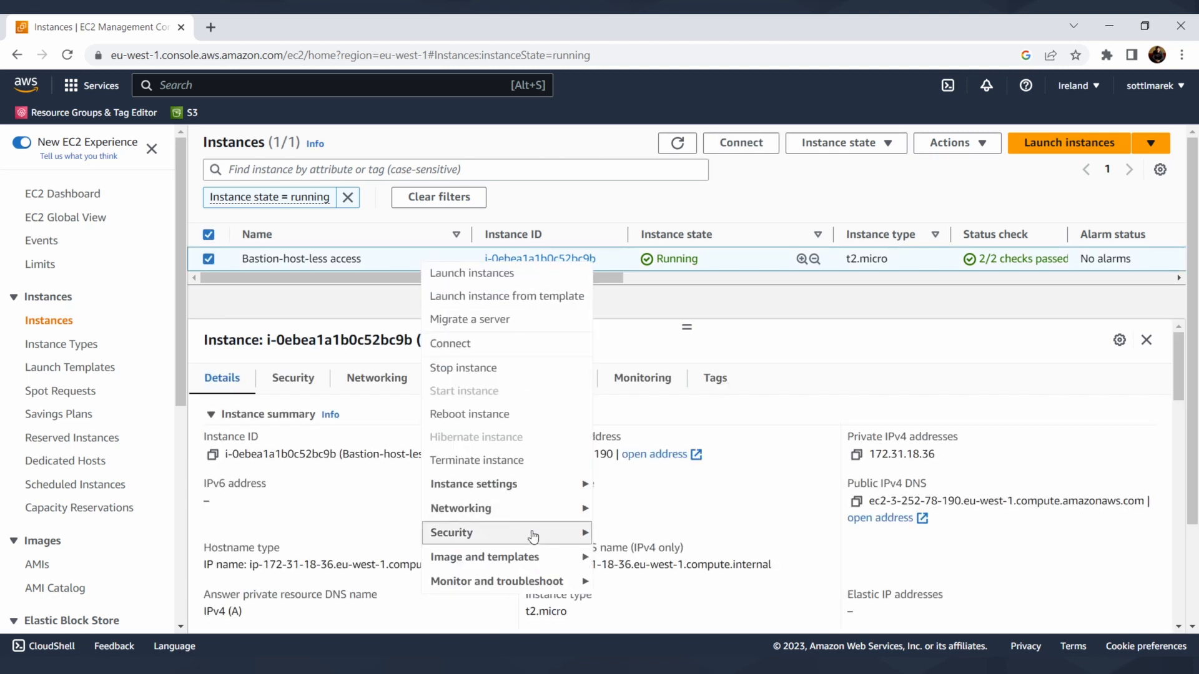
mouse_move(532, 535)
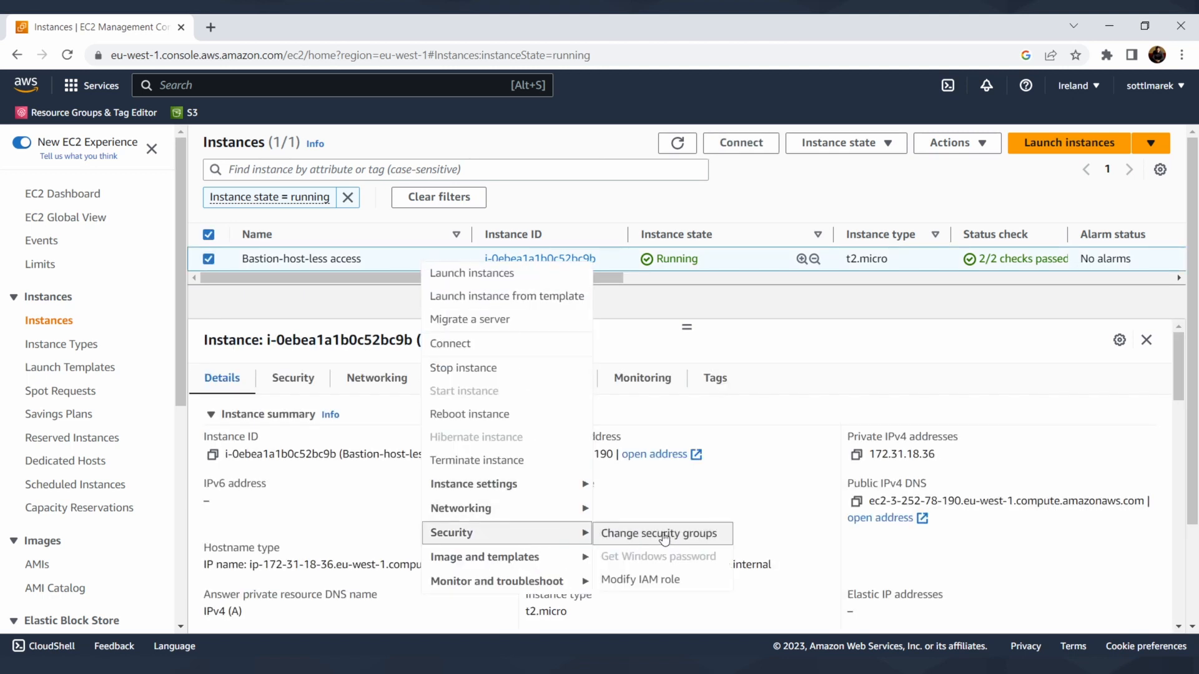
left_click(671, 582)
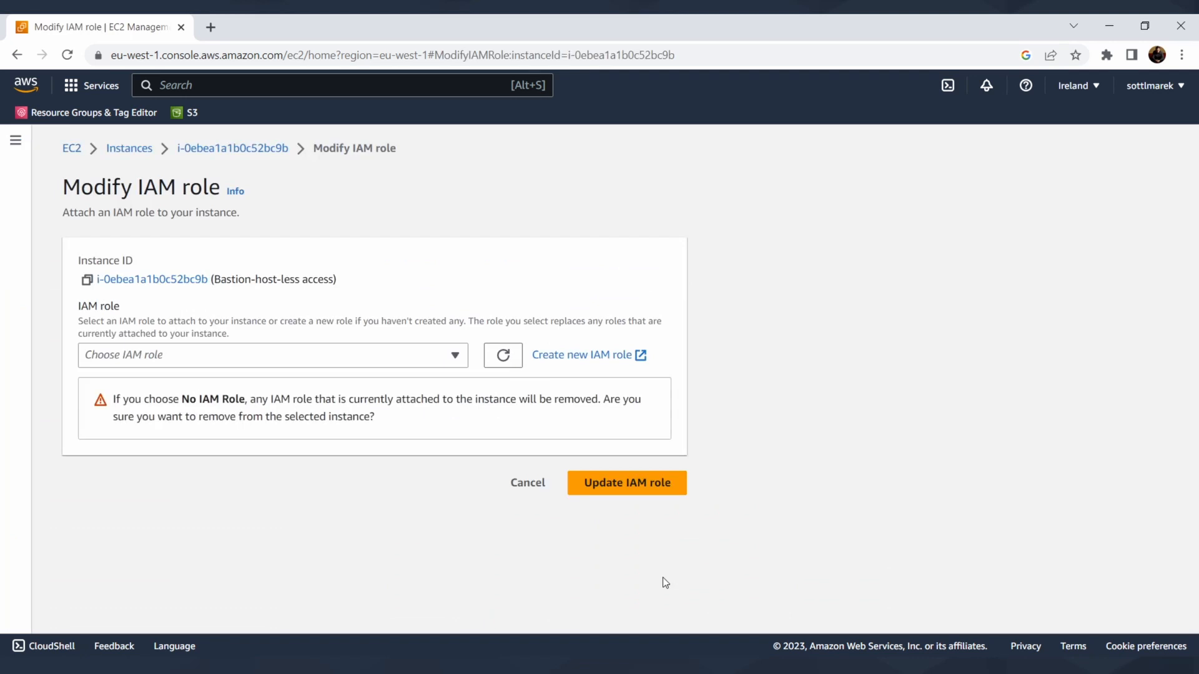
left_click(294, 359)
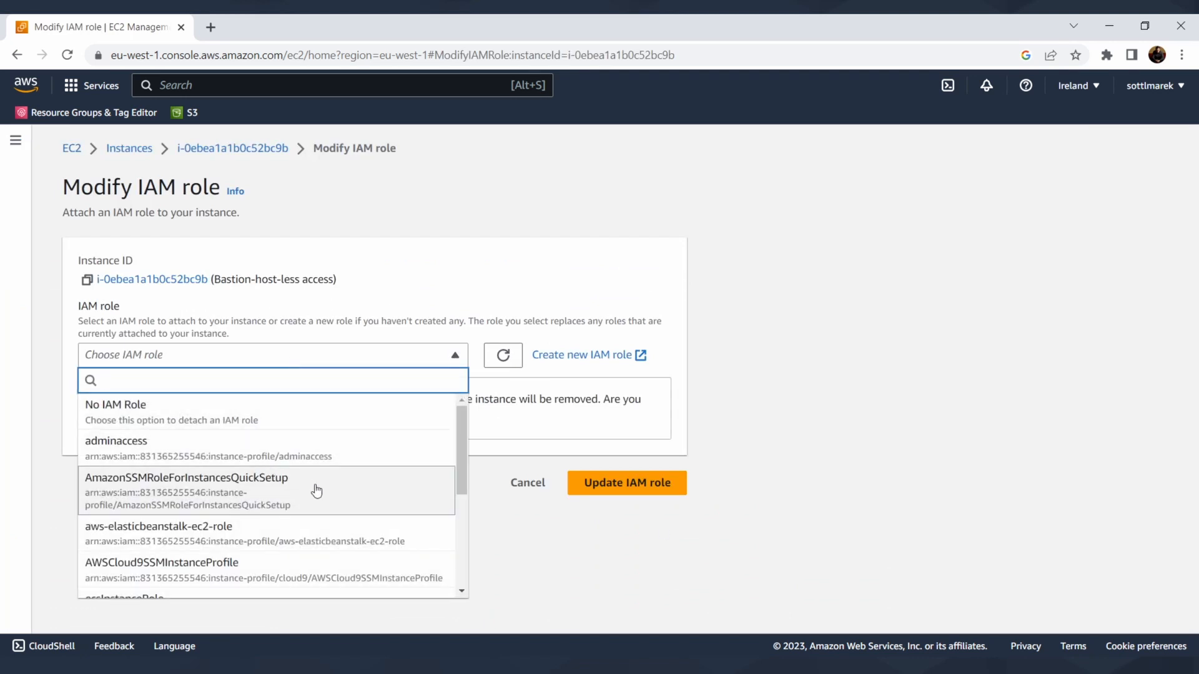
scroll(338, 518, "down", 3)
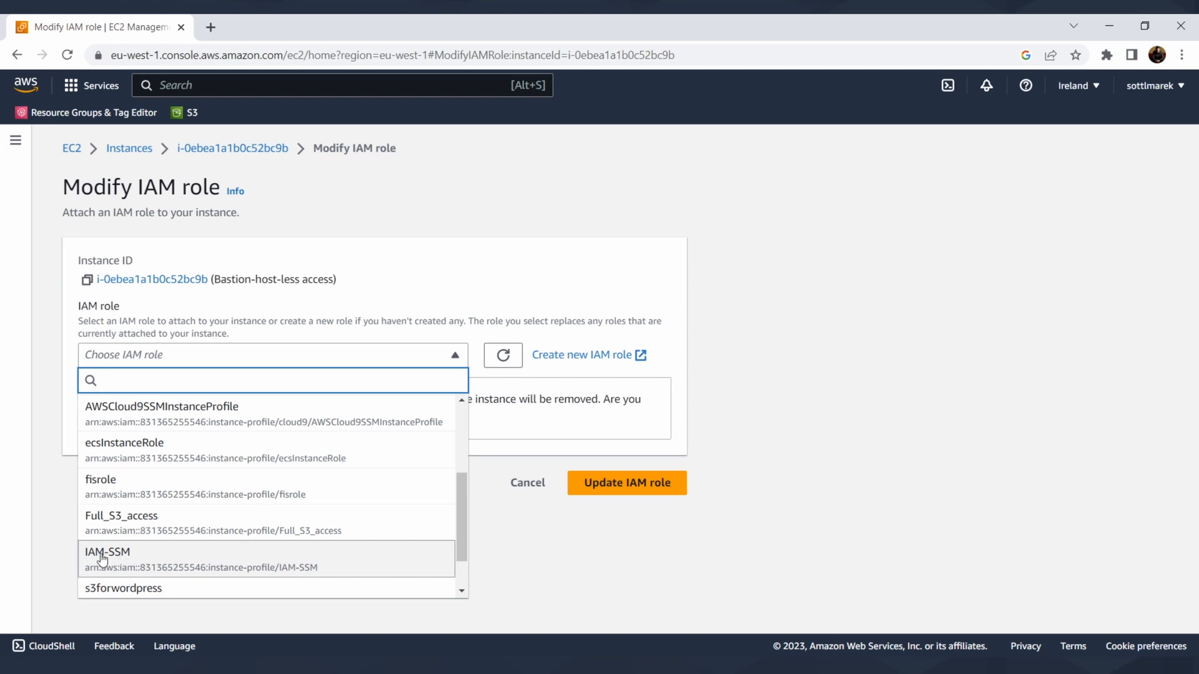
left_click(166, 561)
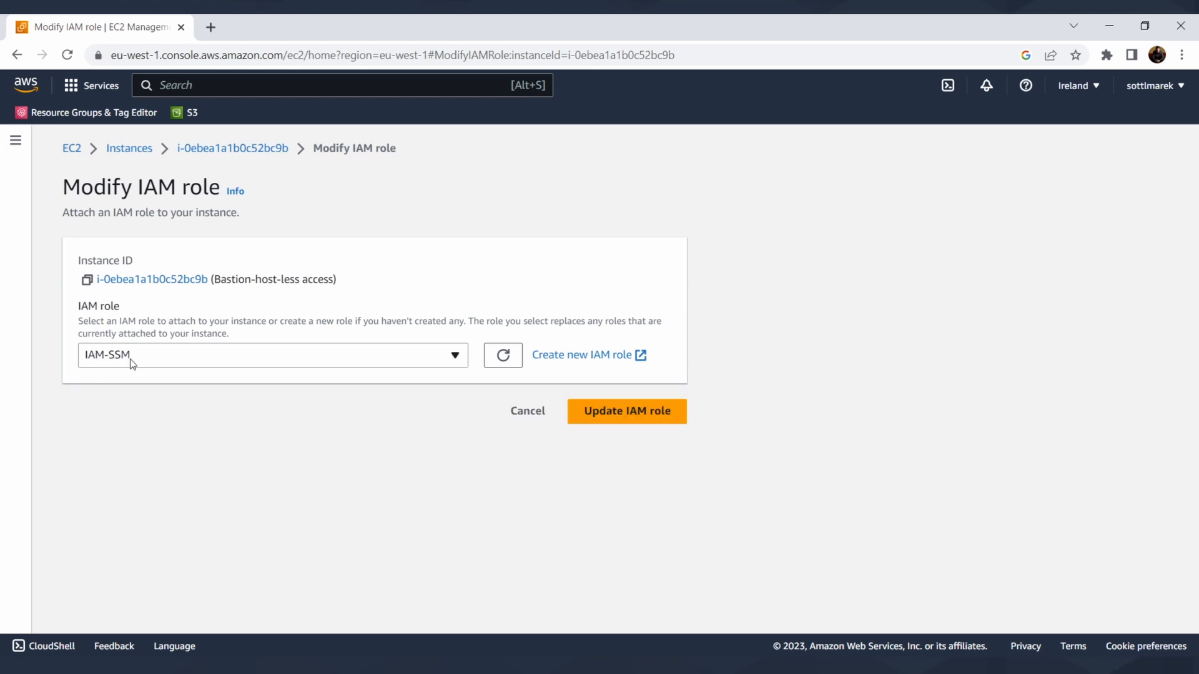
left_click(643, 421)
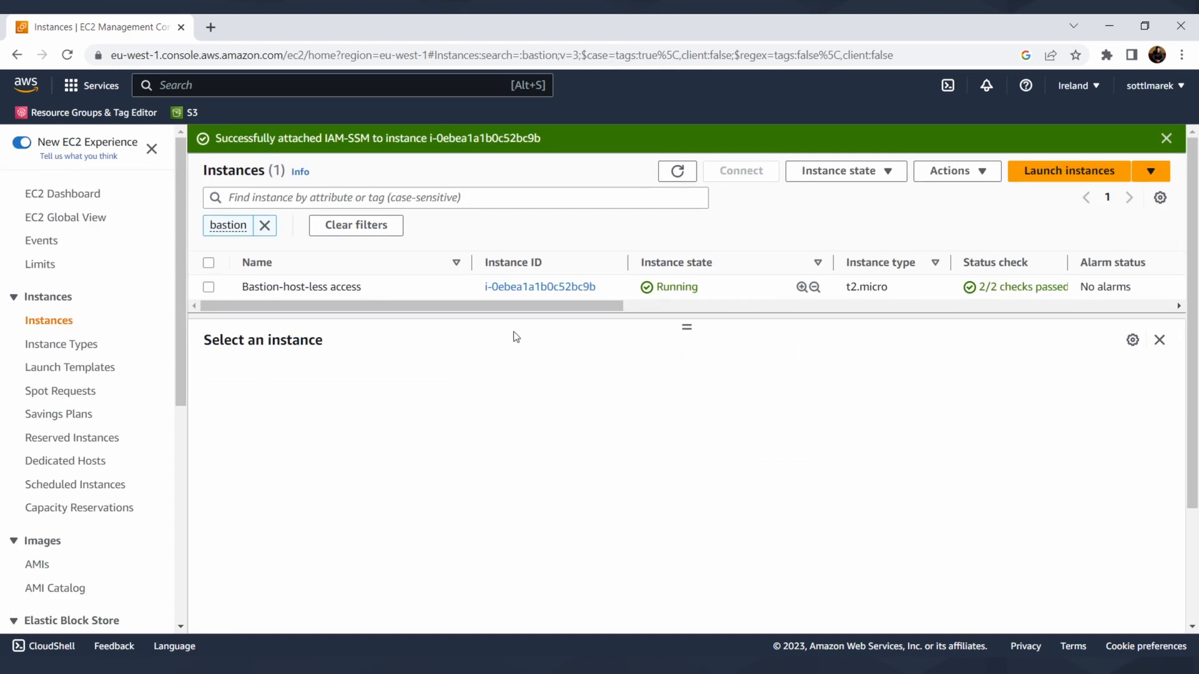
Open the connection options of the Bastion-host-less access instance and show the Session Manager method.
left_click(417, 290)
right_click(437, 287)
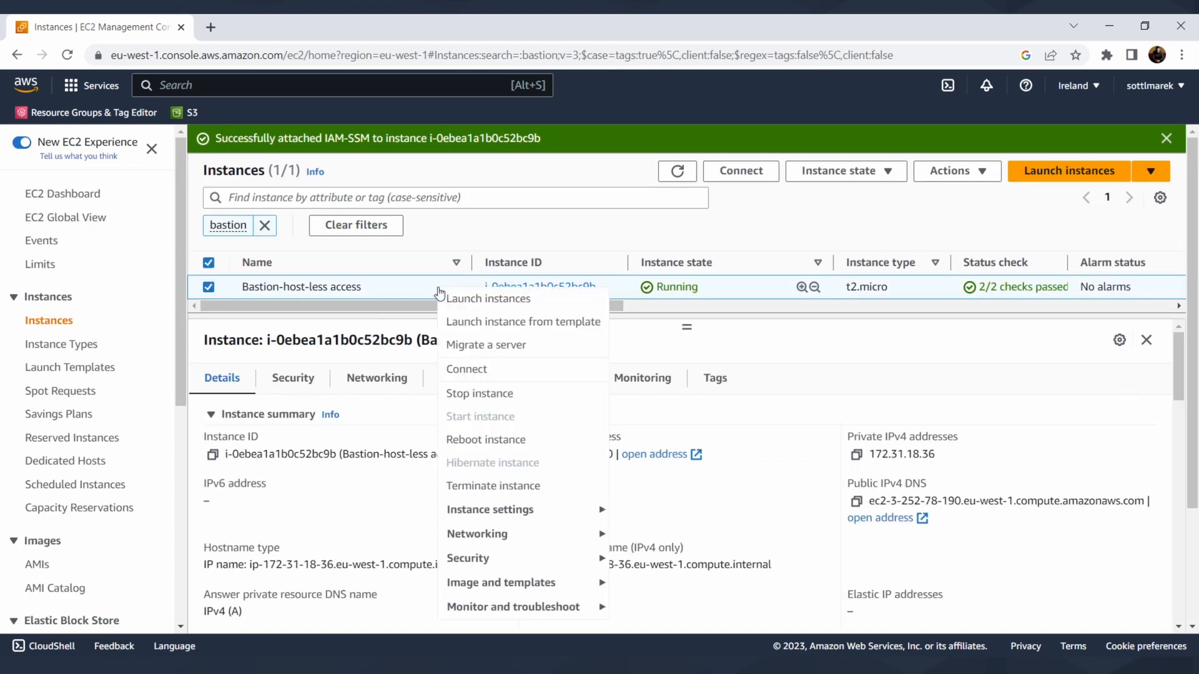
left_click(528, 376)
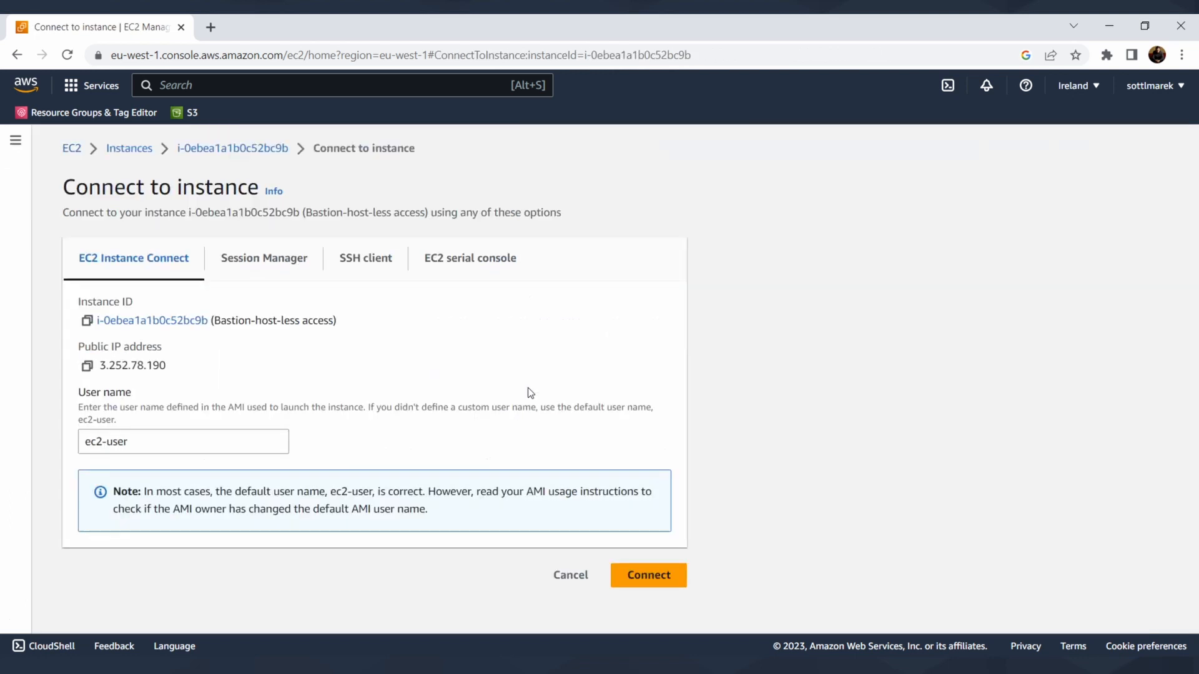
left_click(273, 259)
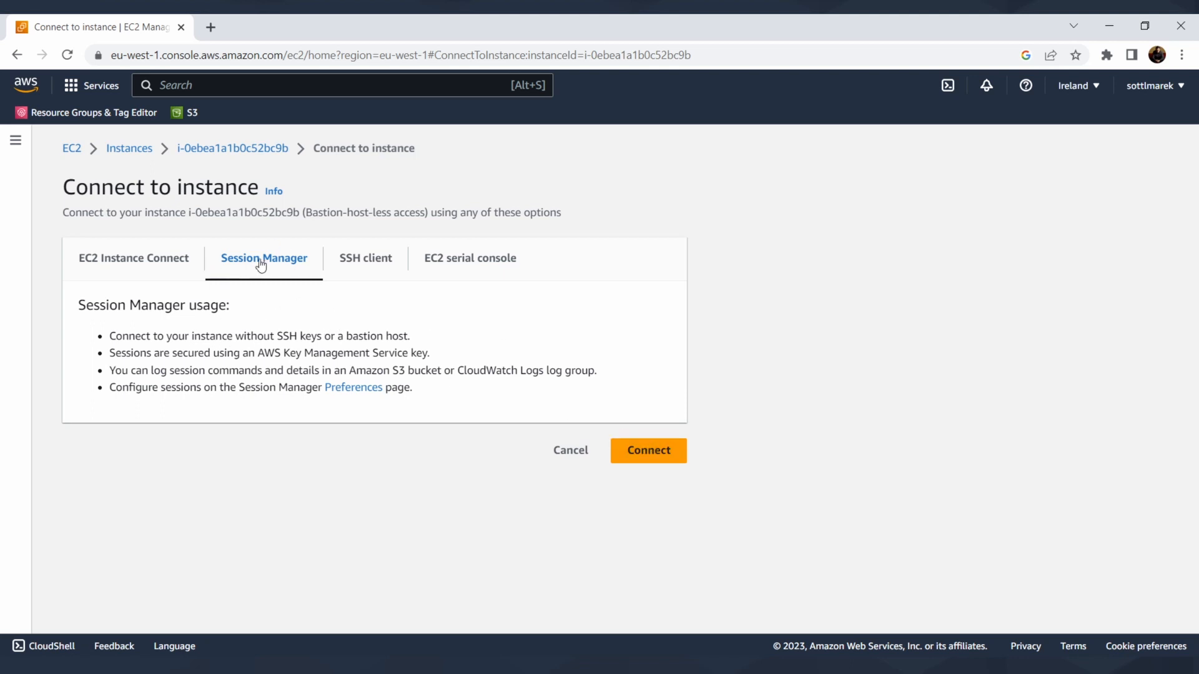
type("sess")
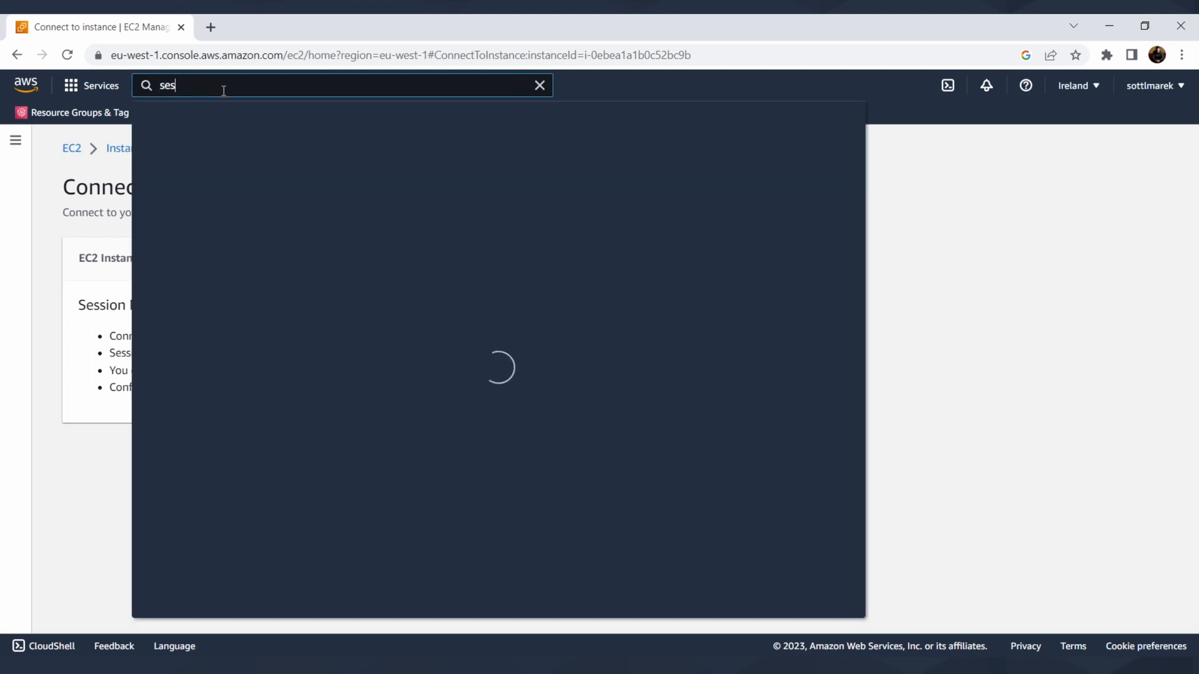
key("BackSpace")
key("BackSpace")
key("BackSpace")
key("BackSpace")
key("BackSpace")
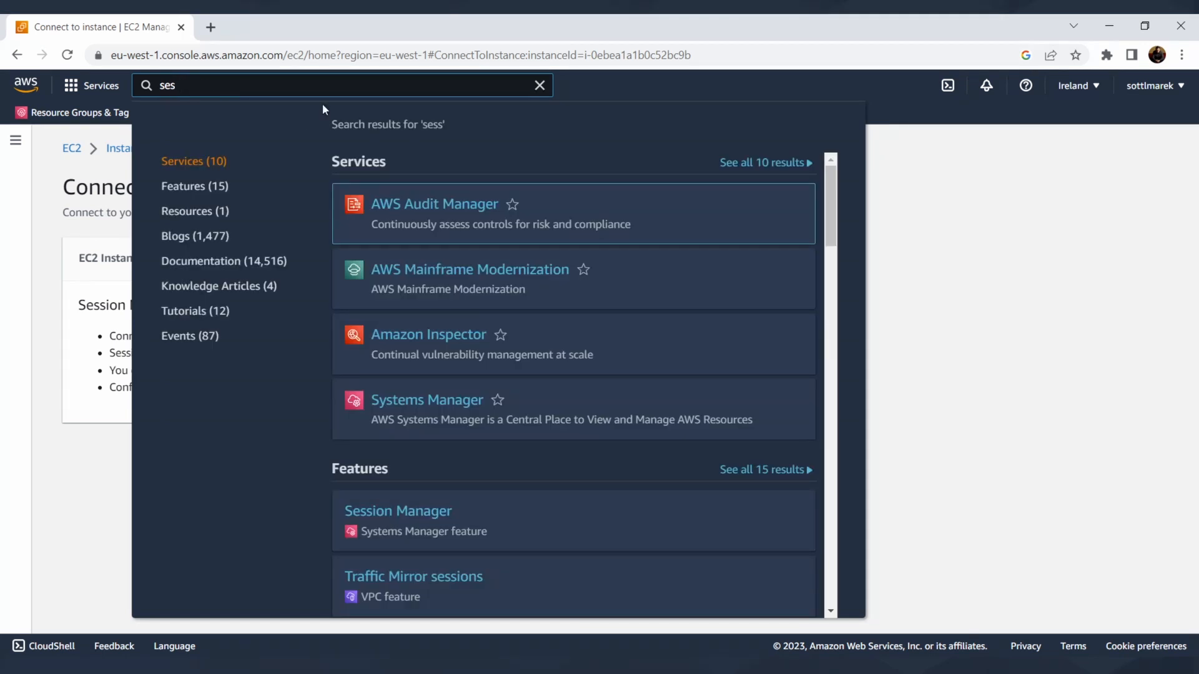
Go to the Systems Manager service and open its Session Manager page.
type("sy")
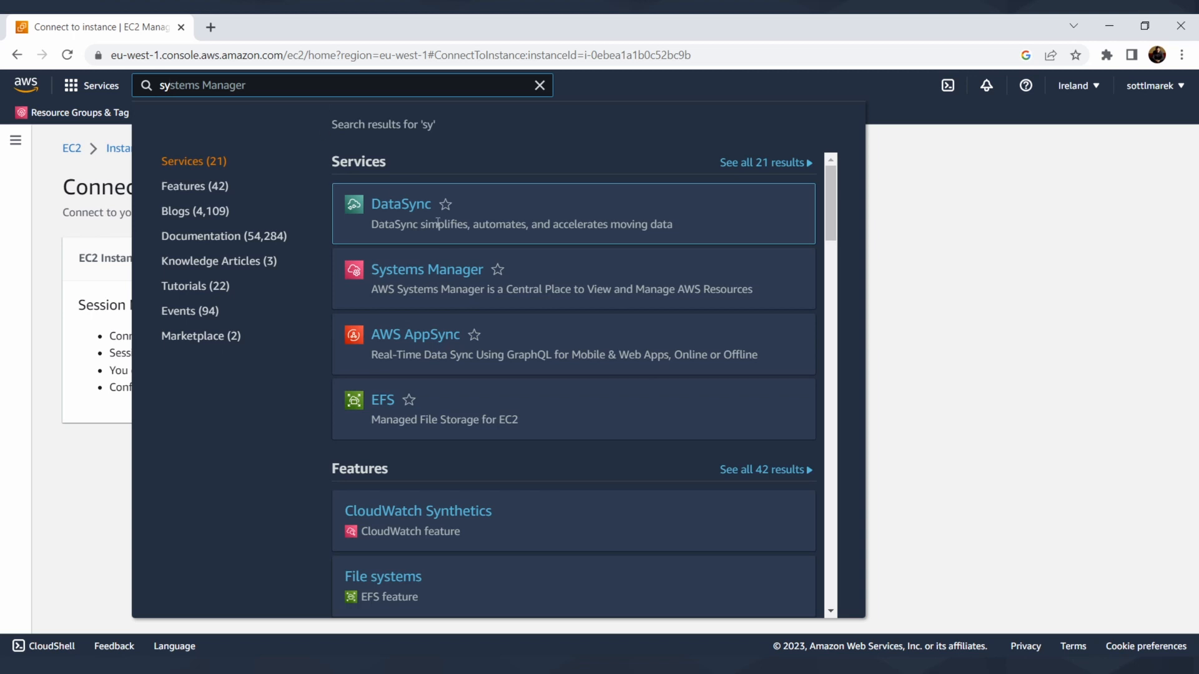
left_click(437, 271)
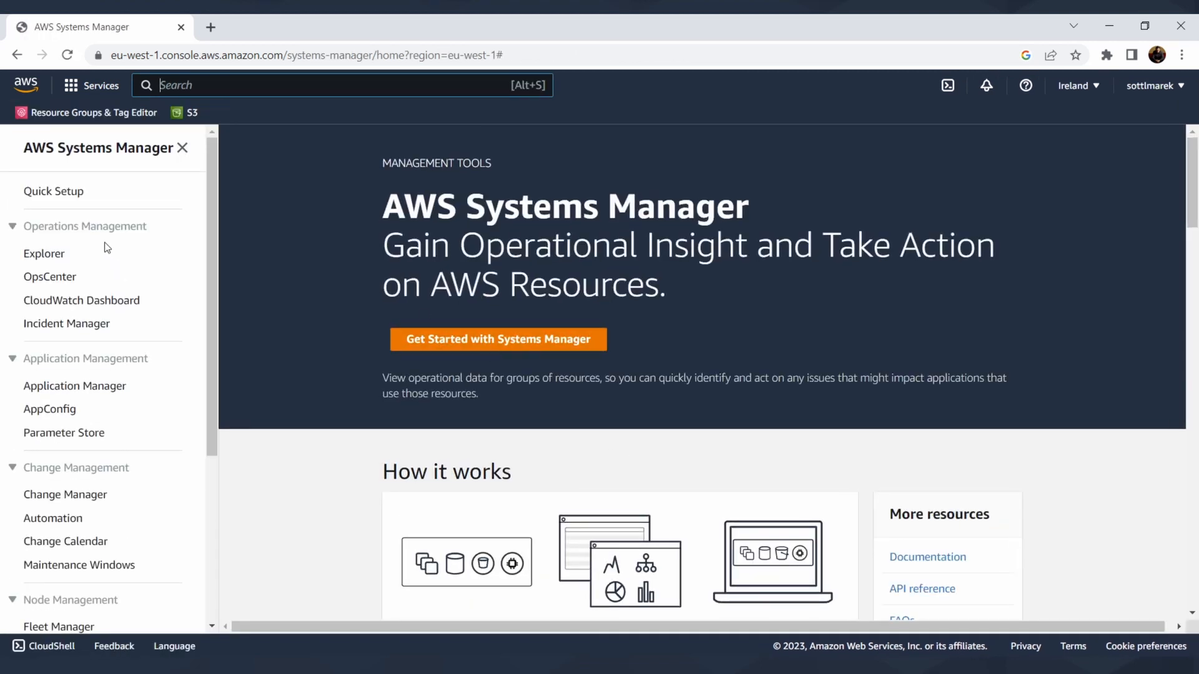
scroll(75, 415, "down", 4)
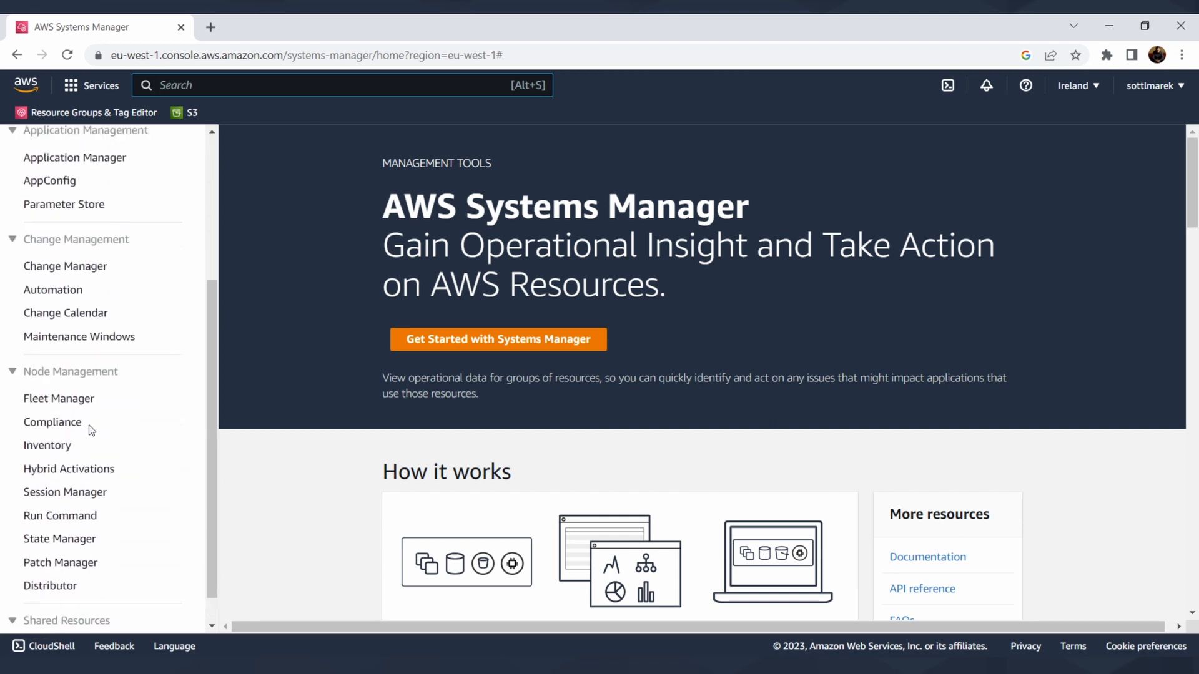
scroll(90, 494, "up", 1)
left_click(65, 536)
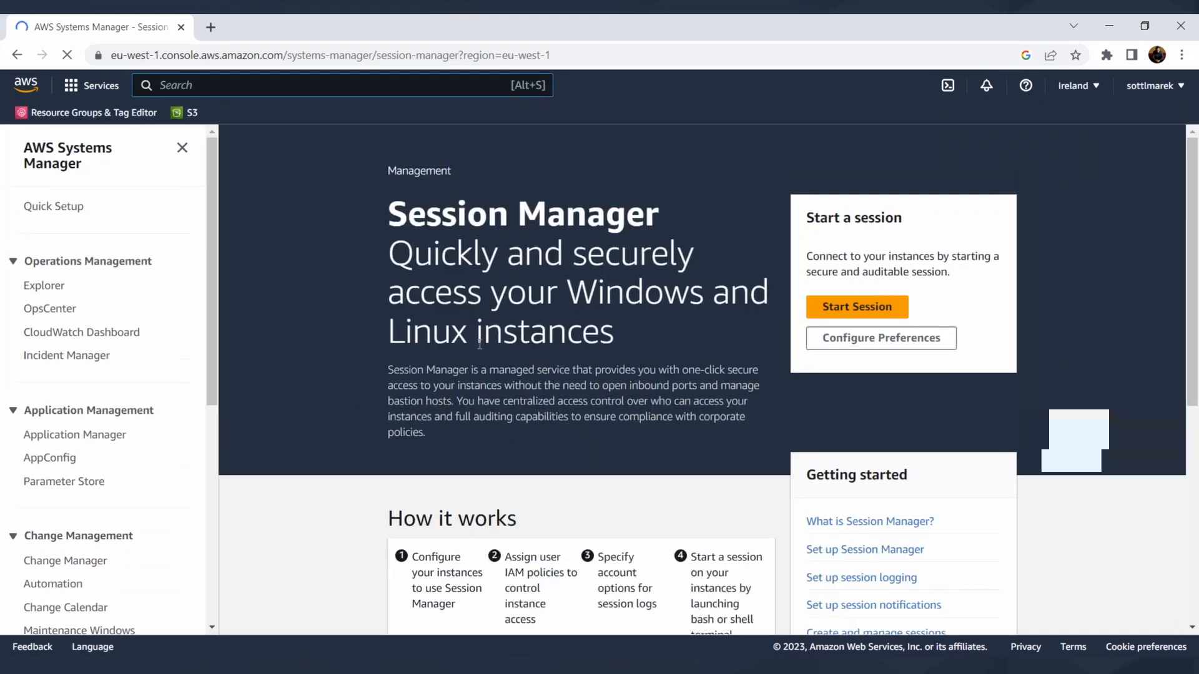
Start a Session Manager session on the Bastion-host-less access instance, leaving the session reason empty.
left_click(856, 307)
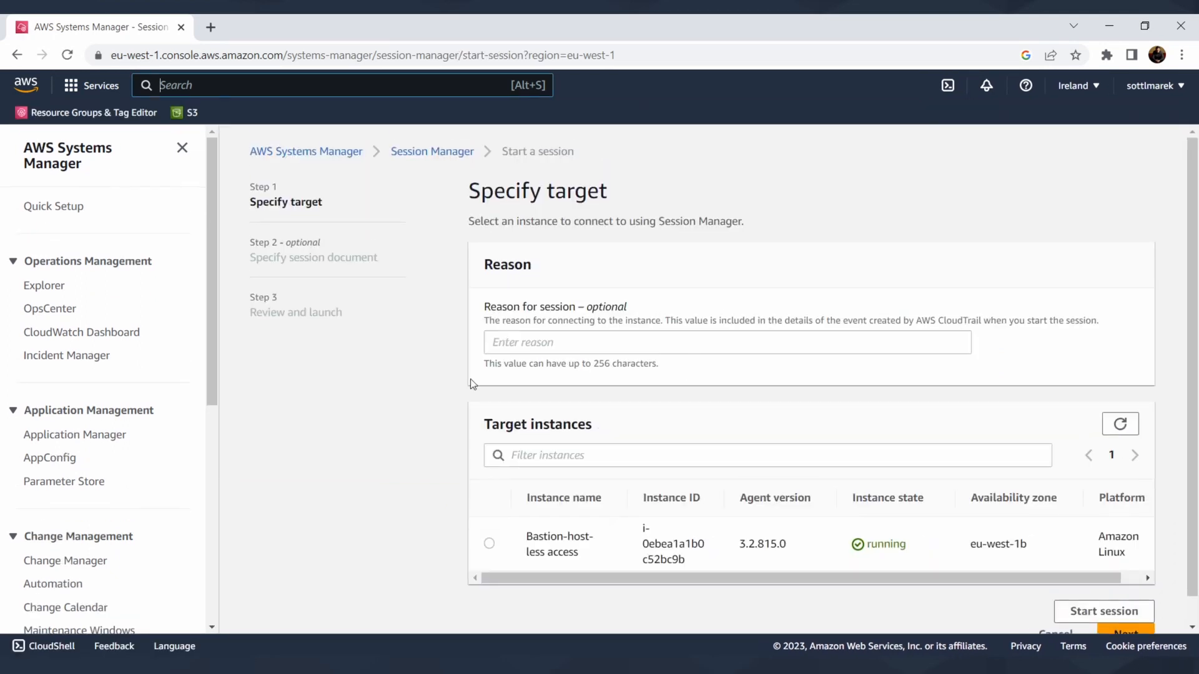
left_click(489, 543)
scroll(661, 477, "down", 1)
scroll(663, 477, "up", 1)
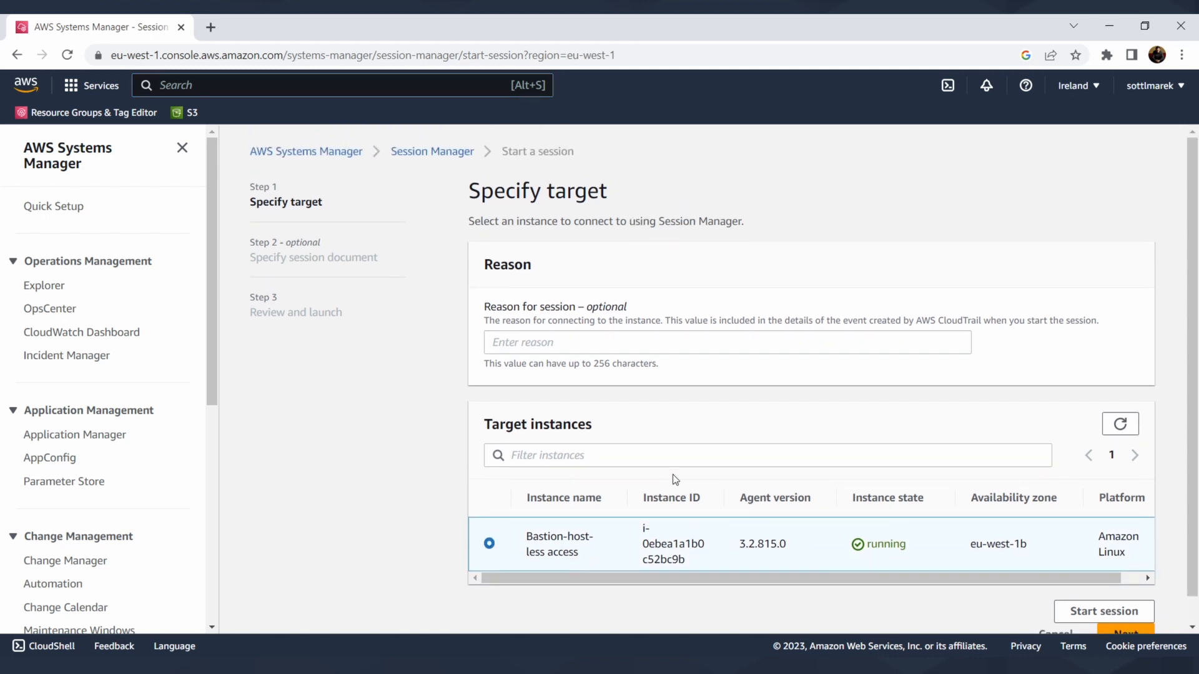
scroll(1085, 599, "down", 1)
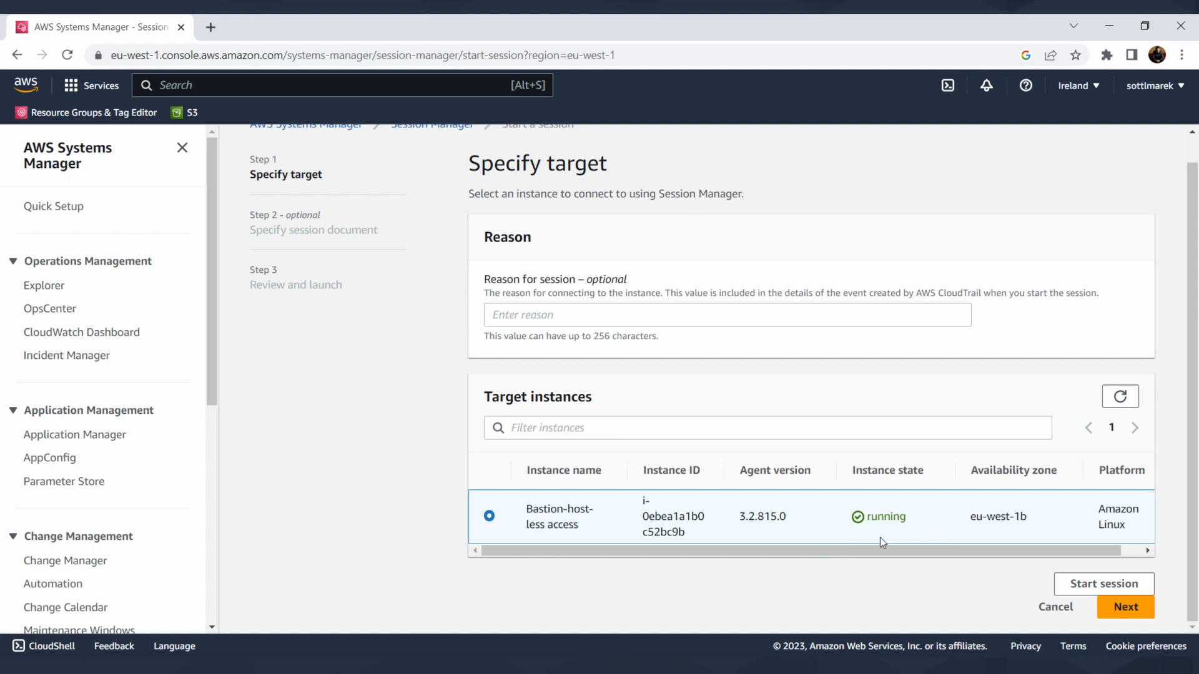
left_click(1068, 583)
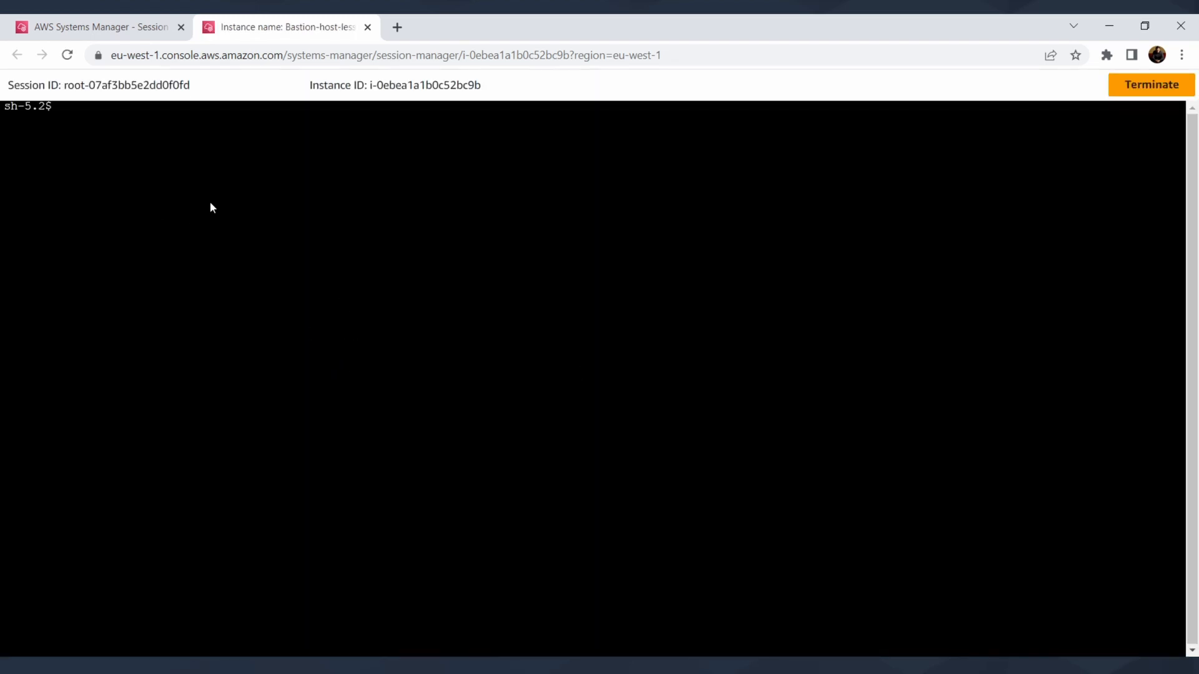
Print the shell's working directory with pwd and list its contents with ls.
type("pwd")
key("Return")
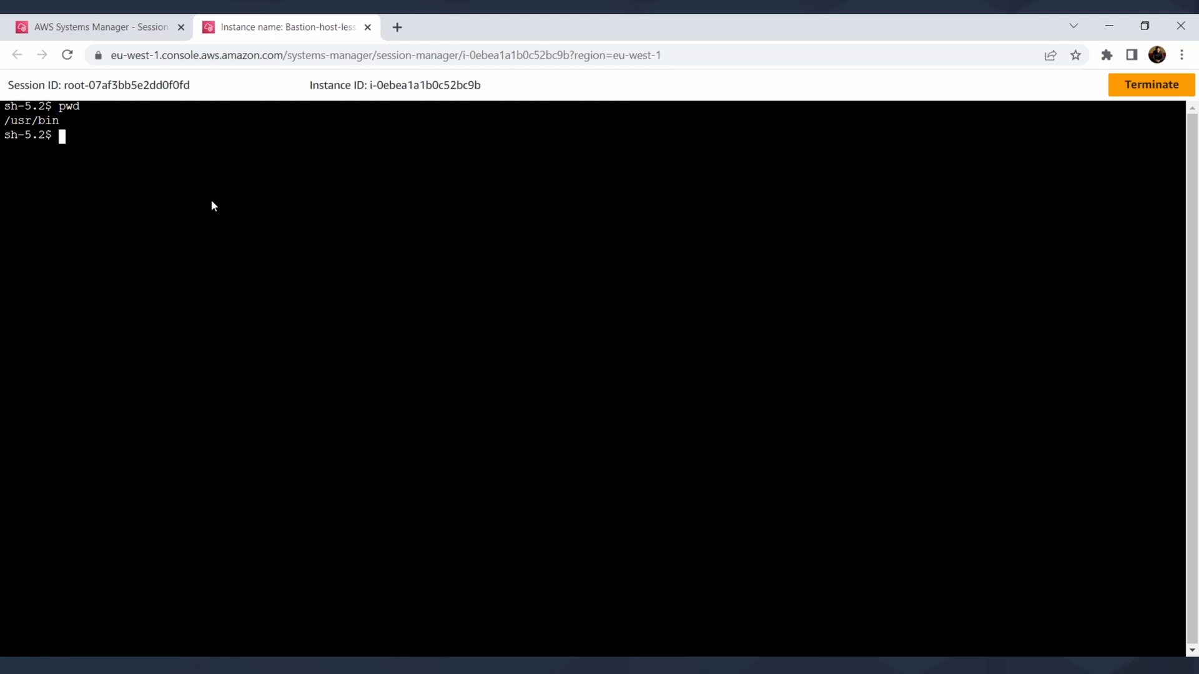
type("ls")
key("Return")
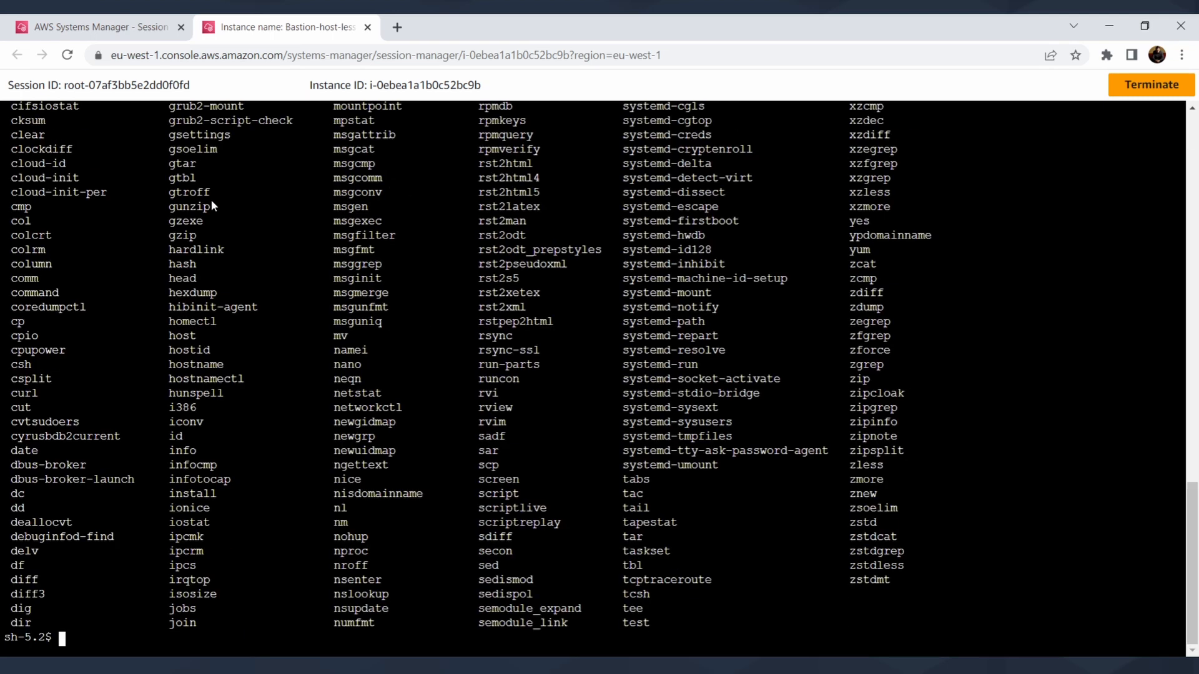
Change to the parent directory with cd .. and list its contents with ls.
type("cd ..")
key("Return")
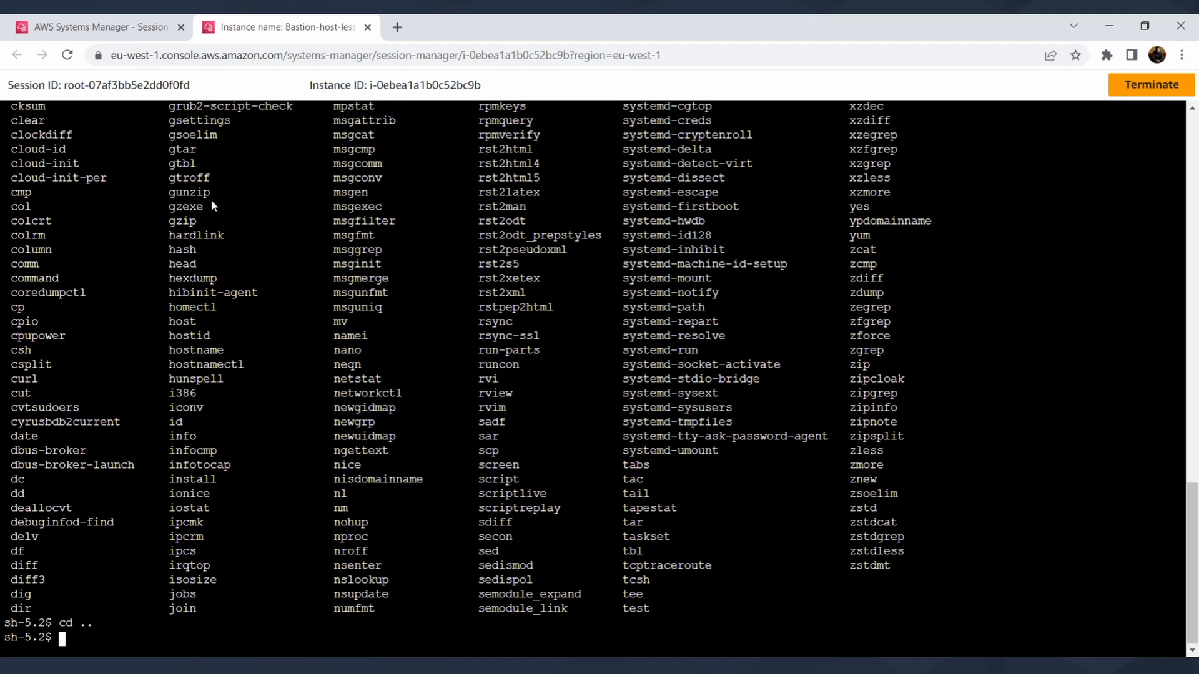
type("ls")
key("Return")
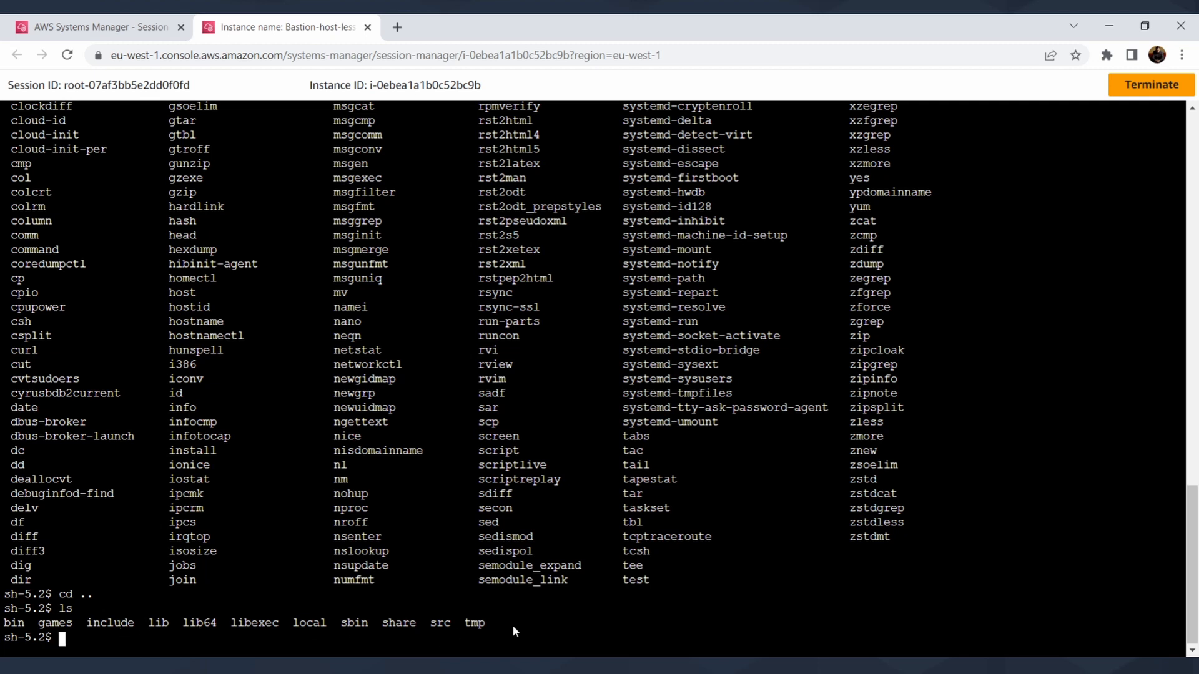
Check the logged-in user with whoami, end the shell session with exit and close the terminal.
type("whoami")
key("Return")
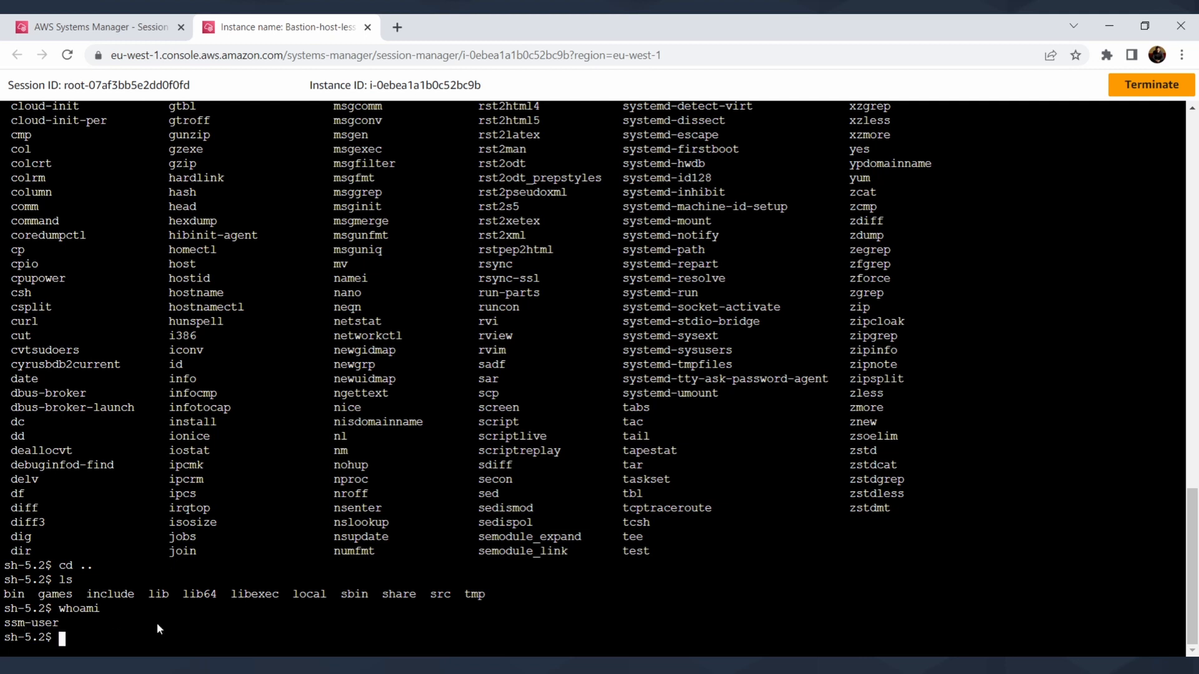
type("exit")
key("Return")
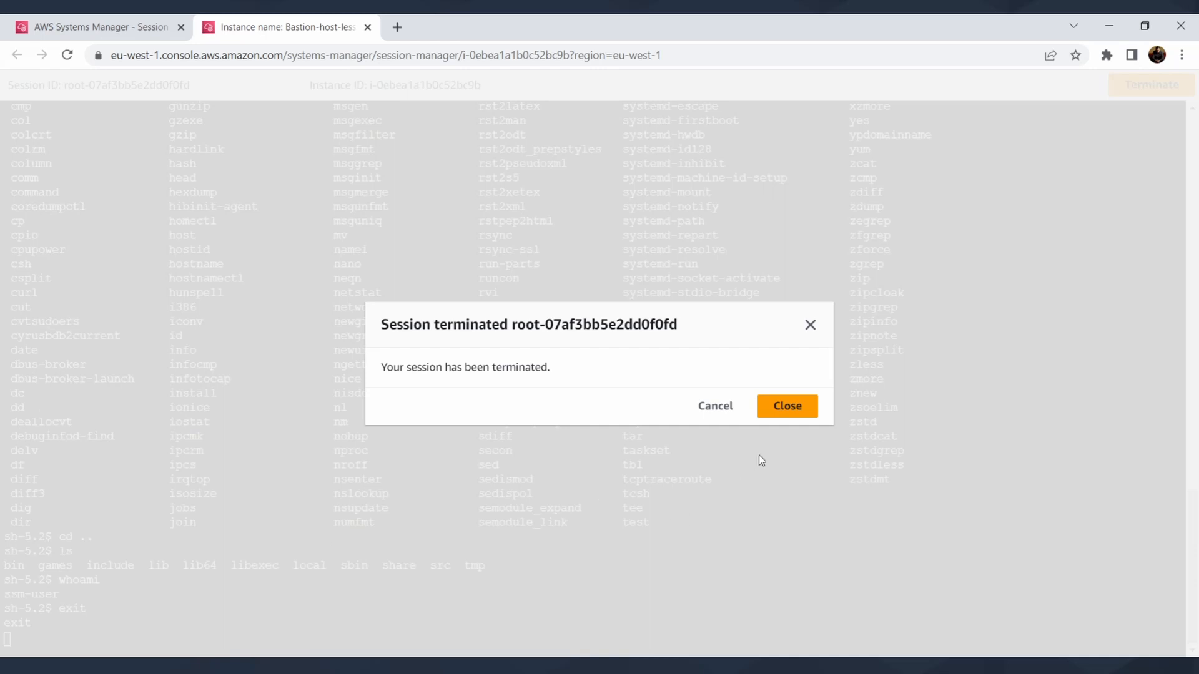
left_click(787, 404)
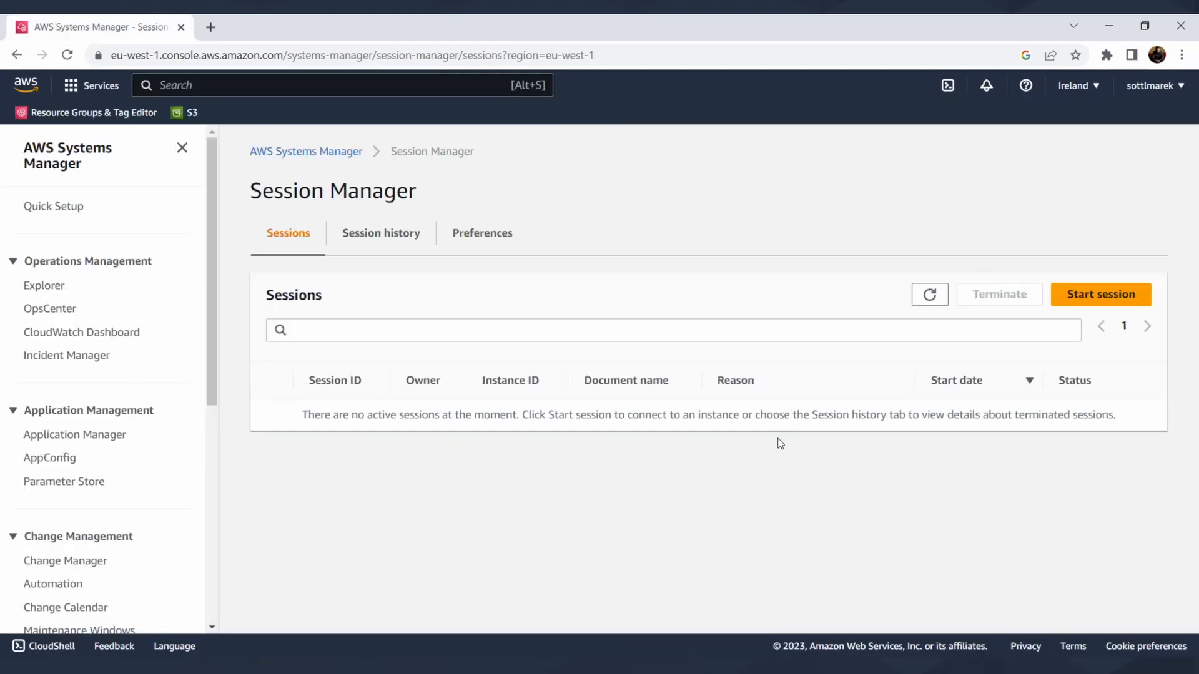
Show the session history and examine the past session's dates, status and output location.
left_click(367, 242)
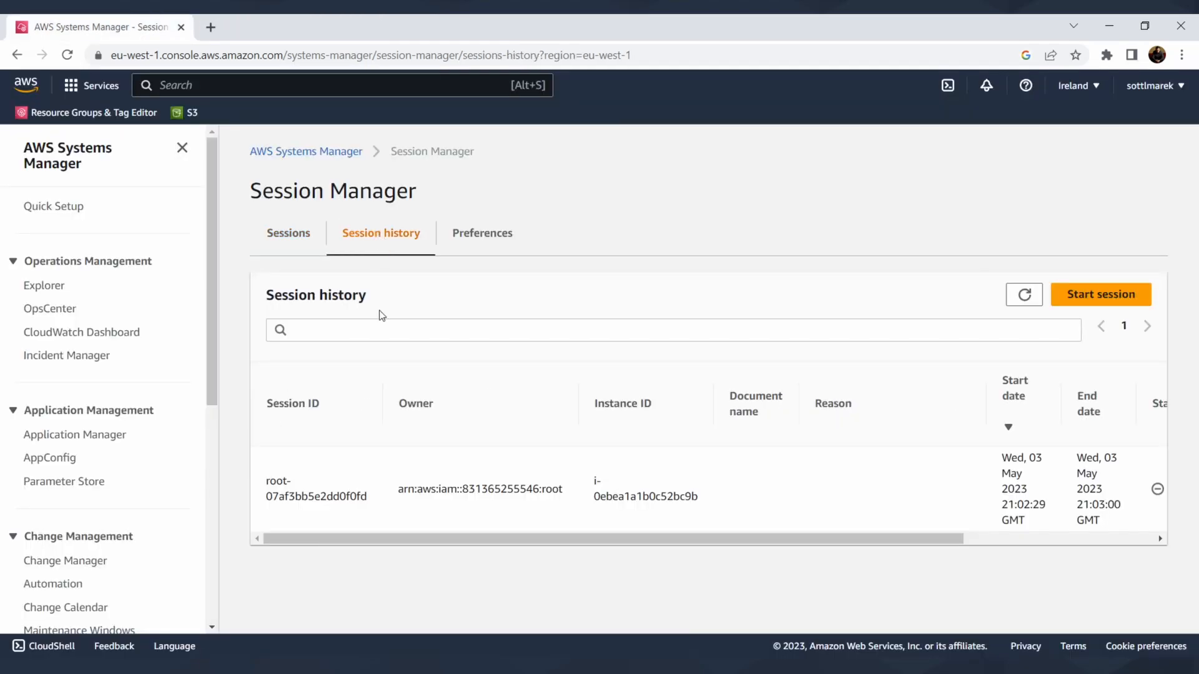
left_click_drag(546, 541, 466, 528)
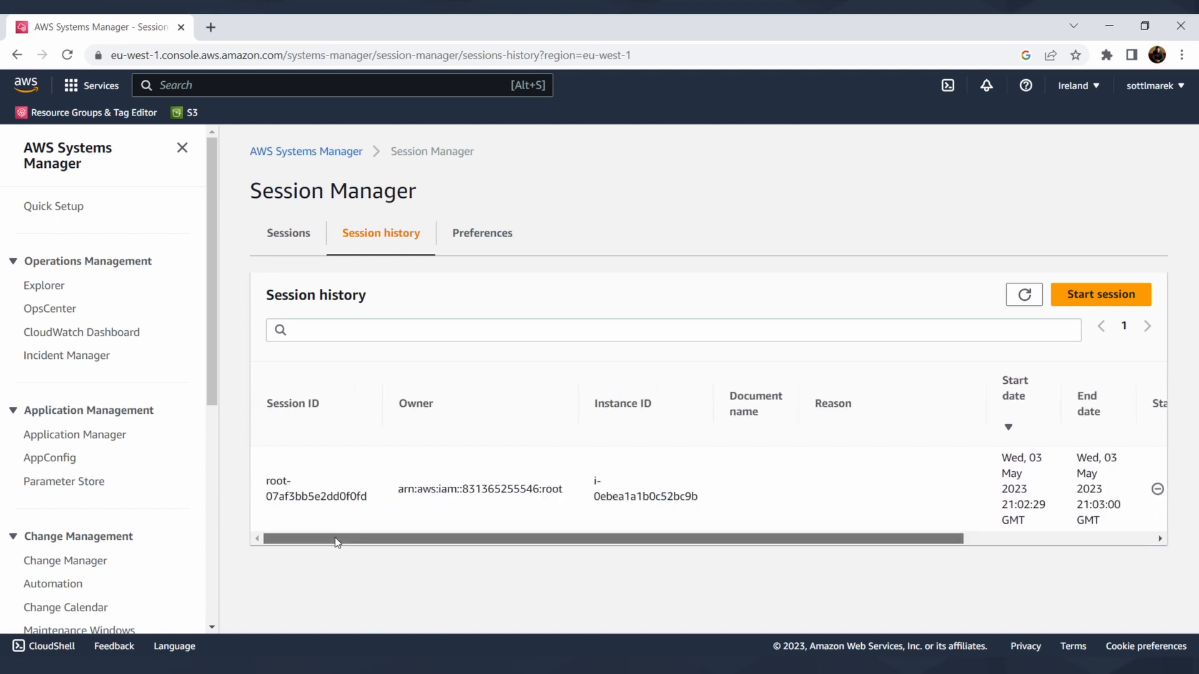
left_click_drag(338, 541, 375, 540)
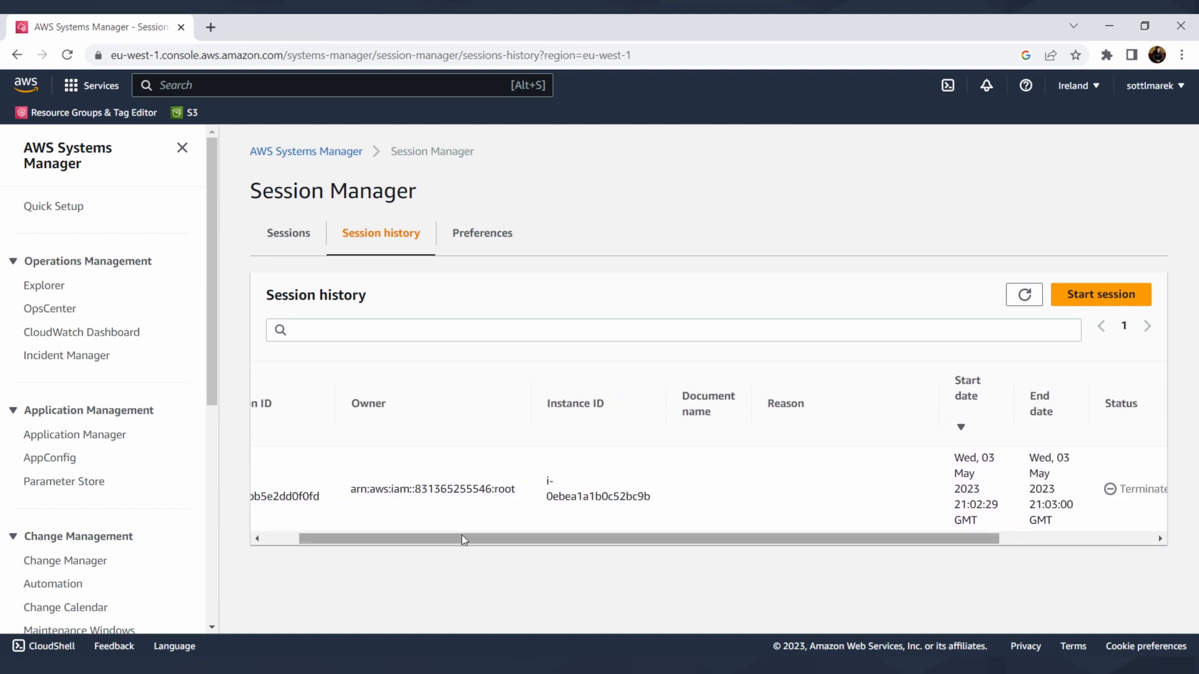
left_click_drag(462, 535, 581, 539)
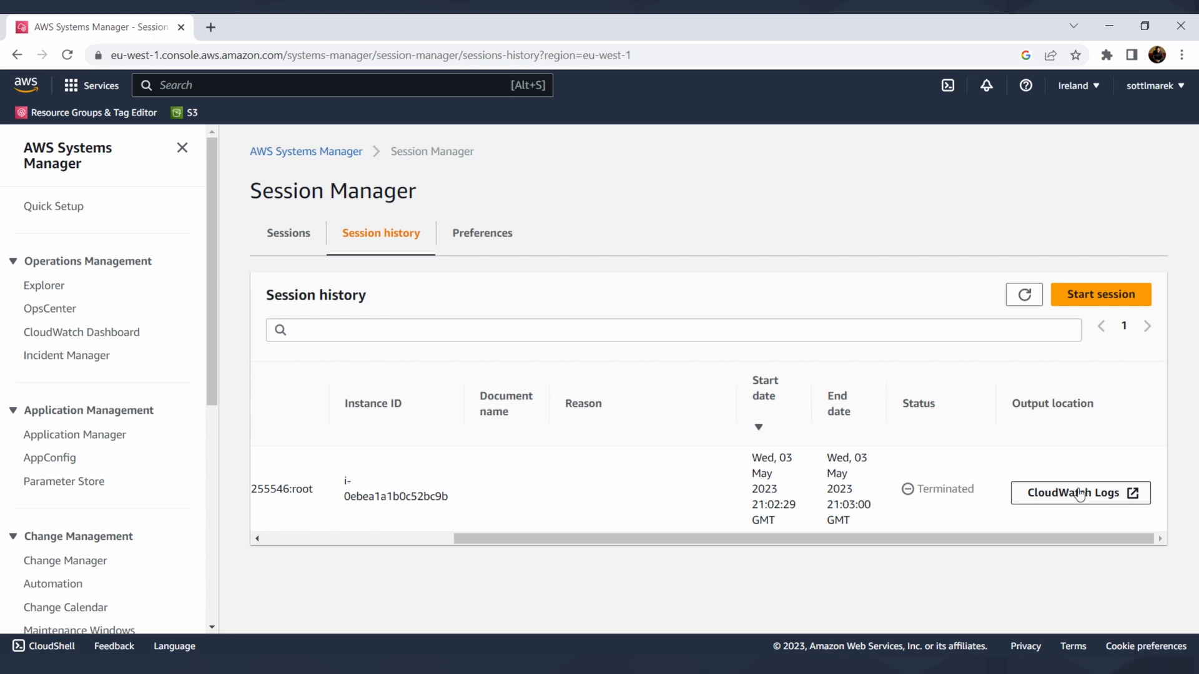
Open the Session Manager preferences for editing and examine the session timeout, duration, encryption and Run As options.
left_click(510, 247)
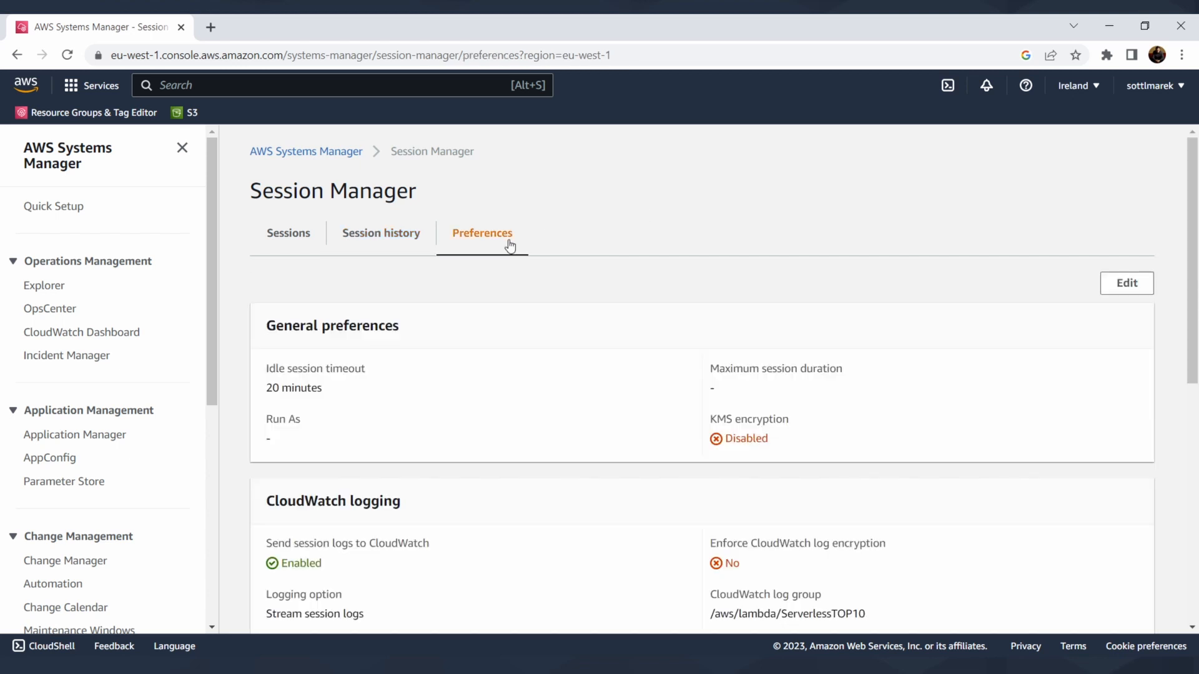
left_click(1127, 284)
scroll(755, 342, "down", 3)
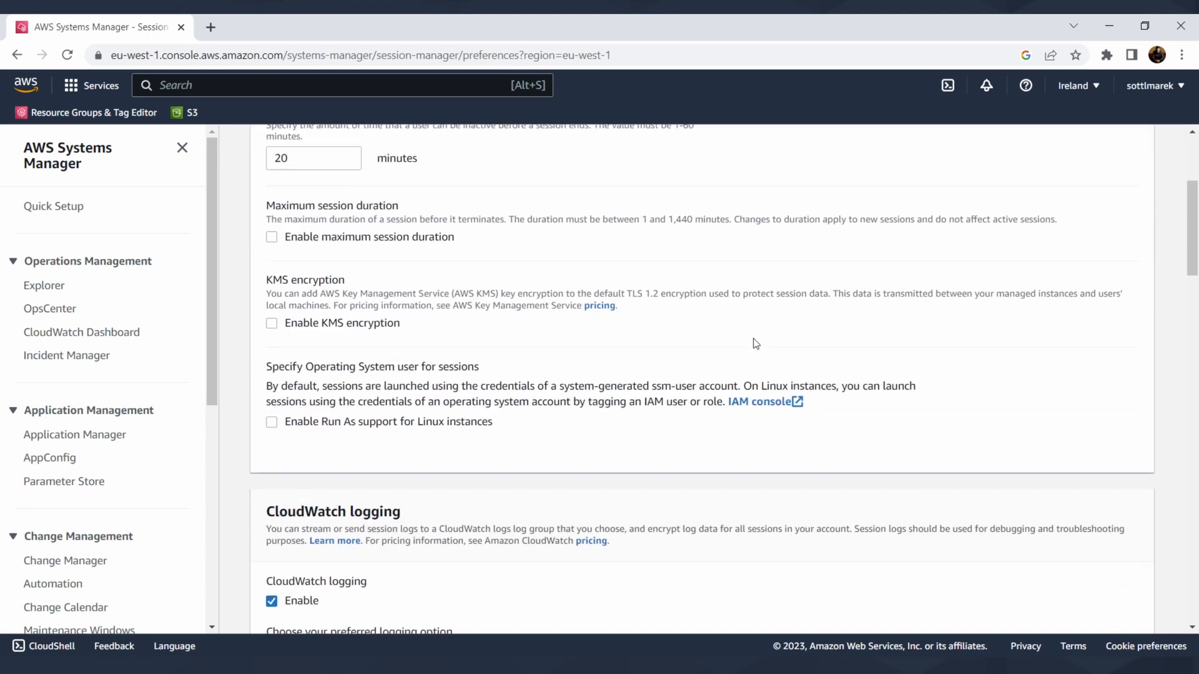
scroll(377, 263, "up", 3)
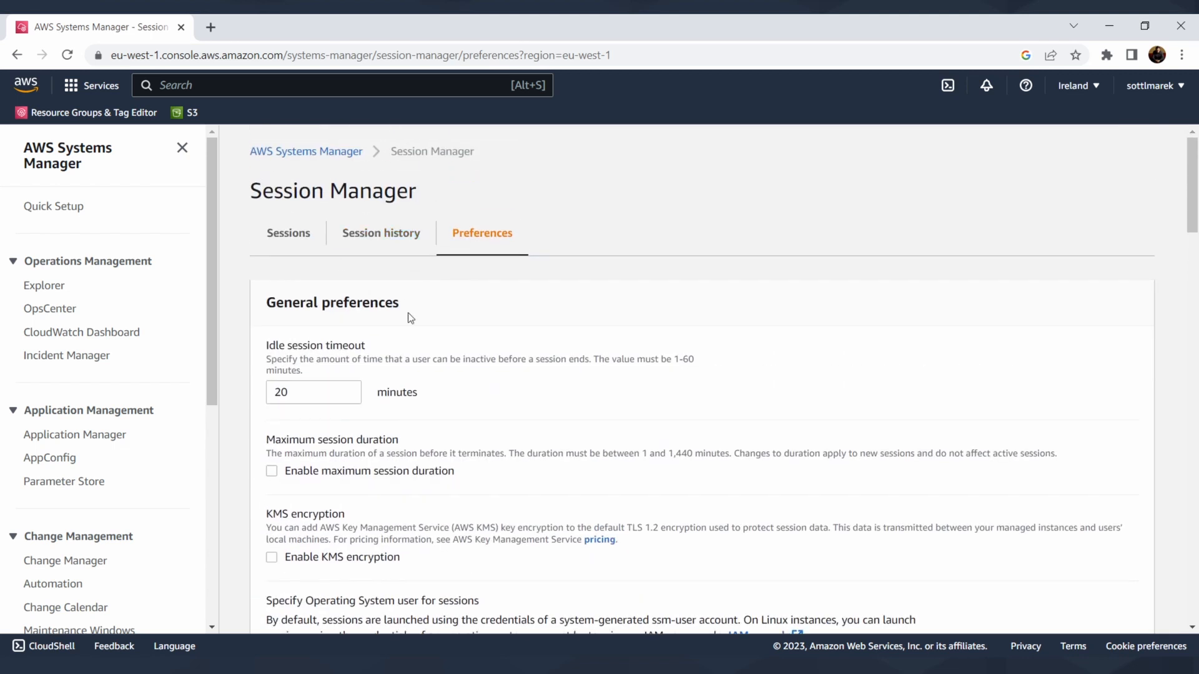
scroll(421, 330, "down", 3)
scroll(425, 332, "down", 2)
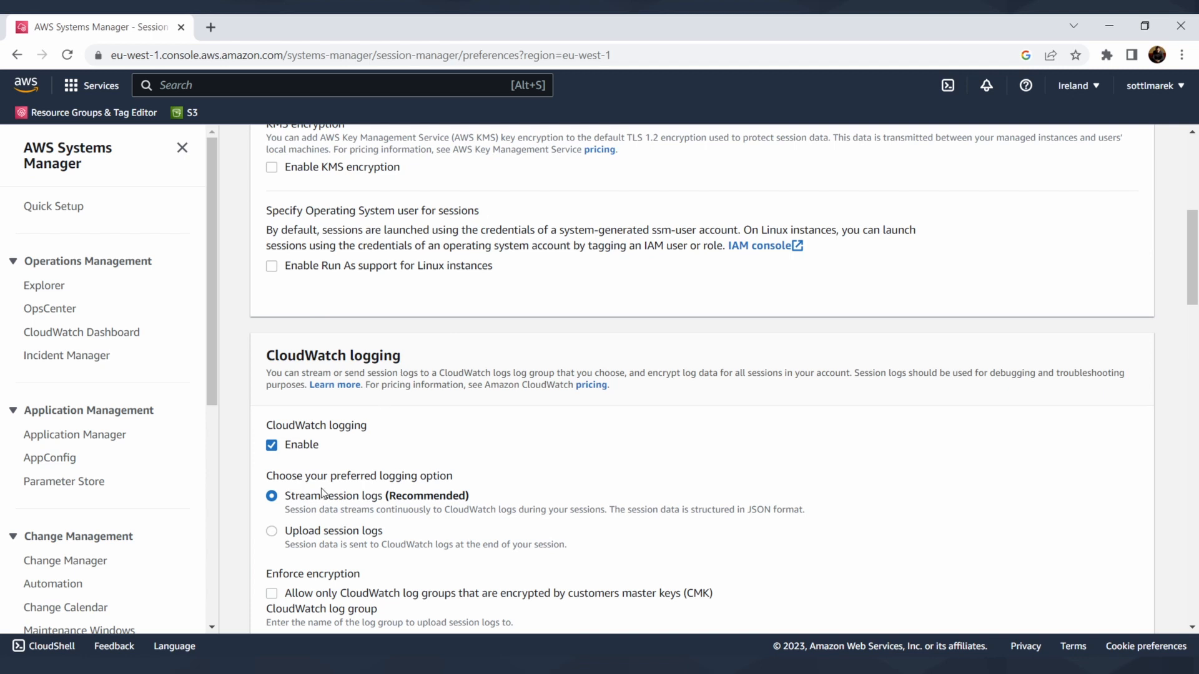
Examine the CloudWatch logging options and the list of available CloudWatch log groups.
scroll(400, 497, "down", 5)
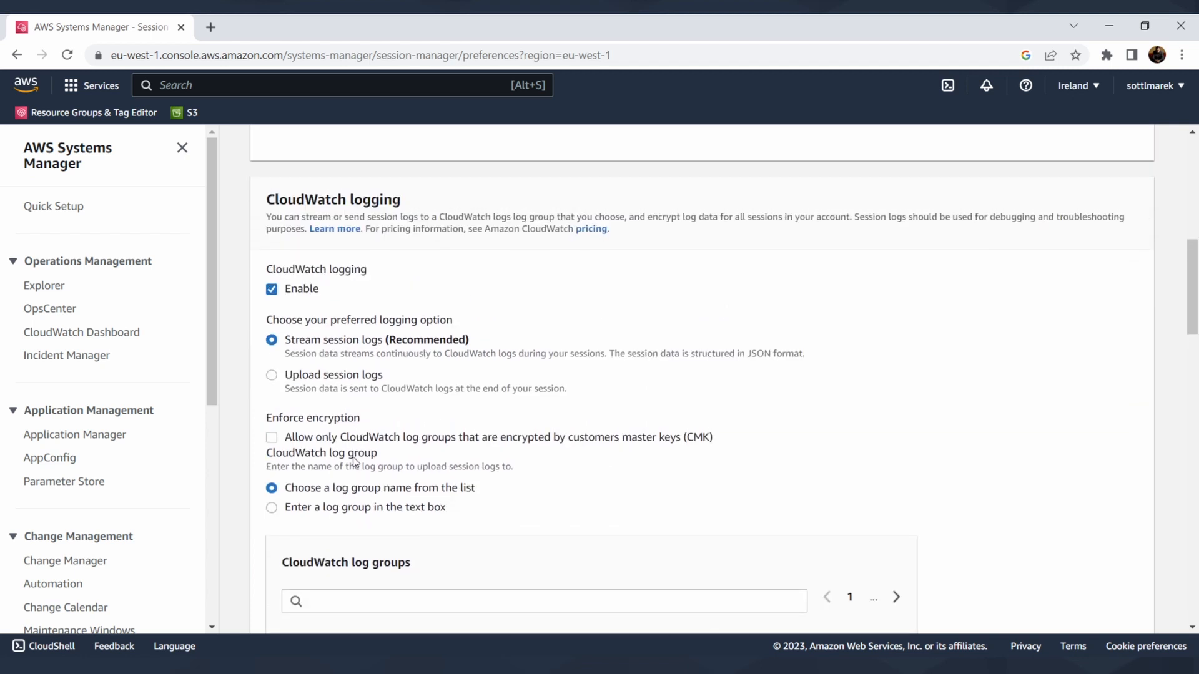
scroll(383, 444, "down", 2)
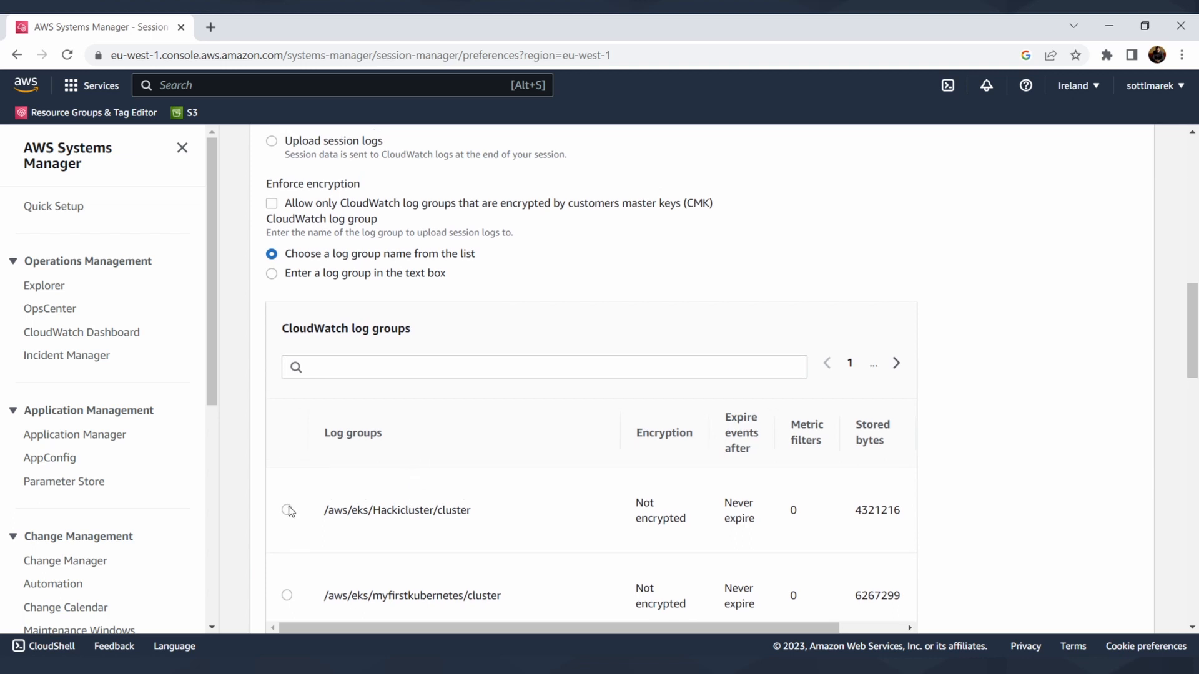
scroll(415, 523, "down", 3)
scroll(425, 399, "right", 2)
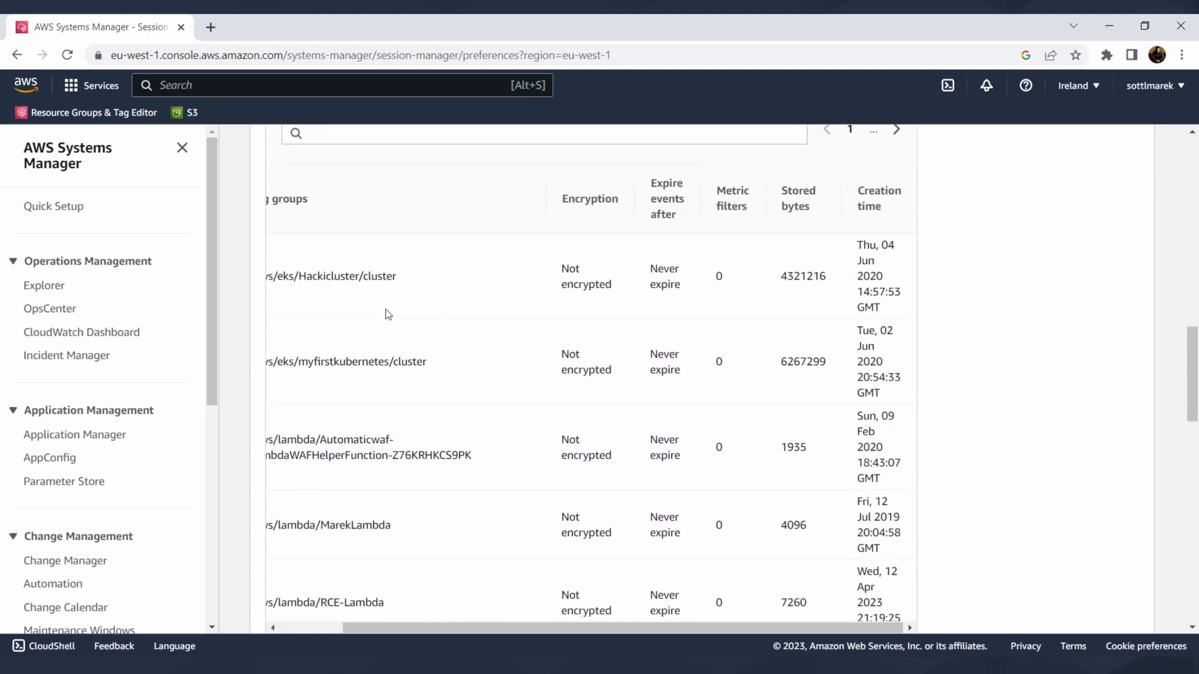
left_click_drag(473, 479, 493, 359)
left_click(505, 362)
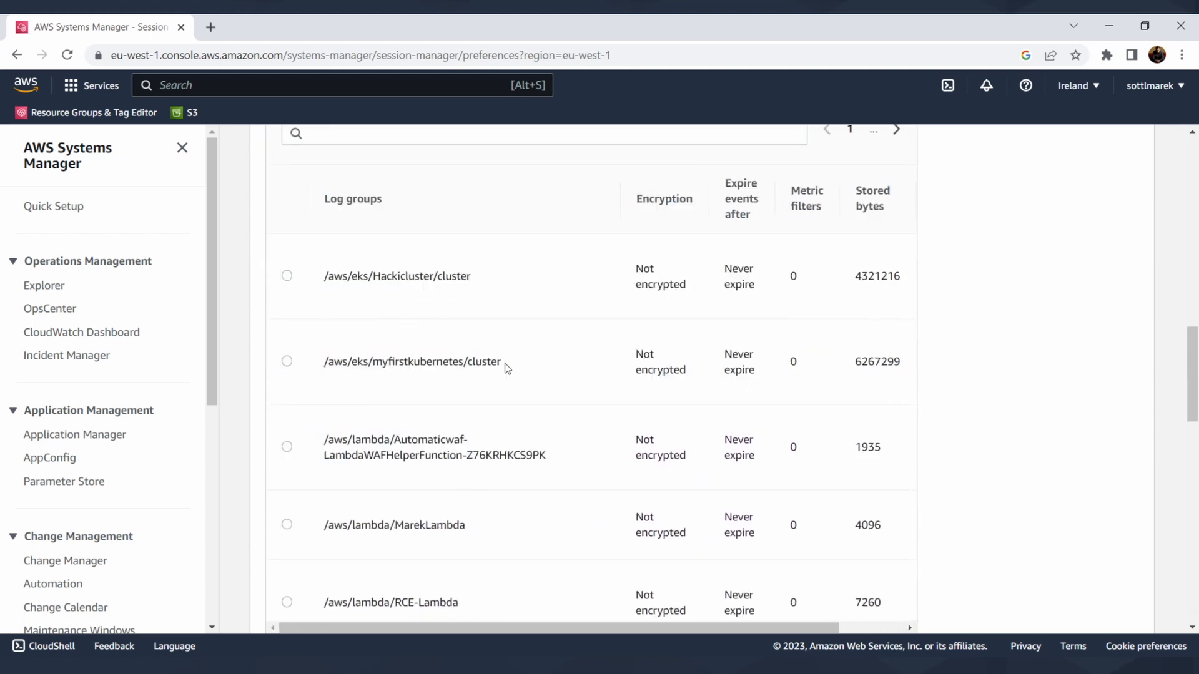
scroll(534, 412, "up", 1)
scroll(537, 418, "up", 5)
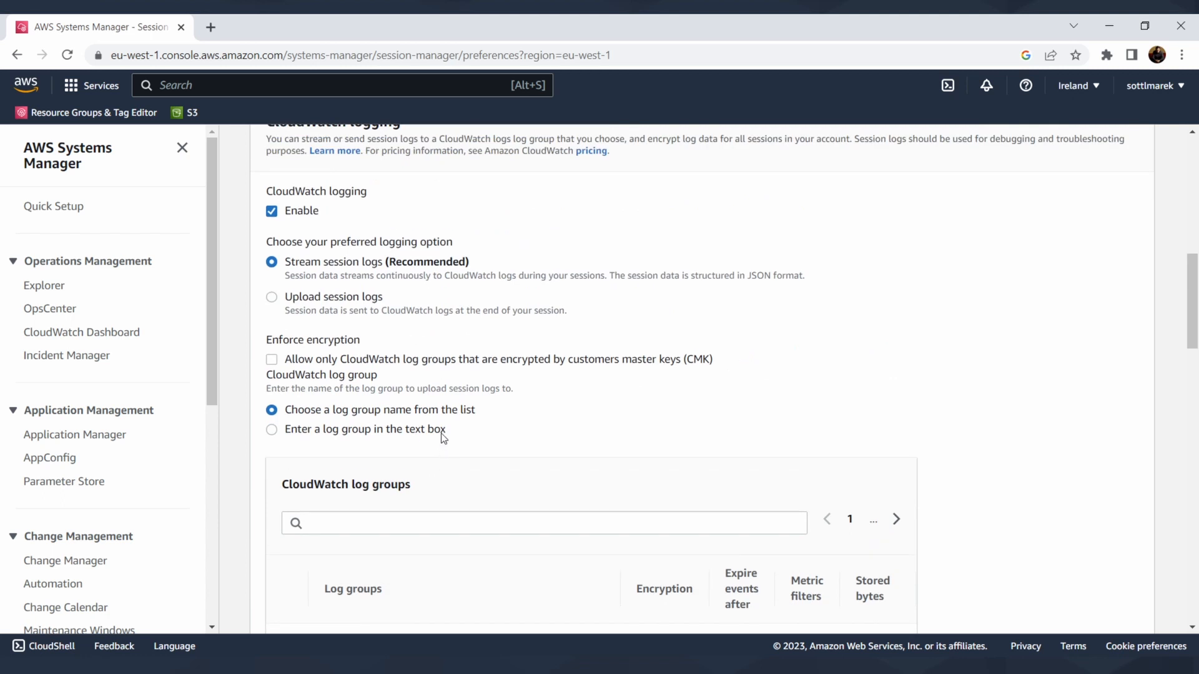
Switch the CloudWatch logging option to Upload session logs and back to Stream session logs, and review the log groups.
left_click(329, 303)
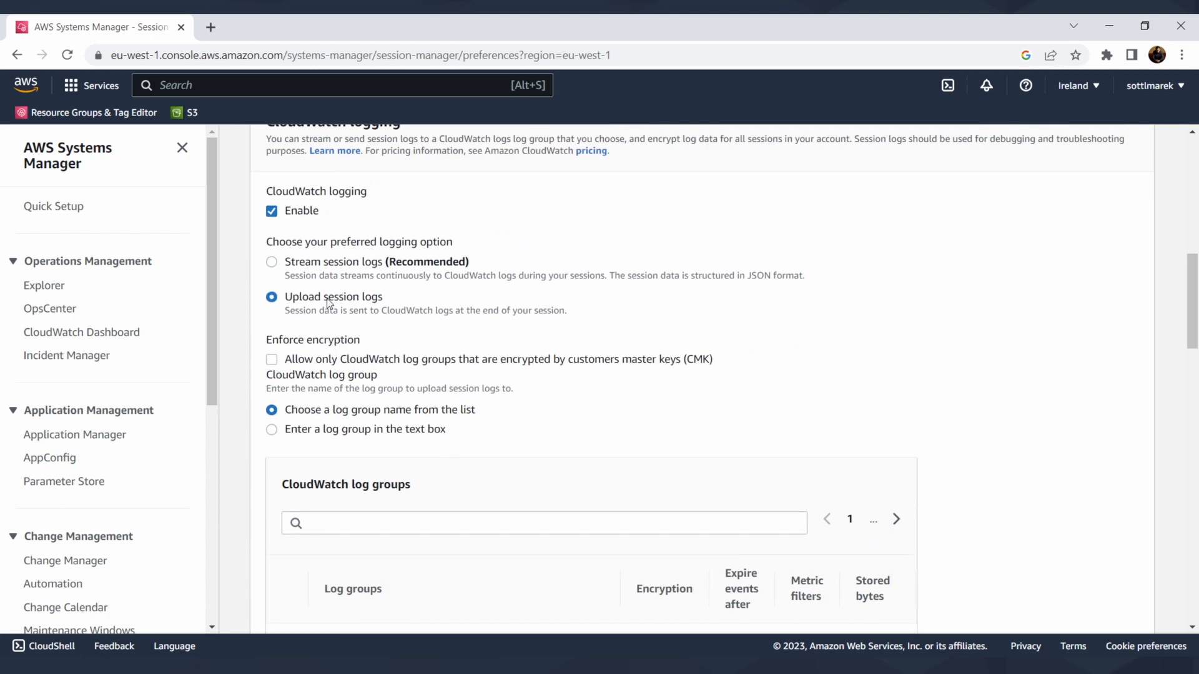
left_click(324, 266)
scroll(420, 339, "down", 1)
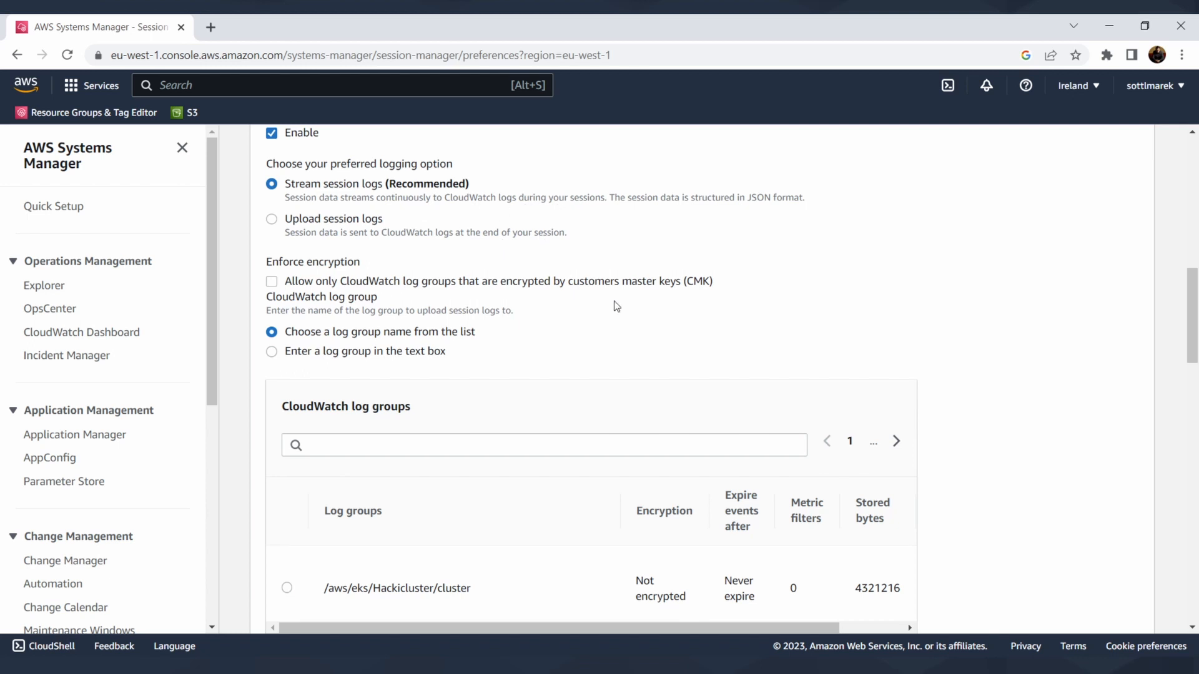
scroll(649, 268, "up", 3)
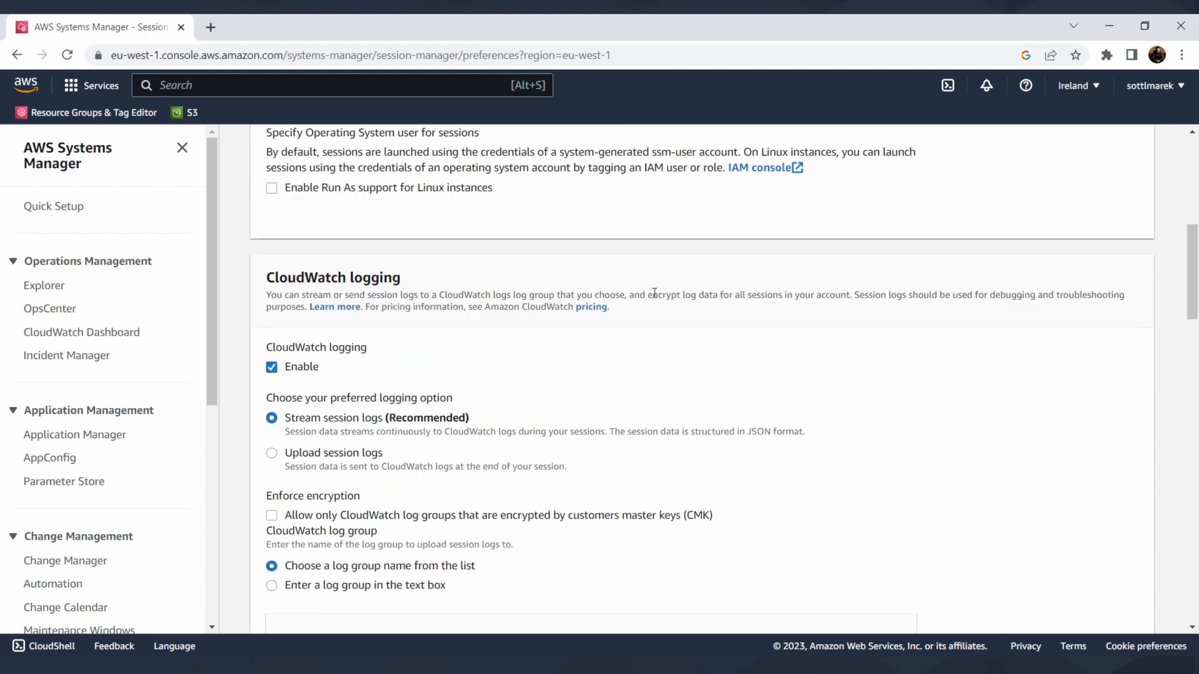
scroll(654, 293, "down", 1)
scroll(655, 301, "down", 5)
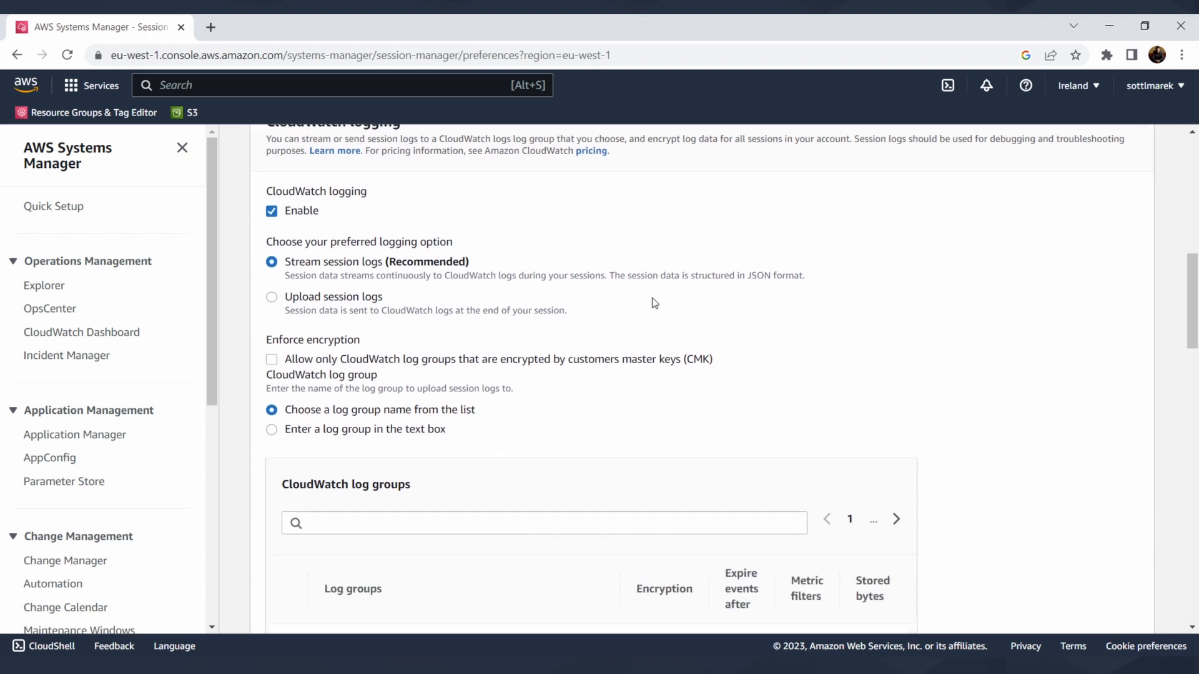
scroll(654, 306, "down", 1)
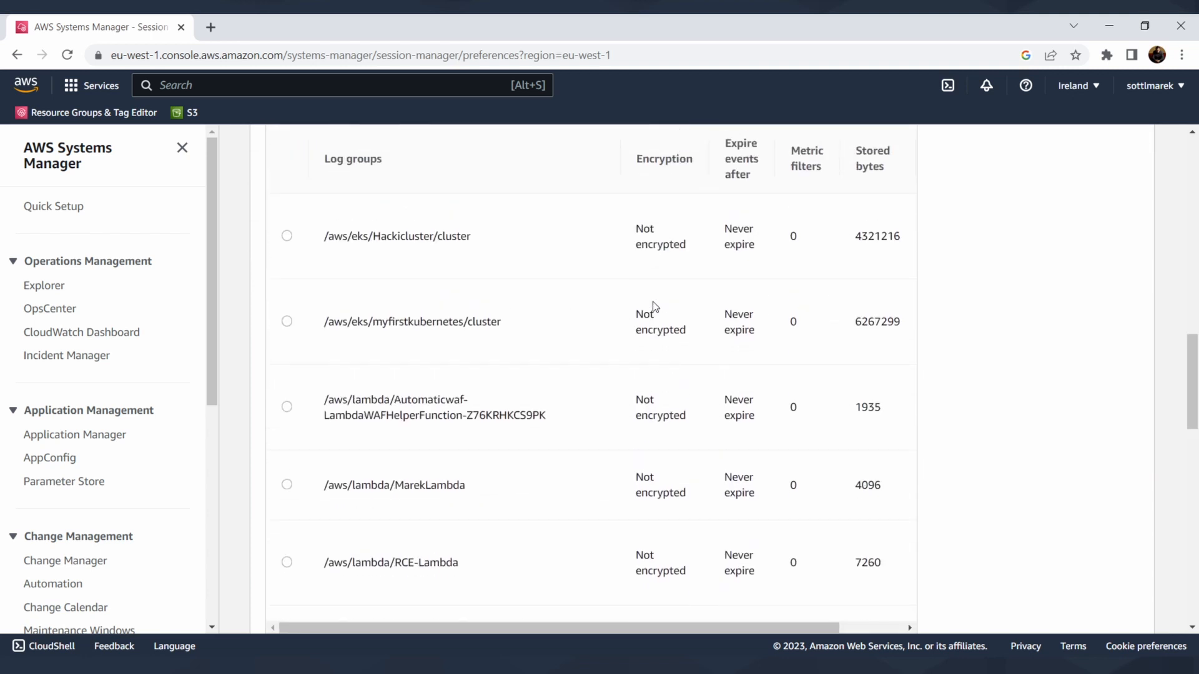
Enable sending session logs to S3 in the S3 logging preferences.
scroll(762, 334, "down", 10)
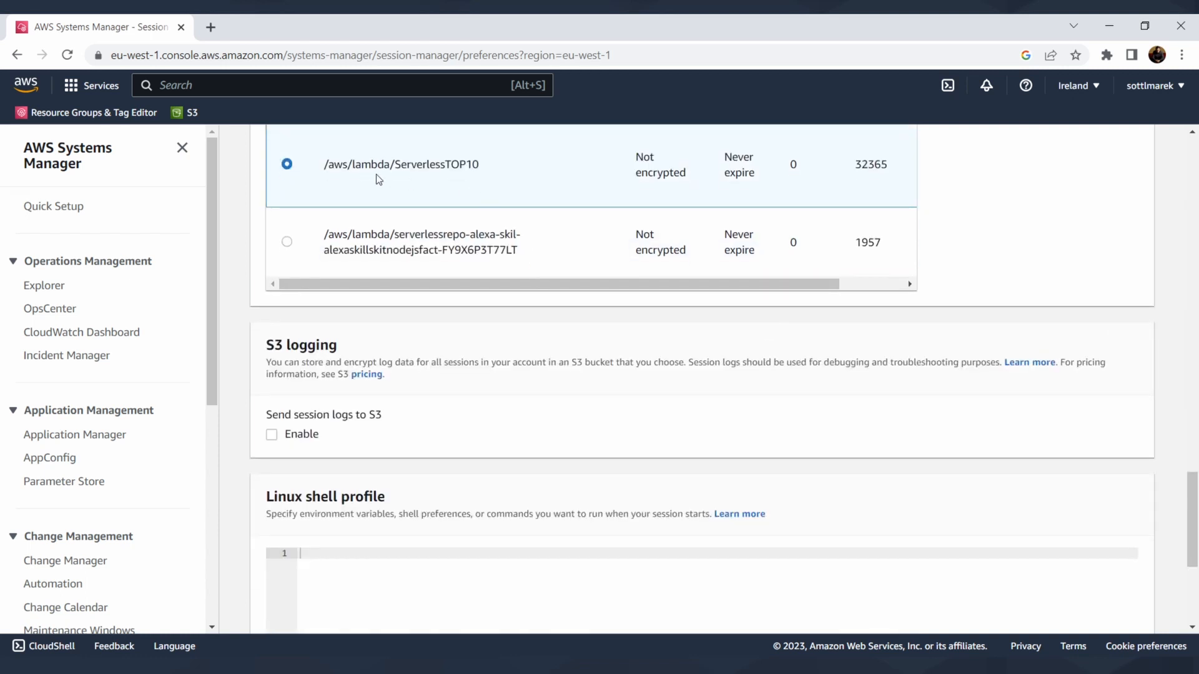
left_click(271, 435)
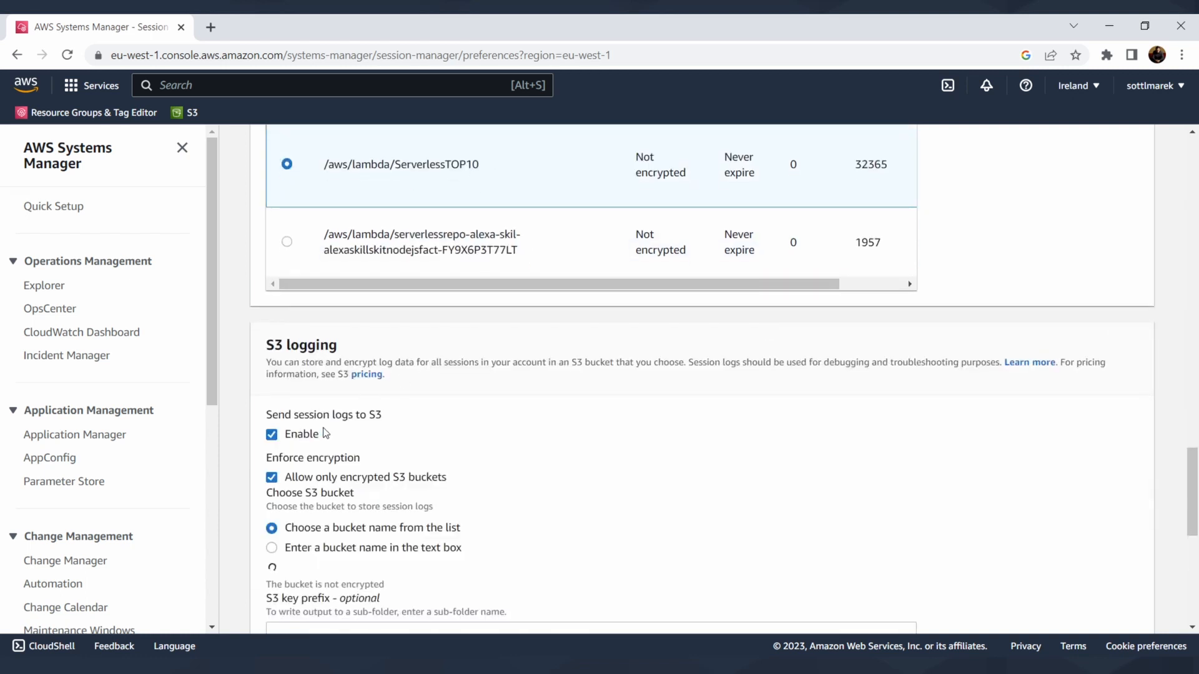
left_click(272, 435)
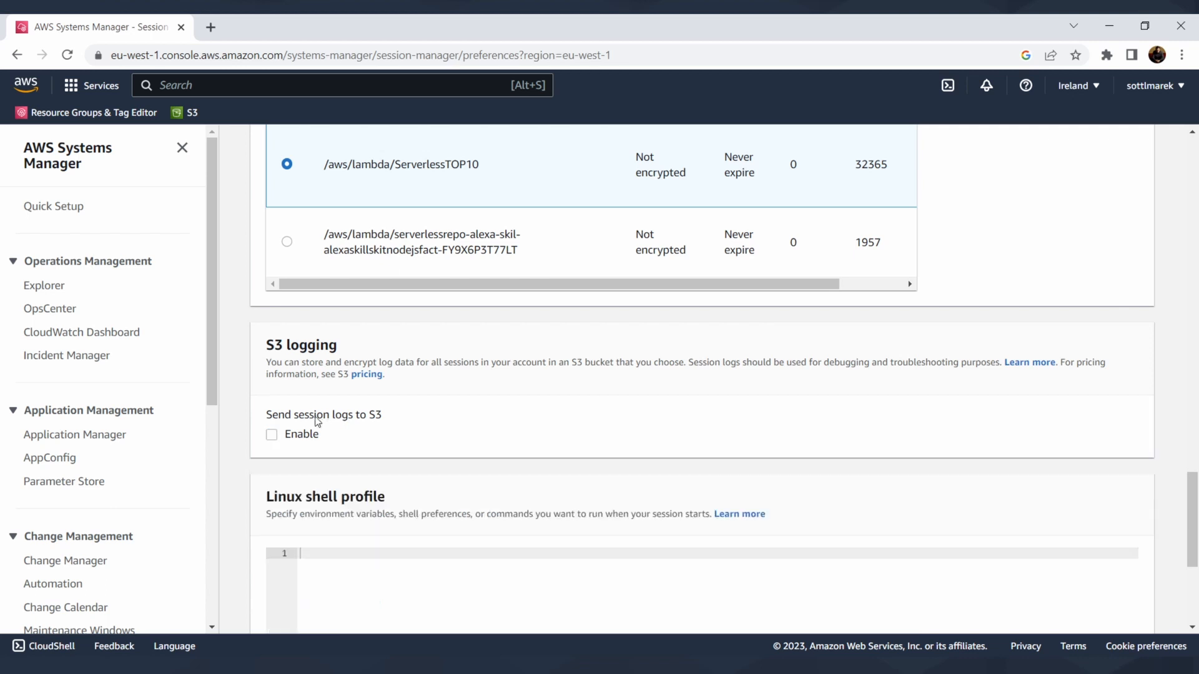
left_click(273, 435)
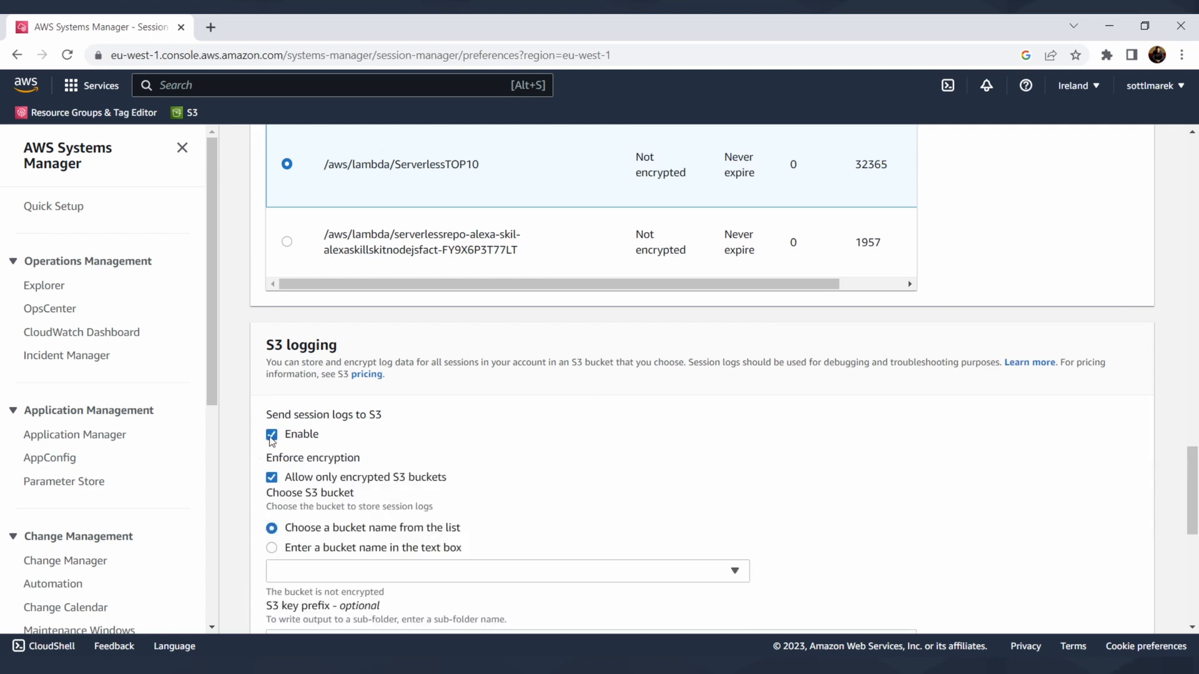
left_click(271, 435)
left_click(272, 435)
Choose the hackitect bucket from the bucket list as the S3 destination for session logs.
scroll(325, 535, "down", 3)
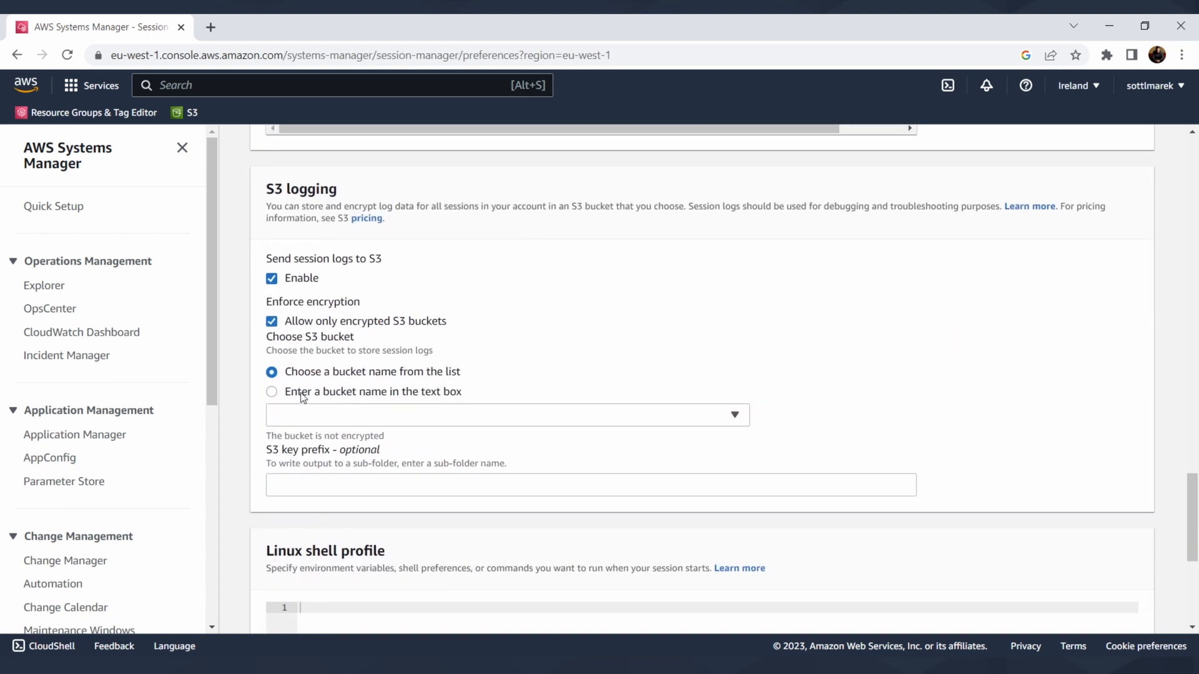
left_click(338, 392)
left_click(353, 416)
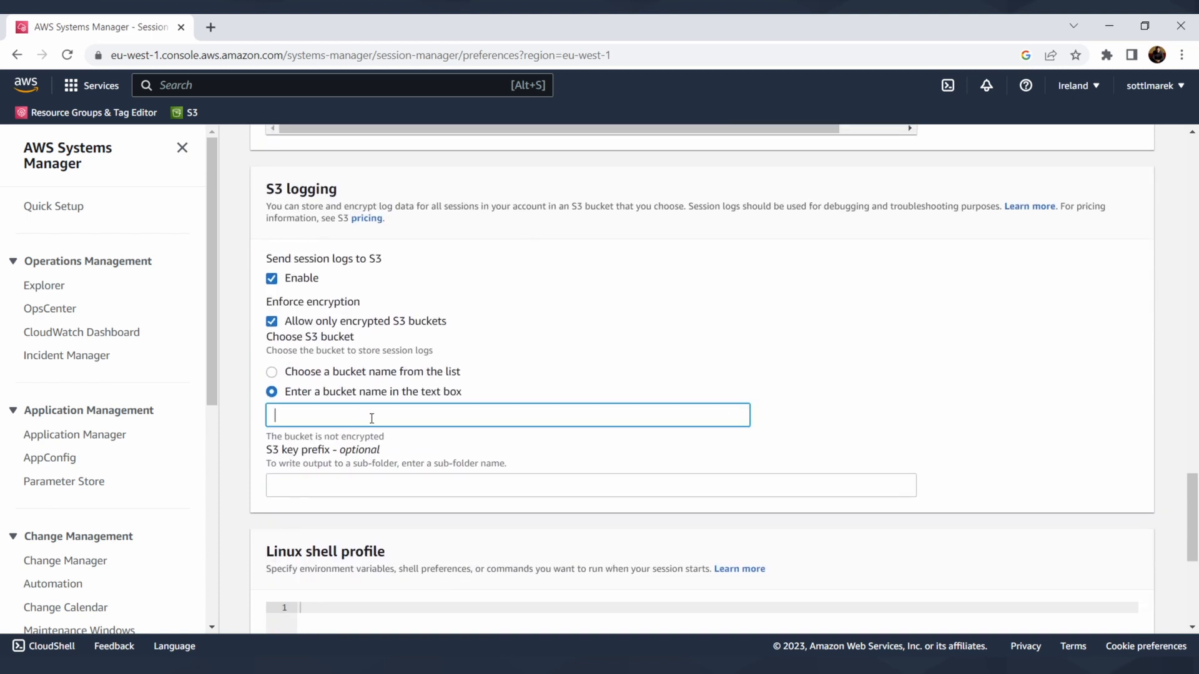
left_click(359, 378)
left_click(376, 418)
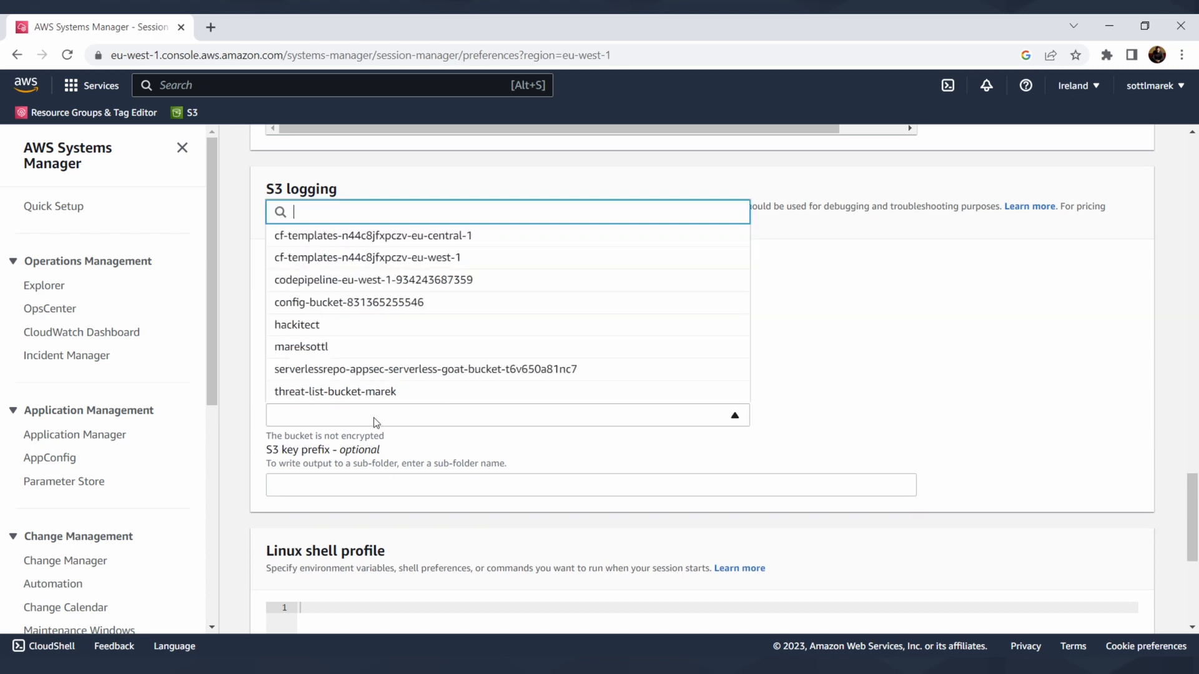
left_click(393, 326)
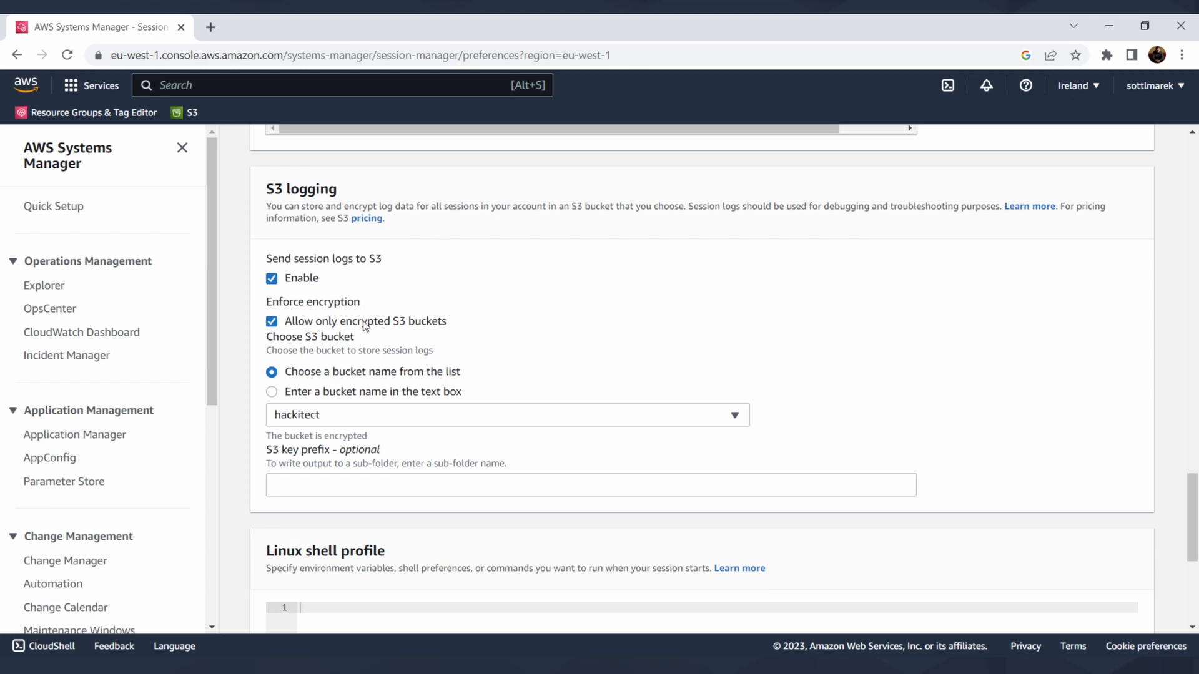
Examine the Linux and Windows shell profile settings, and review the general preferences and CloudWatch logging options again.
scroll(388, 372, "down", 2)
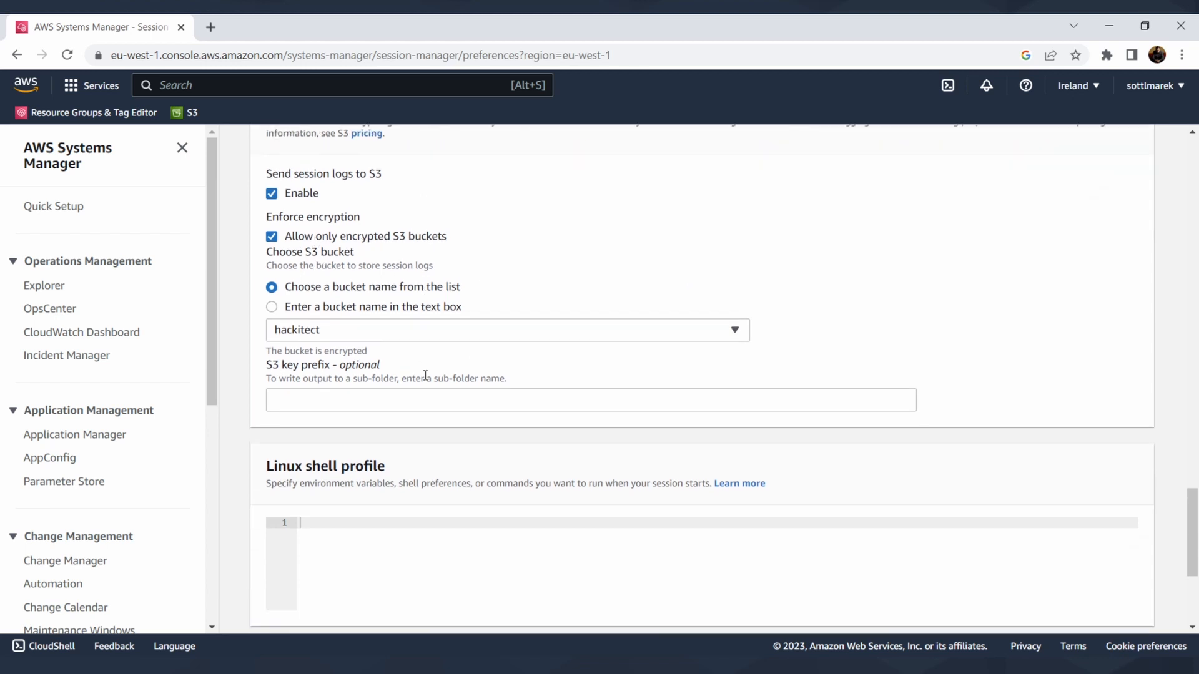
scroll(388, 447, "down", 3)
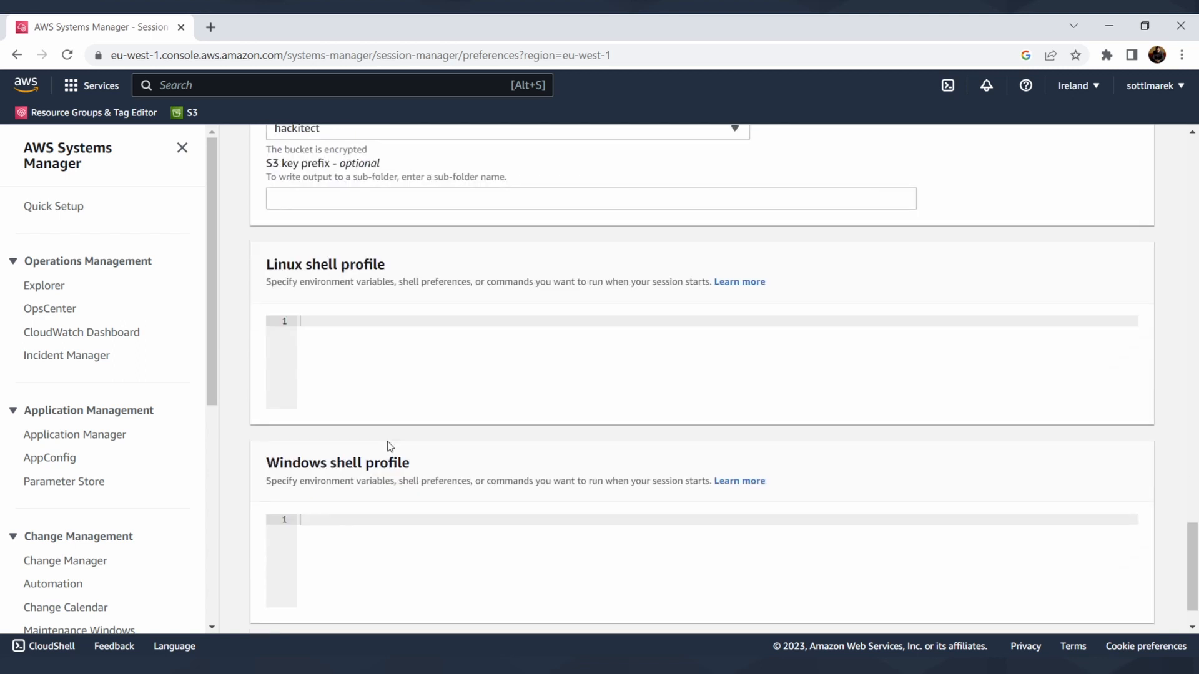
scroll(393, 444, "up", 2)
scroll(371, 542, "down", 1)
scroll(391, 543, "up", 8)
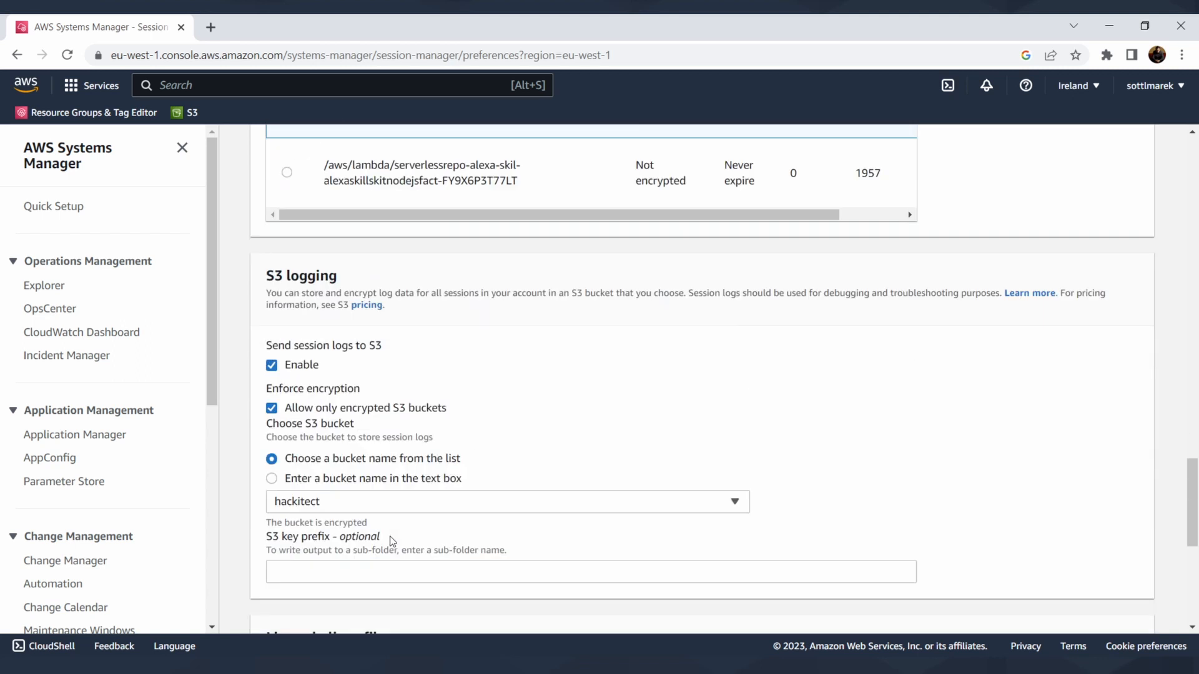
scroll(587, 425, "up", 15)
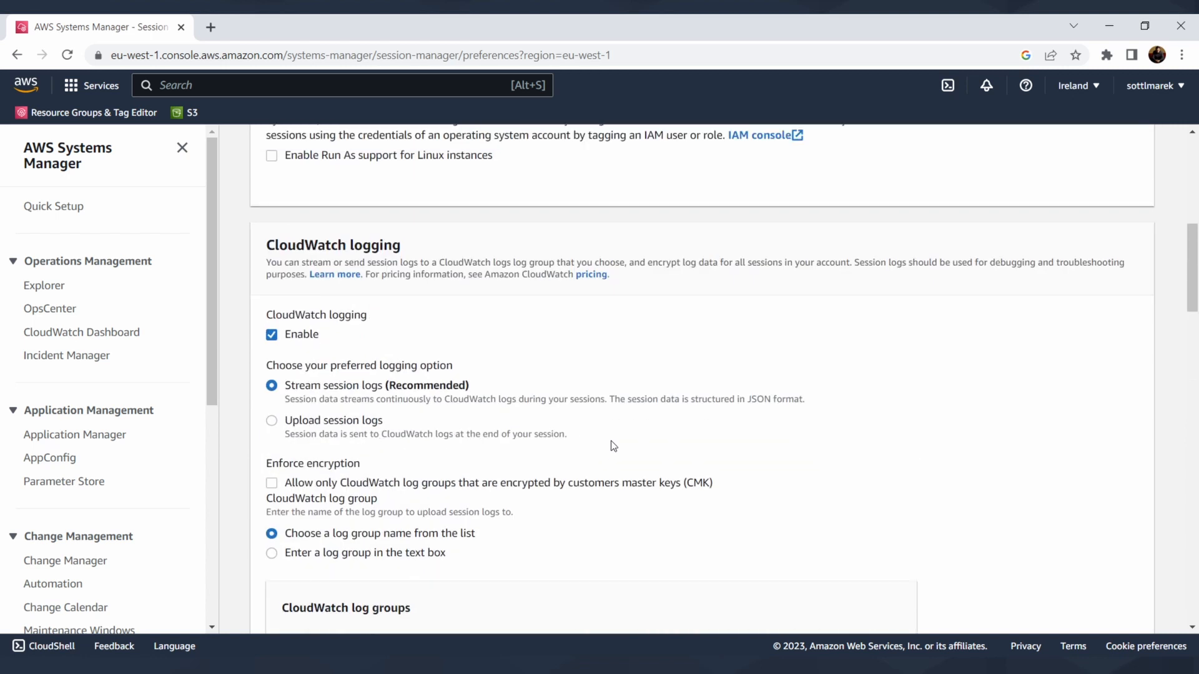
scroll(614, 449, "up", 4)
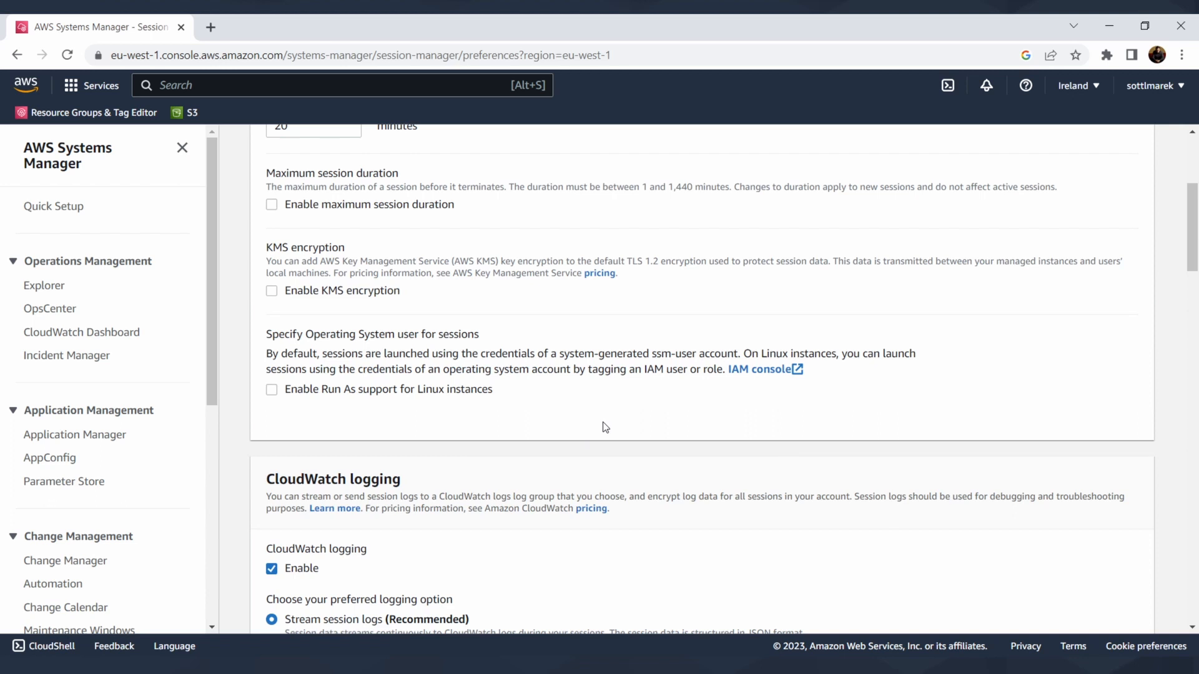
scroll(605, 427, "up", 4)
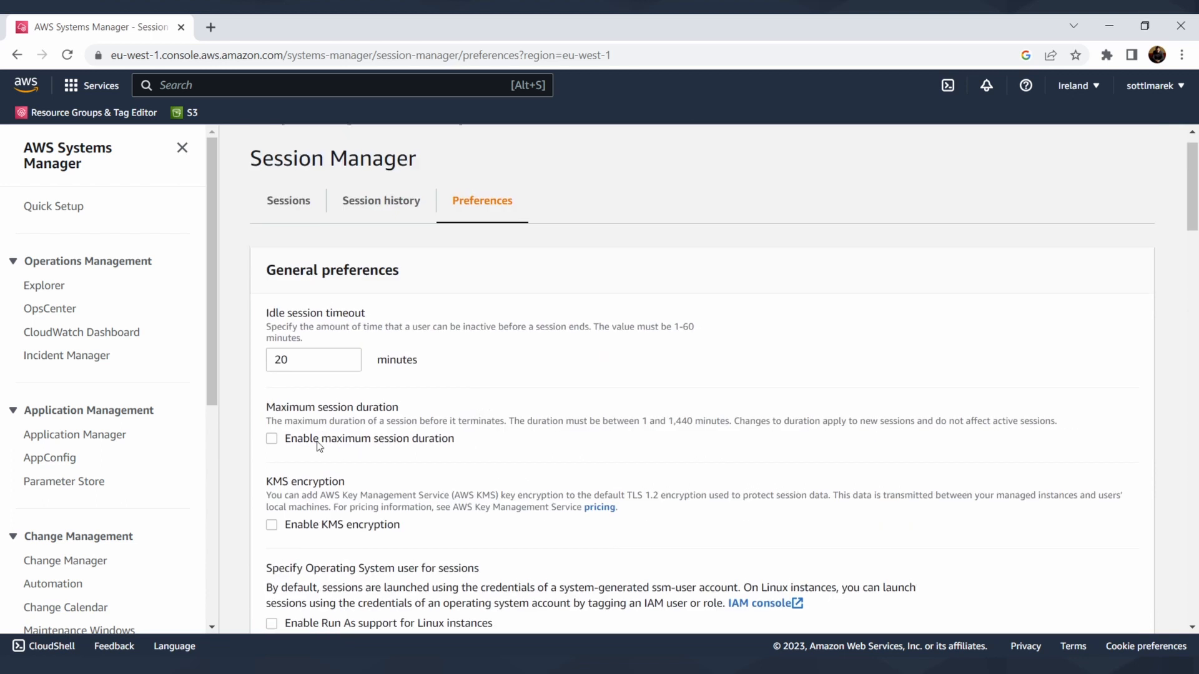
scroll(387, 387, "down", 7)
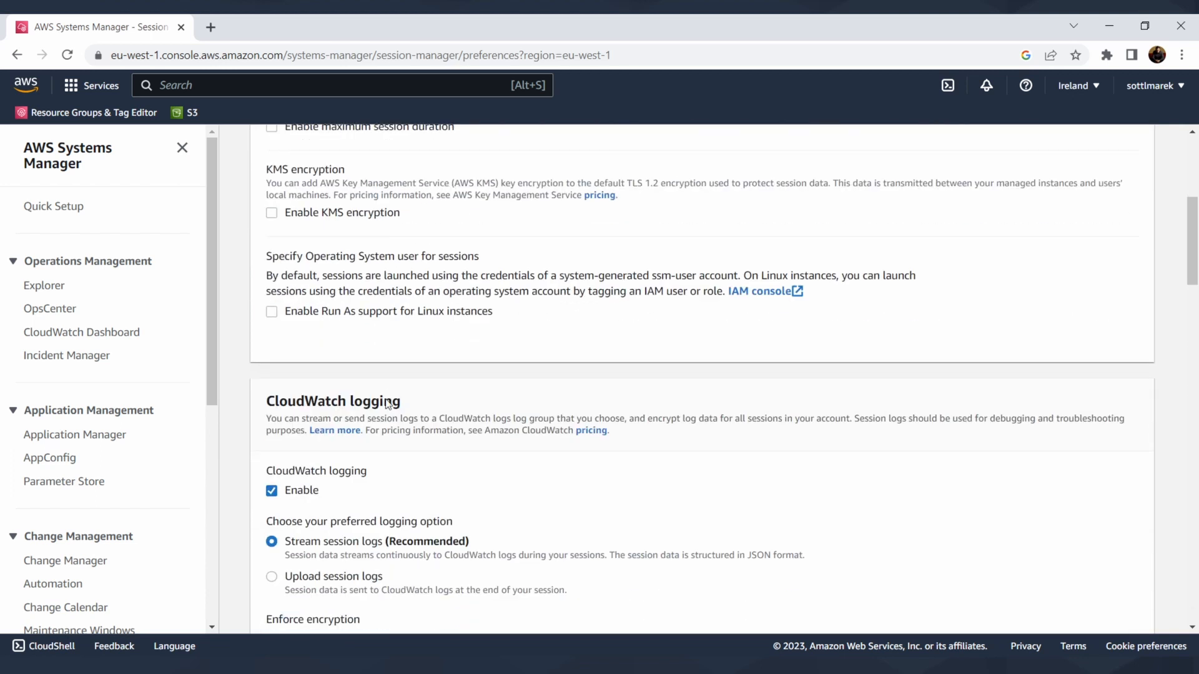
scroll(391, 433, "down", 2)
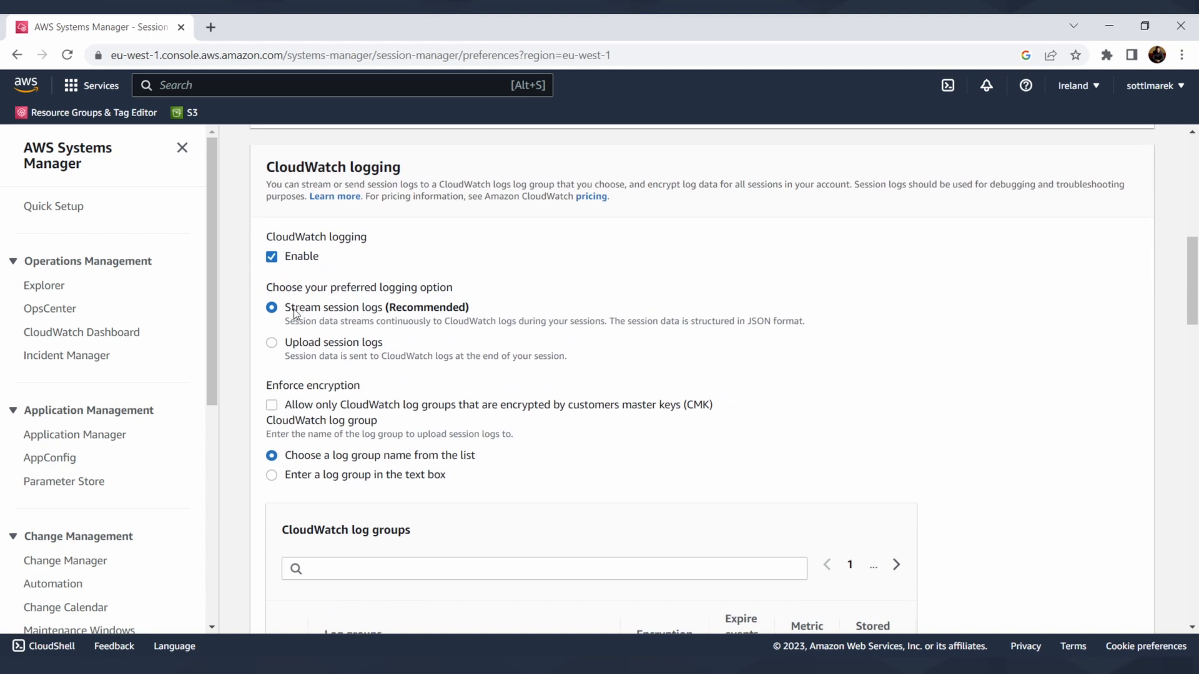
Select /aws/lambda/SecretsManagerHackitect as the CloudWatch log group for session logs.
scroll(434, 390, "down", 6)
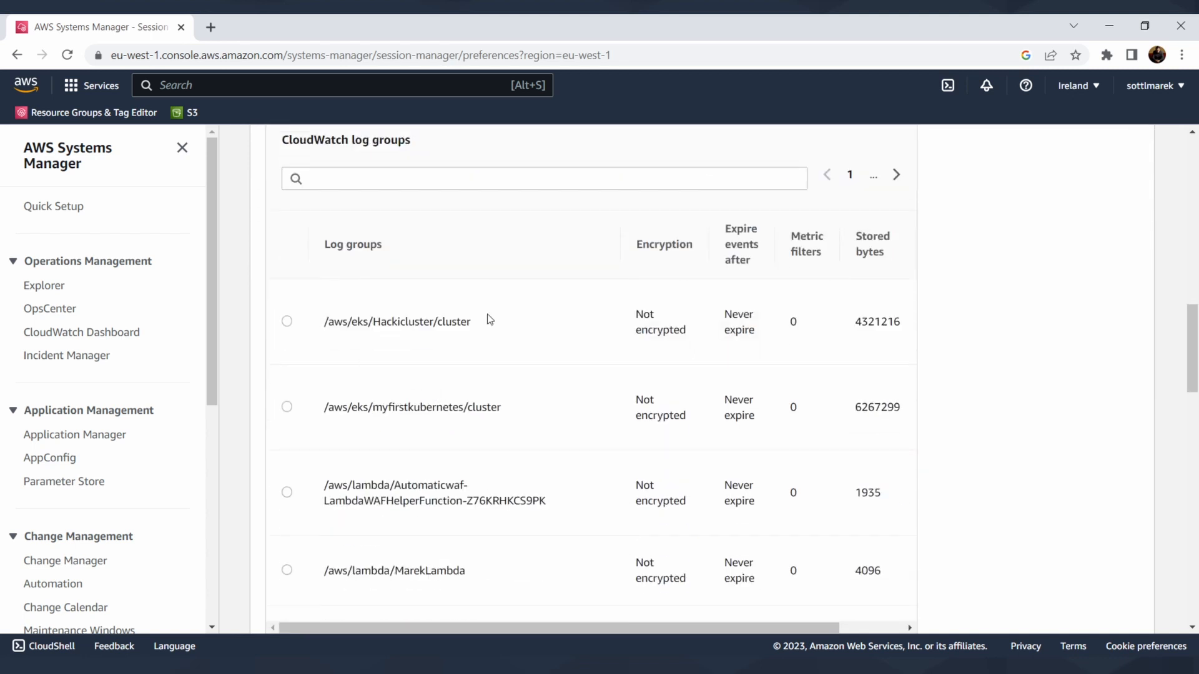
scroll(474, 399, "down", 4)
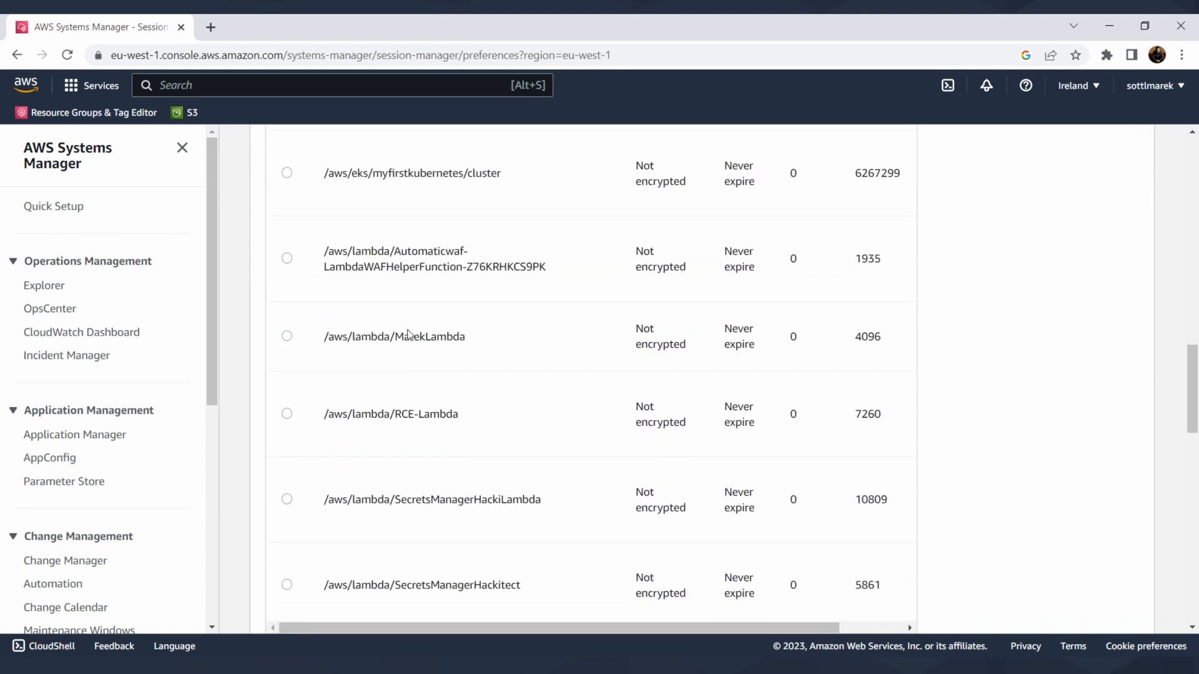
scroll(407, 334, "down", 3)
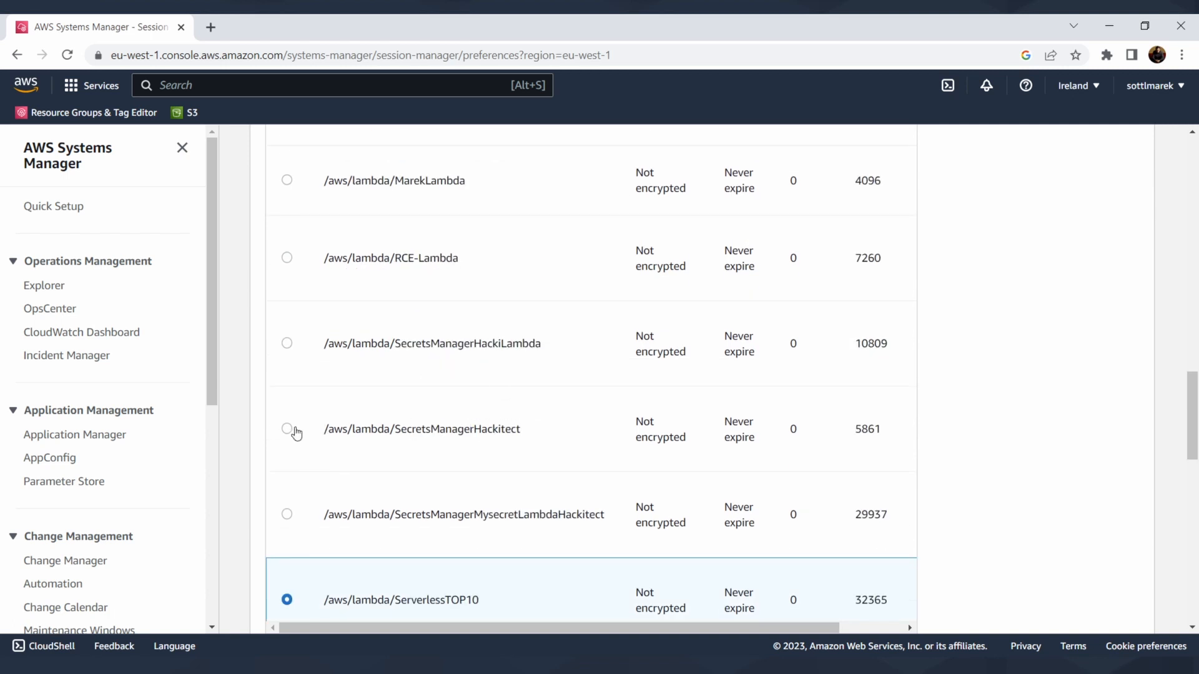
left_click(290, 429)
scroll(548, 413, "down", 3)
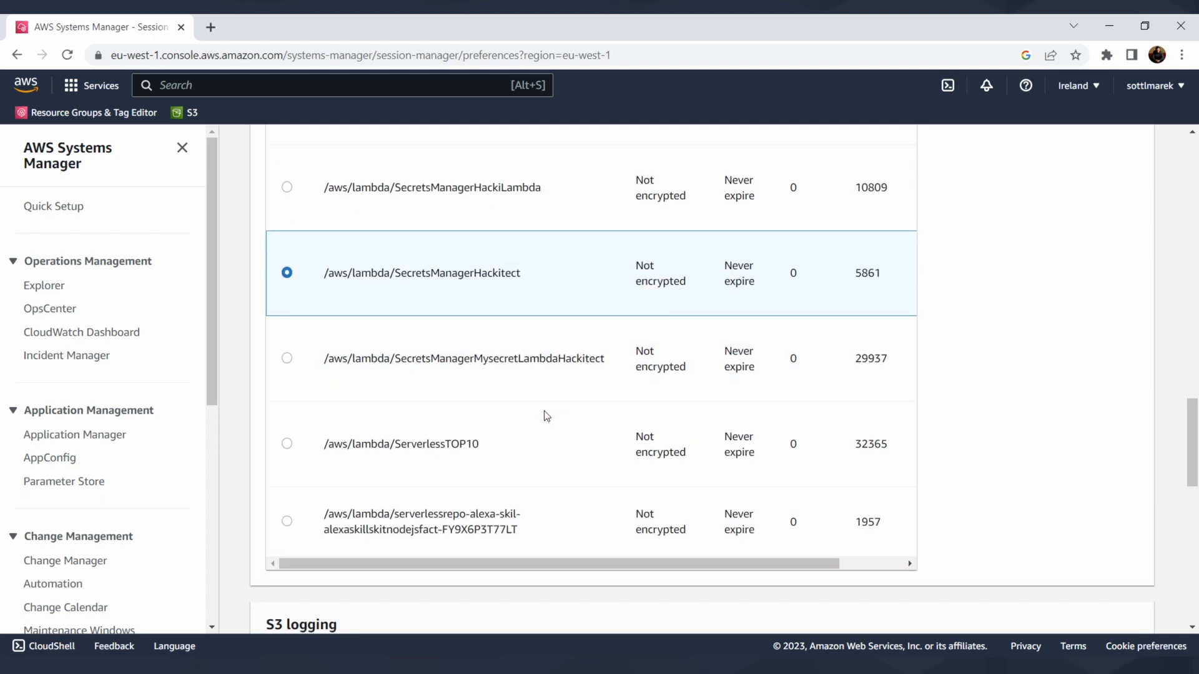
scroll(430, 340, "down", 3)
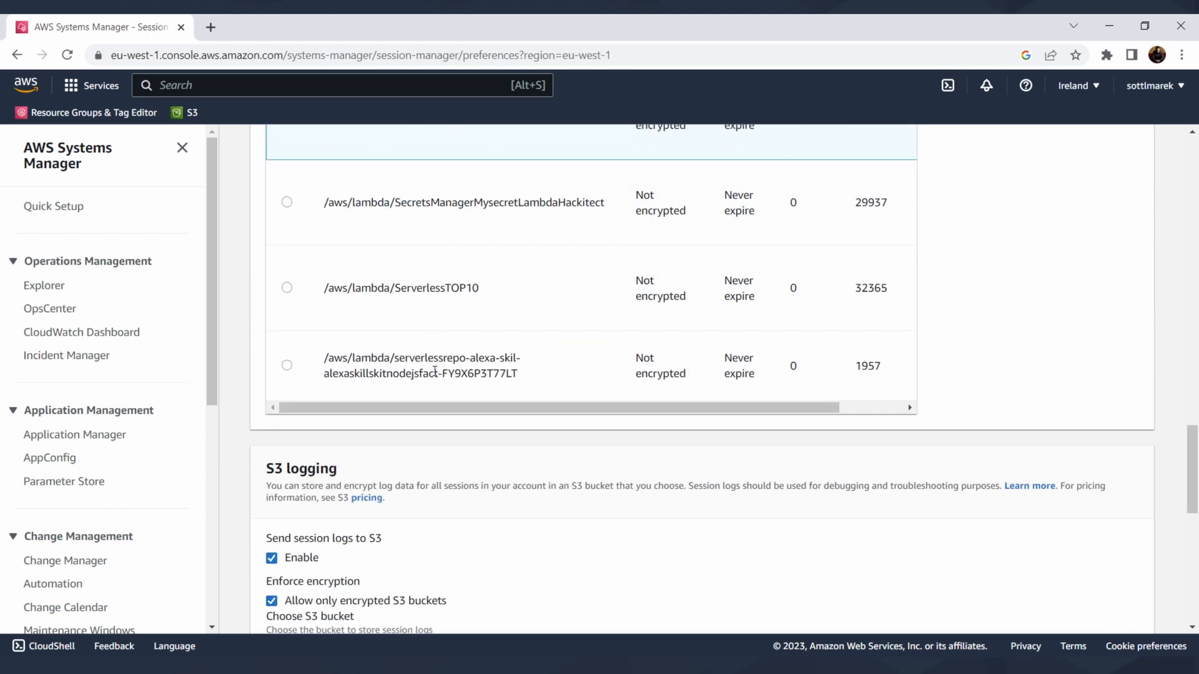
Switch the CloudWatch log group choice to entry in a text box, and back to choosing from the list.
scroll(481, 374, "up", 15)
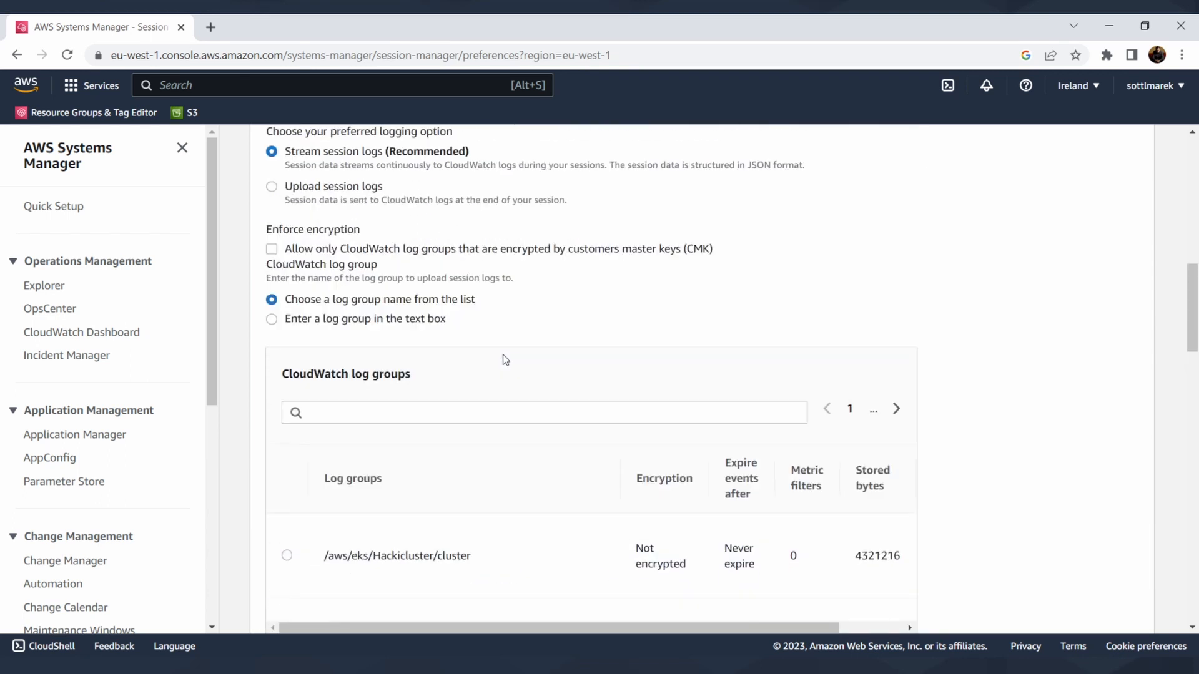
left_click(366, 320)
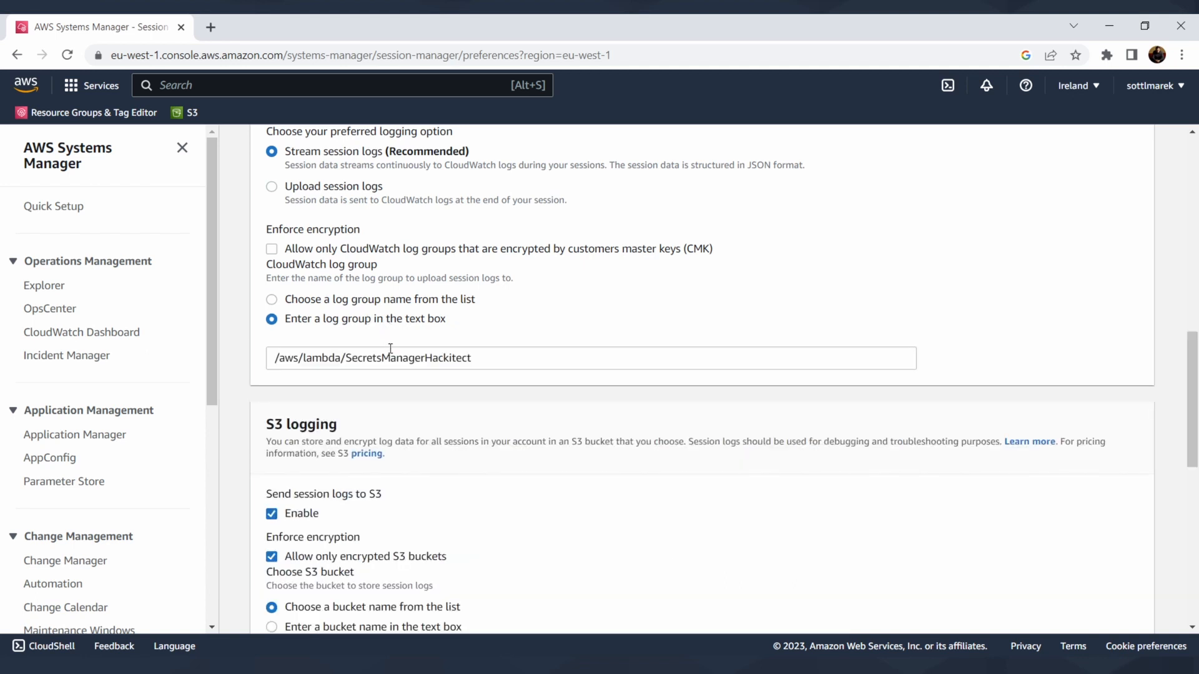
left_click_drag(520, 362, 371, 357)
left_click(409, 325)
left_click(385, 302)
Examine the CloudWatch log groups list, including the encryption, expiry, stored bytes and creation date columns.
scroll(397, 435, "down", 3)
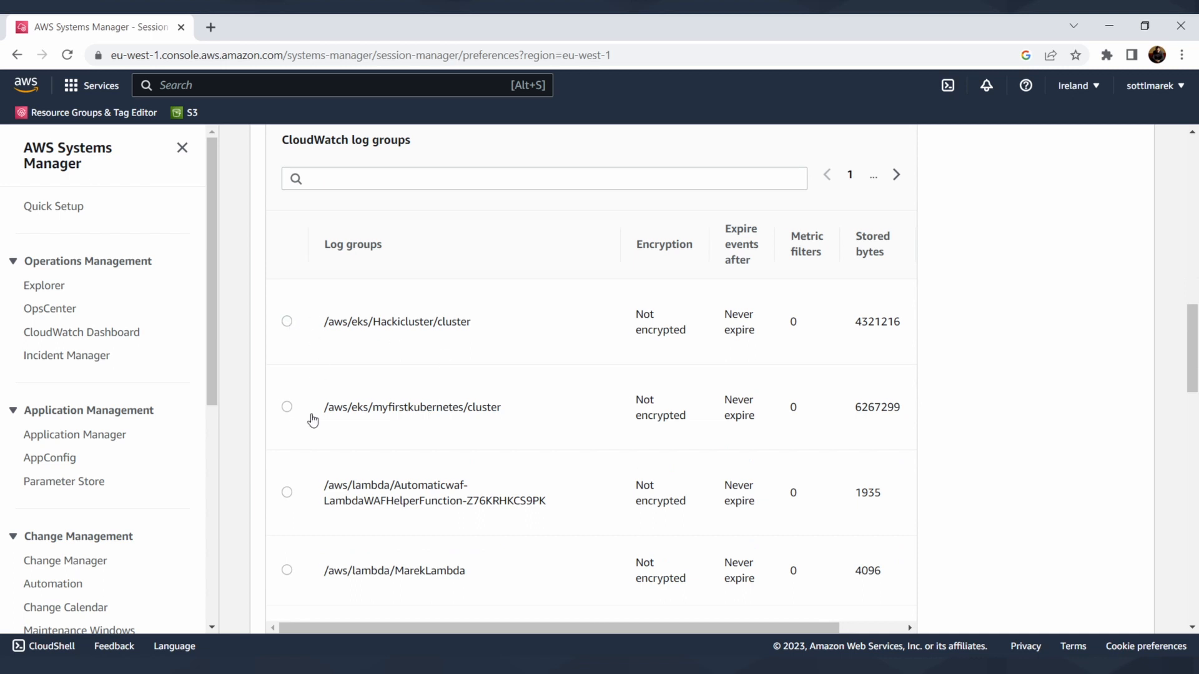
scroll(320, 418, "right", 1)
scroll(320, 421, "down", 2)
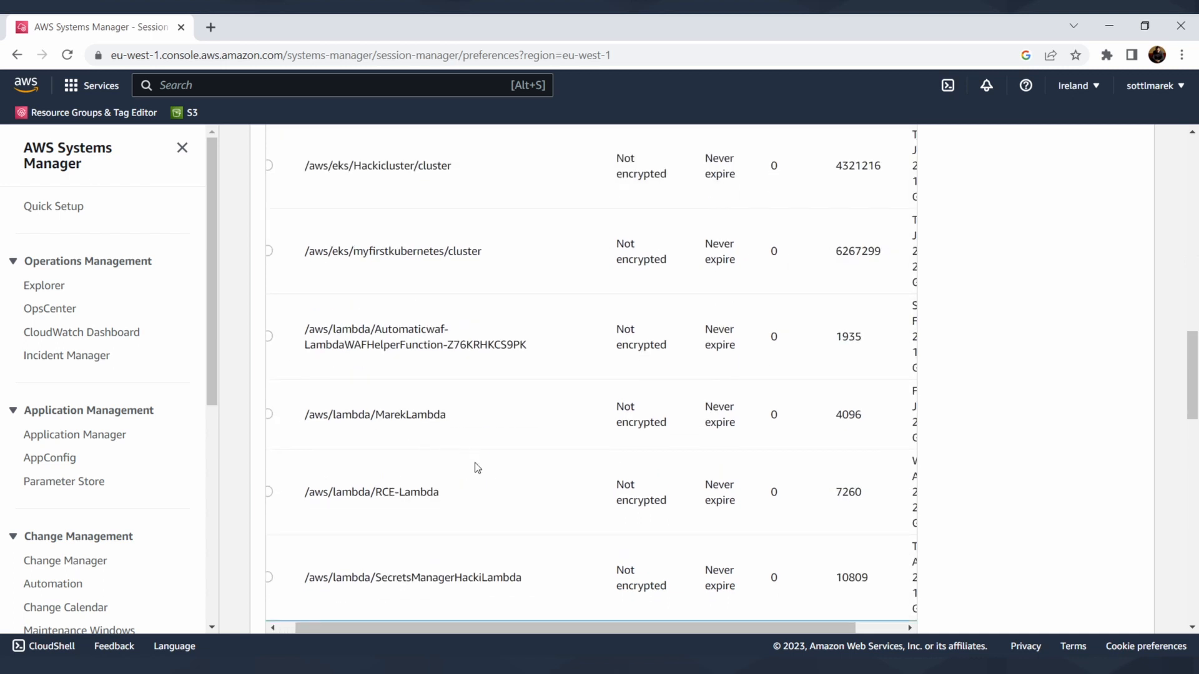
scroll(478, 465, "down", 1)
scroll(503, 434, "down", 3)
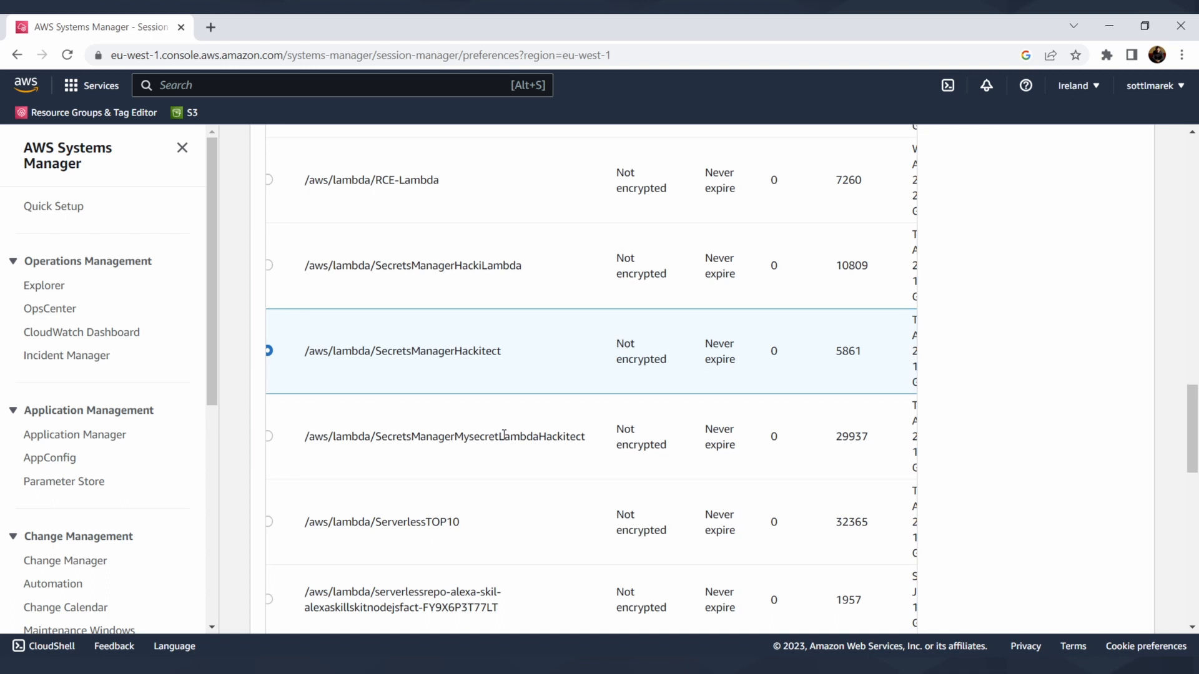
scroll(503, 436, "down", 2)
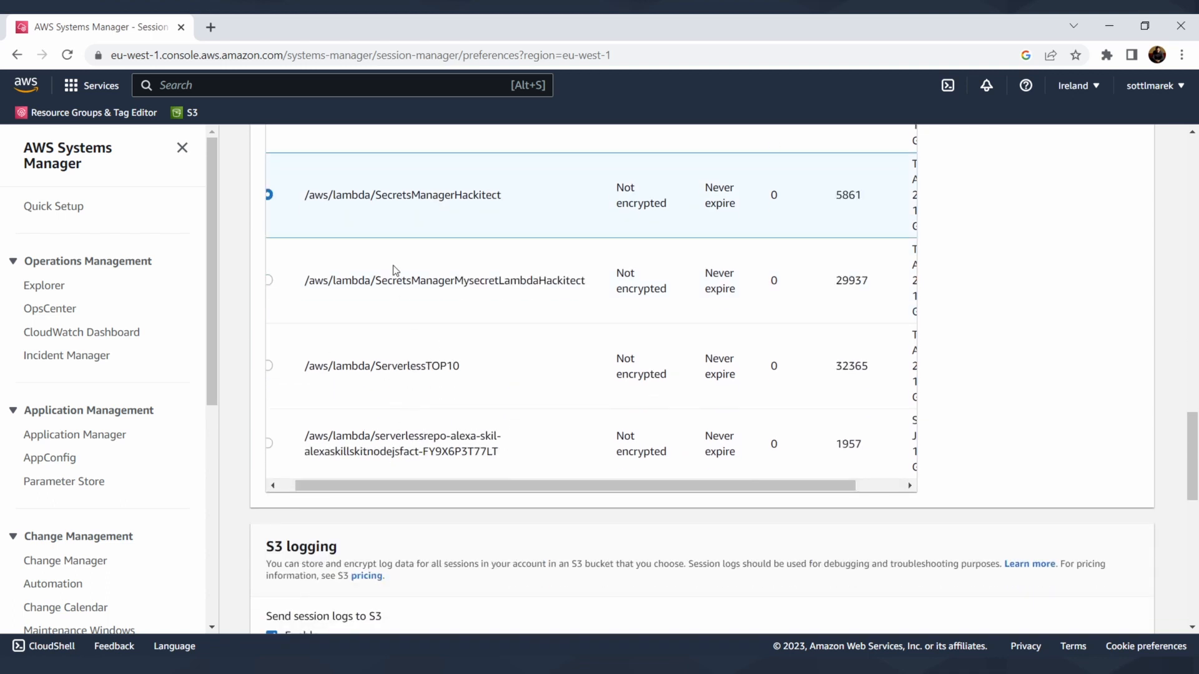
scroll(511, 429, "right", 2)
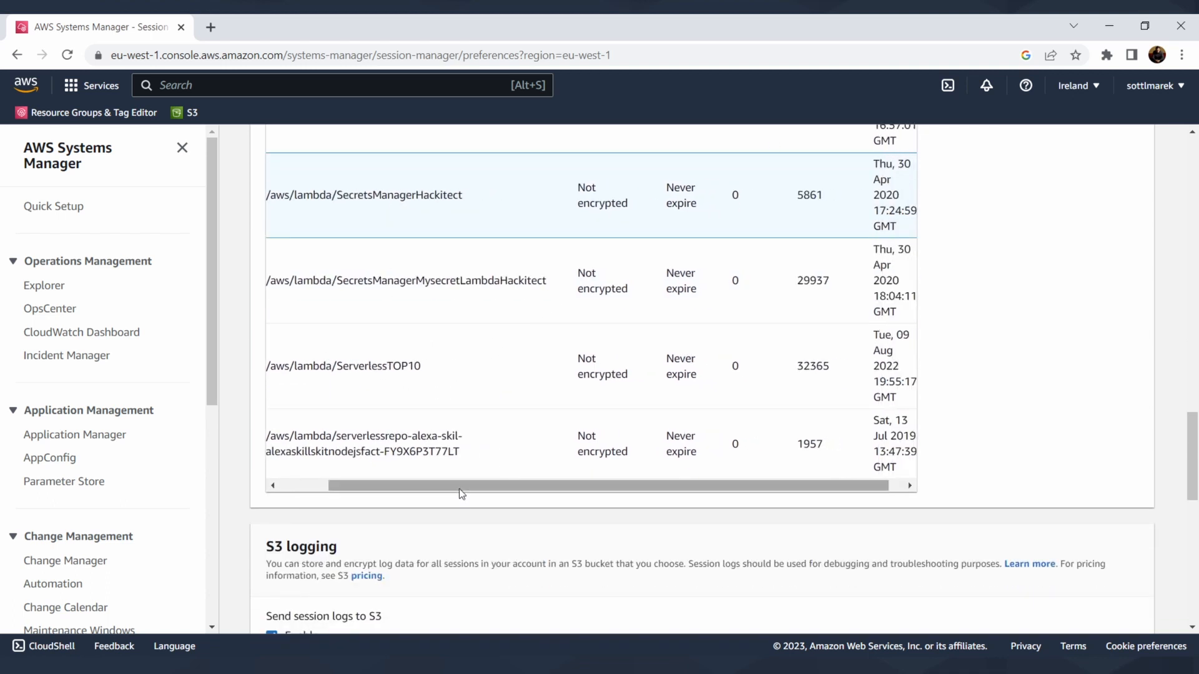
left_click_drag(460, 491, 345, 491)
Disable CloudWatch logging and save the Session Manager preferences.
scroll(521, 354, "up", 10)
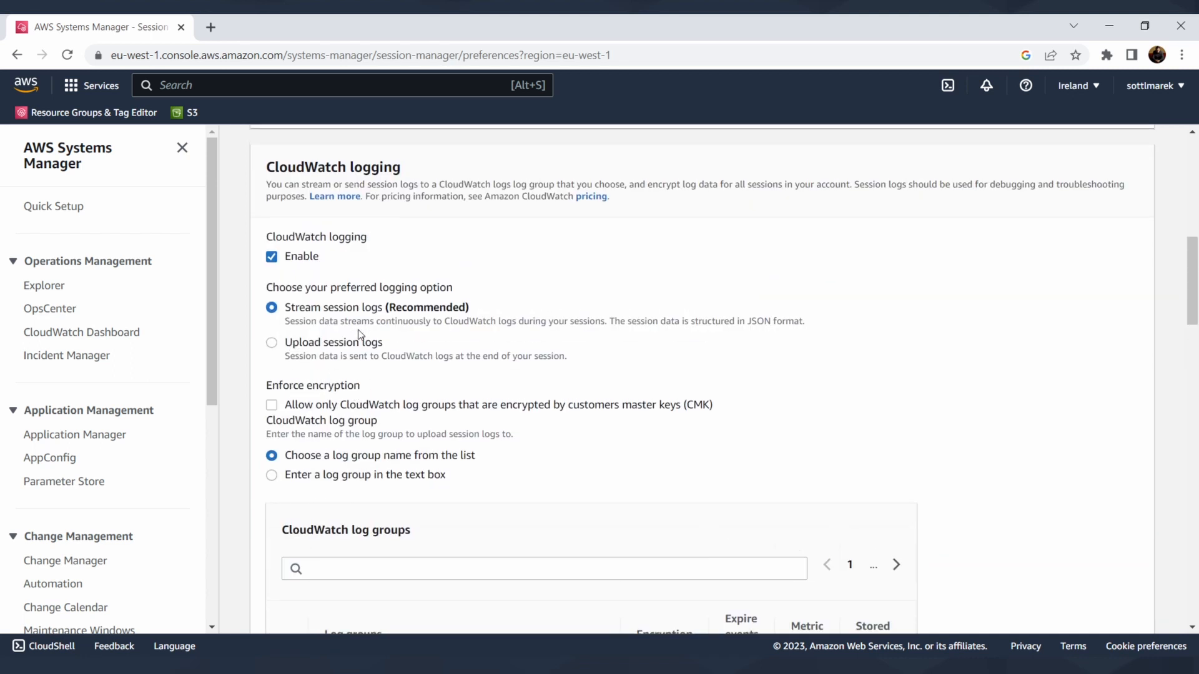
left_click(272, 258)
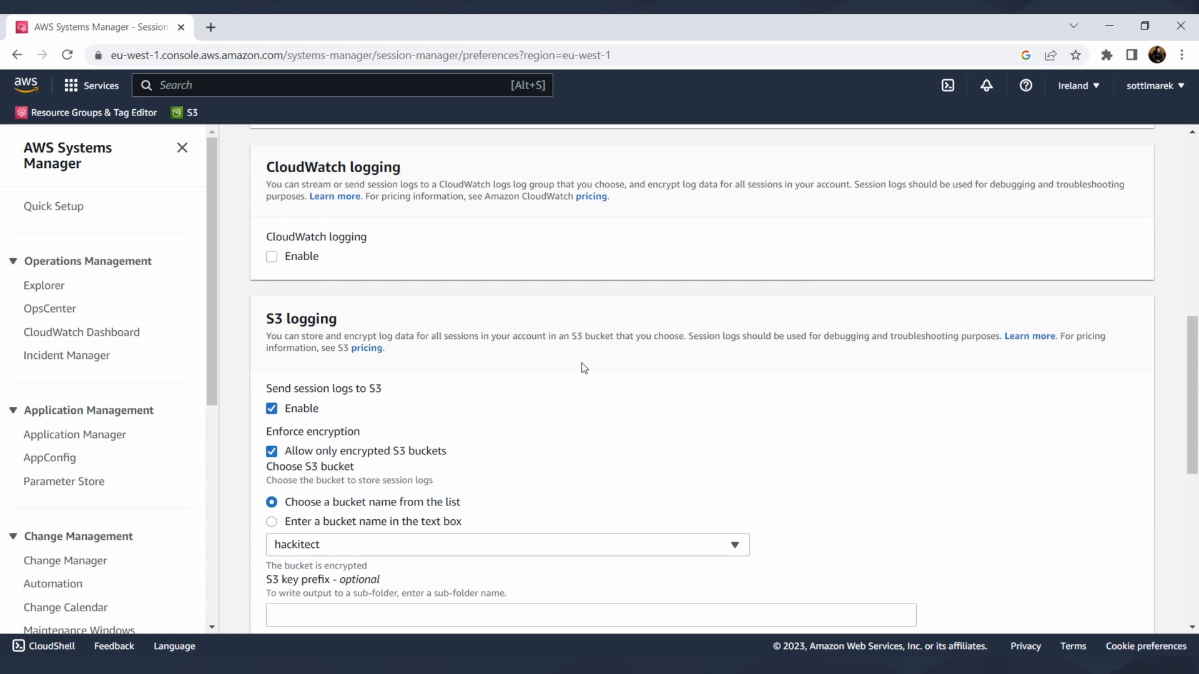
scroll(789, 417, "down", 6)
scroll(874, 456, "up", 2)
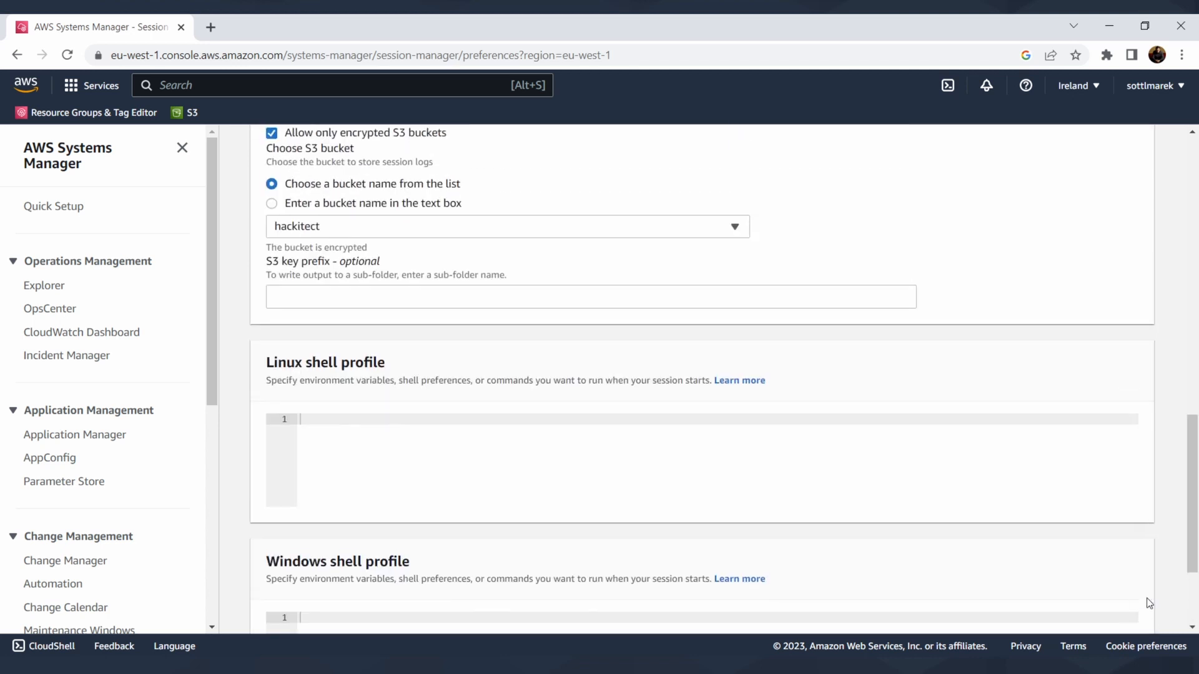
scroll(1149, 602, "down", 3)
left_click(1122, 590)
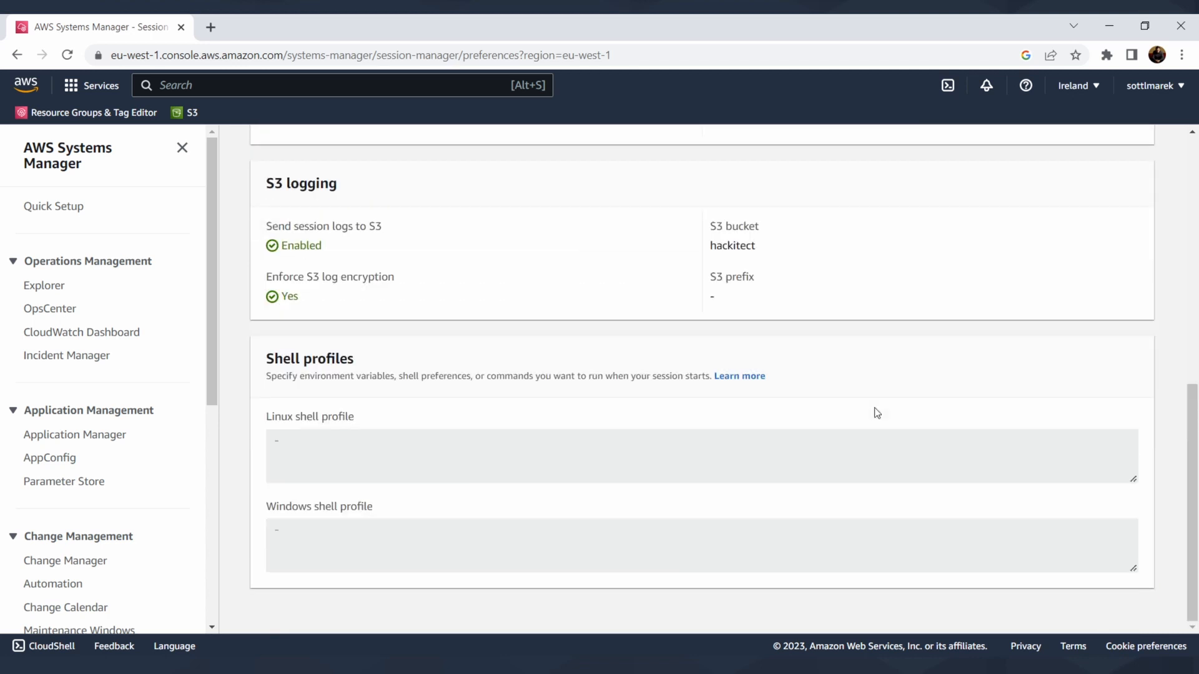
Review the saved general and CloudWatch logging preferences, and show the session history.
scroll(581, 294, "up", 6)
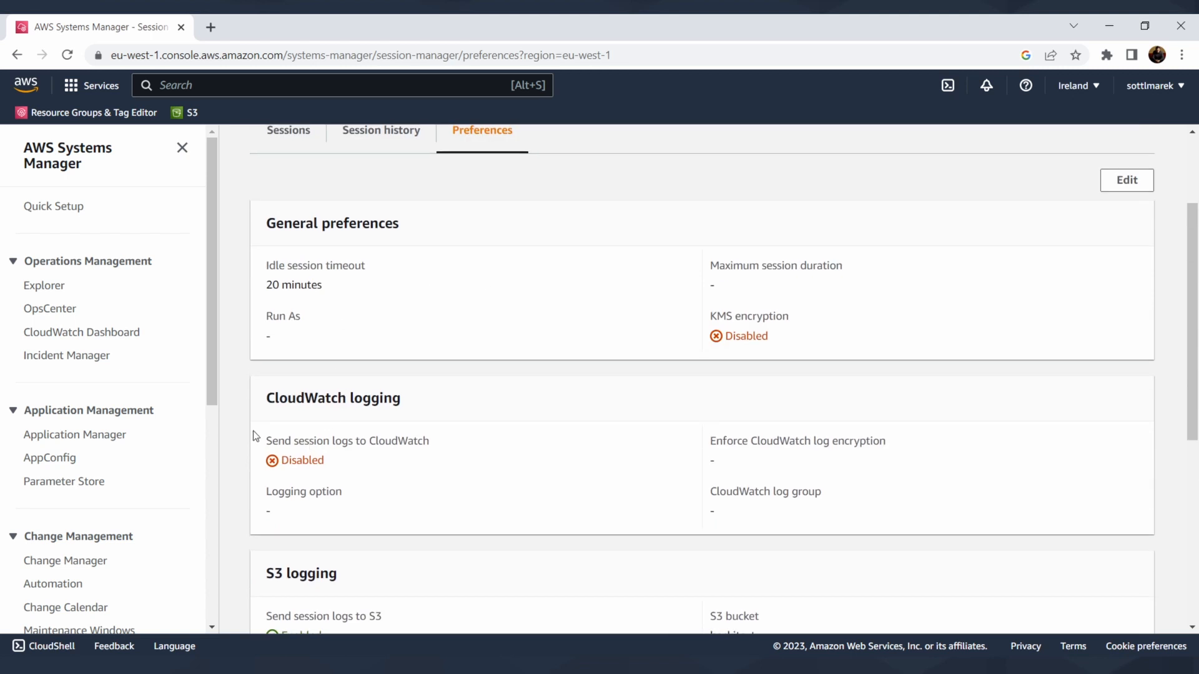
left_click_drag(313, 440, 450, 447)
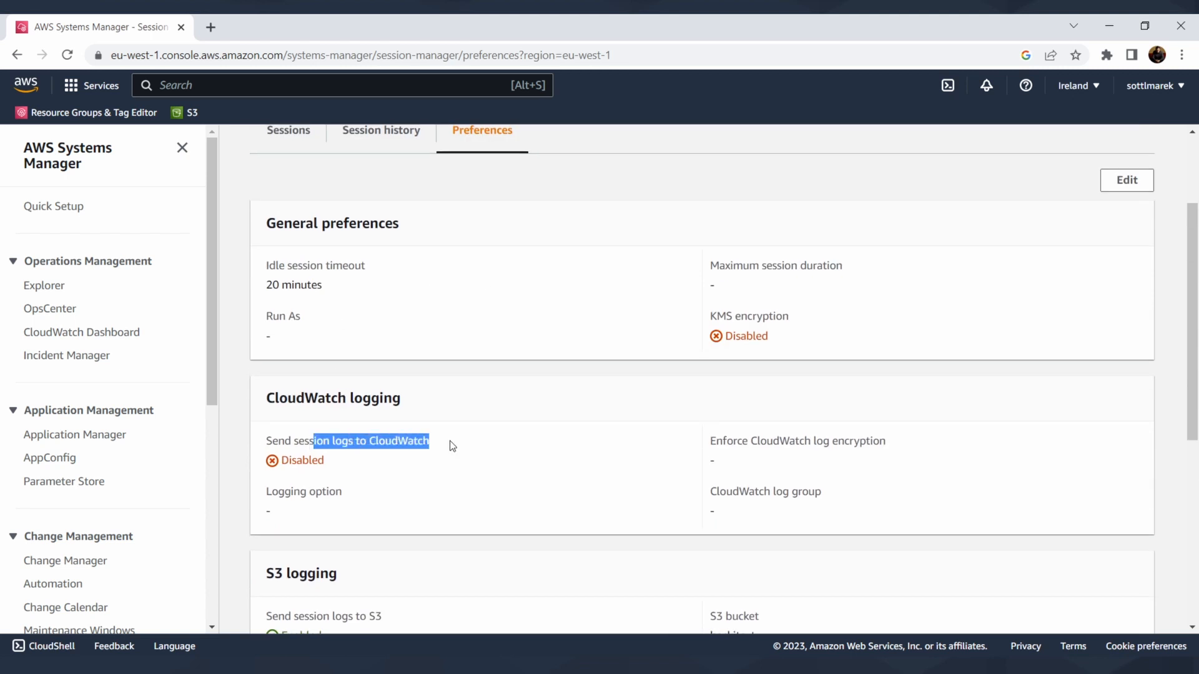
left_click(454, 446)
left_click(385, 290)
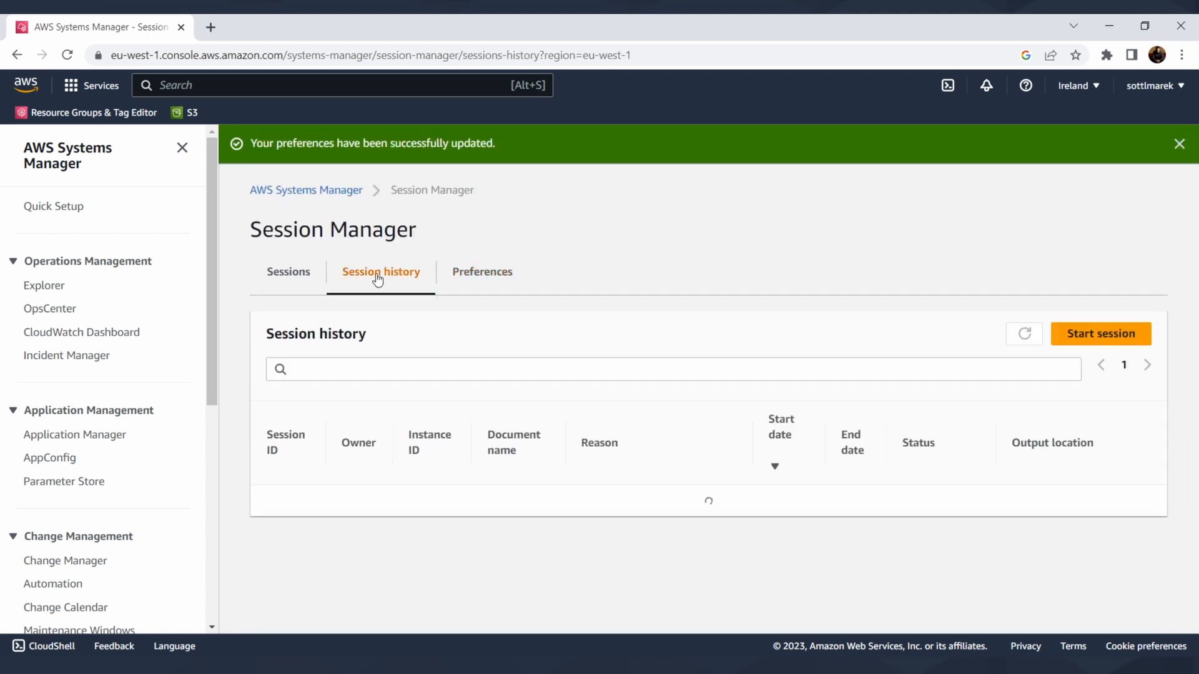
Begin a new session with the reason "maintanence" and select the Bastion-host-less access instance as its target.
left_click(1115, 336)
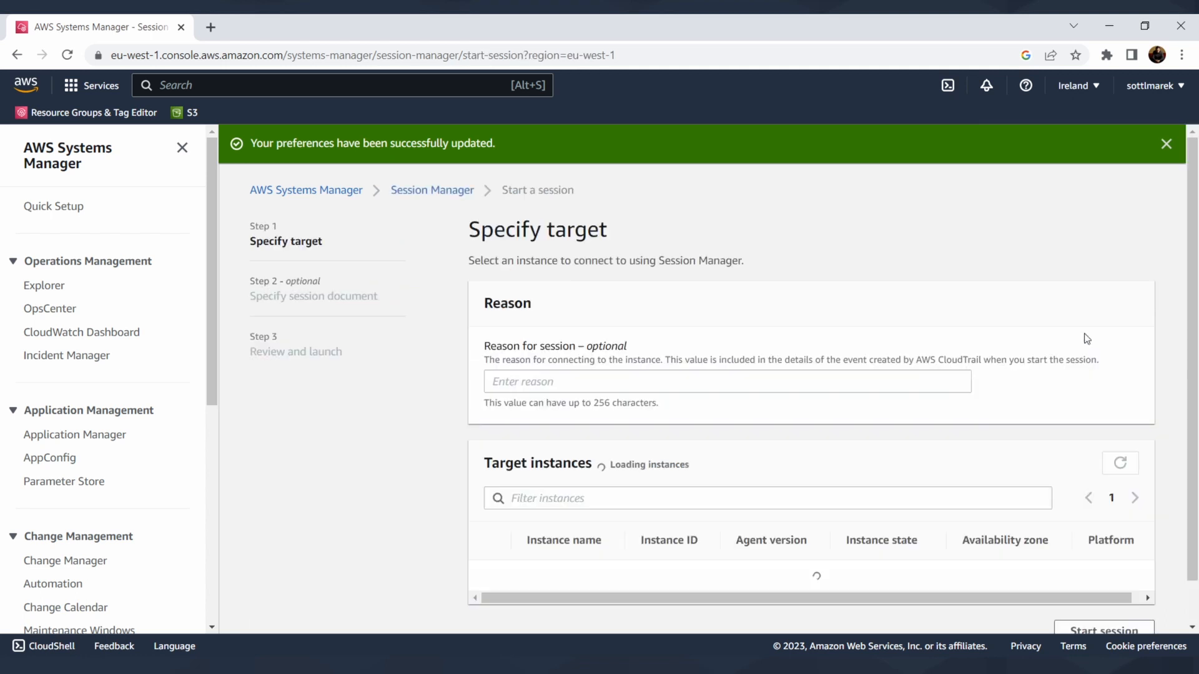
left_click(676, 387)
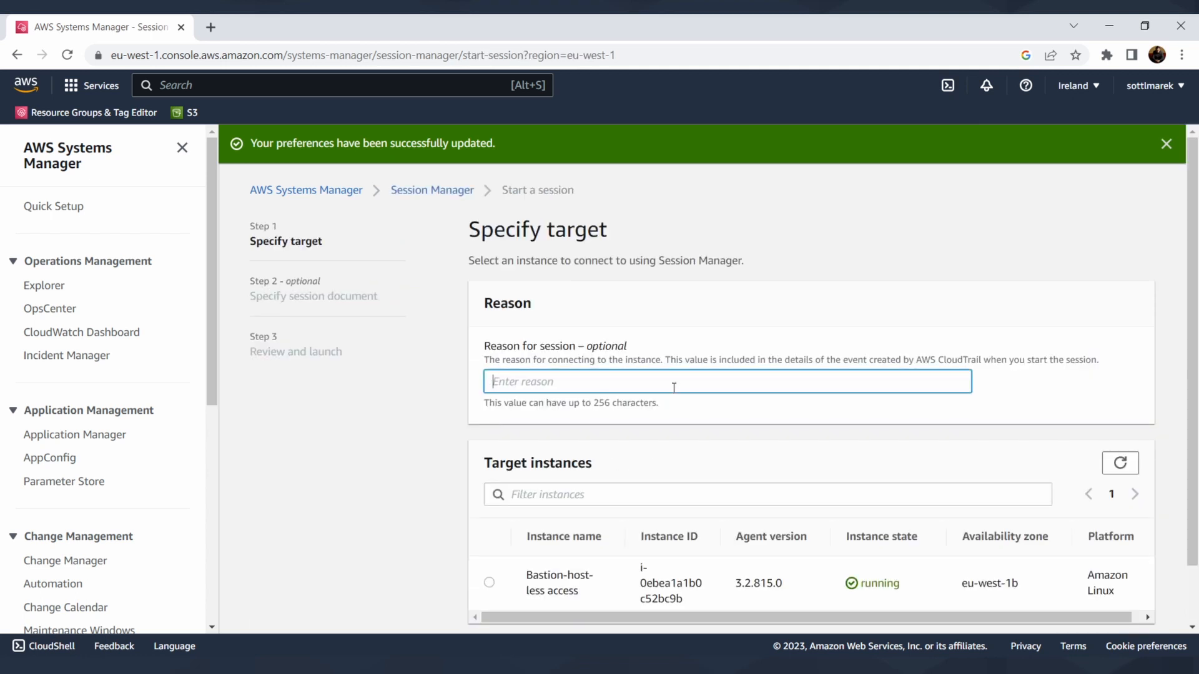
type("maintanence")
scroll(771, 383, "down", 2)
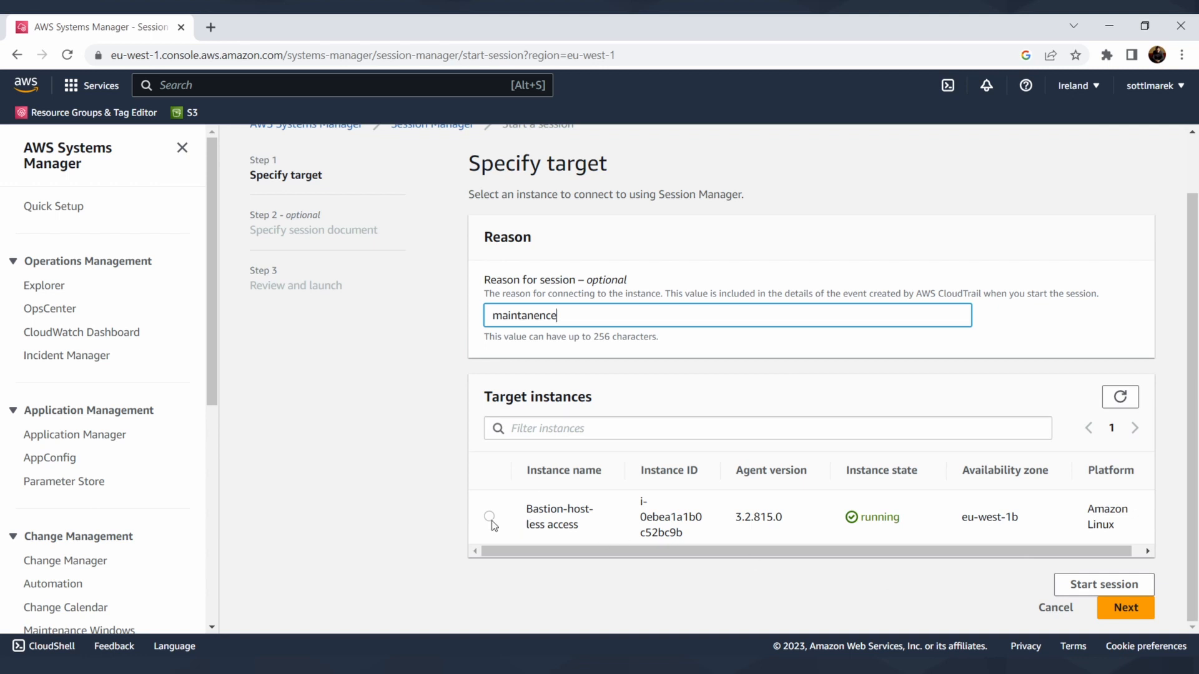
left_click(491, 518)
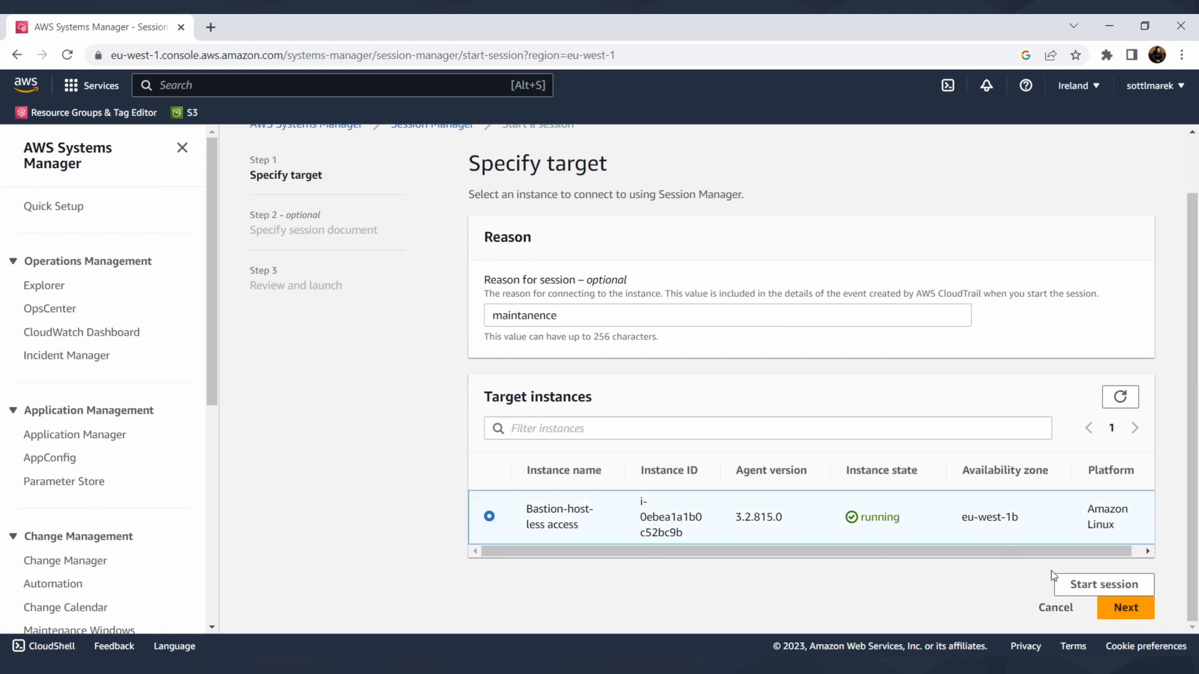
Try to launch the session on the Bastion-host-less access instance without a session document, and dismiss the connection error.
left_click(1118, 609)
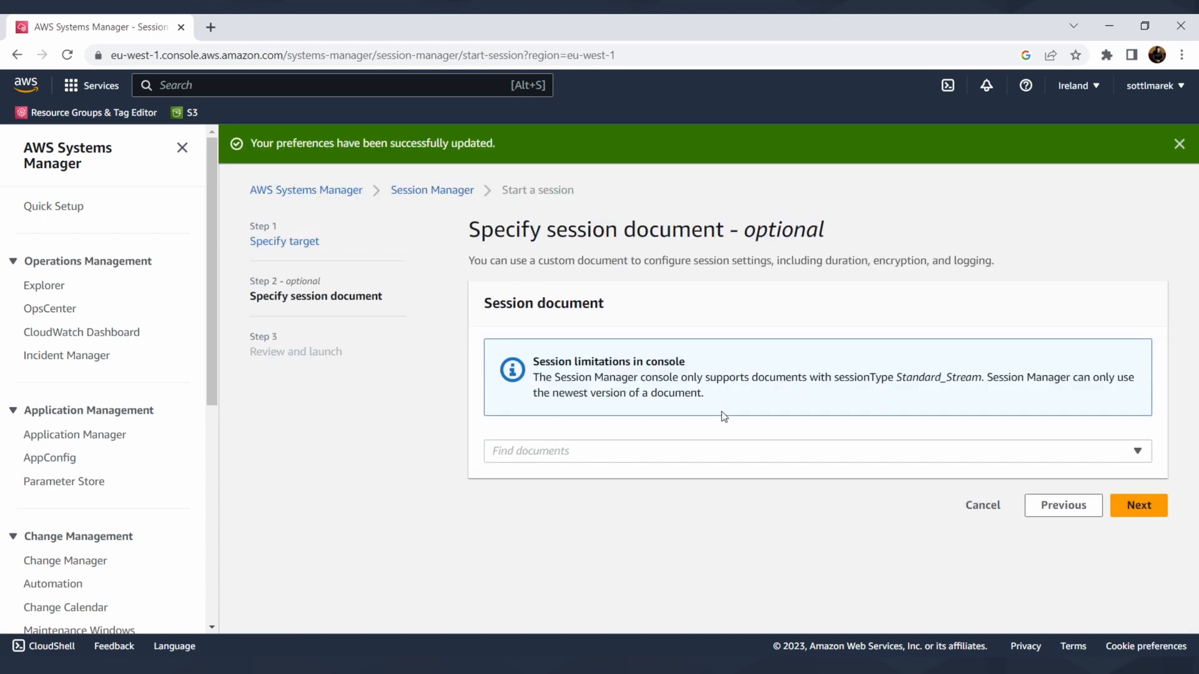
left_click(687, 449)
left_click(1139, 505)
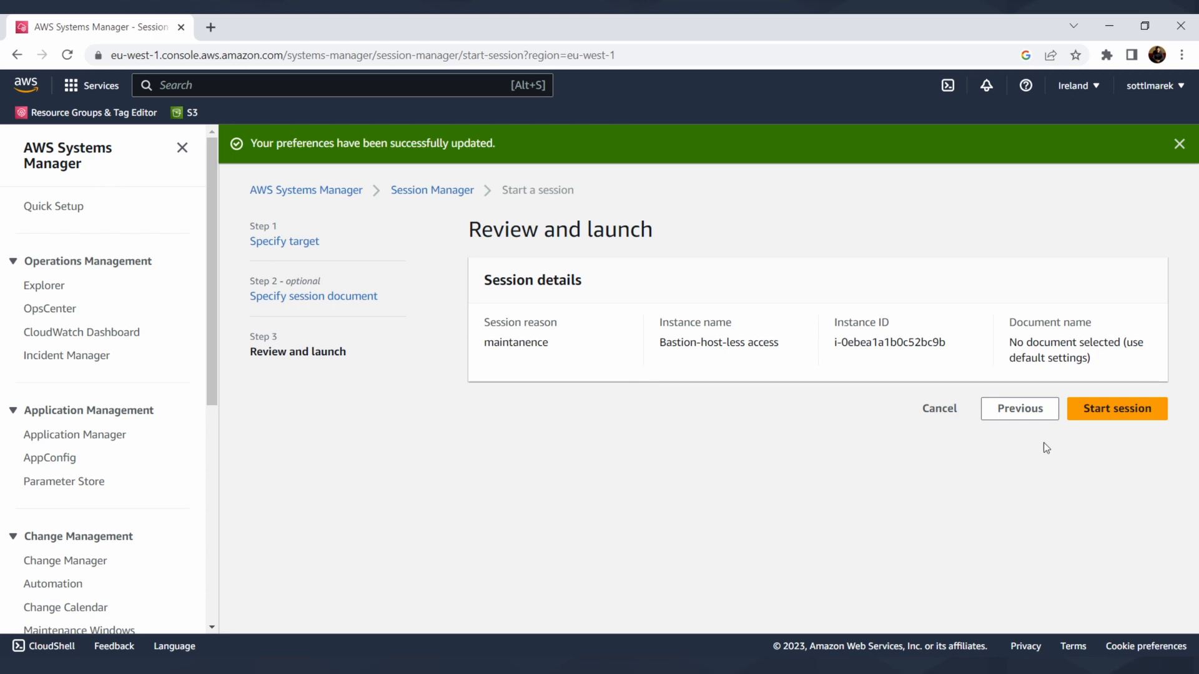
left_click(1117, 412)
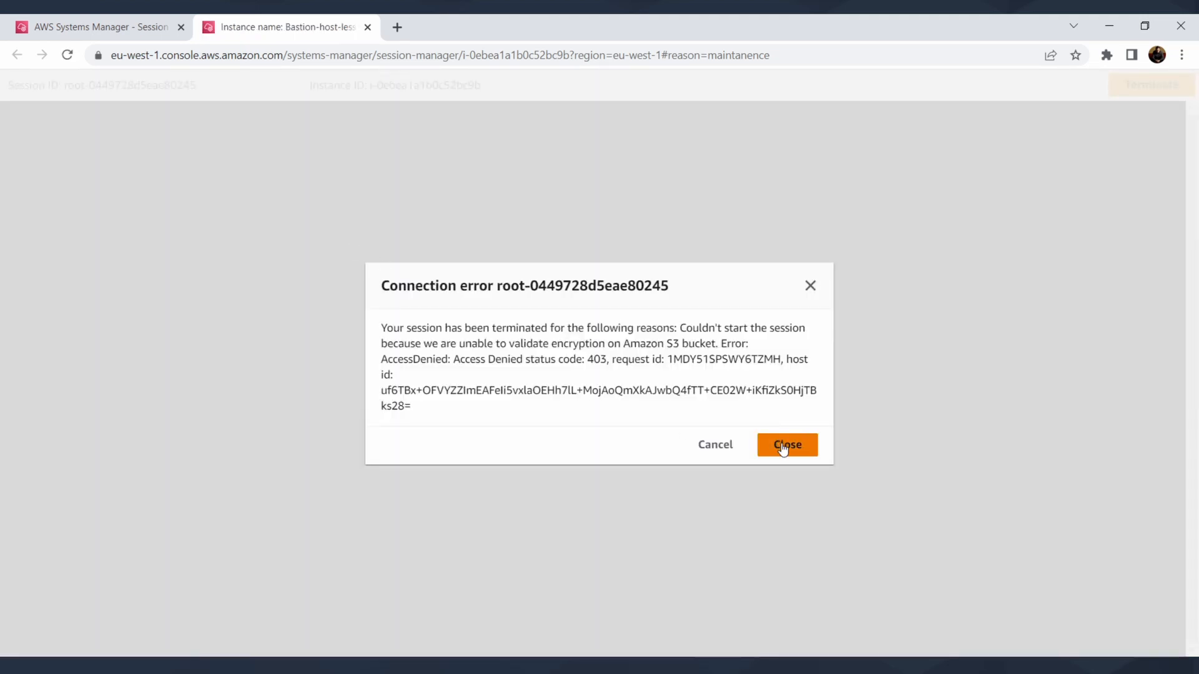
left_click(788, 448)
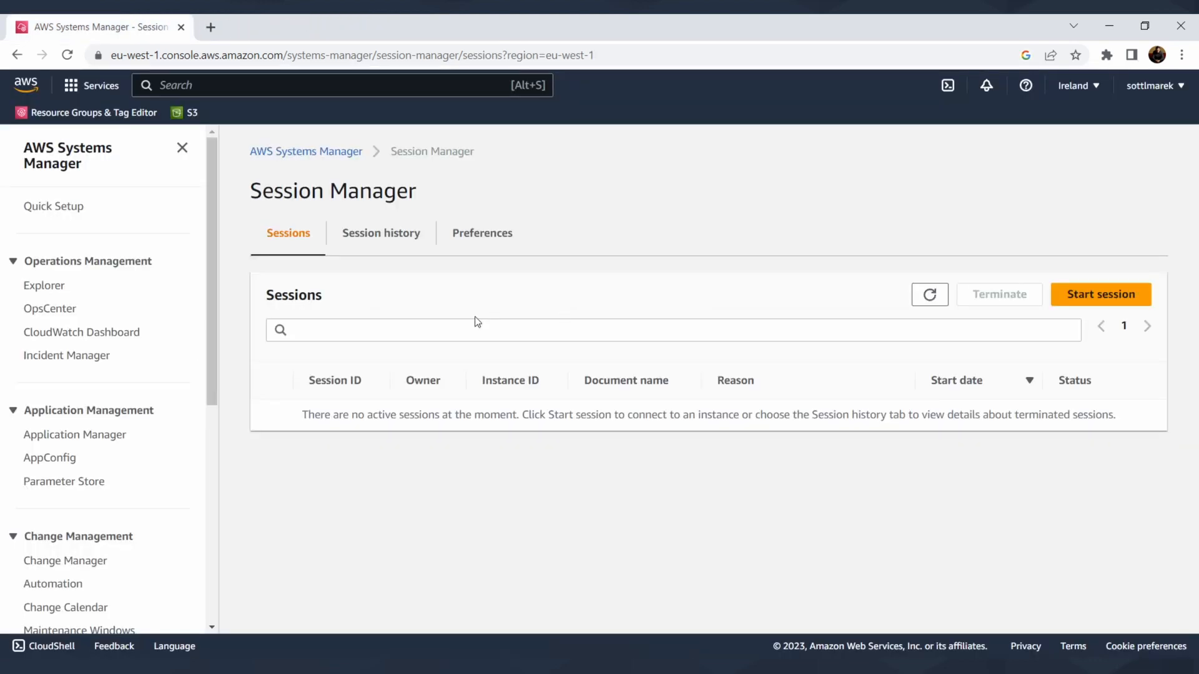
Switch to EC2, list the running instances and show the details of the Bastion-host-less access instance.
left_click(530, 323)
left_click(436, 207)
left_click(270, 88)
type("ec")
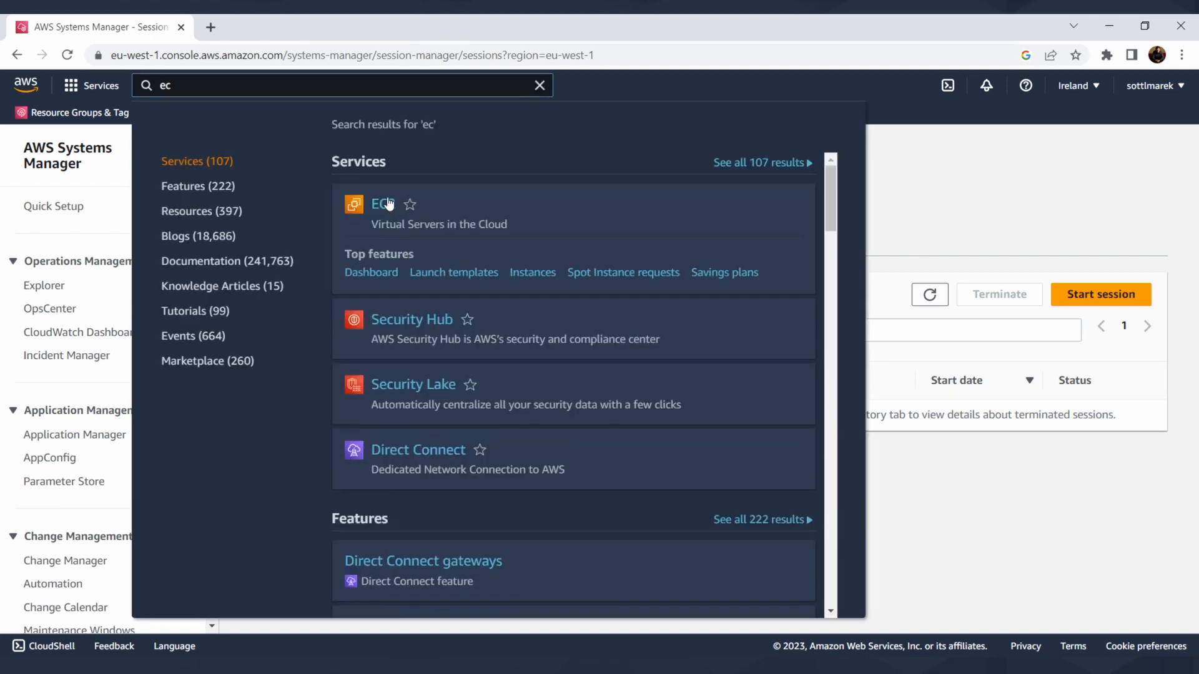
left_click(388, 204)
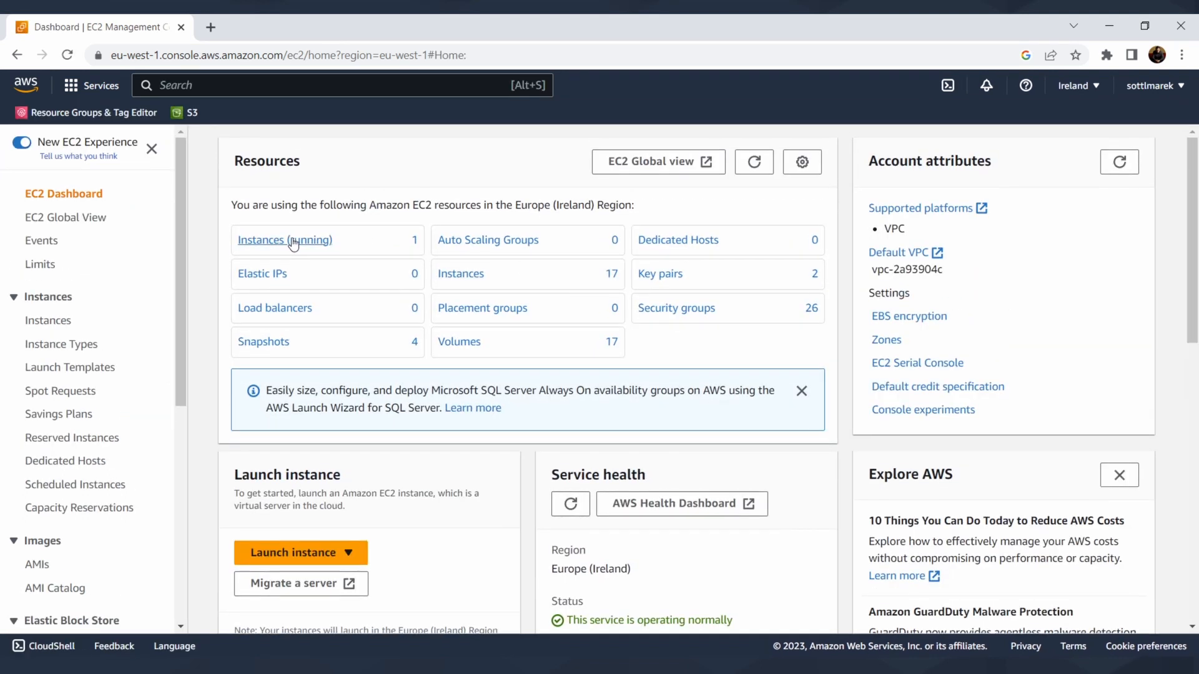
left_click(293, 243)
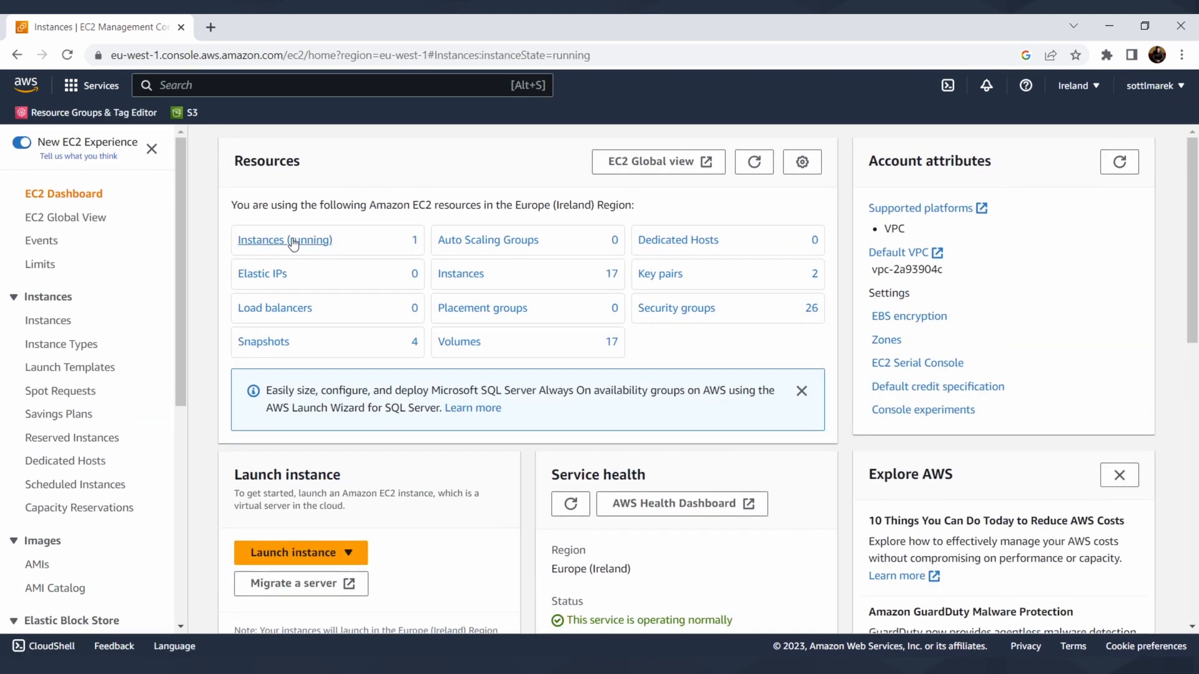
left_click(371, 259)
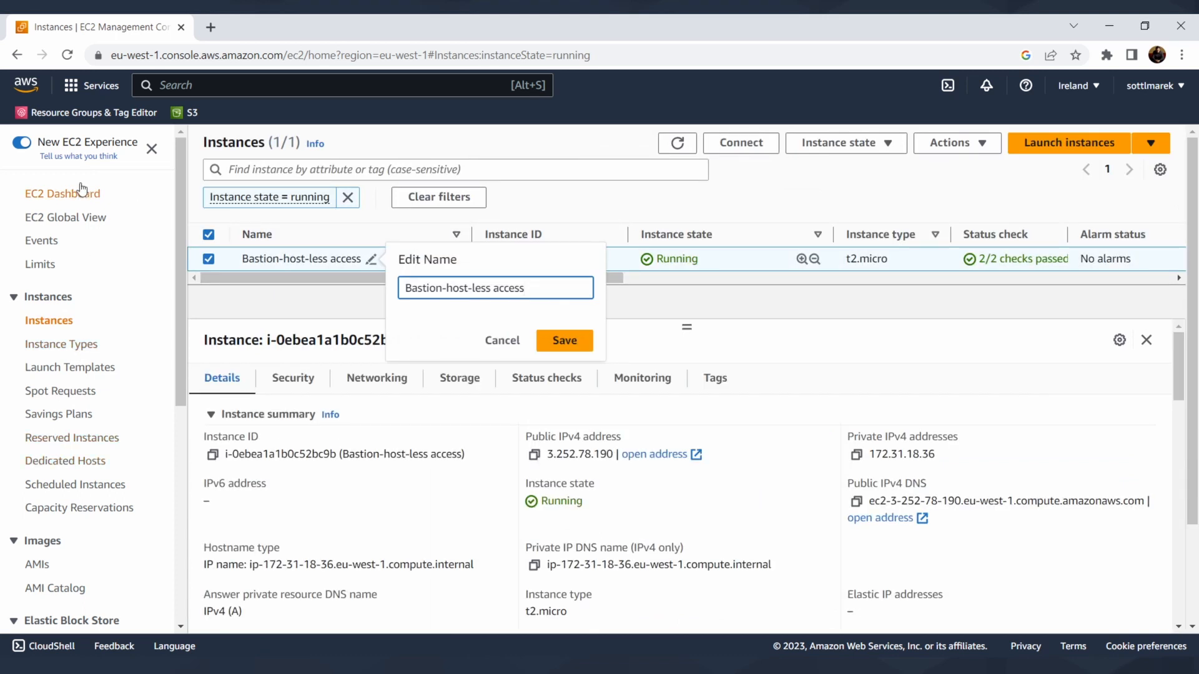
Switch to IAM, search the roles for "SSM" and open the IAM-SSM role.
left_click(186, 93)
type("iam roles")
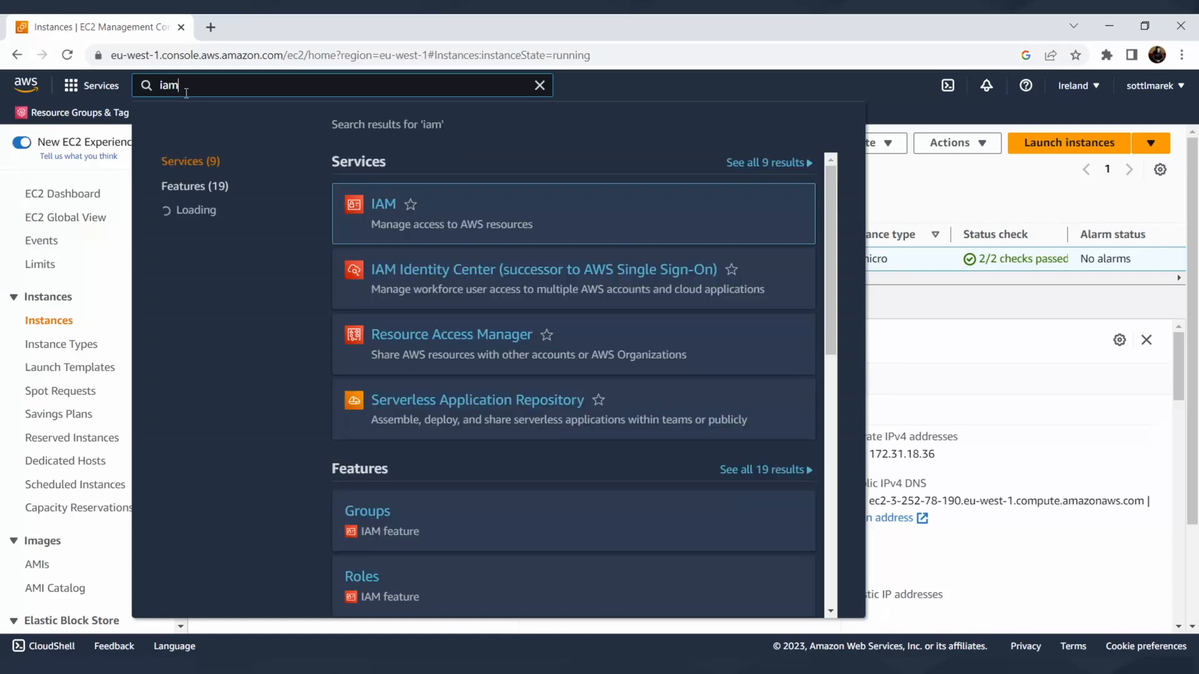
left_click(384, 204)
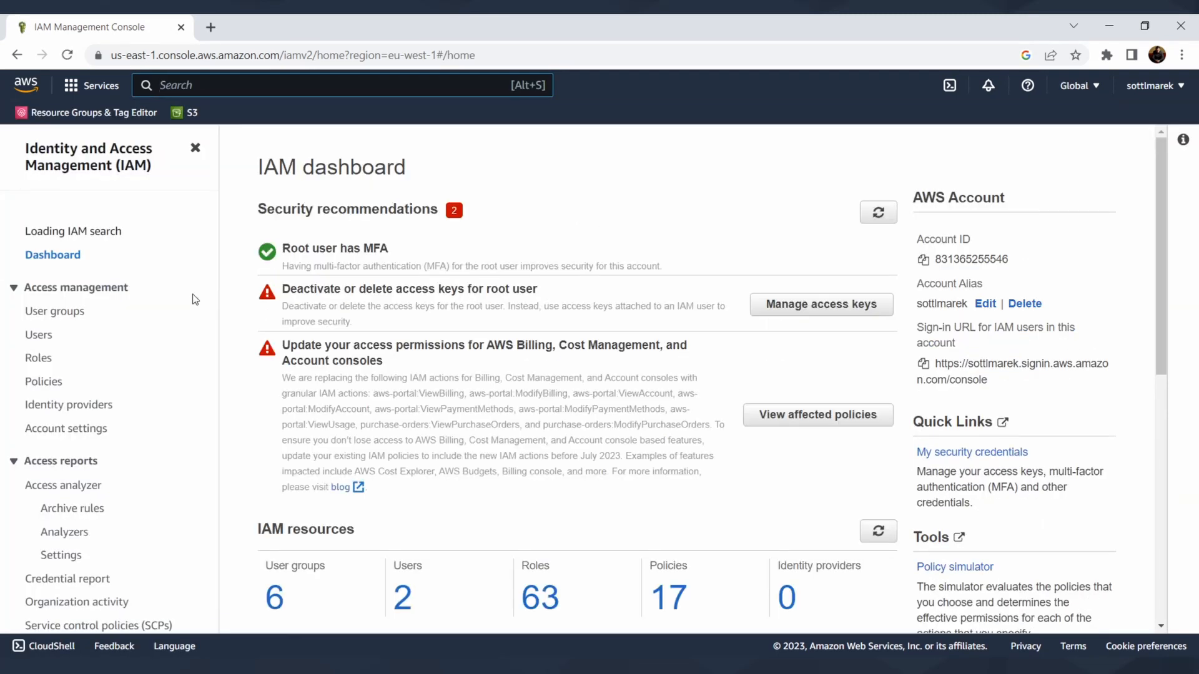
left_click(44, 367)
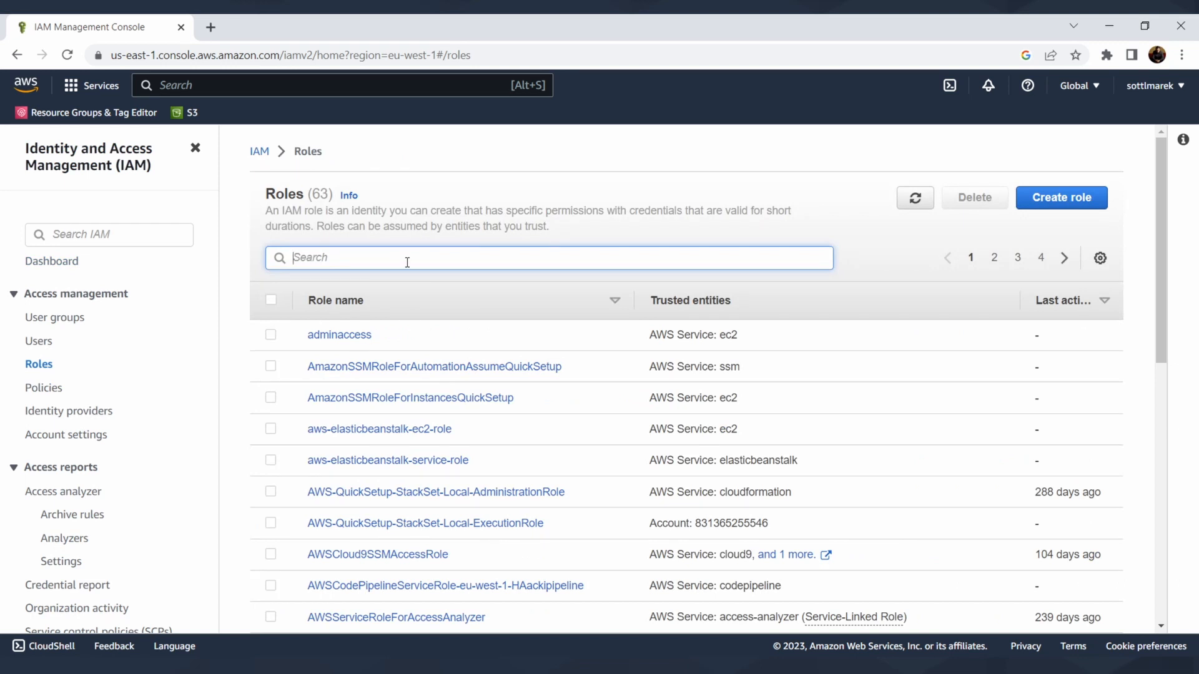
type("SSM")
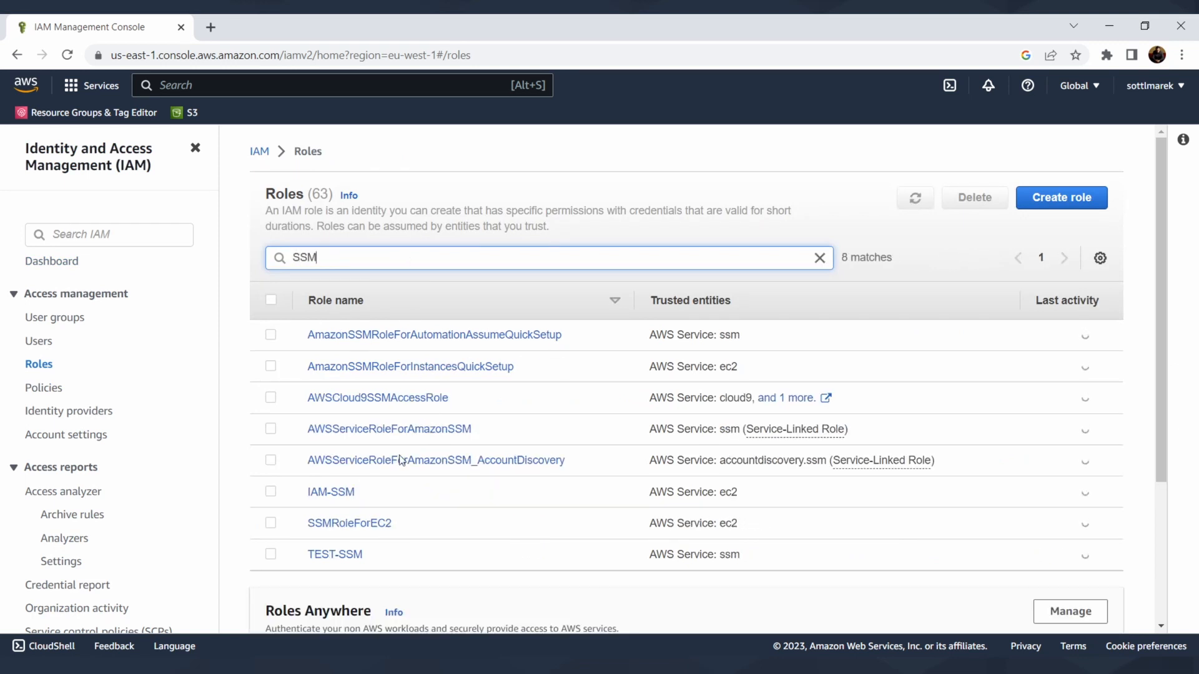
left_click(322, 492)
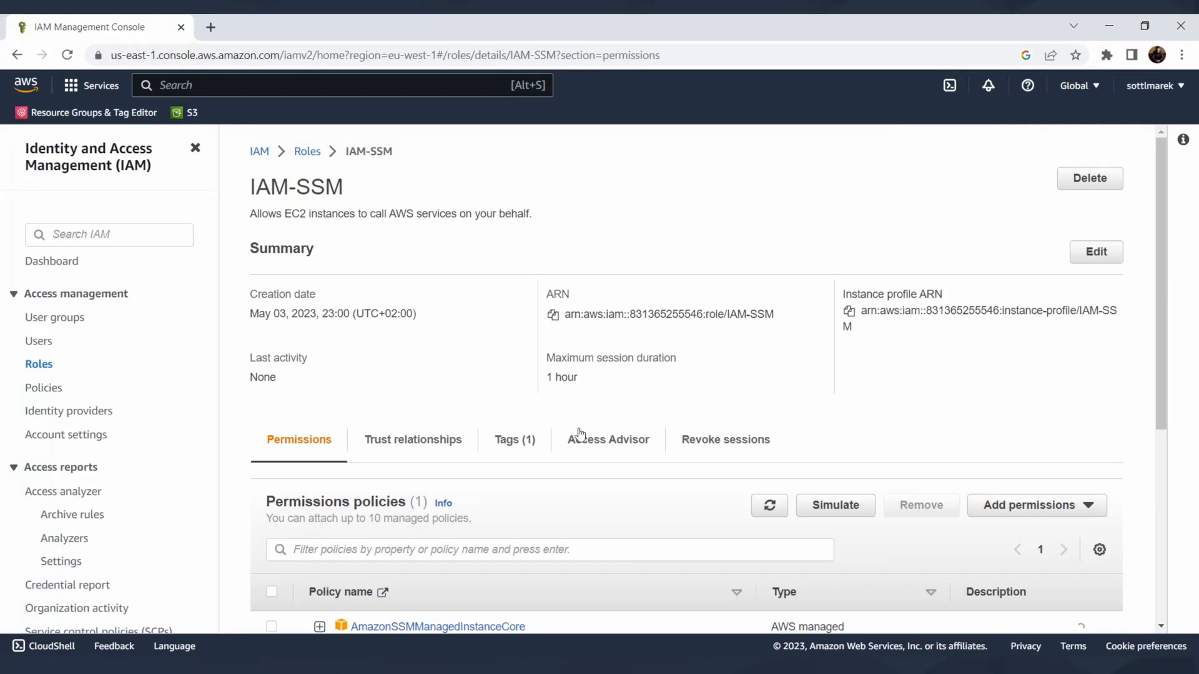
Begin attaching another policy to the IAM-SSM role and filter the available policies by "s3".
scroll(532, 437, "down", 4)
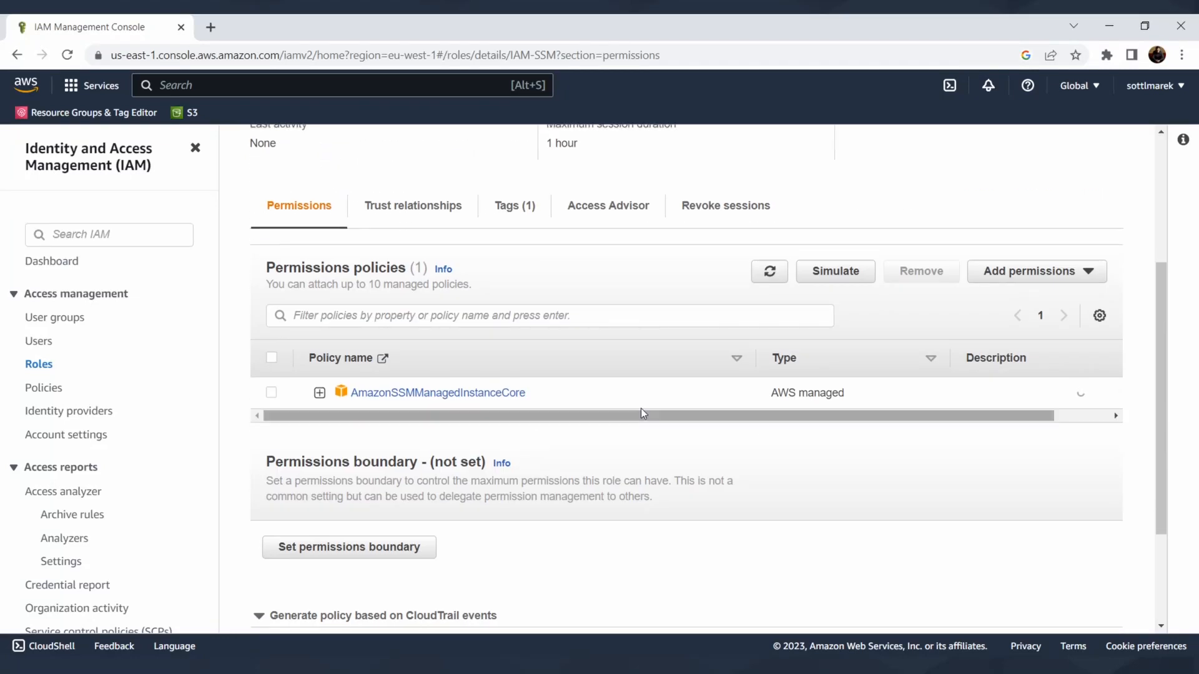
left_click(1019, 273)
left_click(1018, 295)
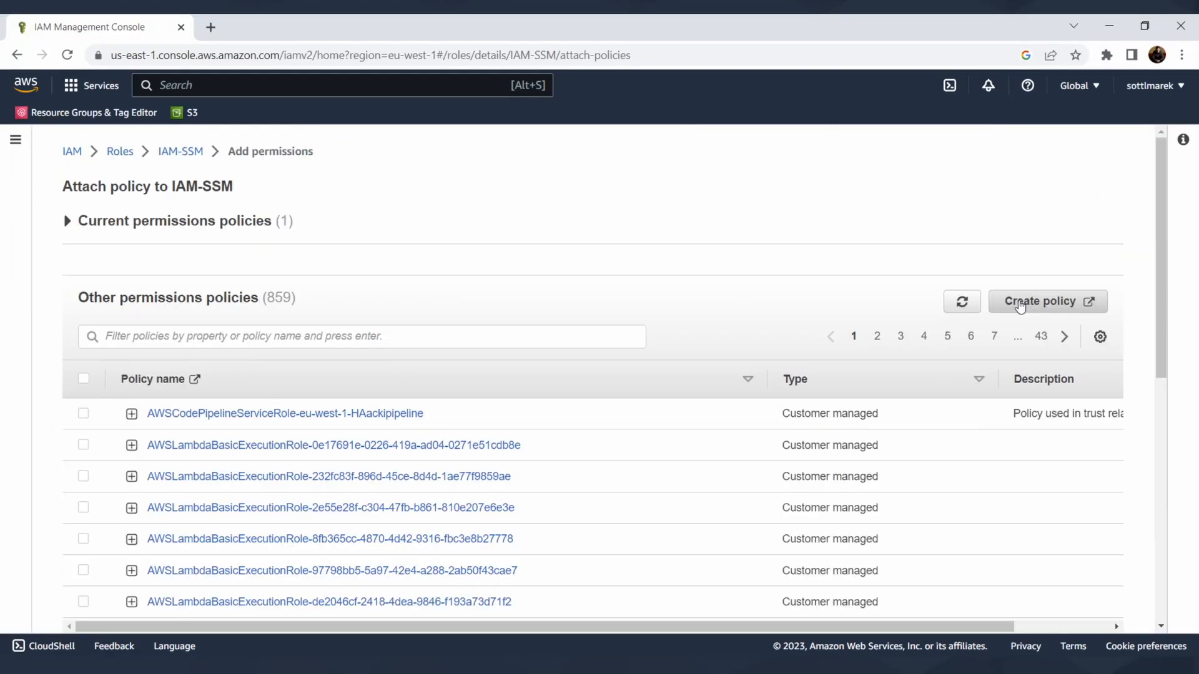
left_click(309, 336)
type("s3")
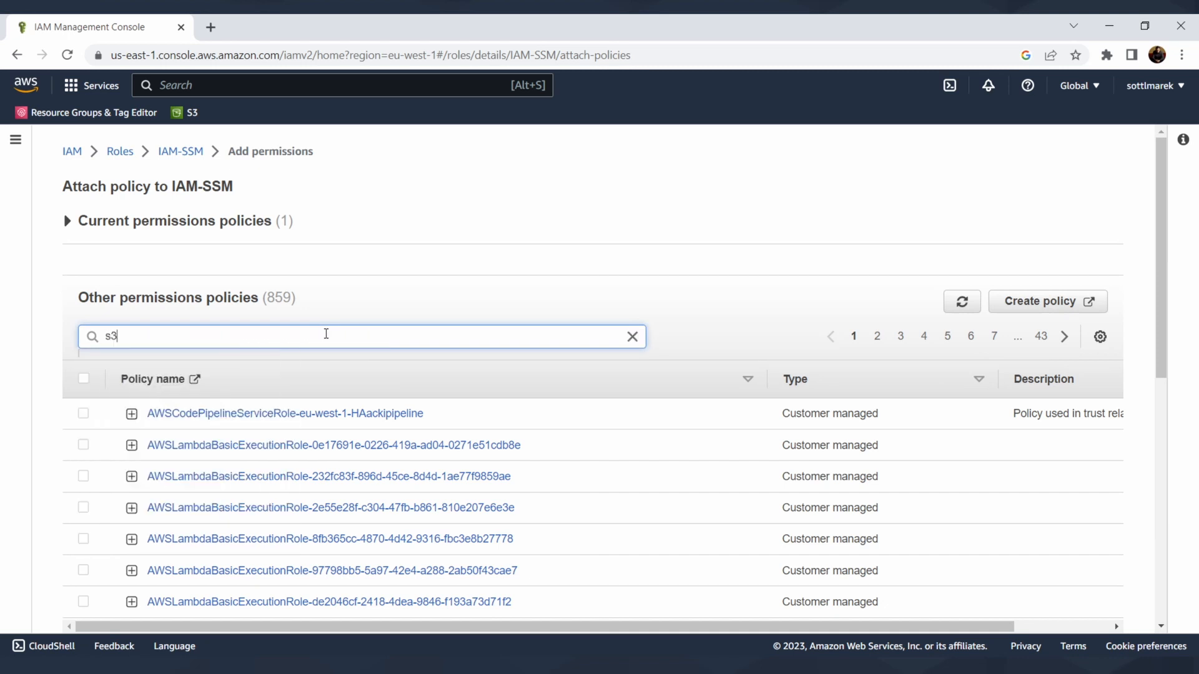
key("Return")
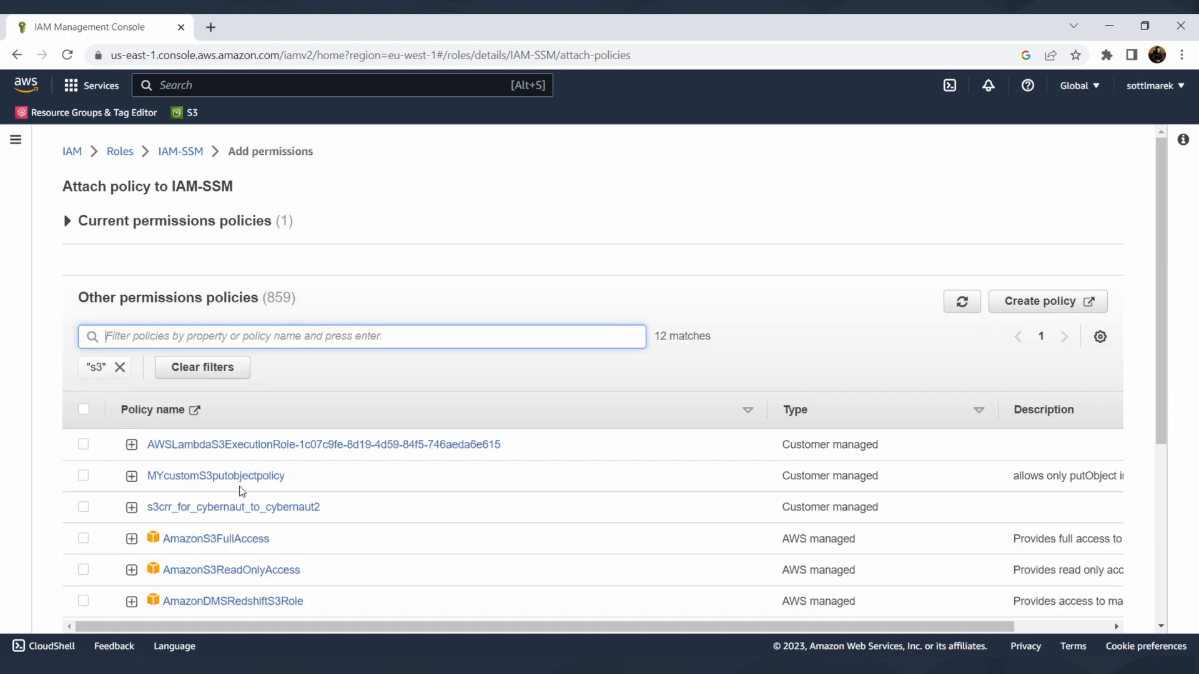
Attach the AmazonS3FullAccess policy to the IAM-SSM role.
scroll(242, 491, "down", 3)
left_click(83, 382)
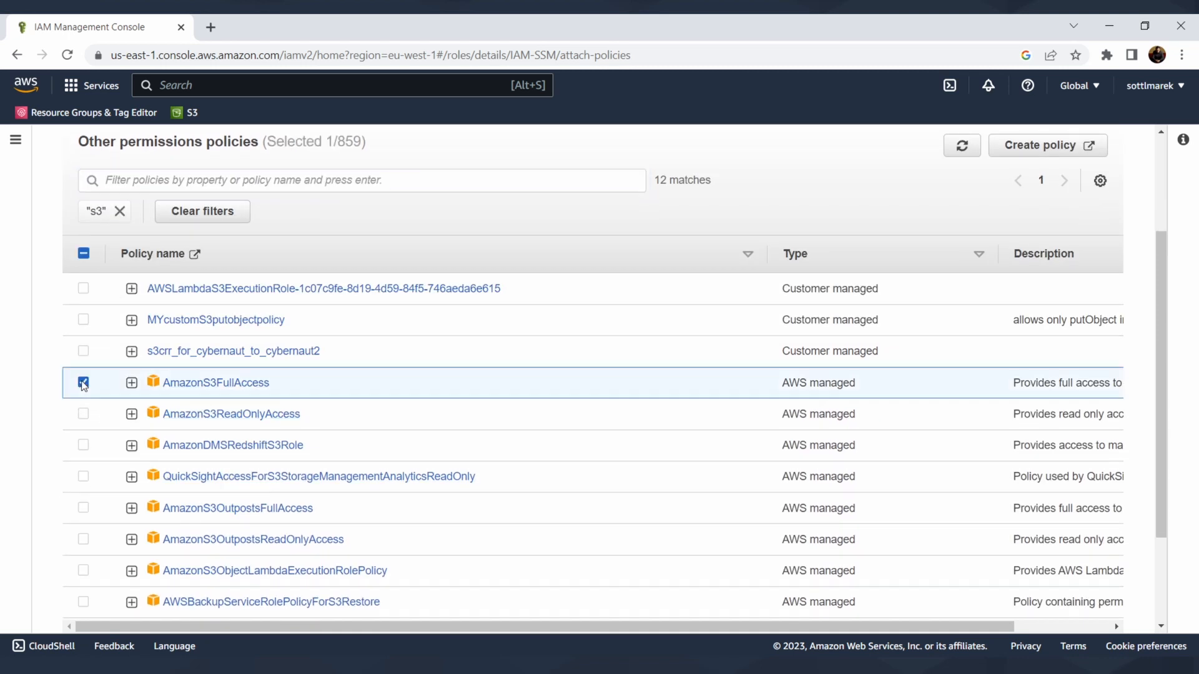
scroll(337, 409, "down", 3)
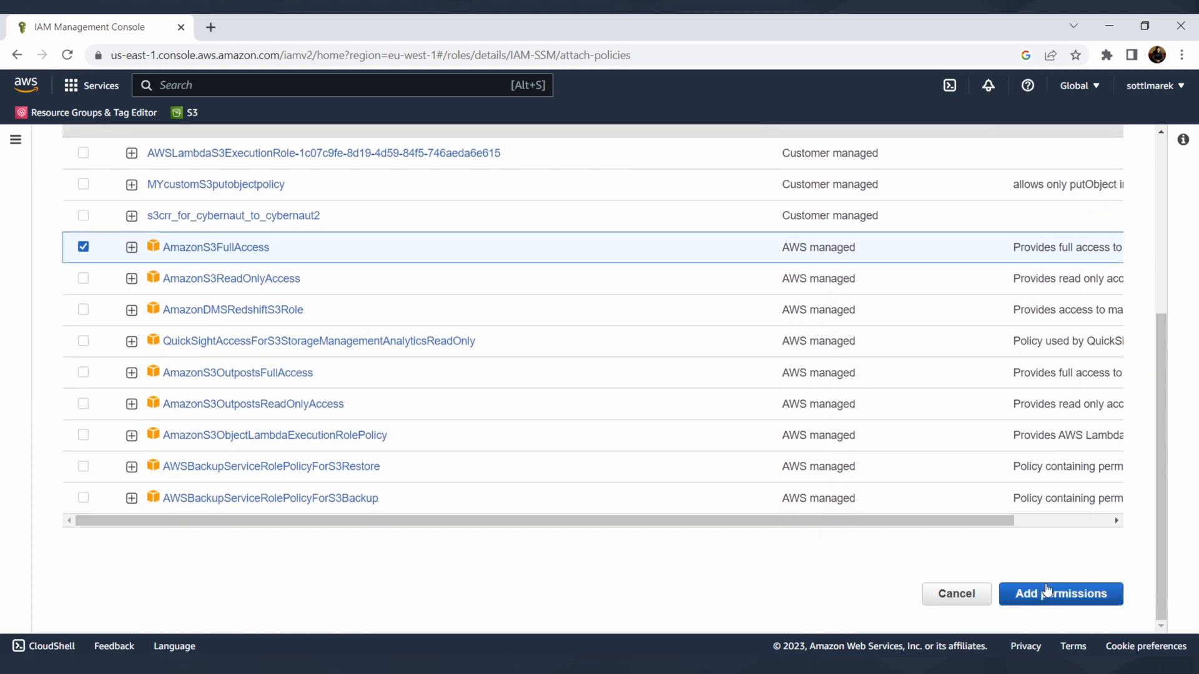
left_click(1047, 590)
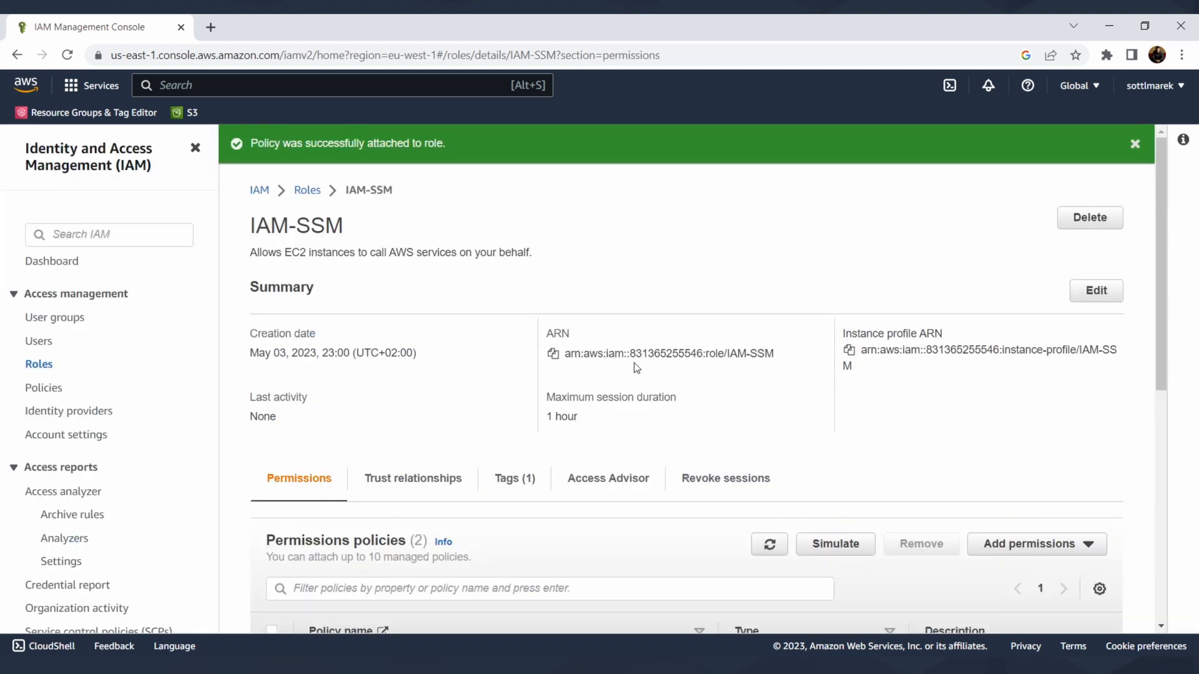
Review the permissions policies attached to the IAM-SSM role and the role's summary.
scroll(700, 368, "down", 3)
scroll(695, 372, "up", 3)
scroll(695, 372, "down", 5)
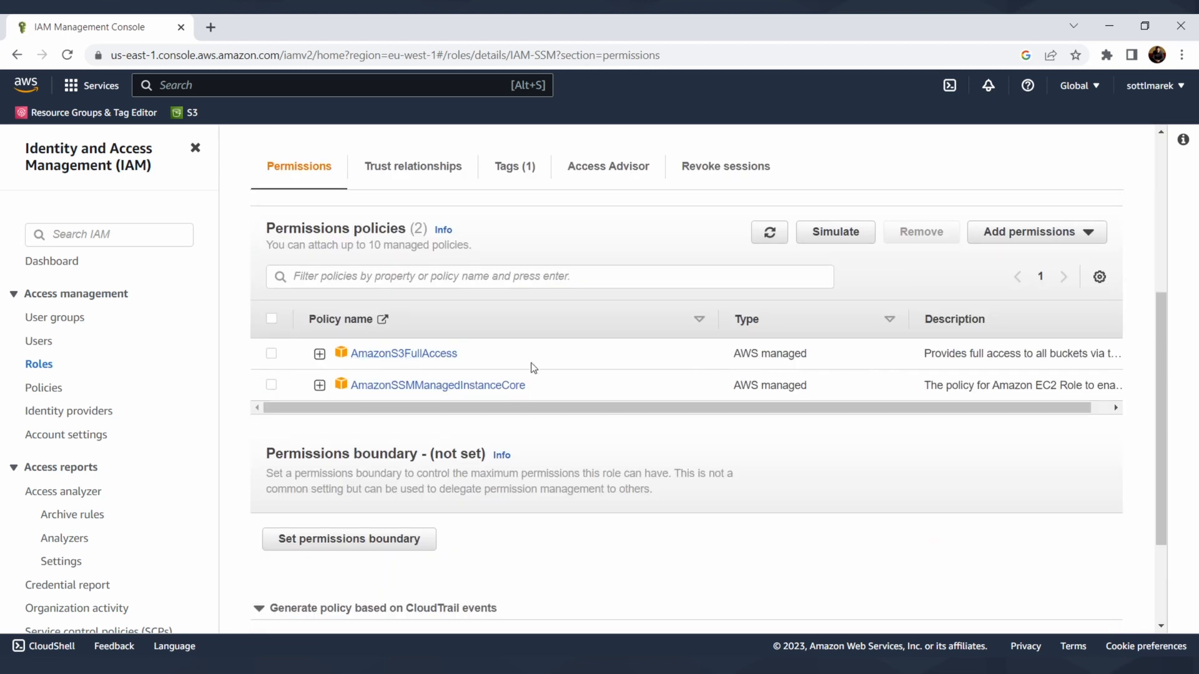
scroll(537, 374, "up", 4)
scroll(399, 278, "up", 1)
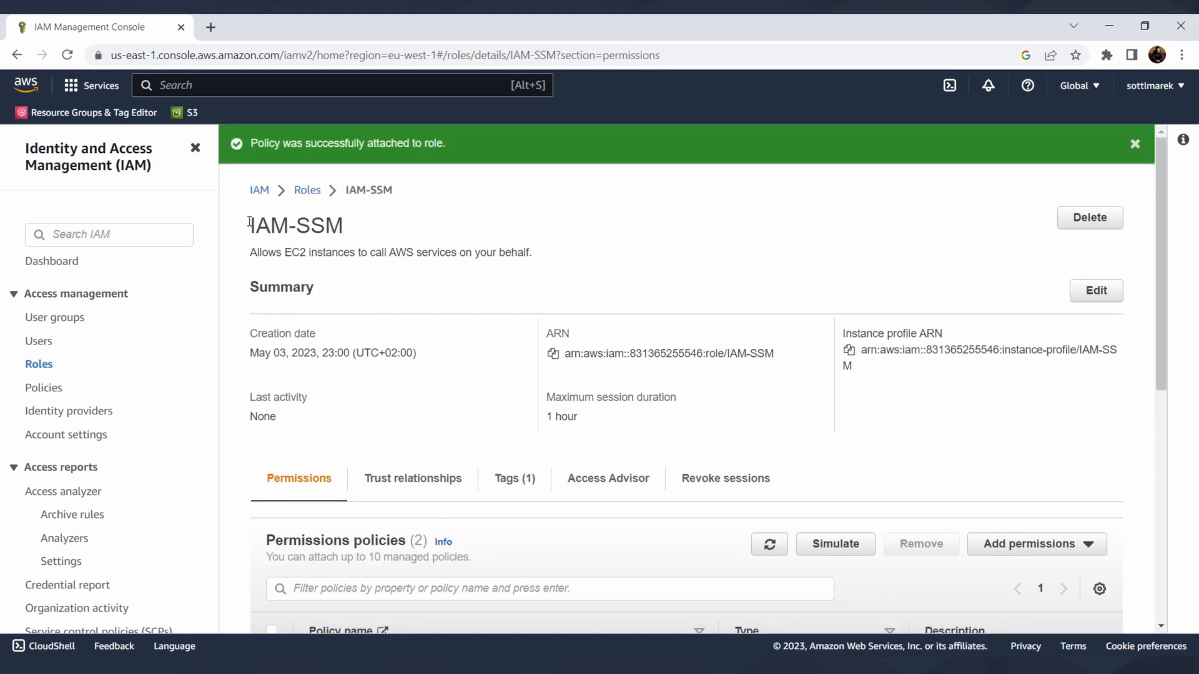
left_click_drag(249, 222, 369, 225)
left_click(465, 236)
Switch to Systems Manager and open Session Manager's list of active sessions.
left_click(217, 86)
type("syse")
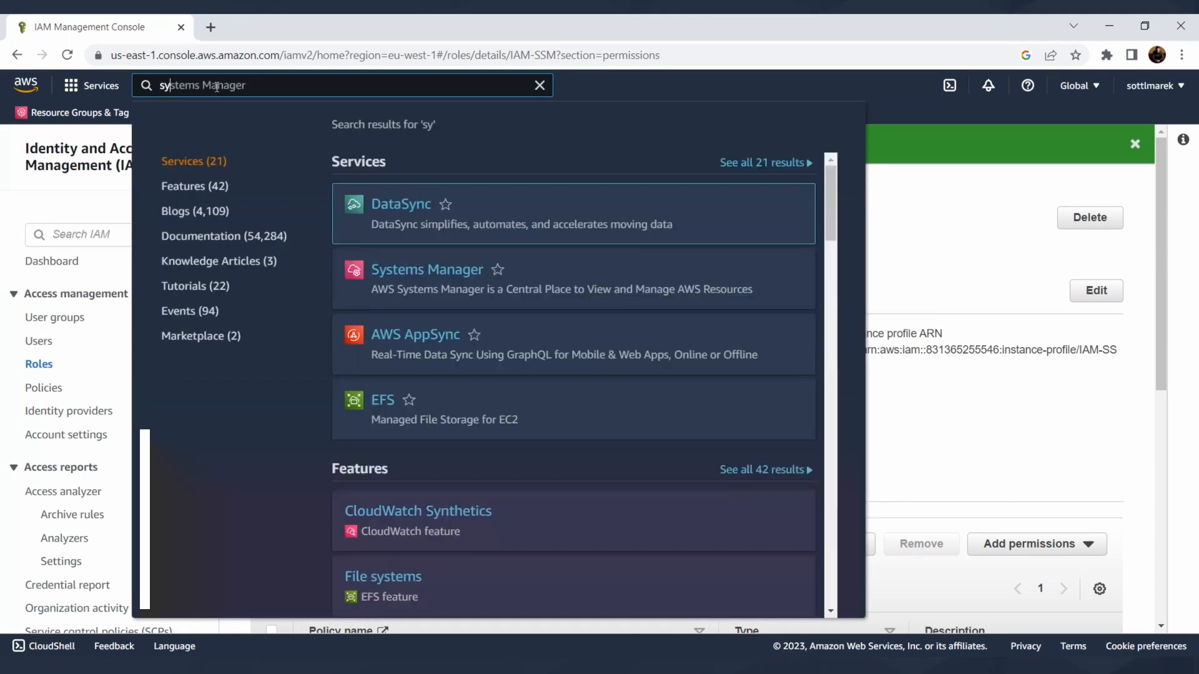
key("BackSpace")
type("te")
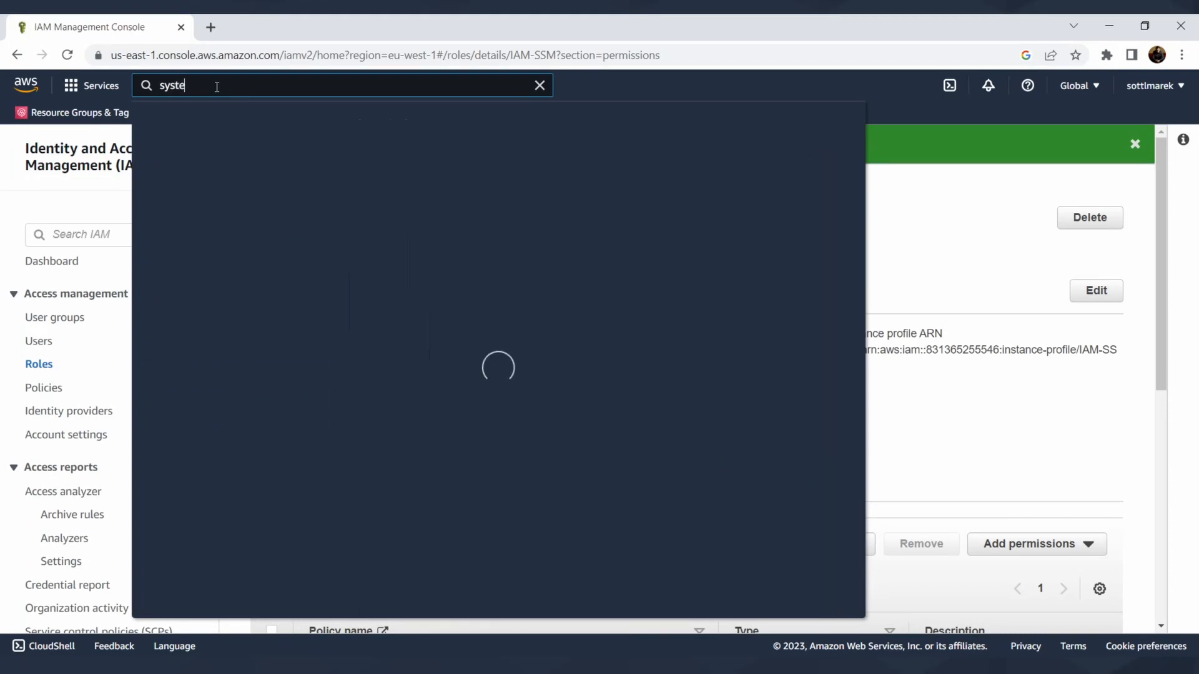
left_click(424, 206)
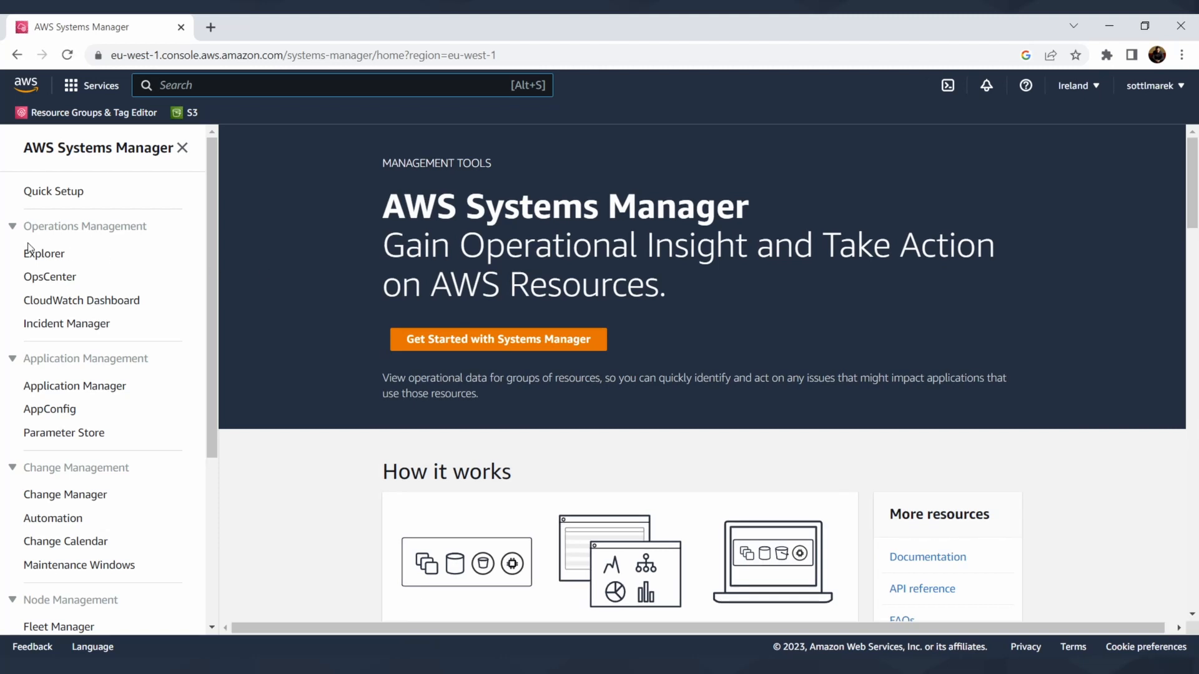
scroll(58, 372, "down", 5)
left_click(86, 460)
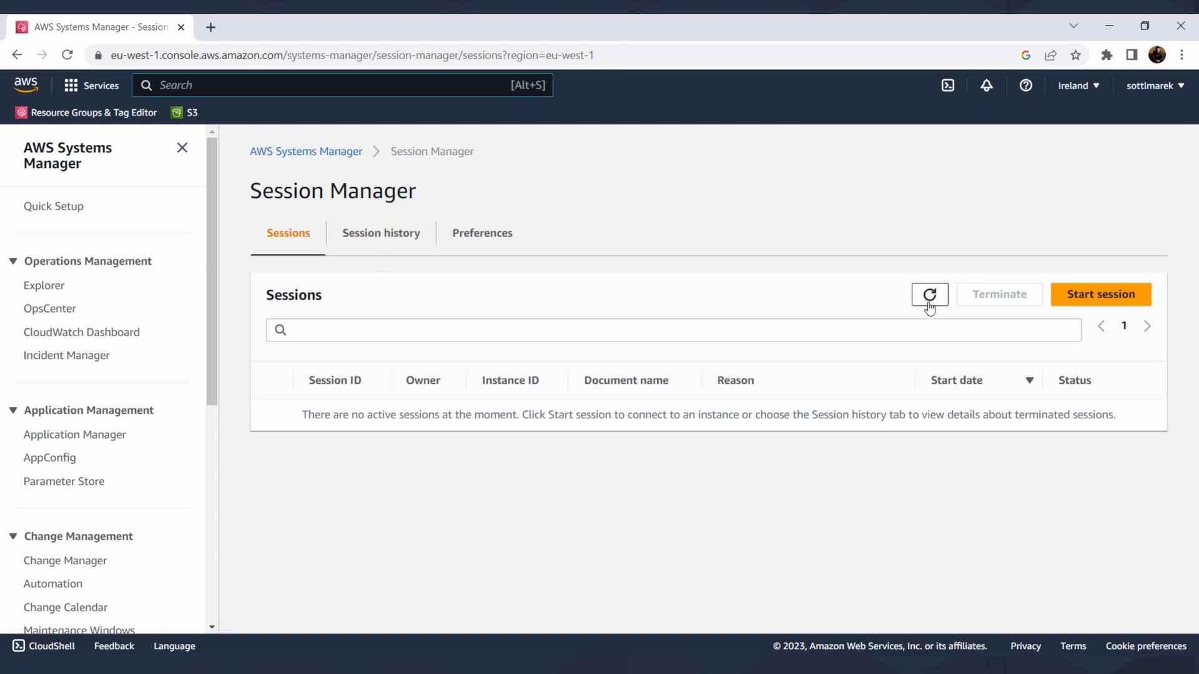
Try to start a session without specifying a reason, target instance or session document.
left_click(1102, 296)
scroll(1024, 534, "down", 1)
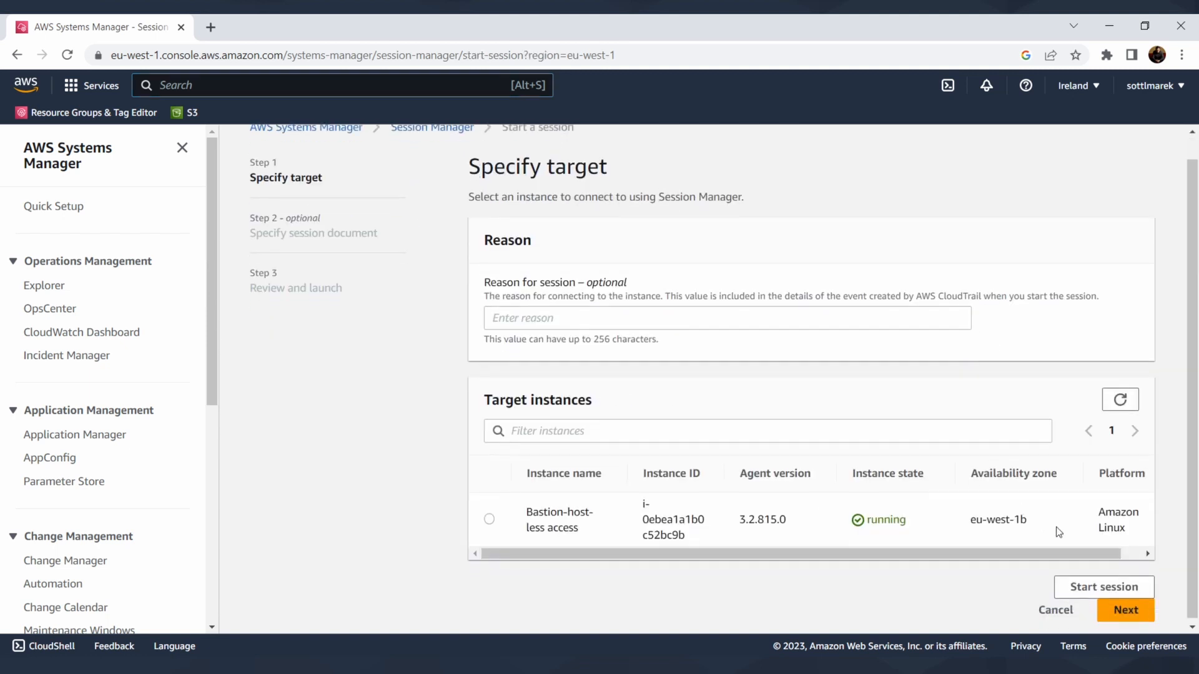
scroll(1138, 593, "up", 1)
scroll(1137, 593, "down", 1)
left_click(1138, 611)
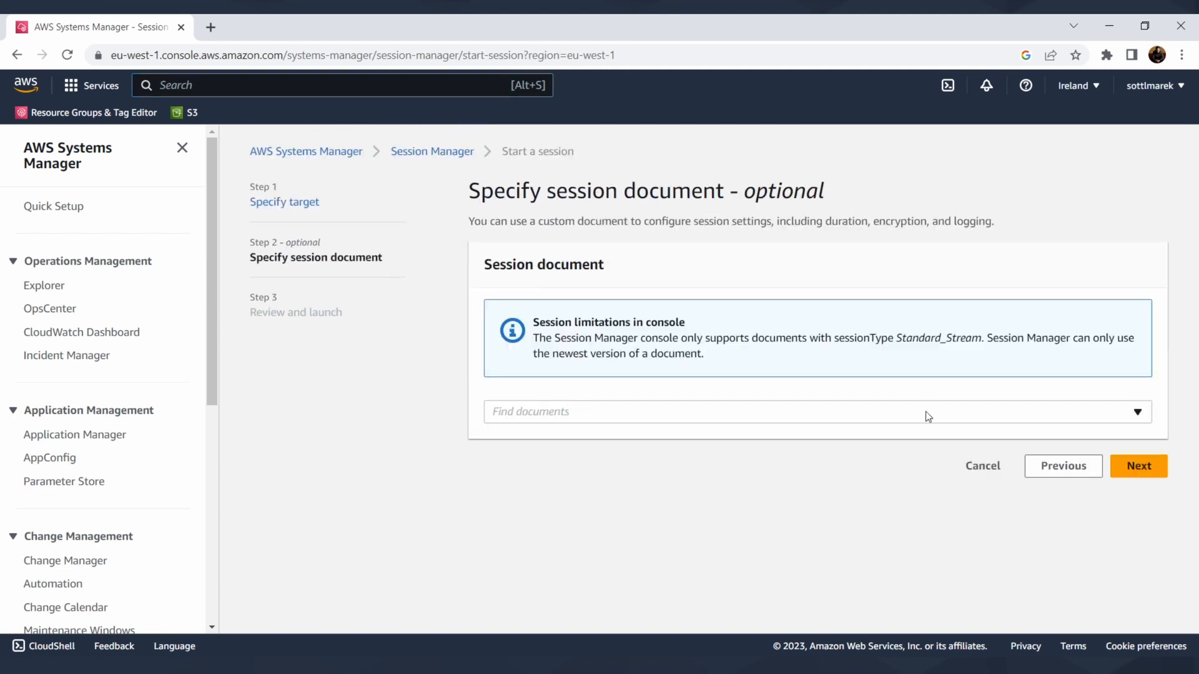
left_click(1140, 467)
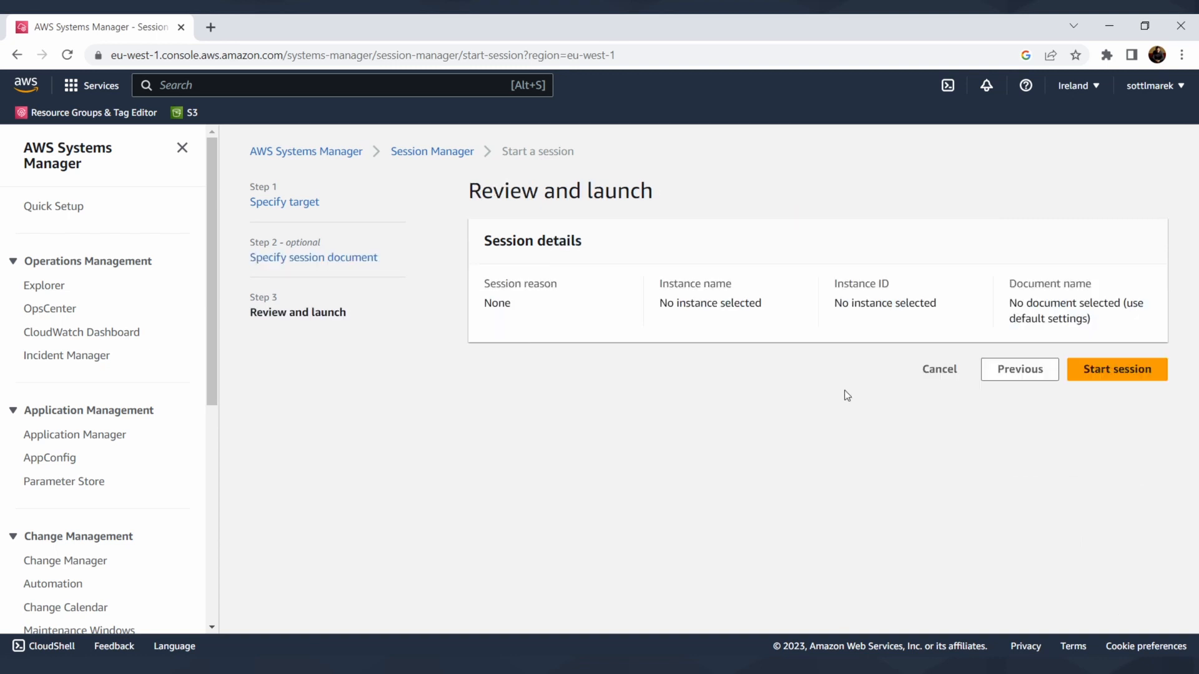
left_click(1091, 376)
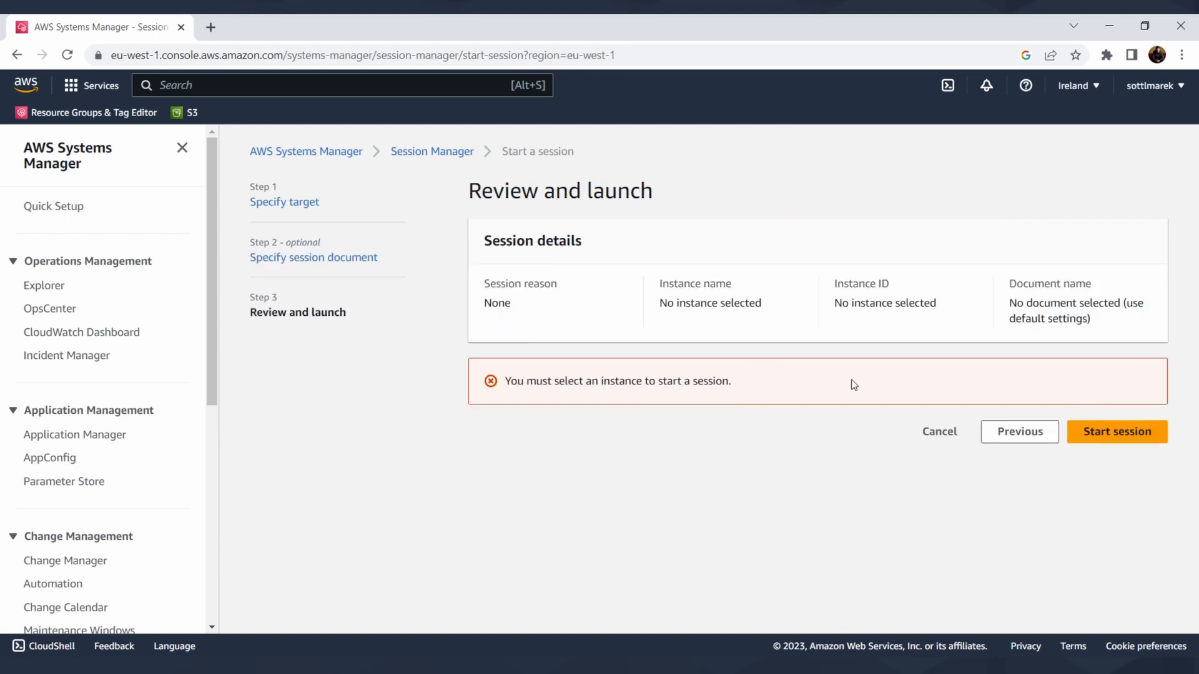
Return to the target selection, choose the Bastion-host-less access instance and start the session without a reason or custom session document.
left_click_drag(583, 375, 741, 387)
left_click(758, 390)
left_click(1020, 439)
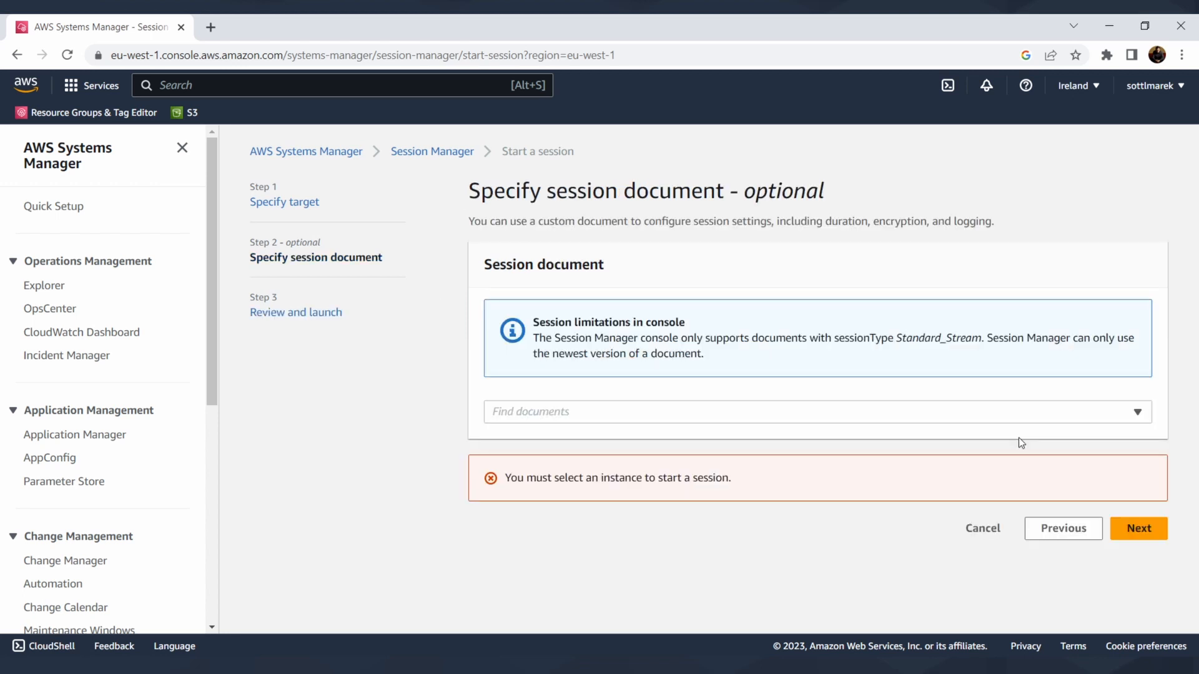
left_click(1063, 528)
scroll(865, 452, "down", 2)
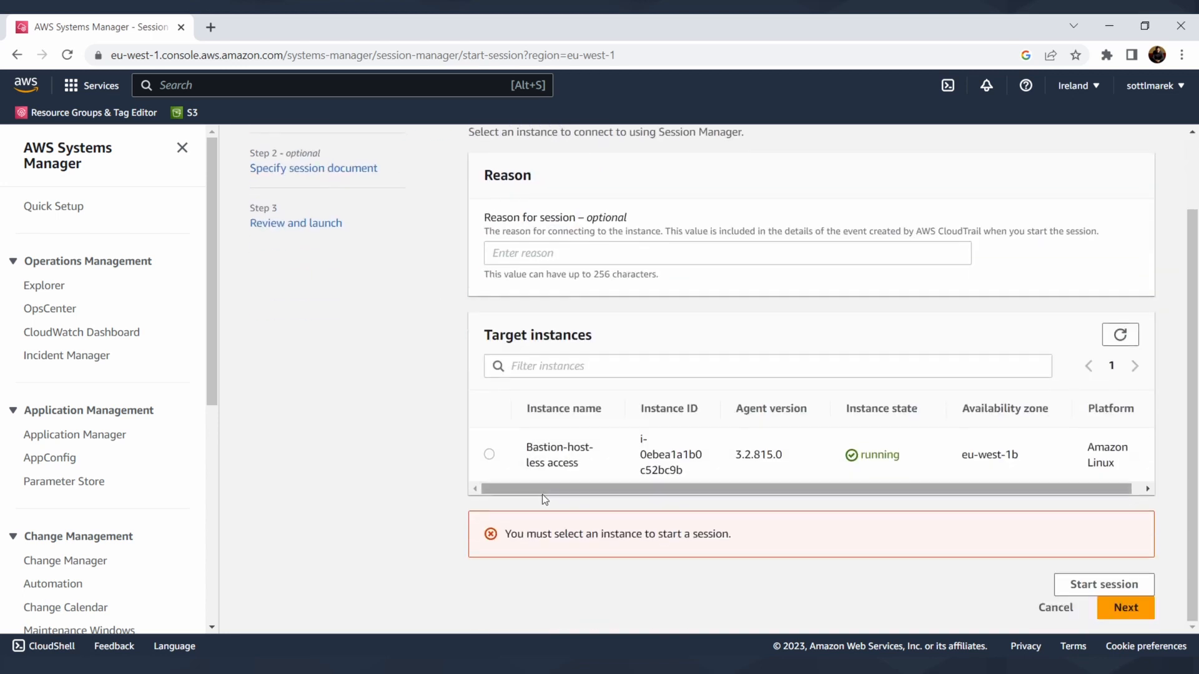
left_click(490, 455)
left_click(1130, 608)
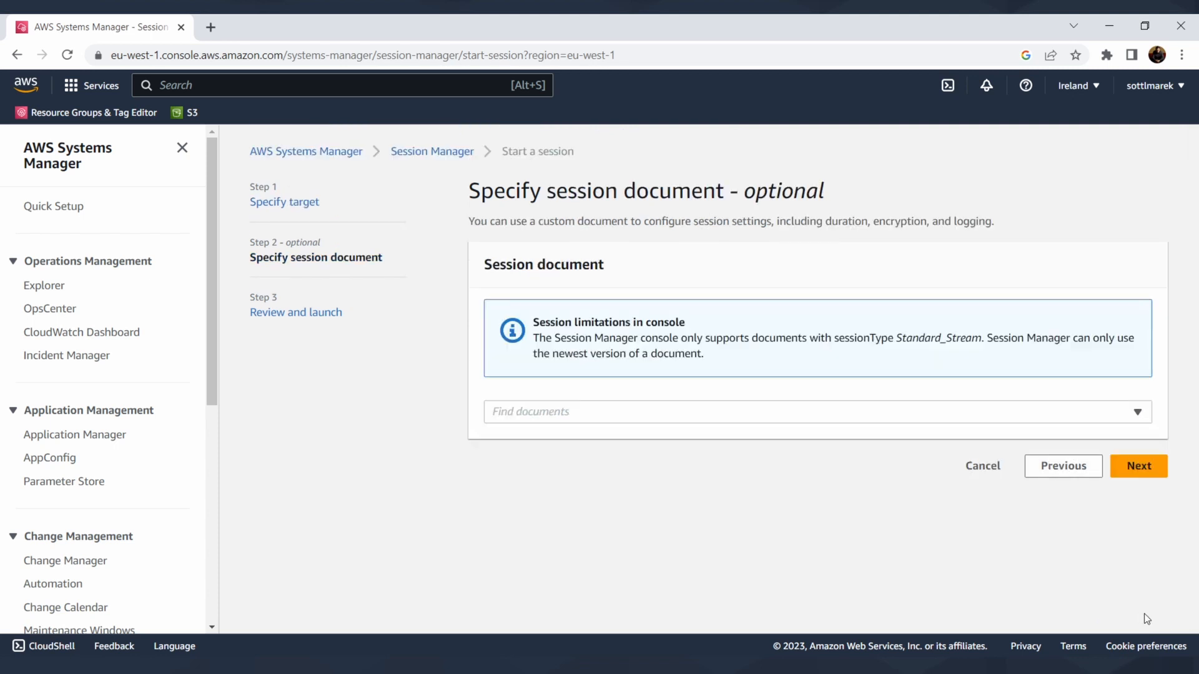
left_click(1138, 467)
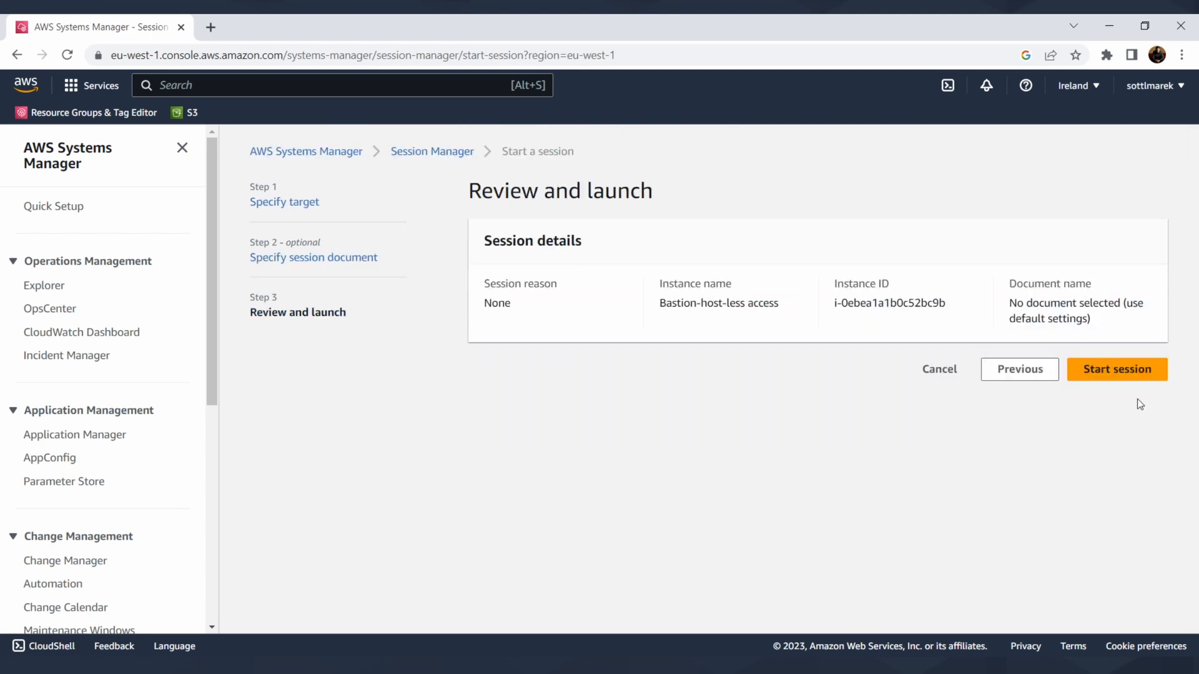
left_click(1126, 377)
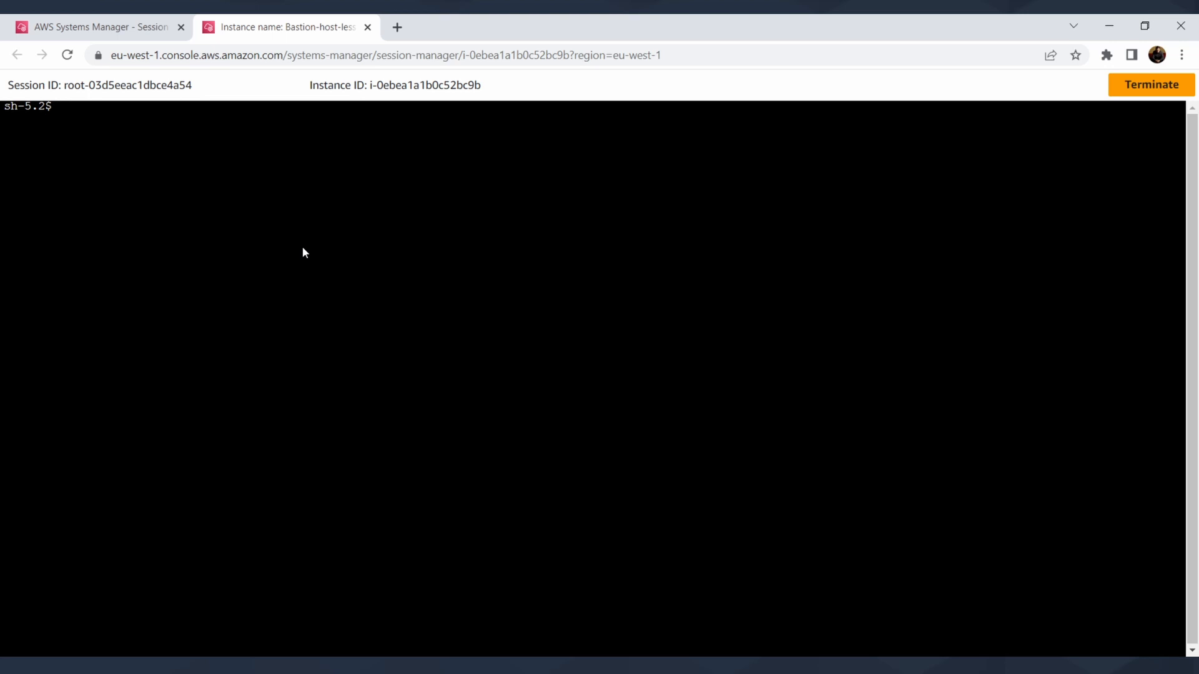
List the directory contents with ls -ll and open a new file, hello.txt, in vim.
type("ls -ll")
key("Return")
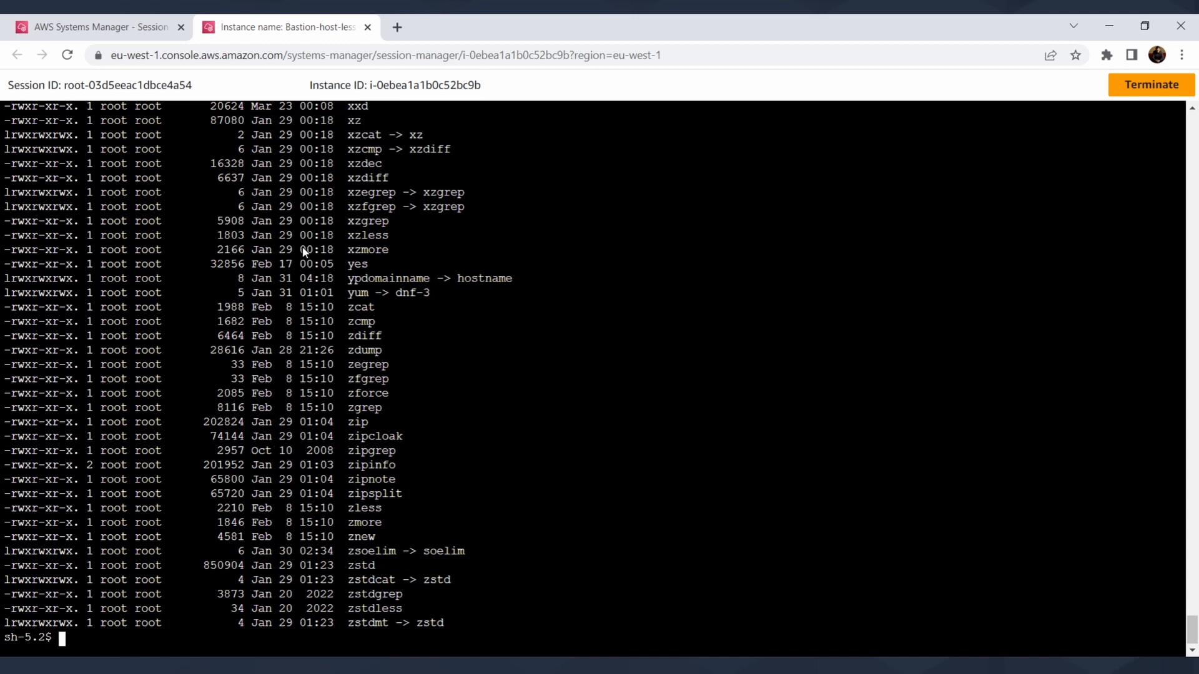
type("vim hello.txt")
key("Return")
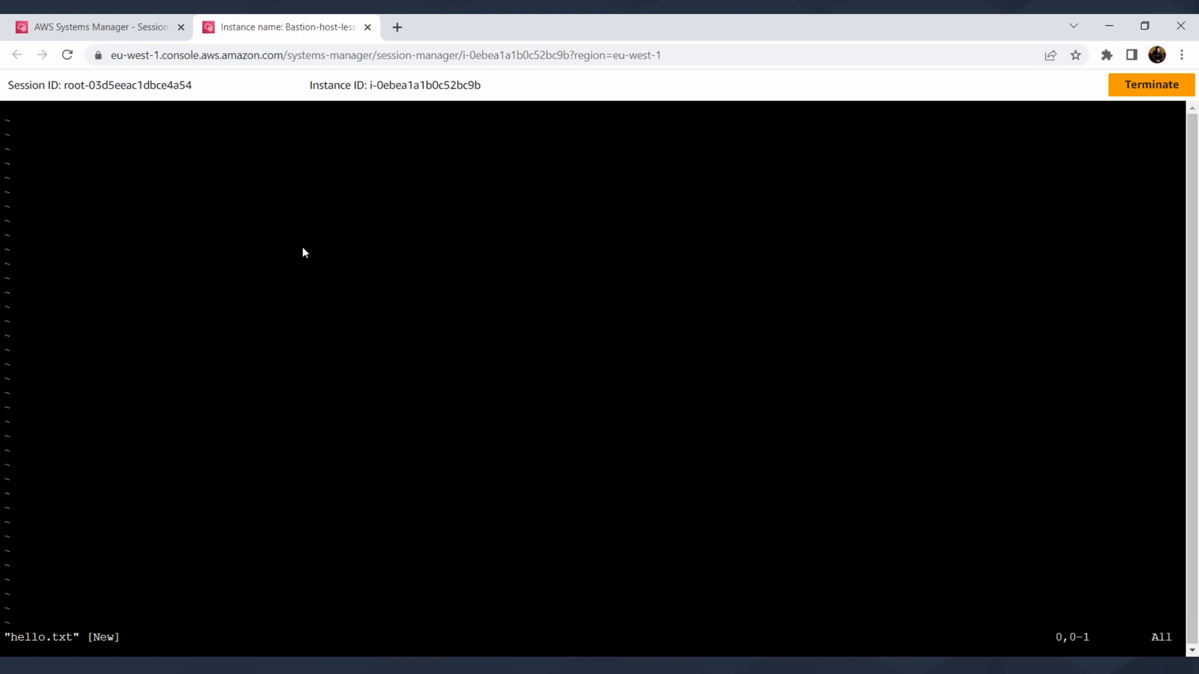
Insert the text "fsaf" as the only line of hello.txt and leave insert mode.
key("shift+semicolon")
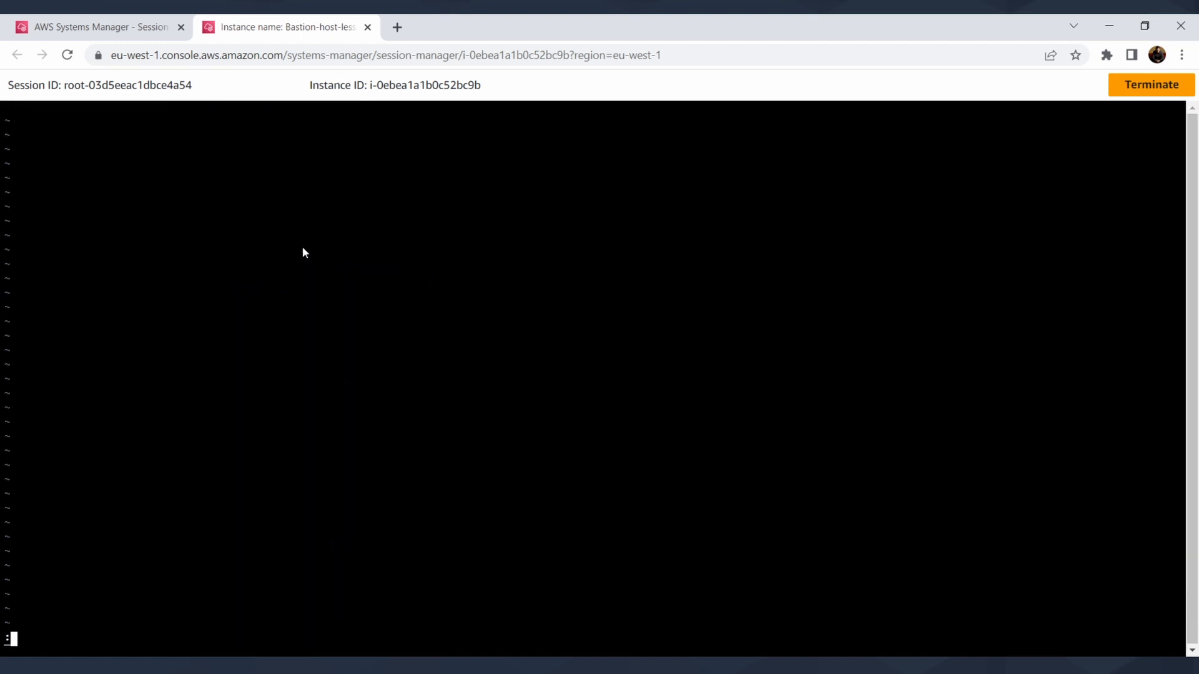
key("Escape")
type("ifsaf:w")
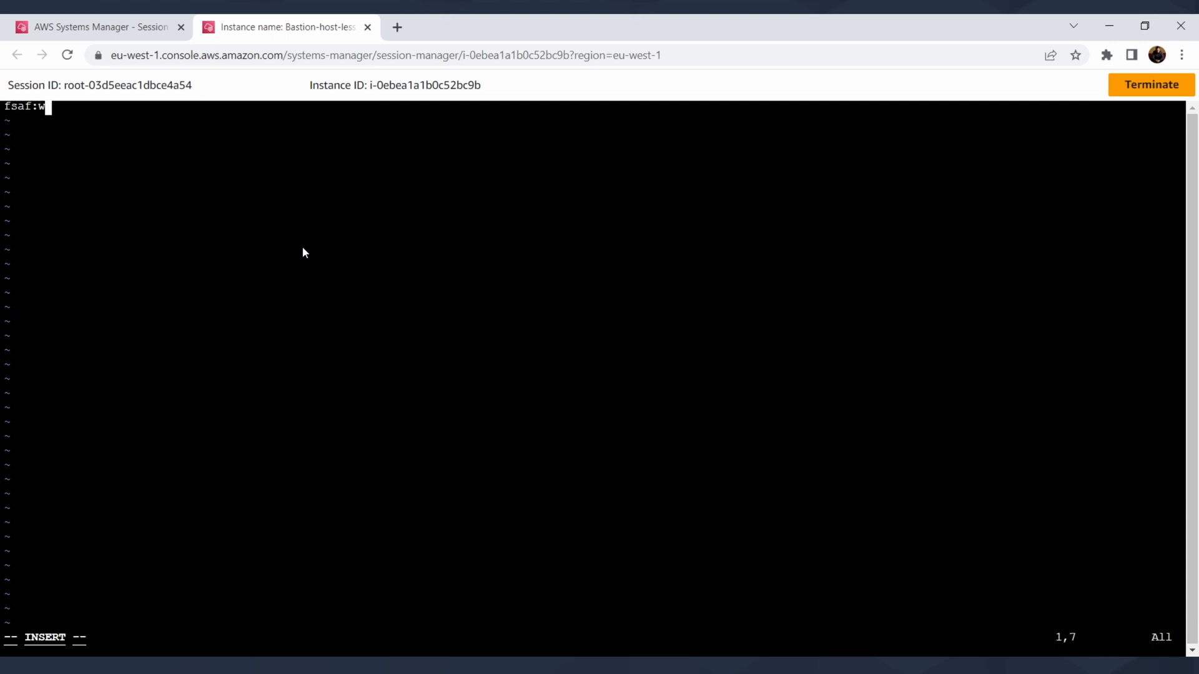
type("q")
key("Return")
key("BackSpace")
key("BackSpace")
key("BackSpace")
key("BackSpace")
key("Escape")
key("0")
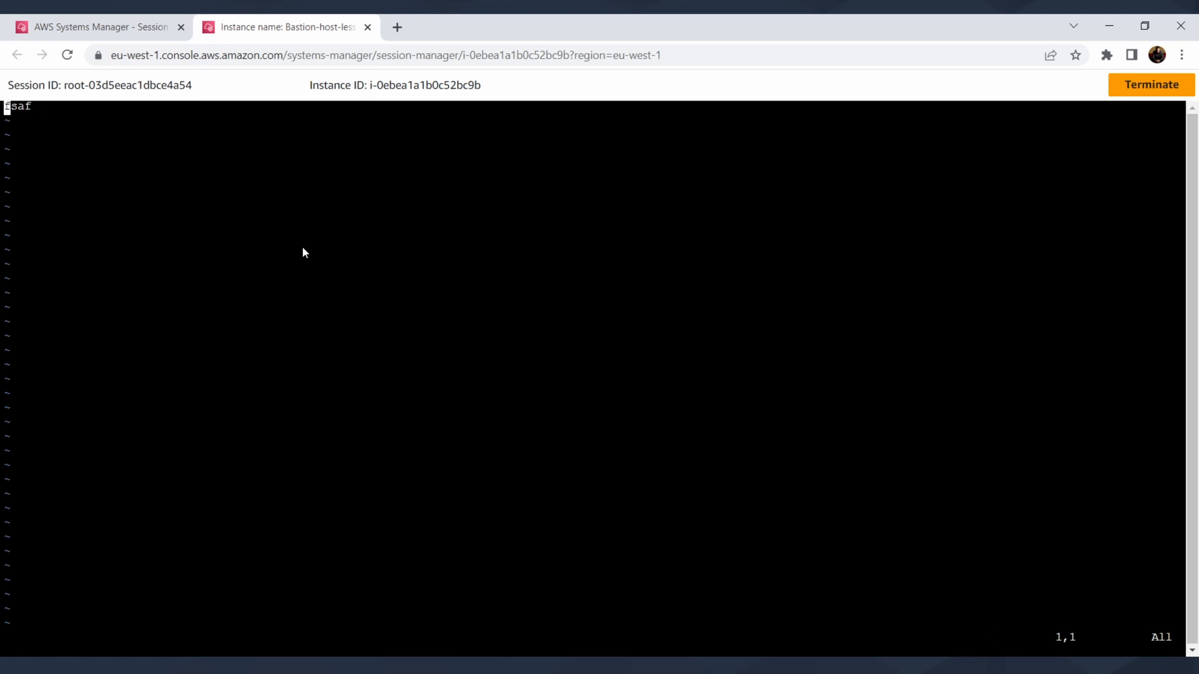
Try to write and quit hello.txt with :wq, :q and :!wq.
key("shift+semicolon")
type("wq")
key("Return")
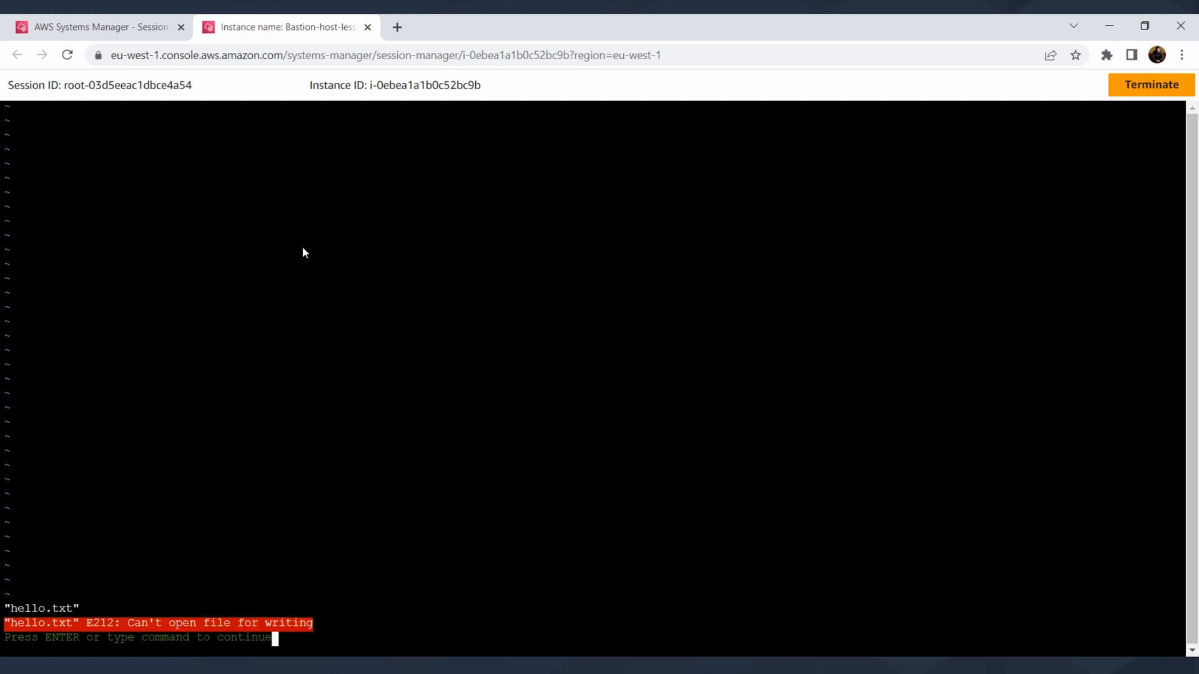
key("Return")
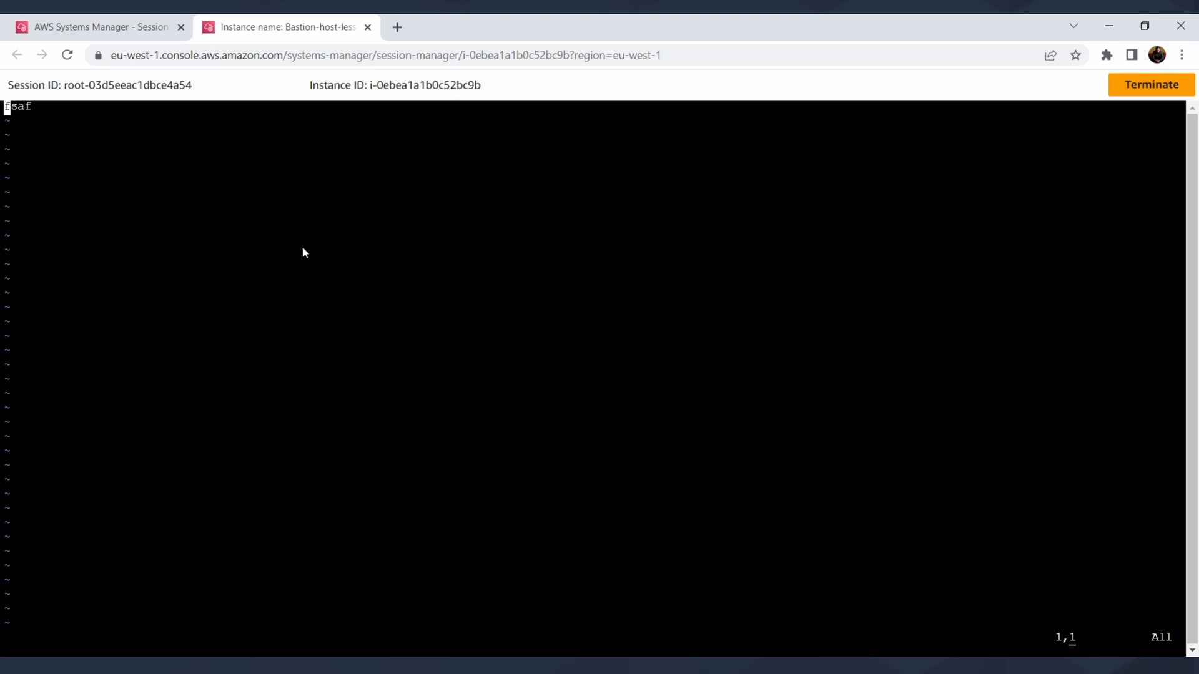
type(":q")
key("Return")
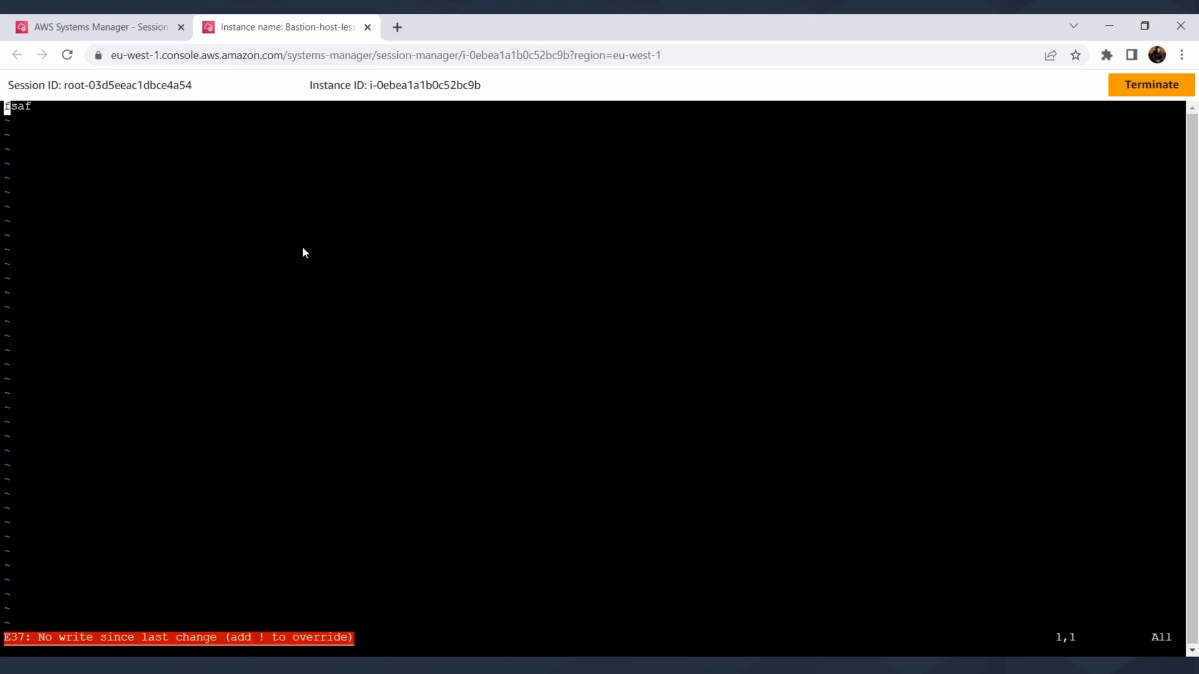
type(":")
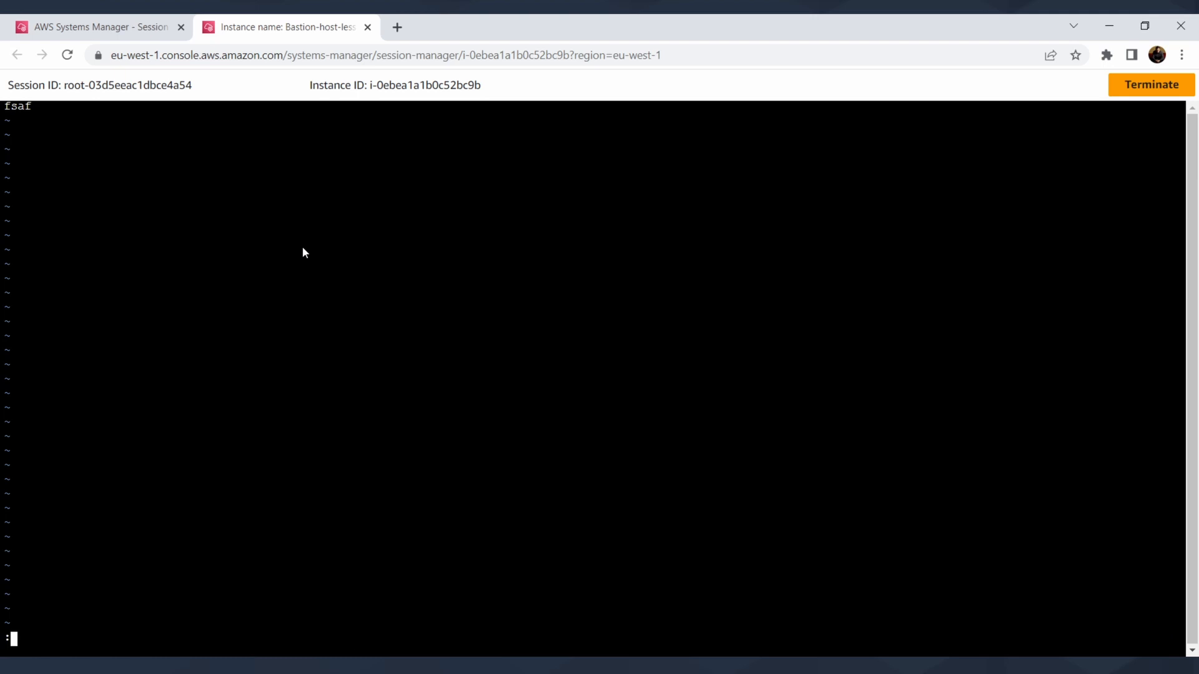
type("!wq")
key("Return")
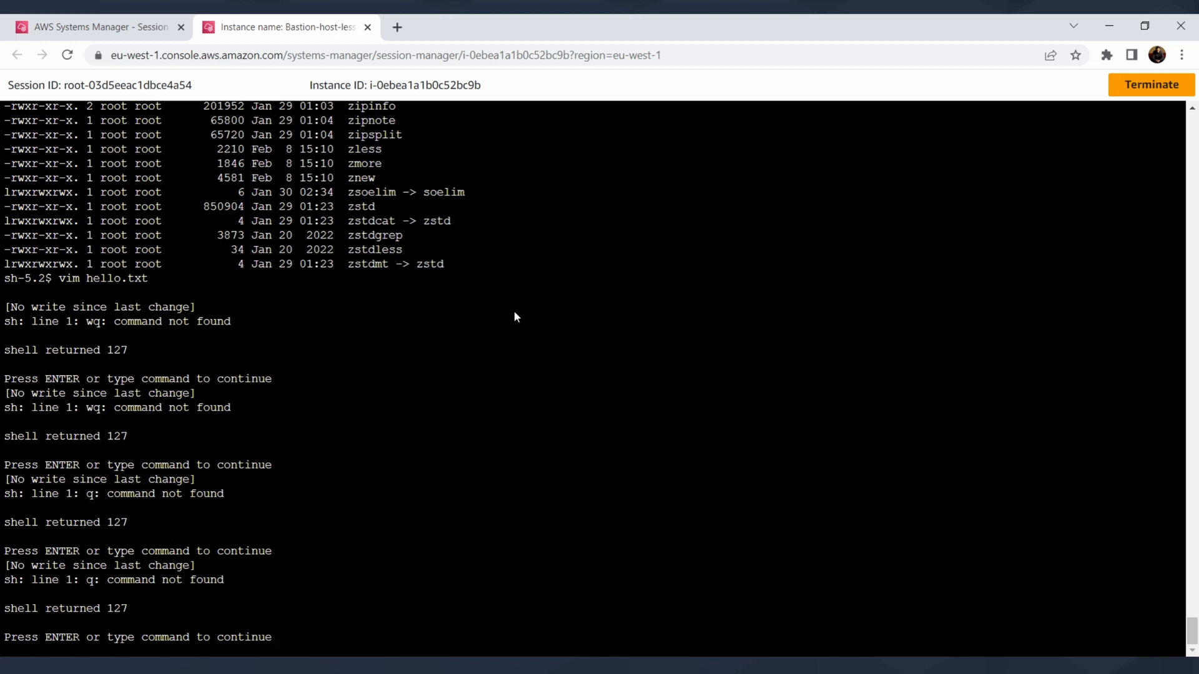
Terminate the running instance session and close its terminal.
left_click(1141, 91)
left_click(769, 415)
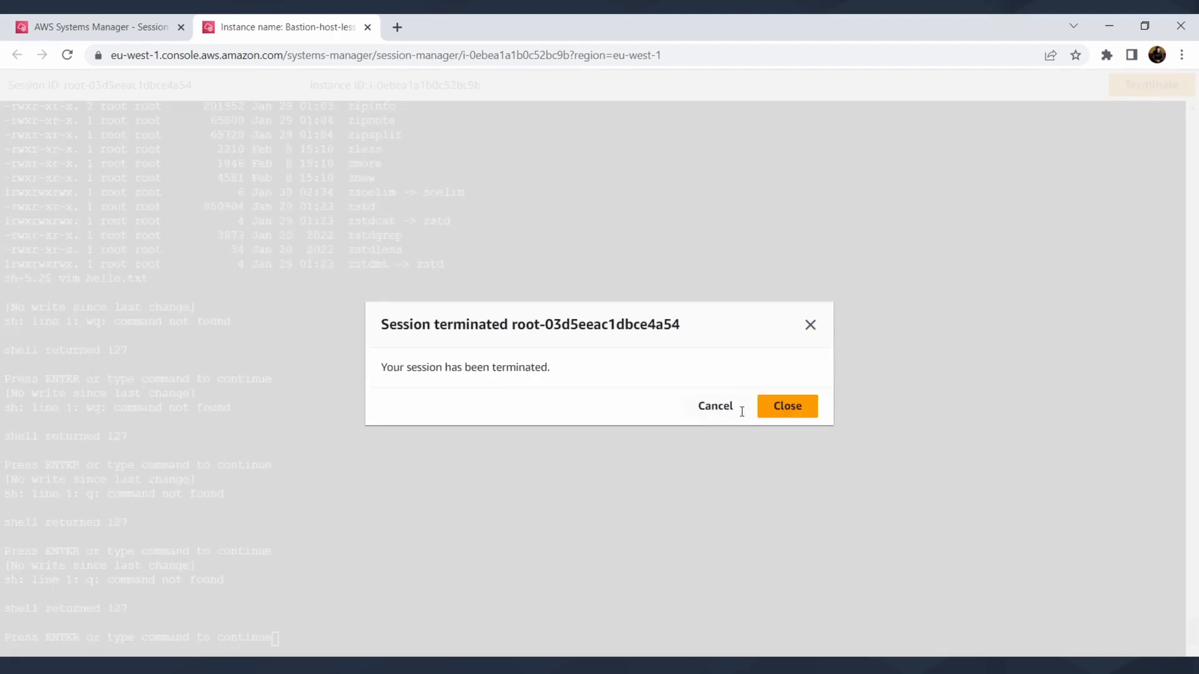
left_click(763, 410)
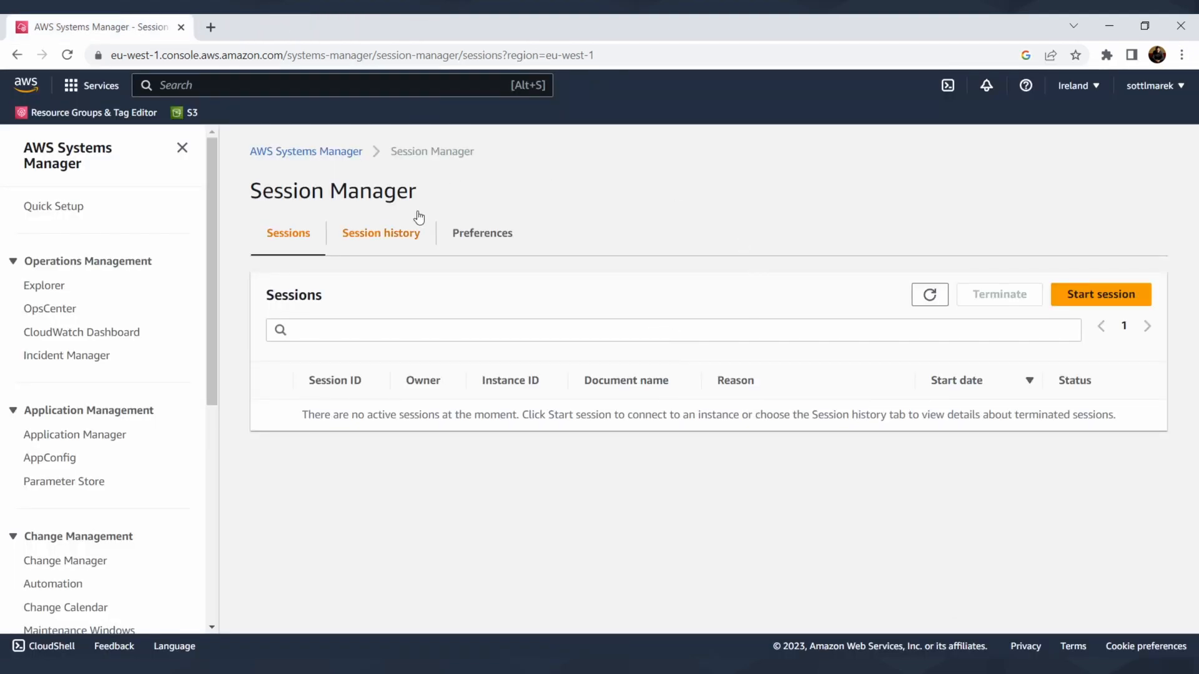
Review Session Manager's session history, including the status and output location of each terminated session.
left_click(382, 237)
scroll(762, 394, "down", 2)
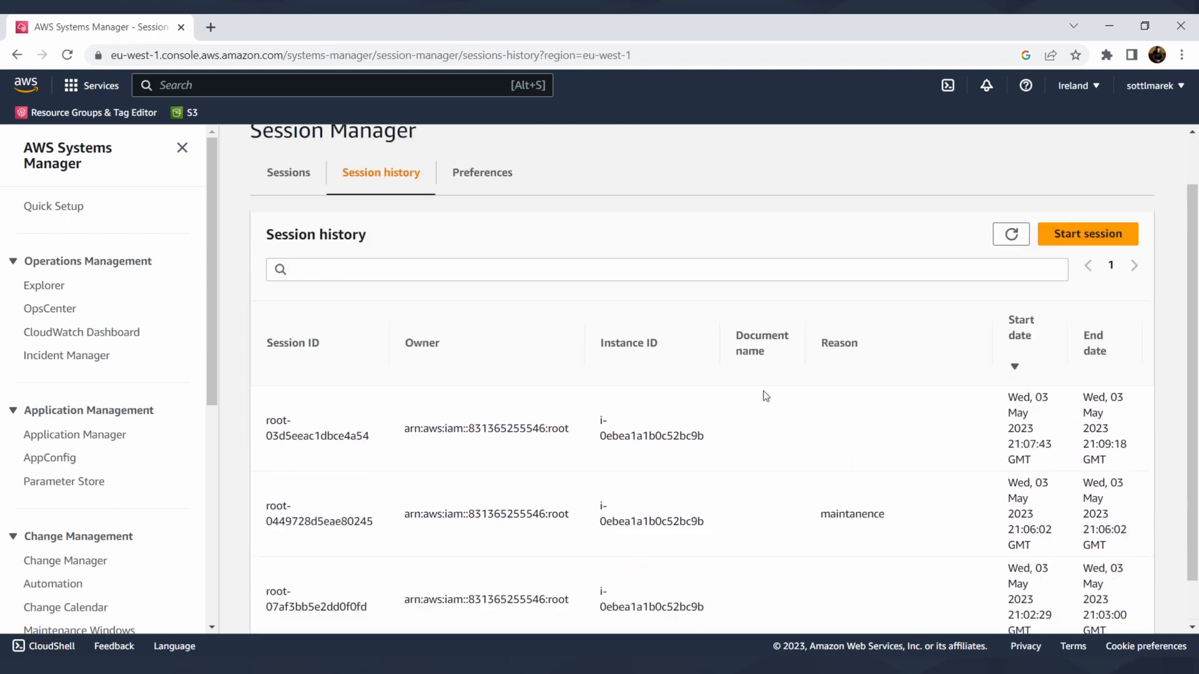
left_click_drag(811, 462, 1140, 464)
left_click(1134, 465)
left_click_drag(626, 599, 929, 598)
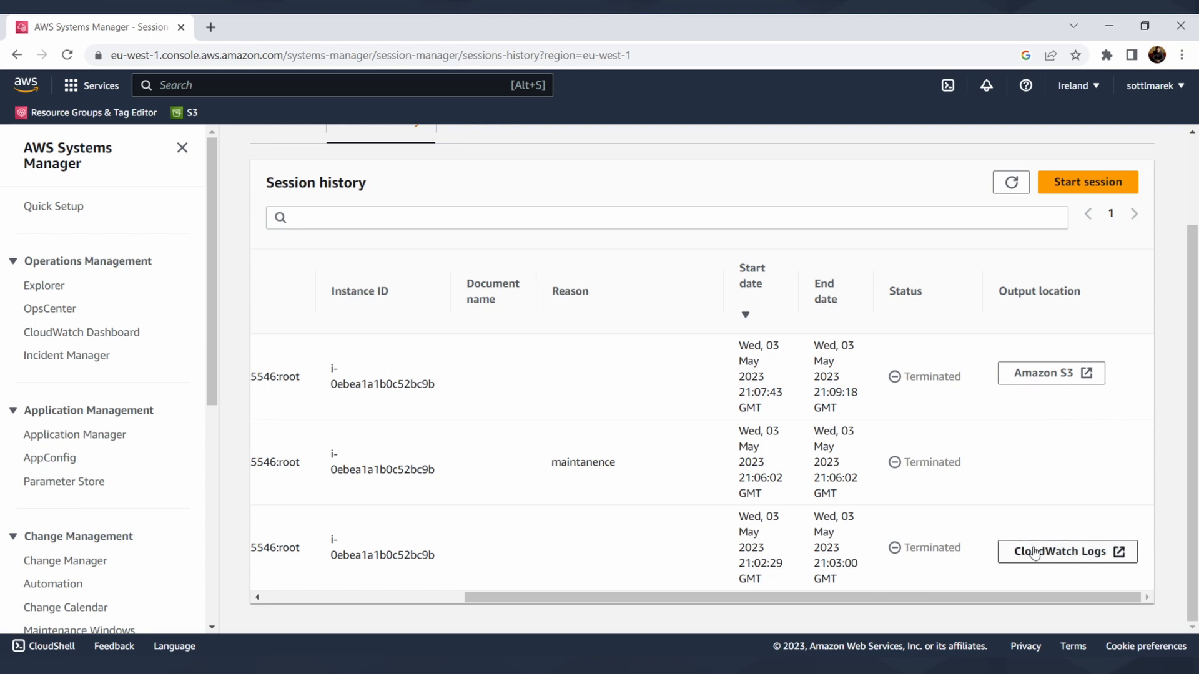
Check the CloudWatch log events of the oldest session in the history.
left_click(1059, 555)
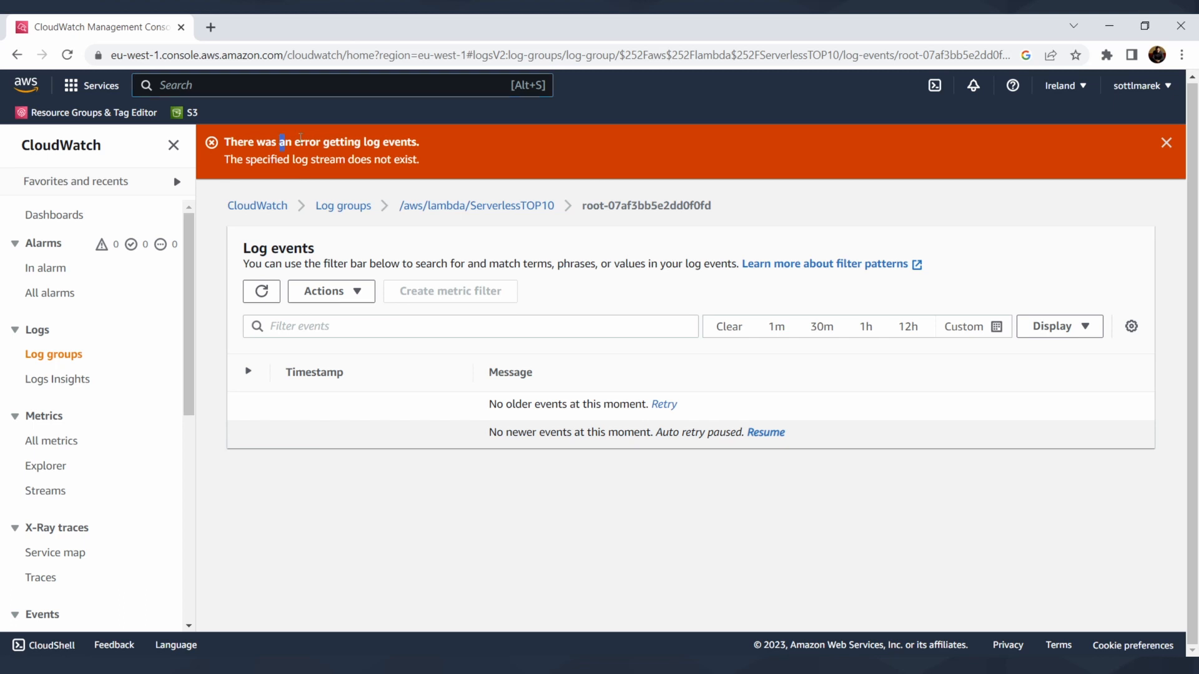
left_click_drag(300, 139, 459, 168)
left_click(472, 194)
left_click(18, 59)
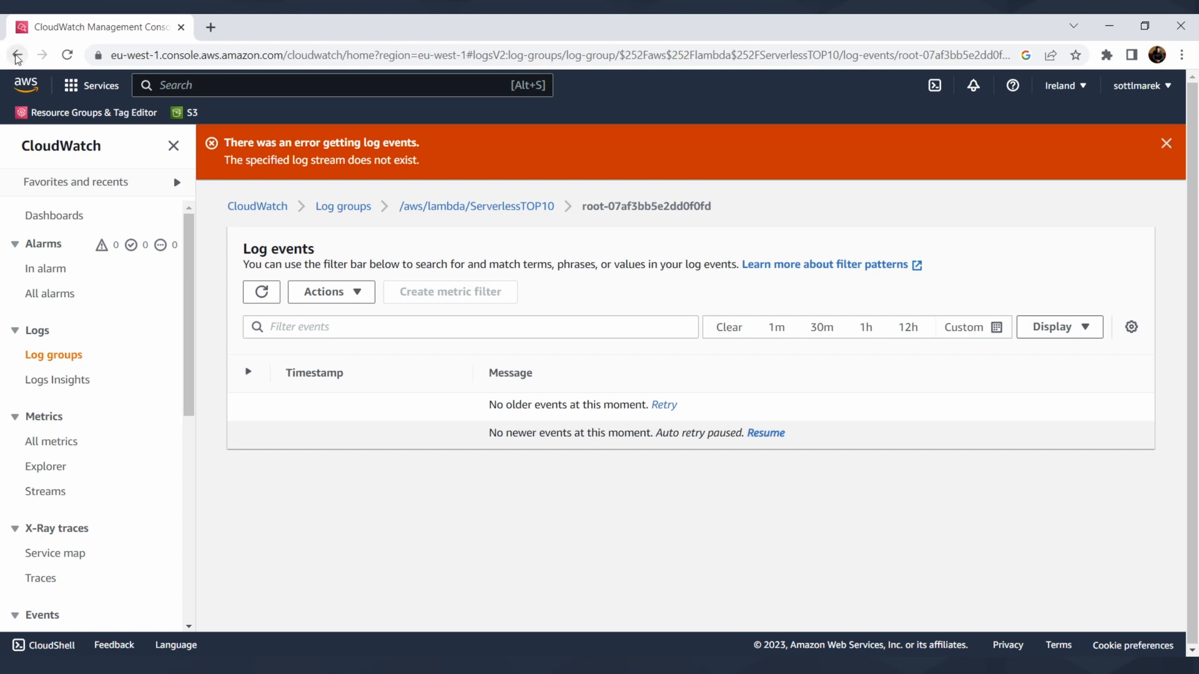
left_click(19, 58)
Return to Systems Manager and reopen Session Manager's session history.
left_click(233, 88)
type("ssm")
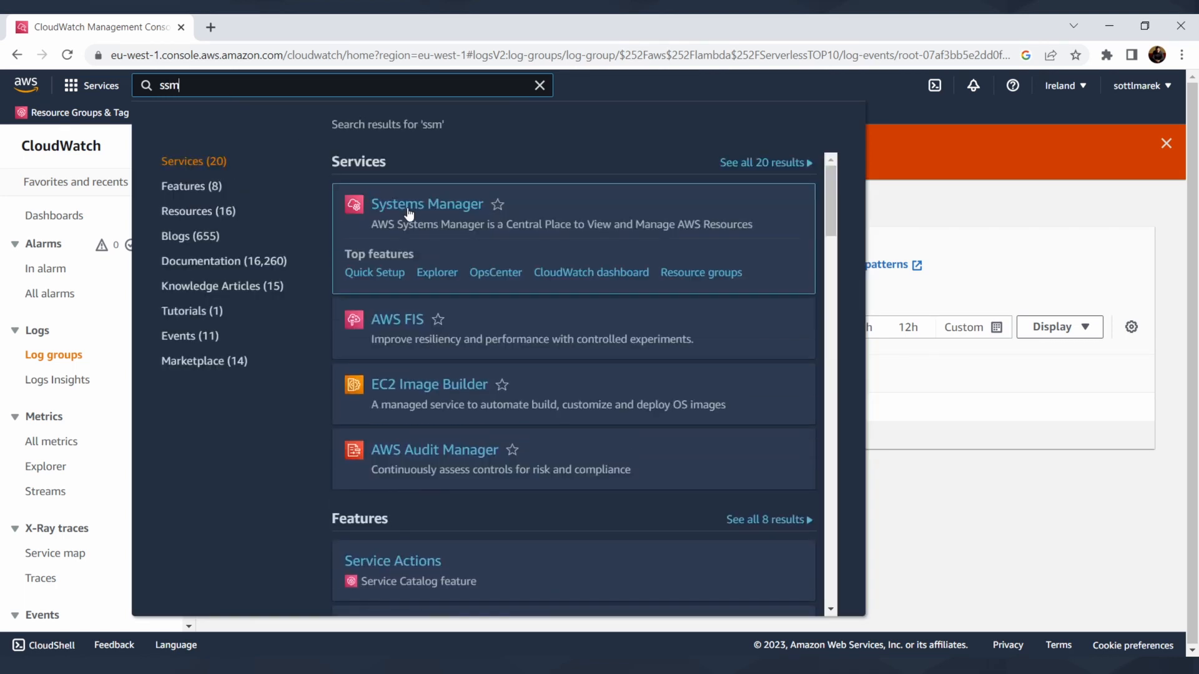
left_click(409, 209)
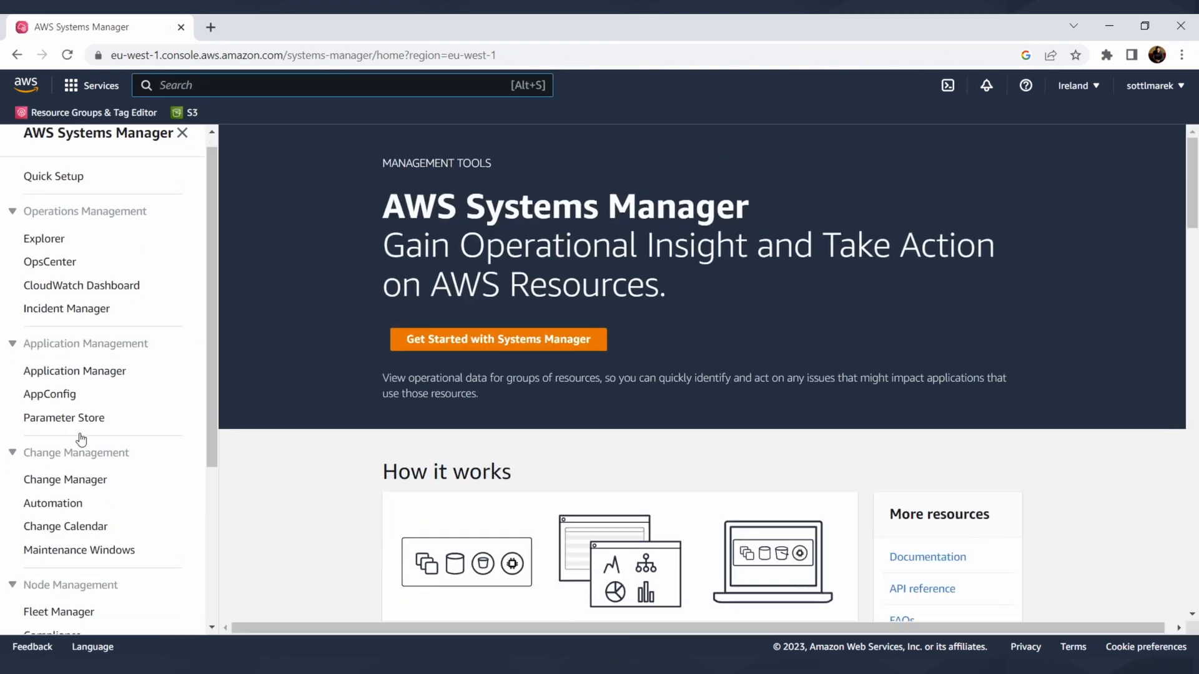
scroll(87, 449, "down", 4)
left_click(96, 462)
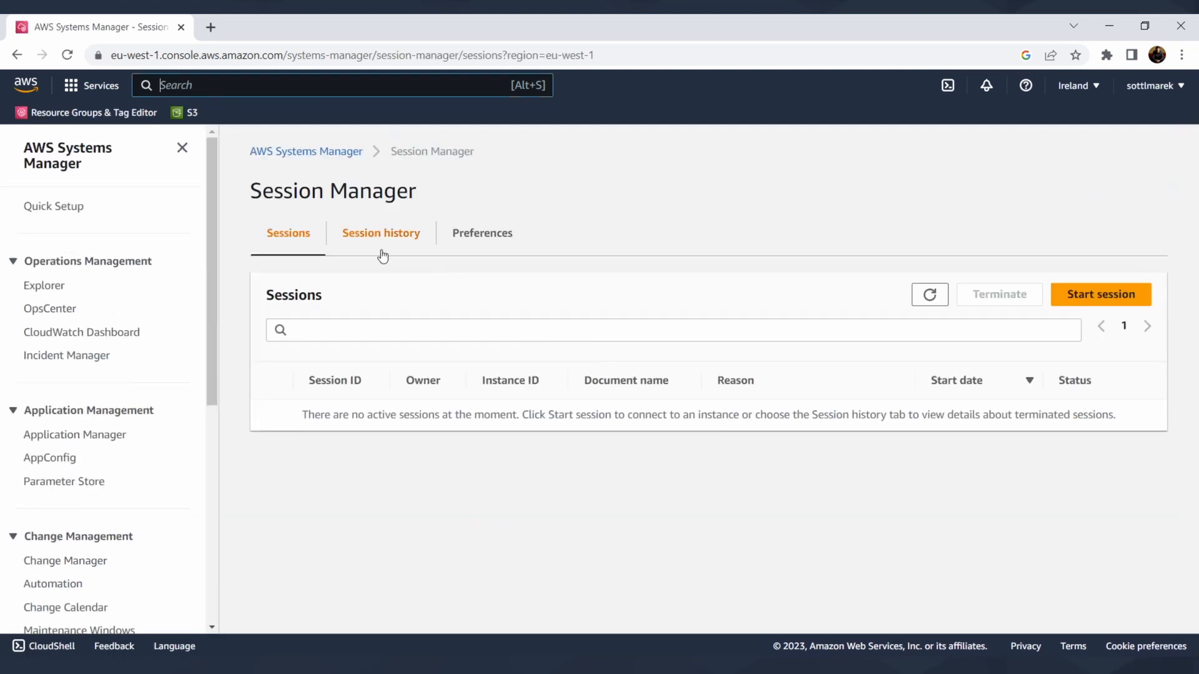
left_click(364, 243)
Open the Amazon S3 output of the most recent session and review the log object's properties.
left_click_drag(617, 437, 1046, 489)
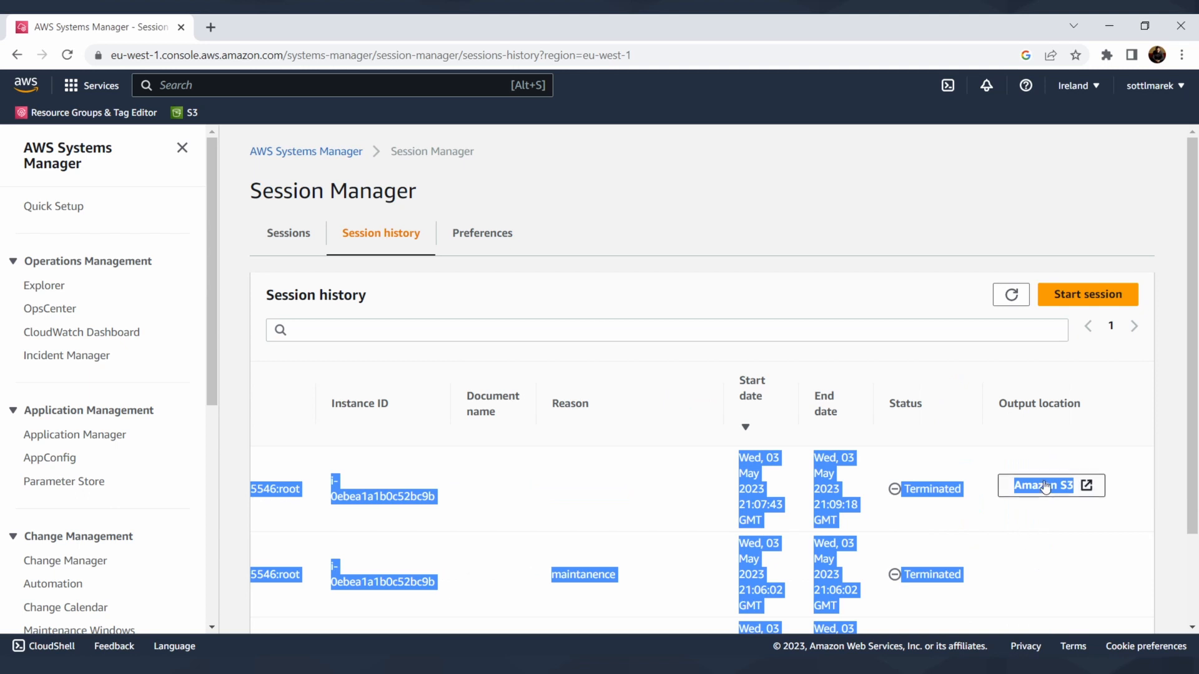
left_click(1046, 486)
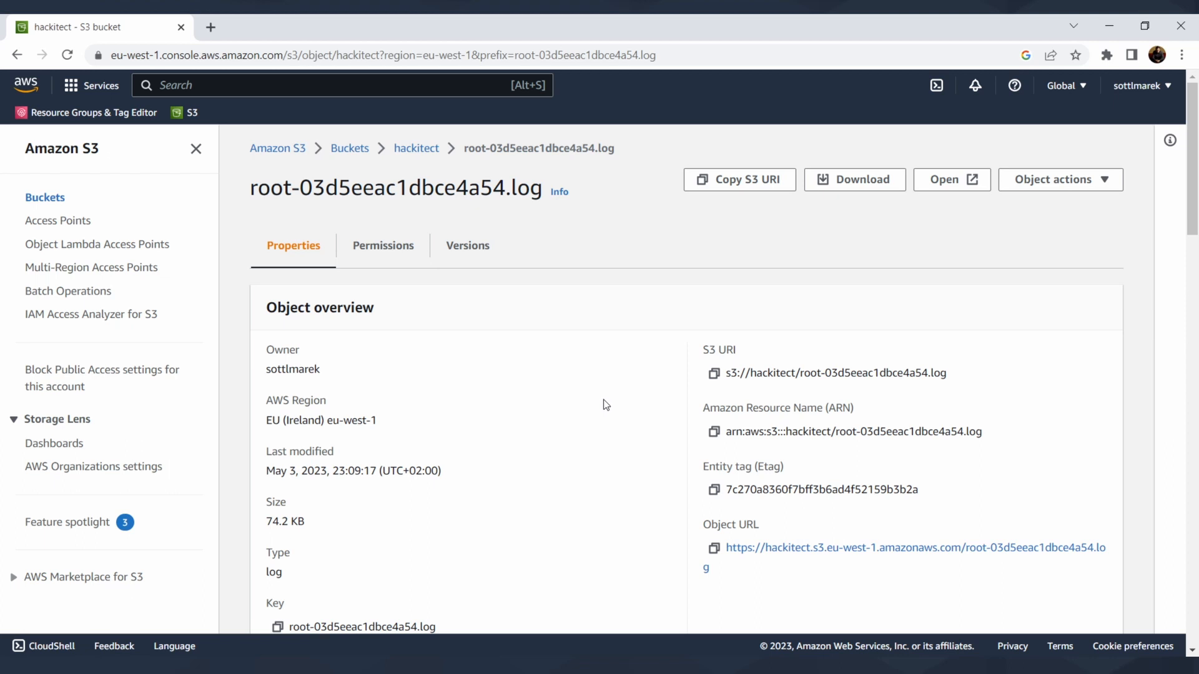
scroll(654, 384, "down", 3)
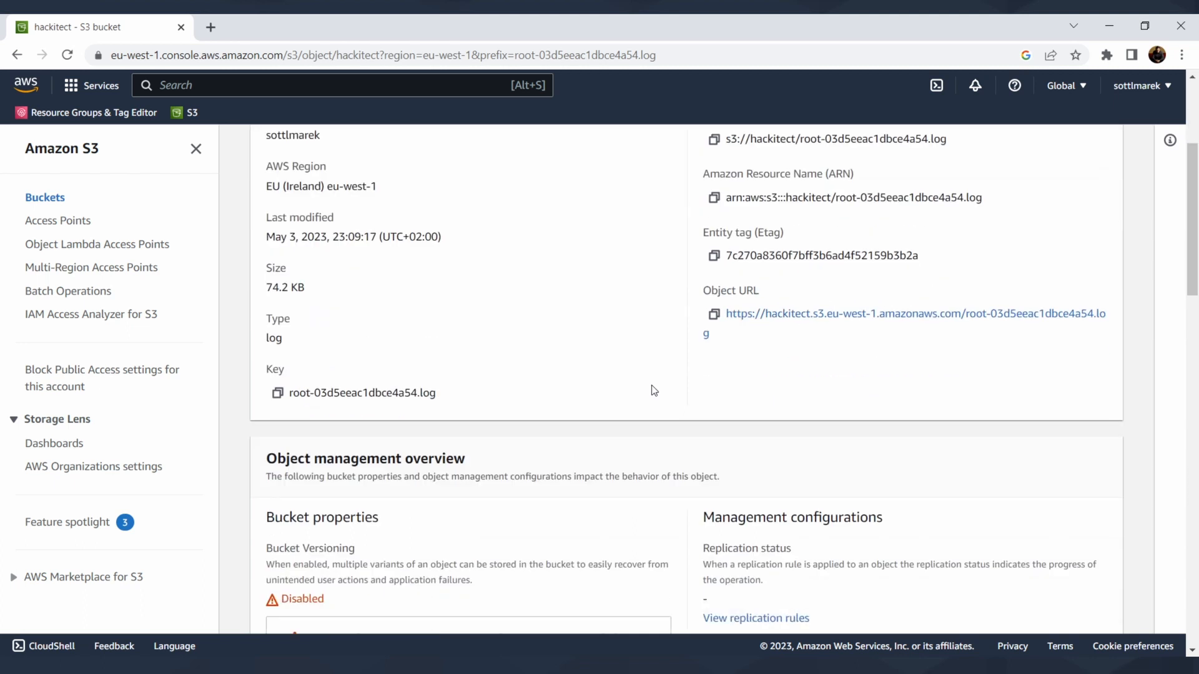
scroll(690, 382, "down", 3)
scroll(690, 382, "up", 6)
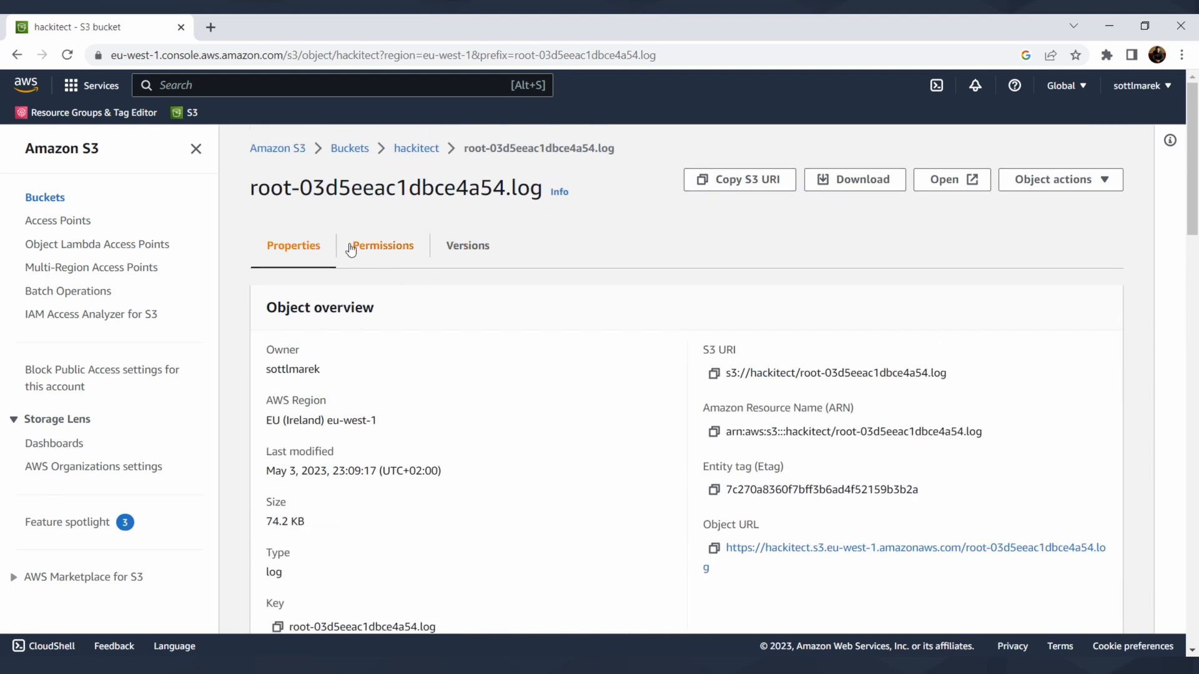
Go to the hackitect bucket, select the session's .log object there and open the log file.
left_click(418, 148)
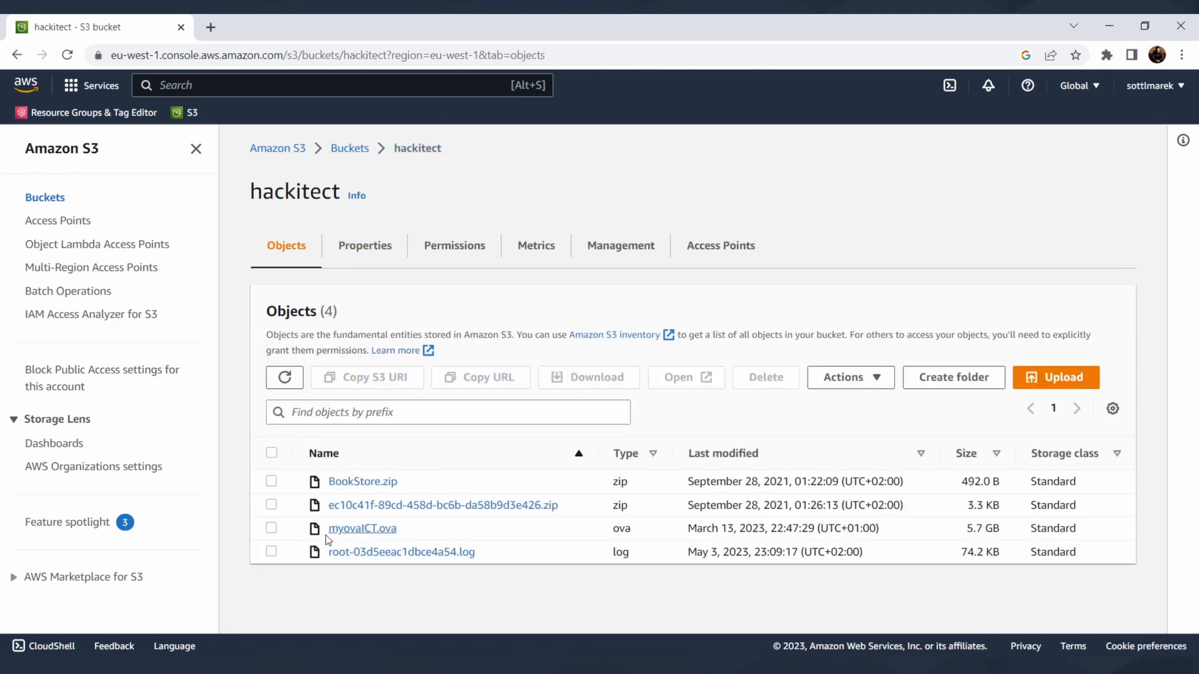
left_click(412, 553)
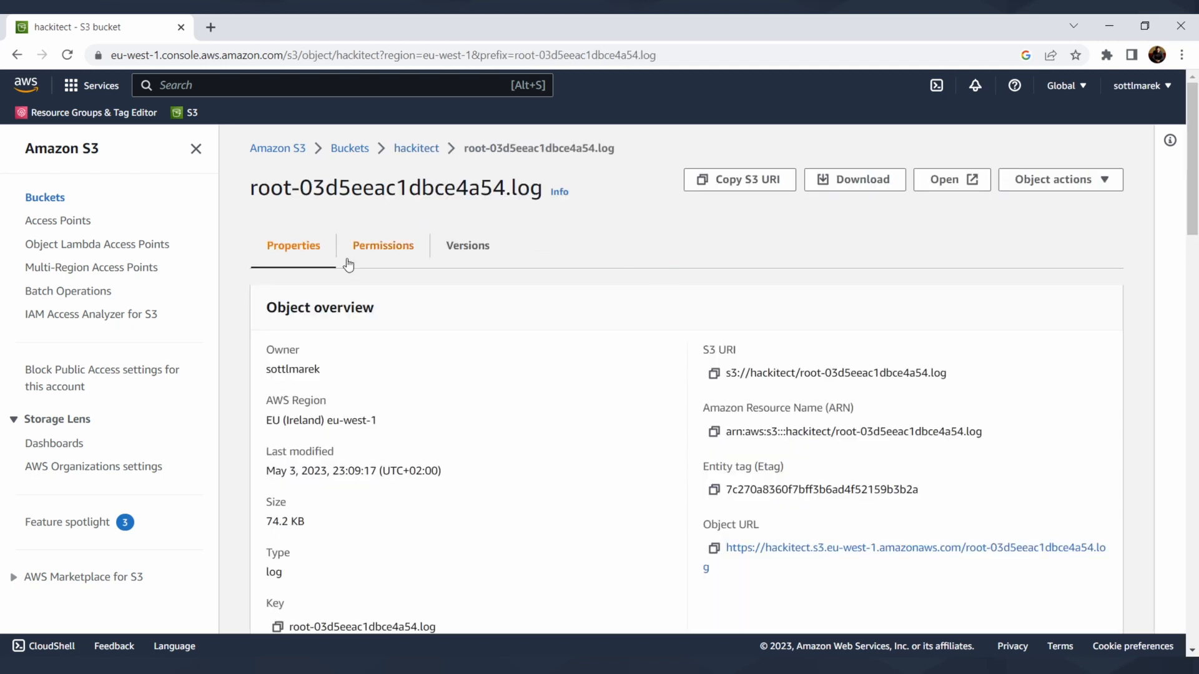
left_click_drag(312, 190, 470, 189)
left_click(676, 268)
left_click(942, 179)
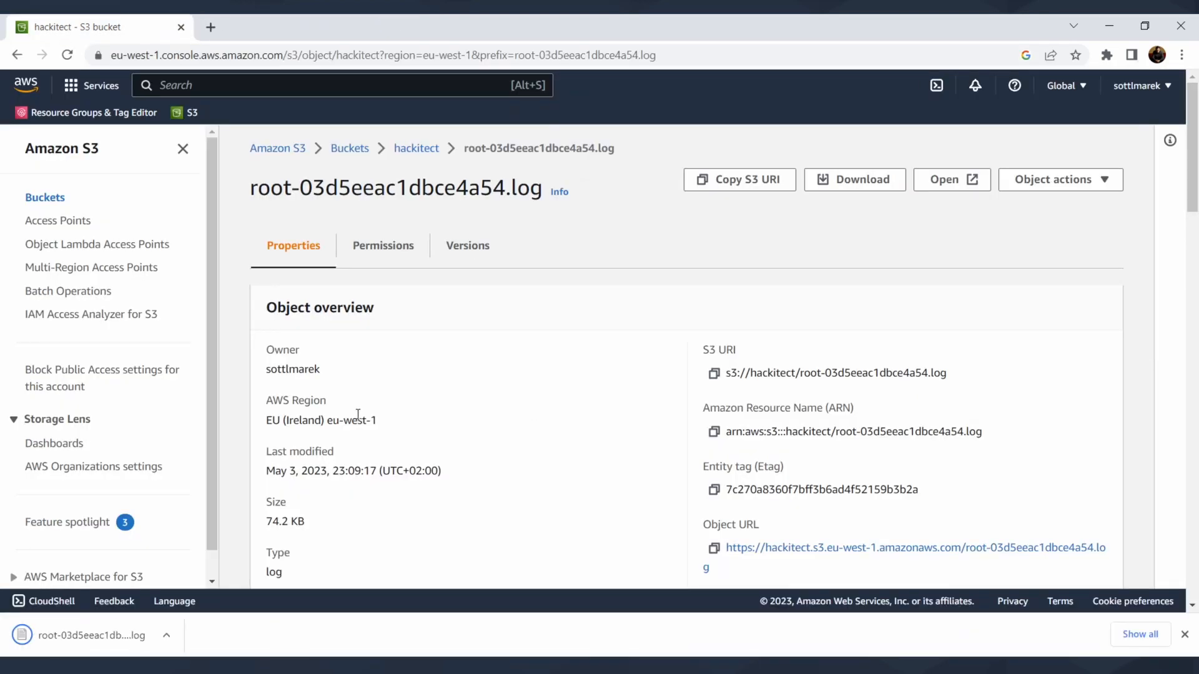
left_click(91, 635)
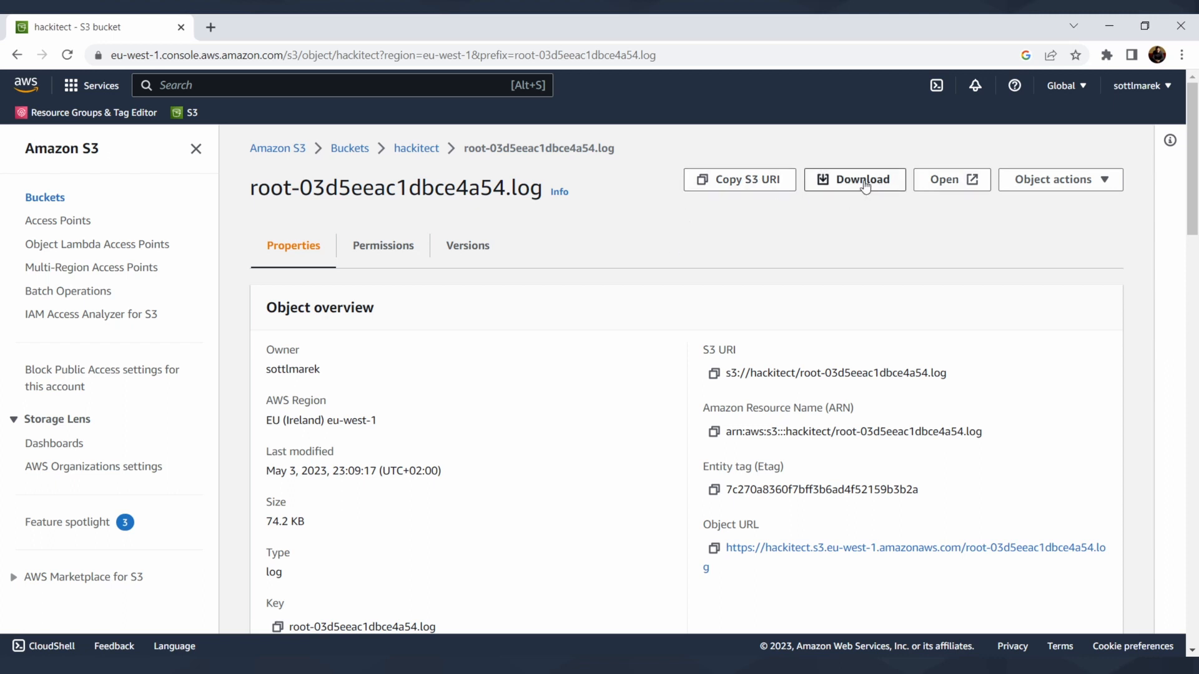
Open the log object again and examine the session commands and output recorded in it.
left_click(1027, 184)
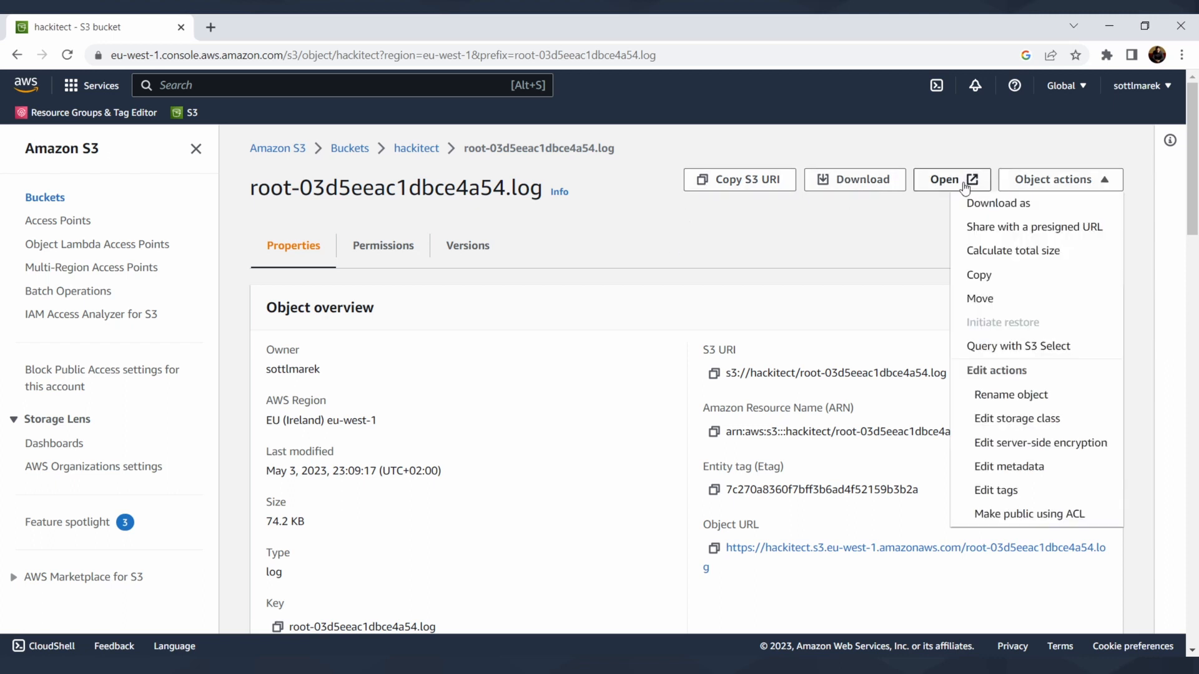
left_click(944, 182)
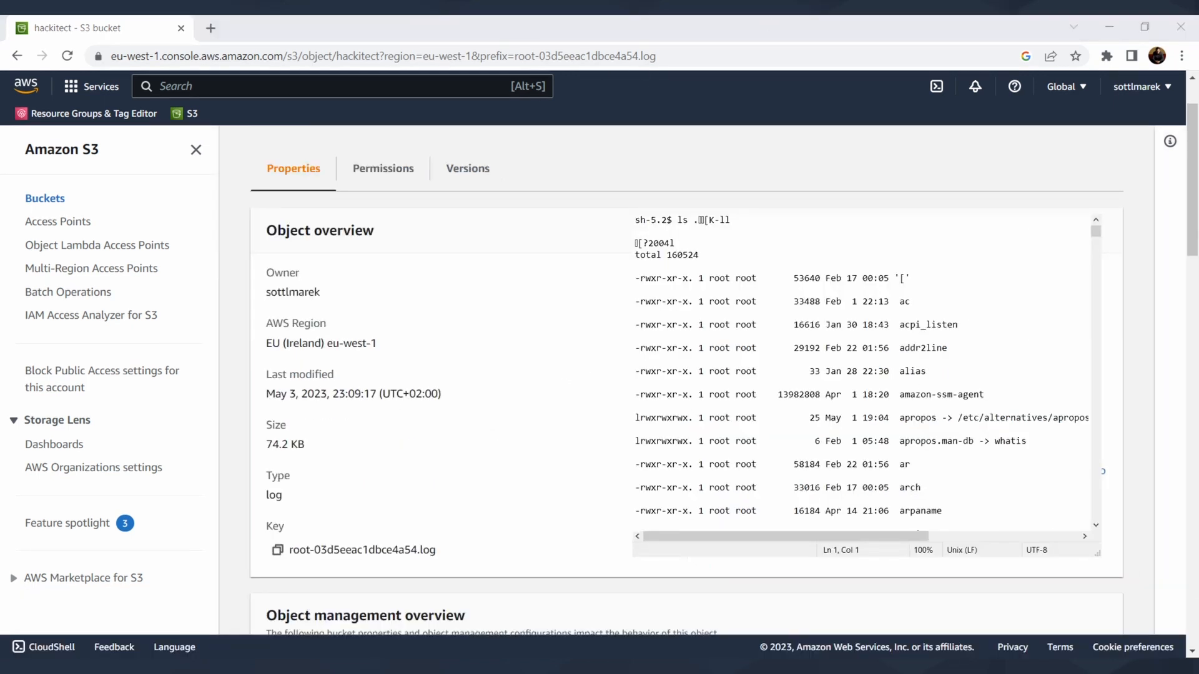
scroll(861, 374, "down", 2)
scroll(861, 375, "up", 3)
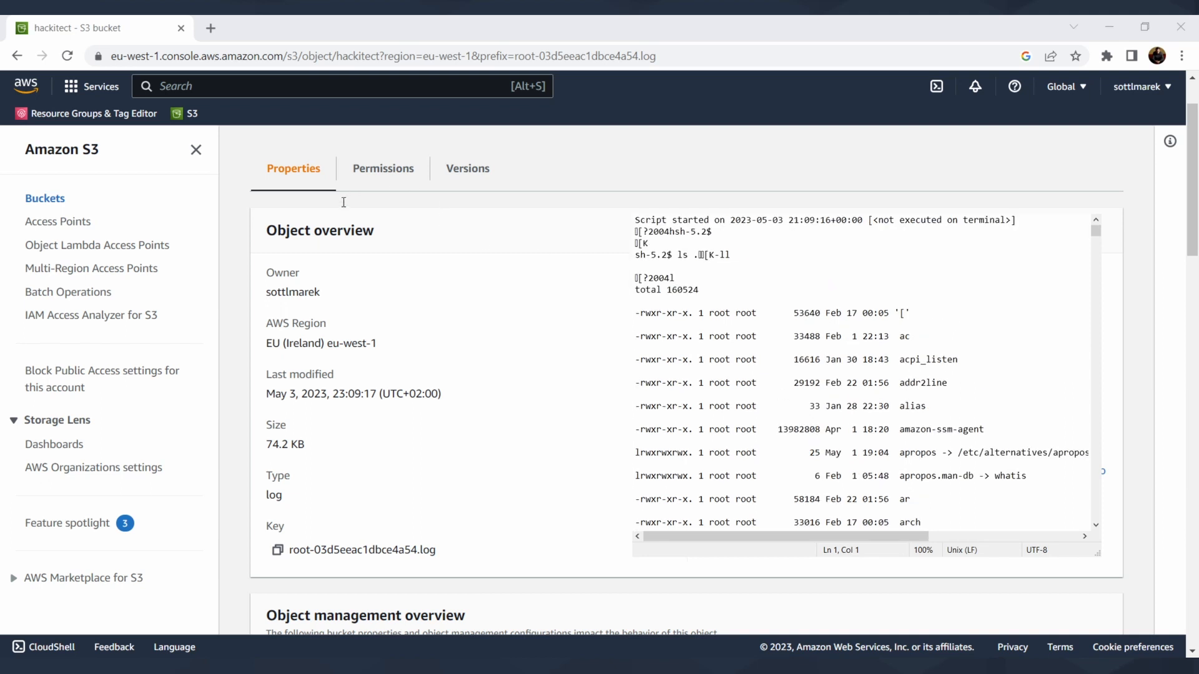
Examine the session start line and the recorded directory listing in the session log file.
left_click_drag(635, 220, 774, 268)
left_click(772, 268)
scroll(724, 273, "down", 2)
scroll(699, 266, "up", 2)
left_click_drag(674, 254, 723, 248)
left_click(762, 257)
left_click(722, 248)
scroll(781, 261, "down", 4)
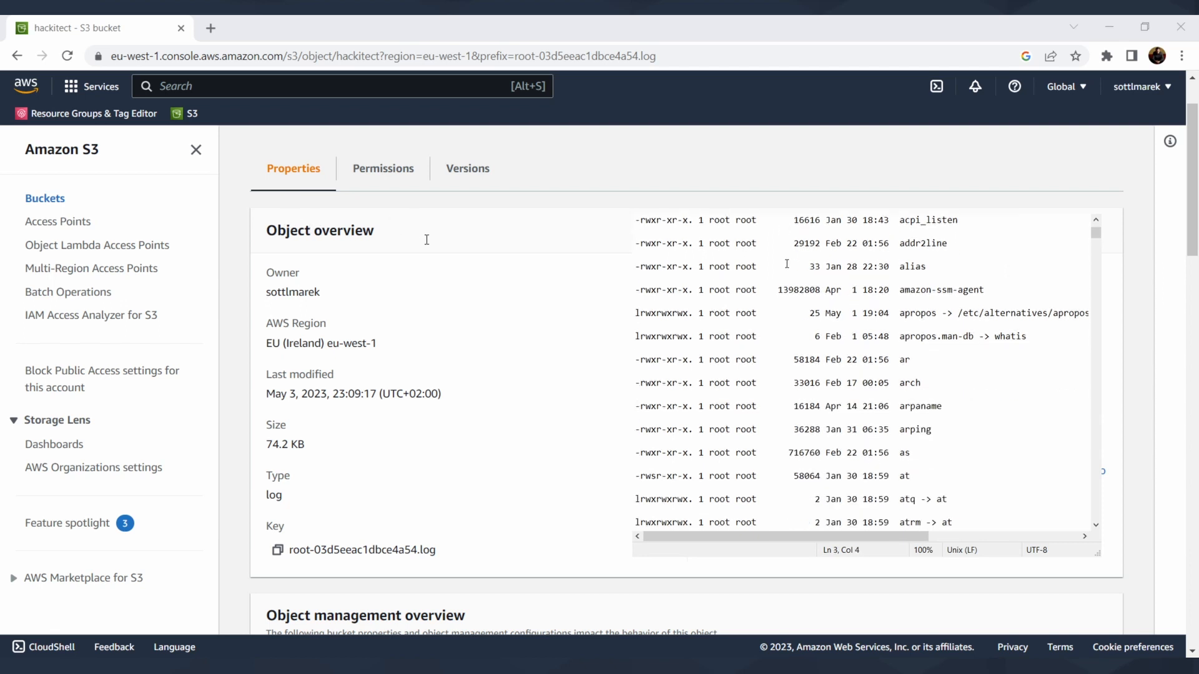
scroll(793, 266, "down", 8)
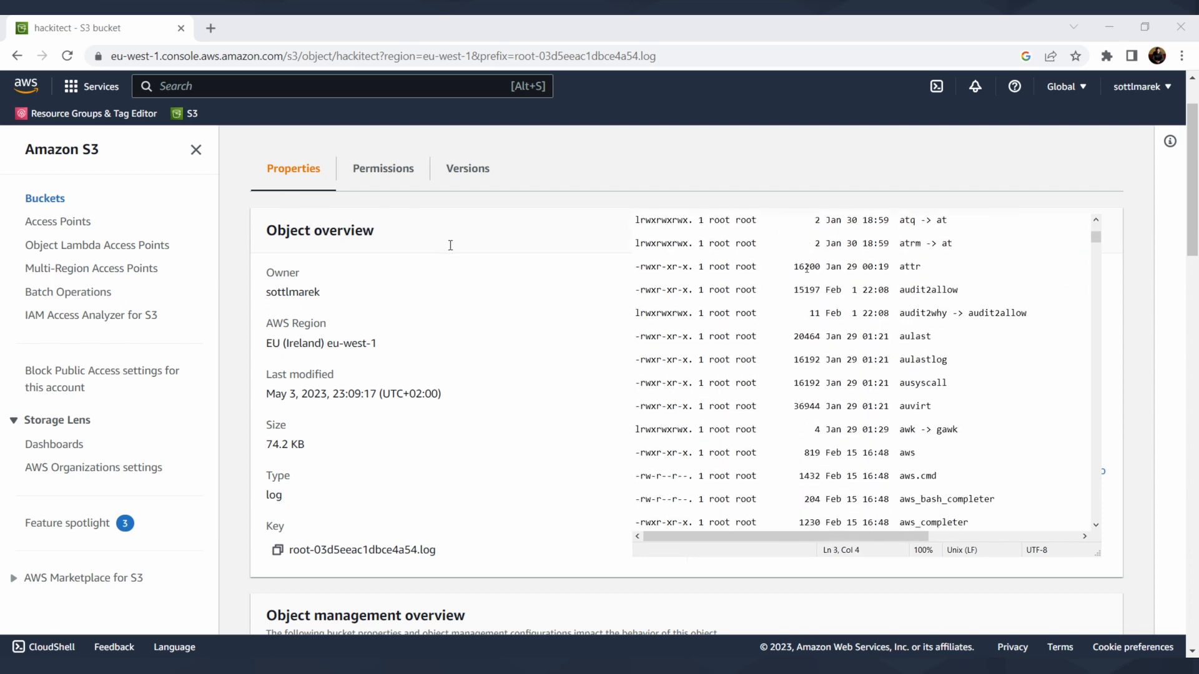
scroll(808, 268, "down", 15)
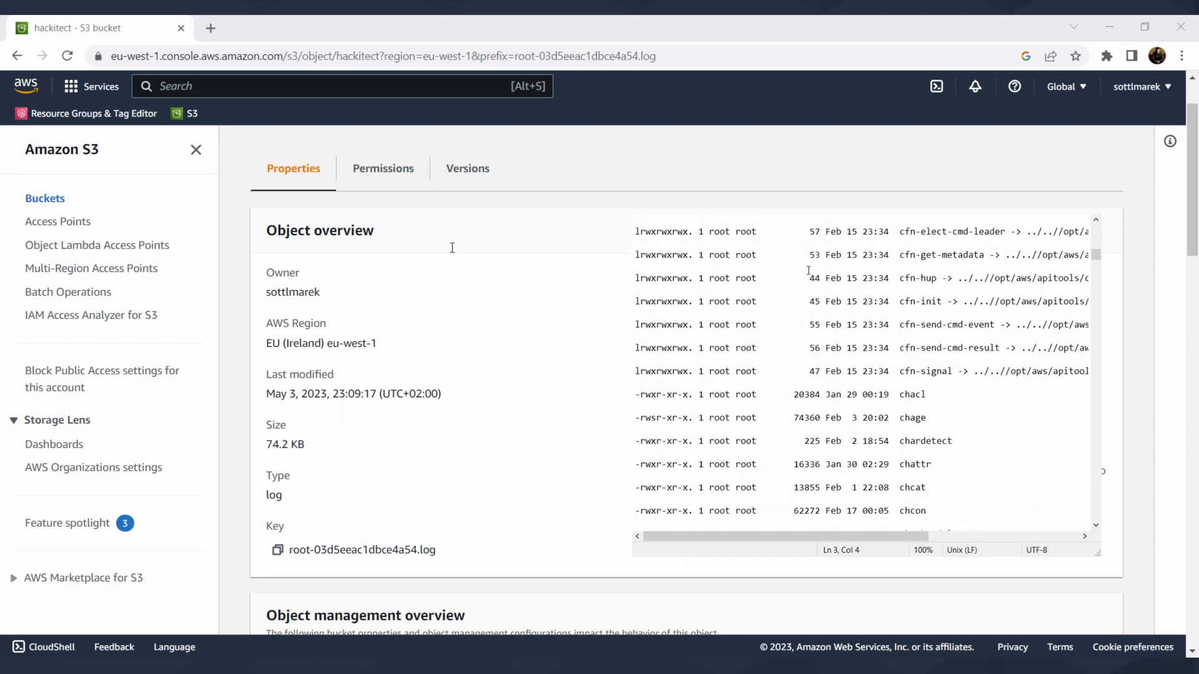
scroll(809, 270, "down", 20)
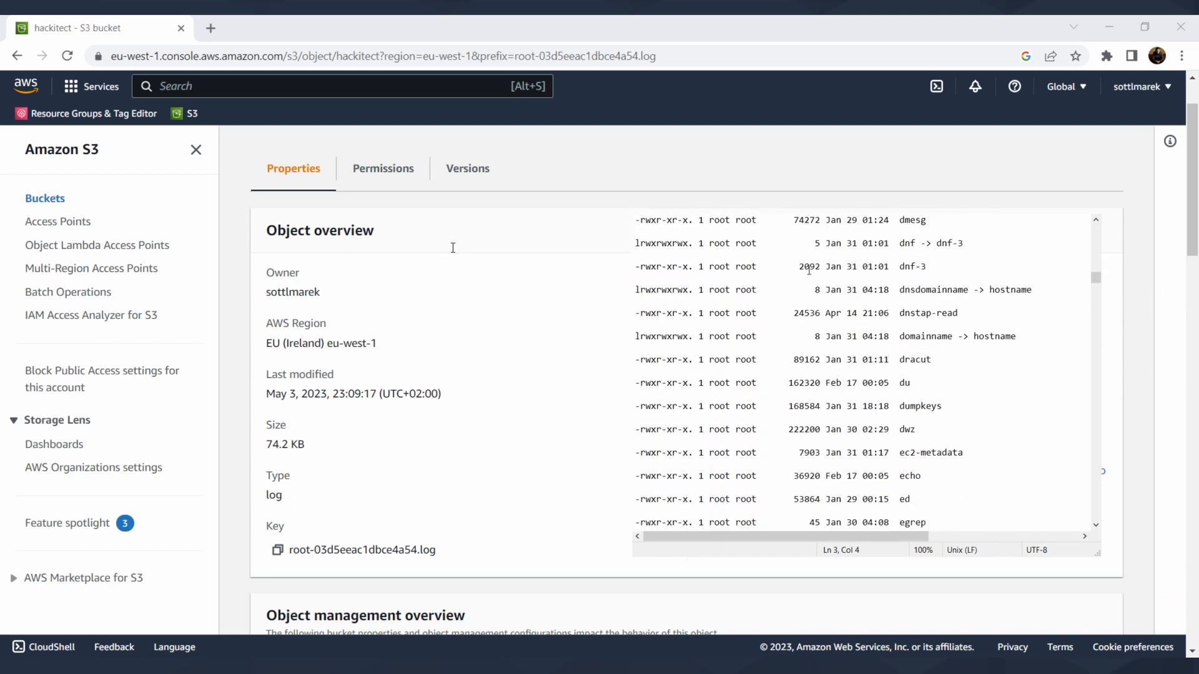
scroll(809, 269, "down", 20)
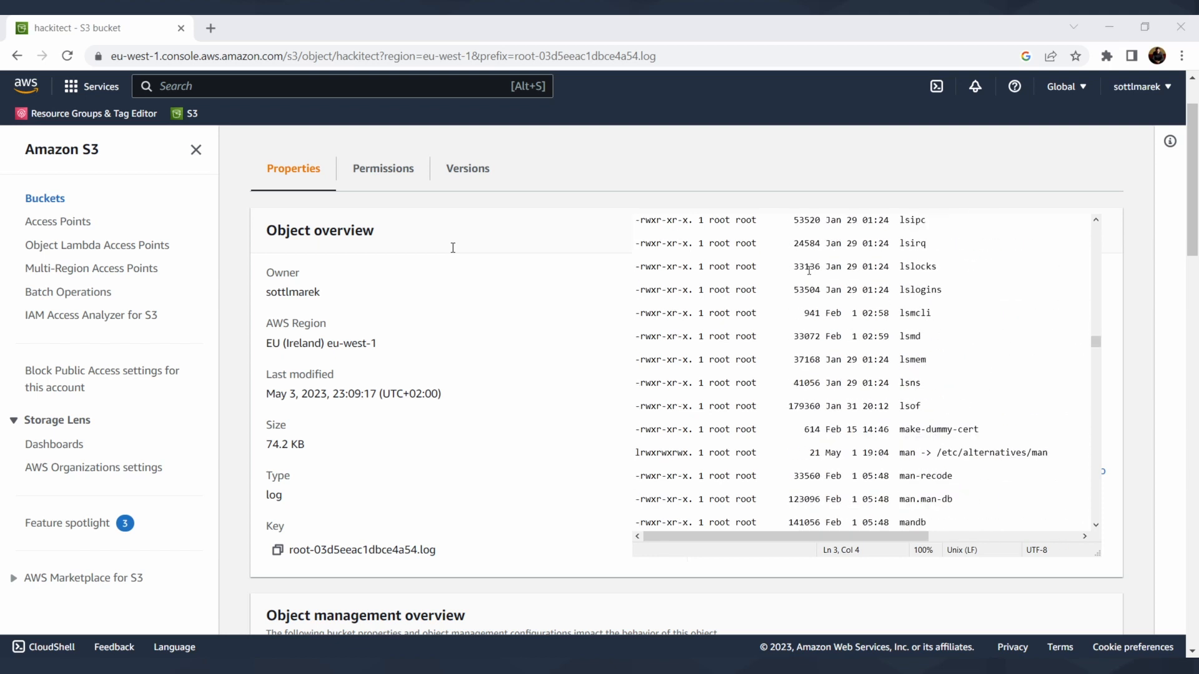
scroll(809, 270, "down", 20)
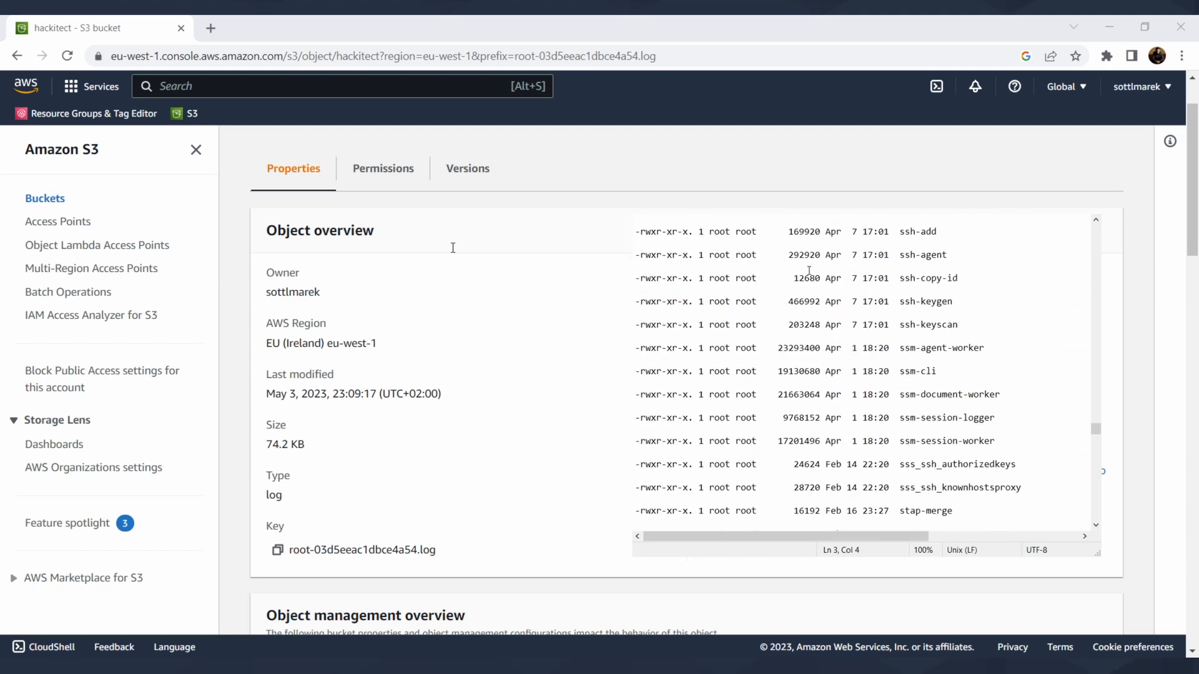
scroll(809, 270, "down", 20)
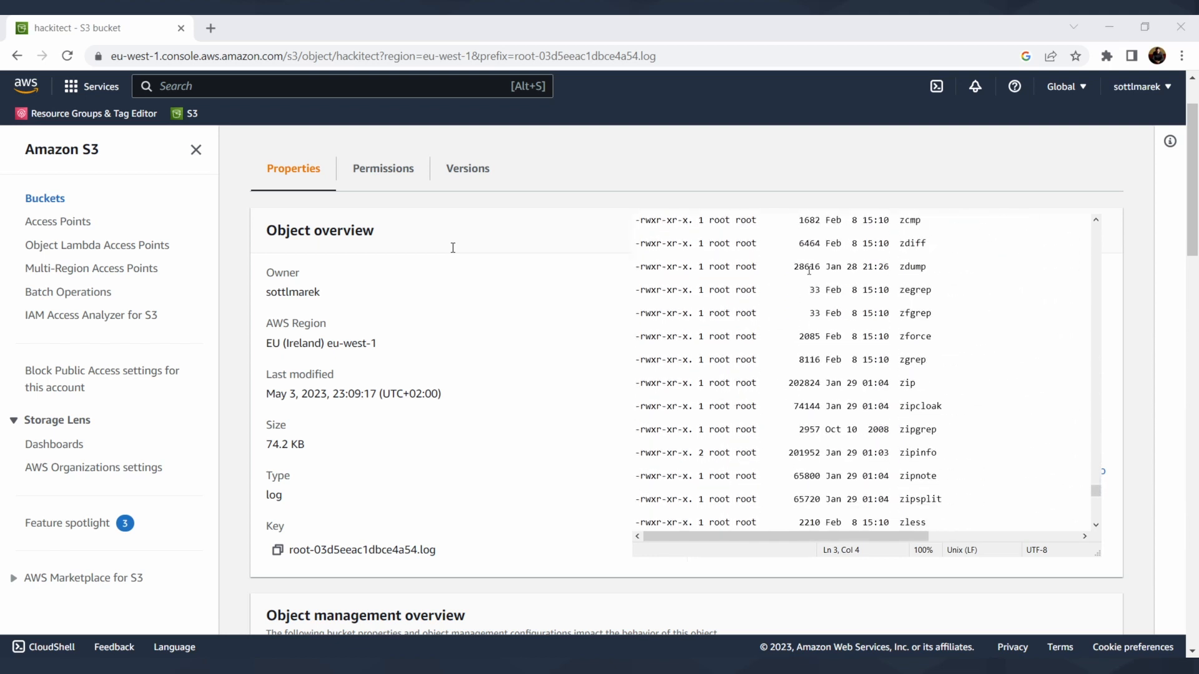
Examine the vim hello.txt command and the editor output recorded near the end of the log, and close the log file.
scroll(809, 269, "down", 2)
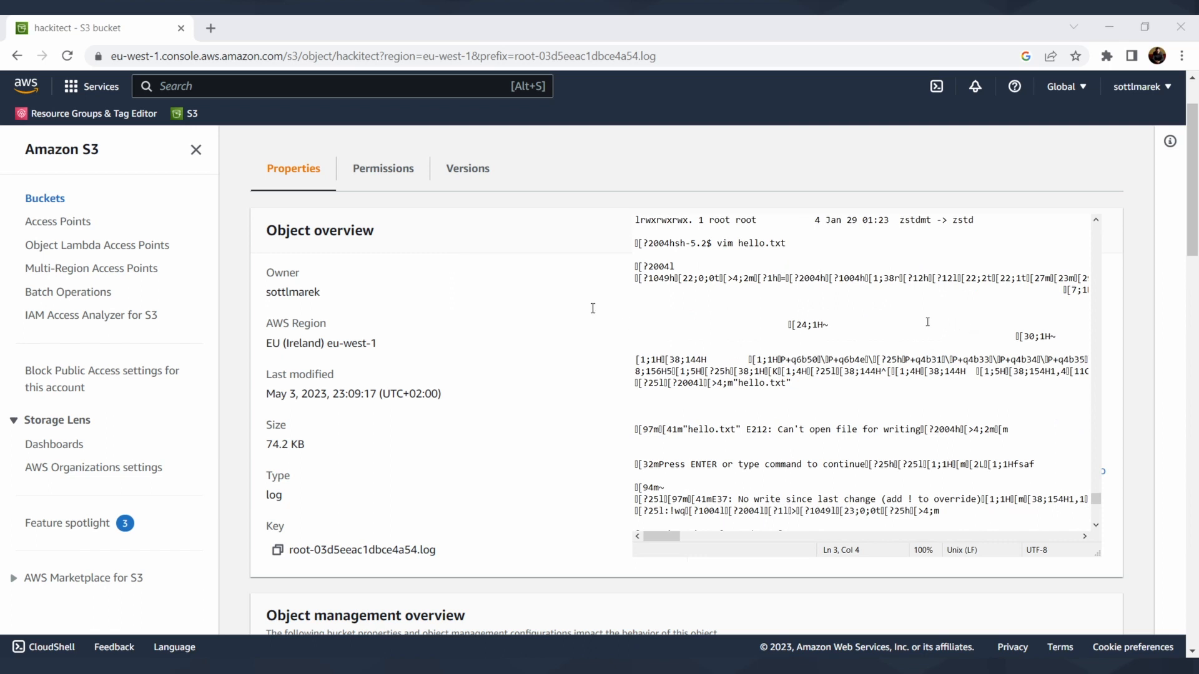
scroll(927, 321, "down", 2)
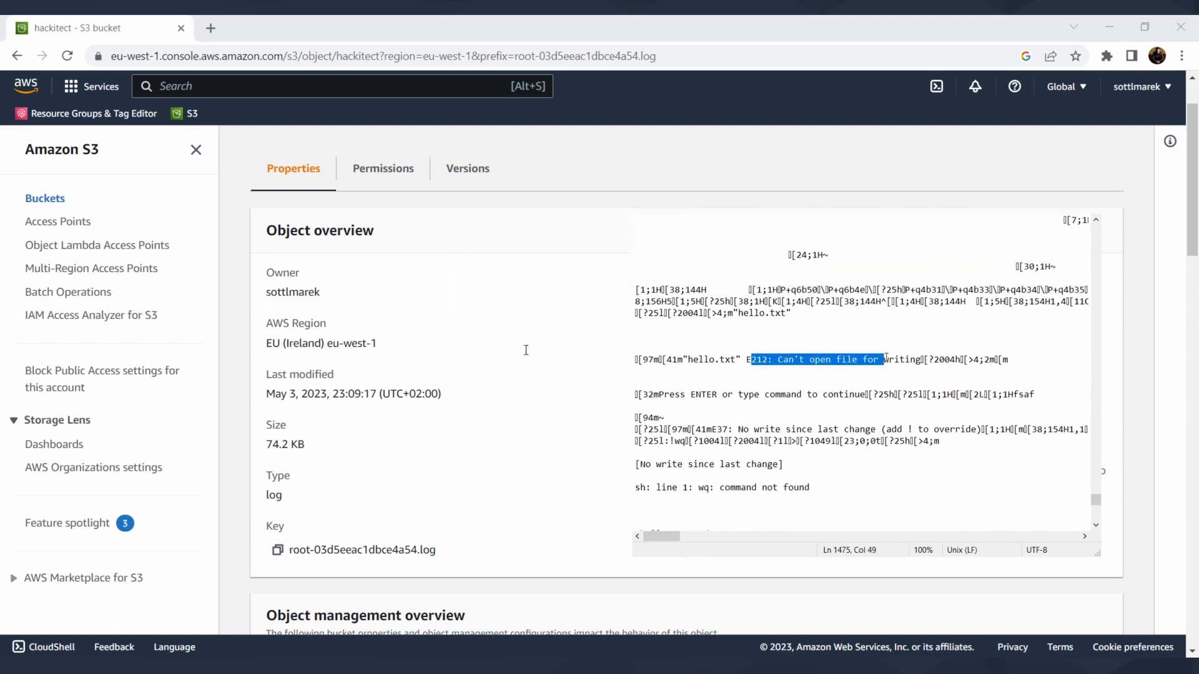
left_click_drag(885, 357, 1010, 357)
left_click(1012, 356)
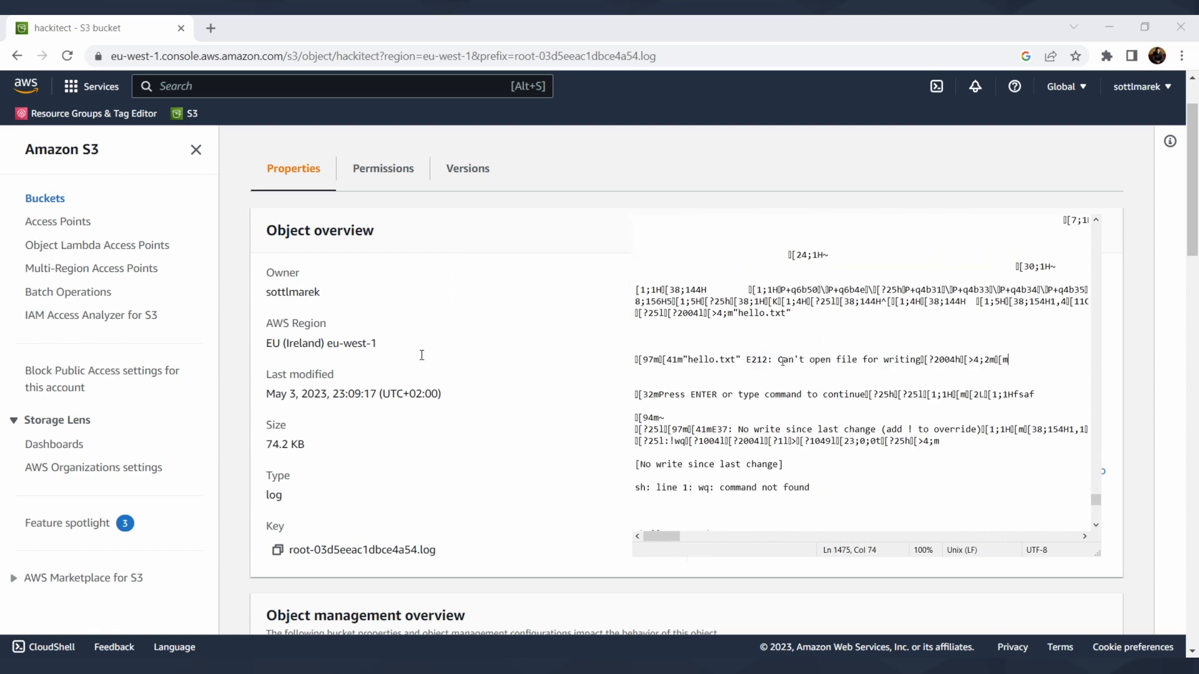
left_click_drag(782, 361, 927, 354)
left_click(926, 356)
left_click(802, 383)
left_click(922, 390)
scroll(911, 415, "down", 4)
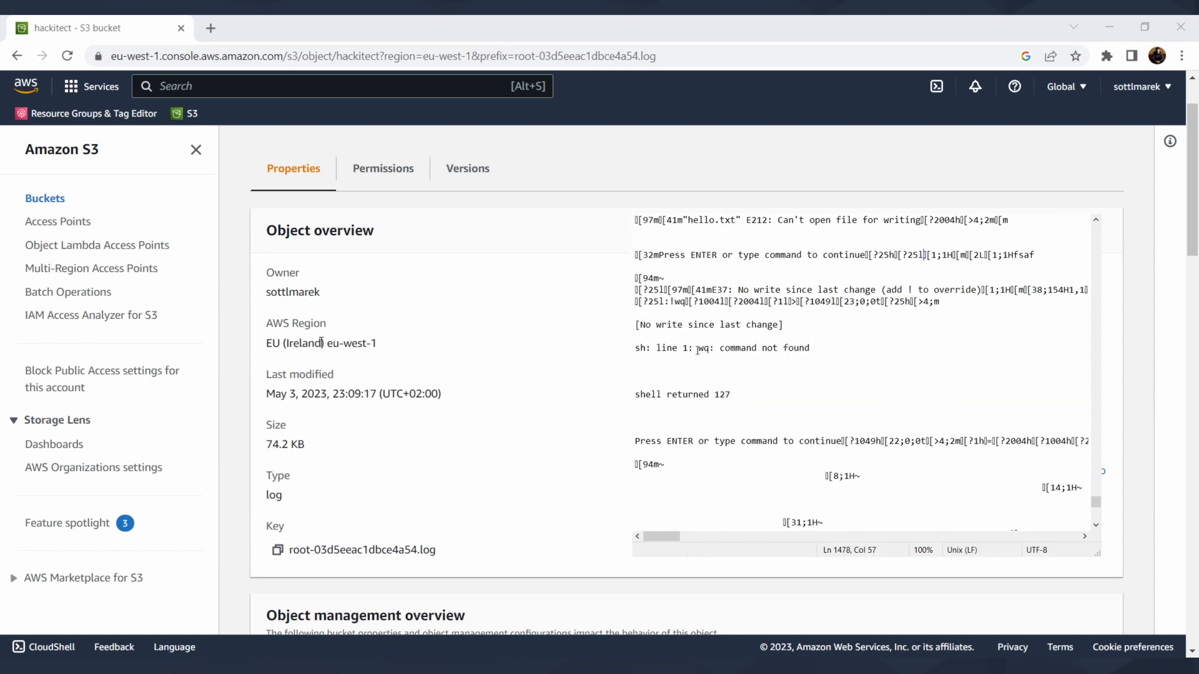
left_click(798, 347)
scroll(793, 380, "down", 3)
scroll(798, 392, "down", 4)
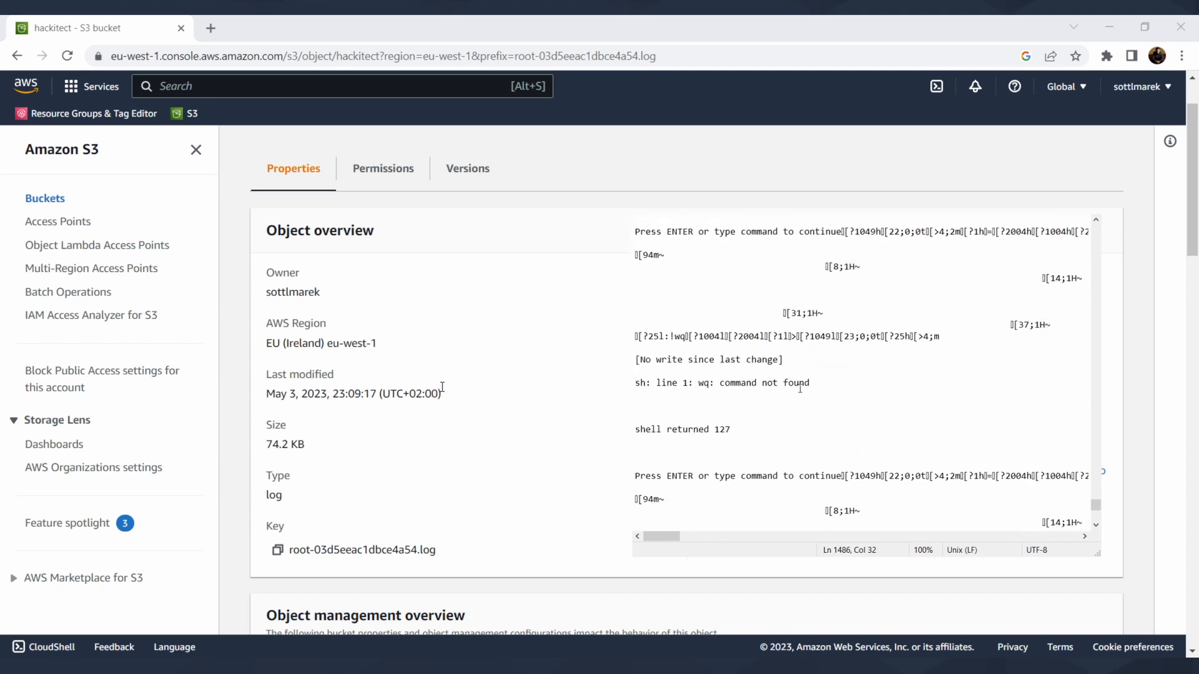
scroll(801, 388, "down", 4)
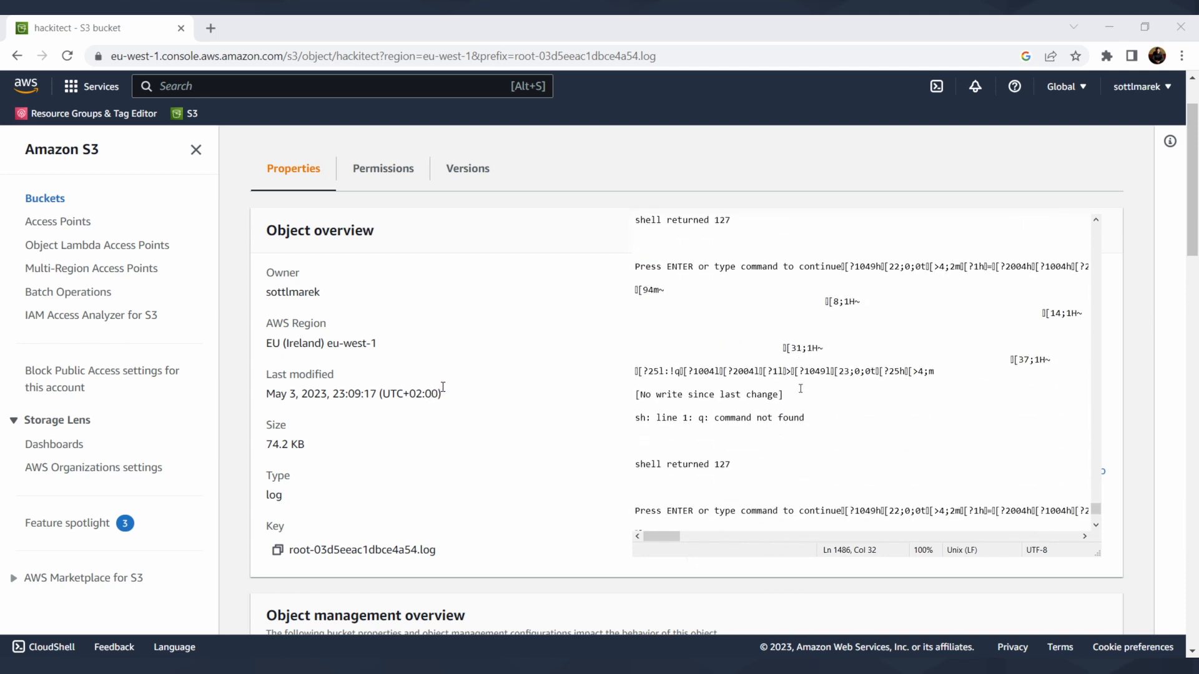
scroll(802, 387, "up", 3)
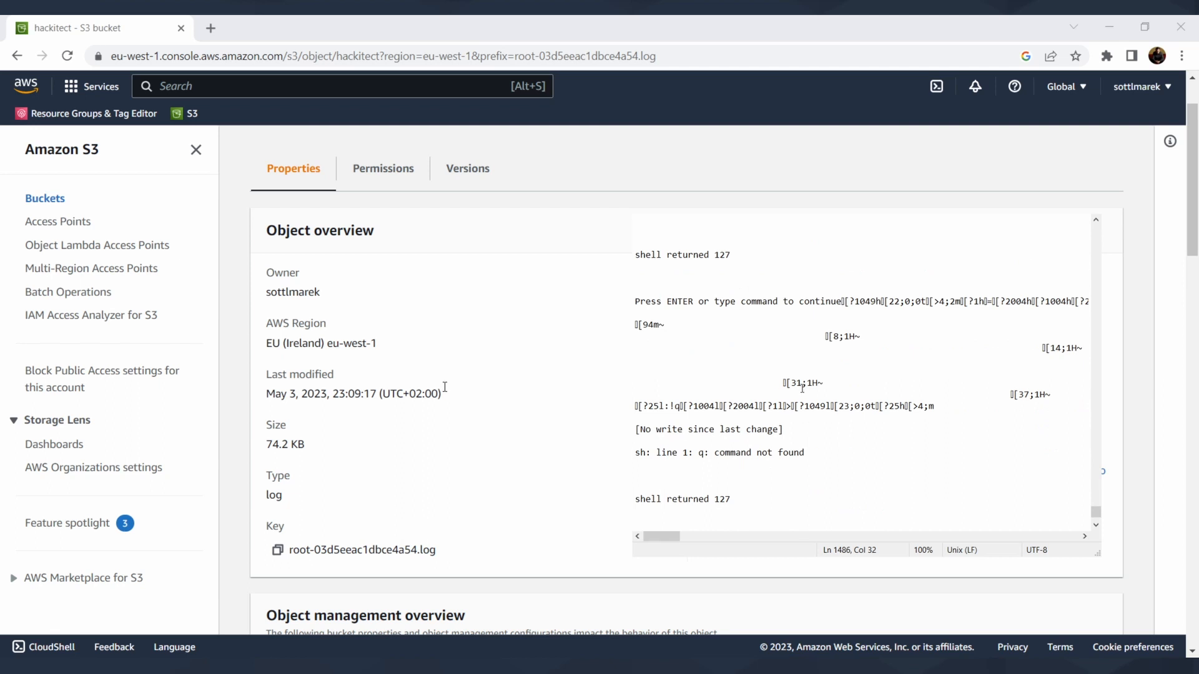
scroll(840, 402, "up", 2)
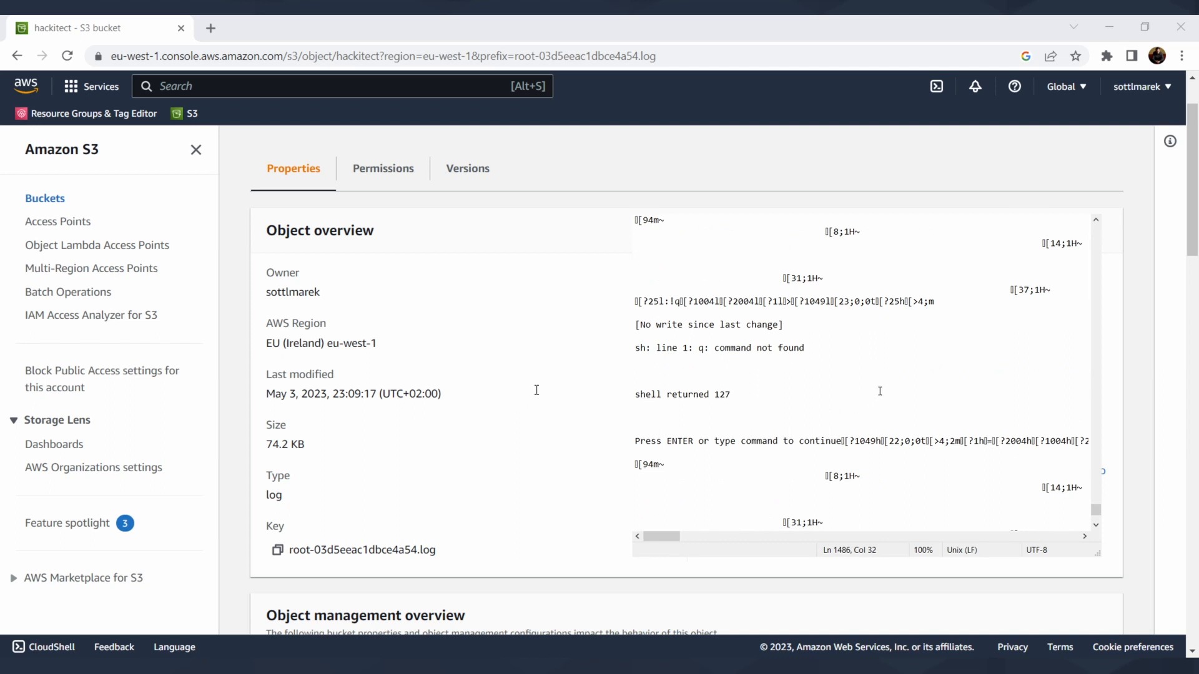
scroll(881, 390, "down", 2)
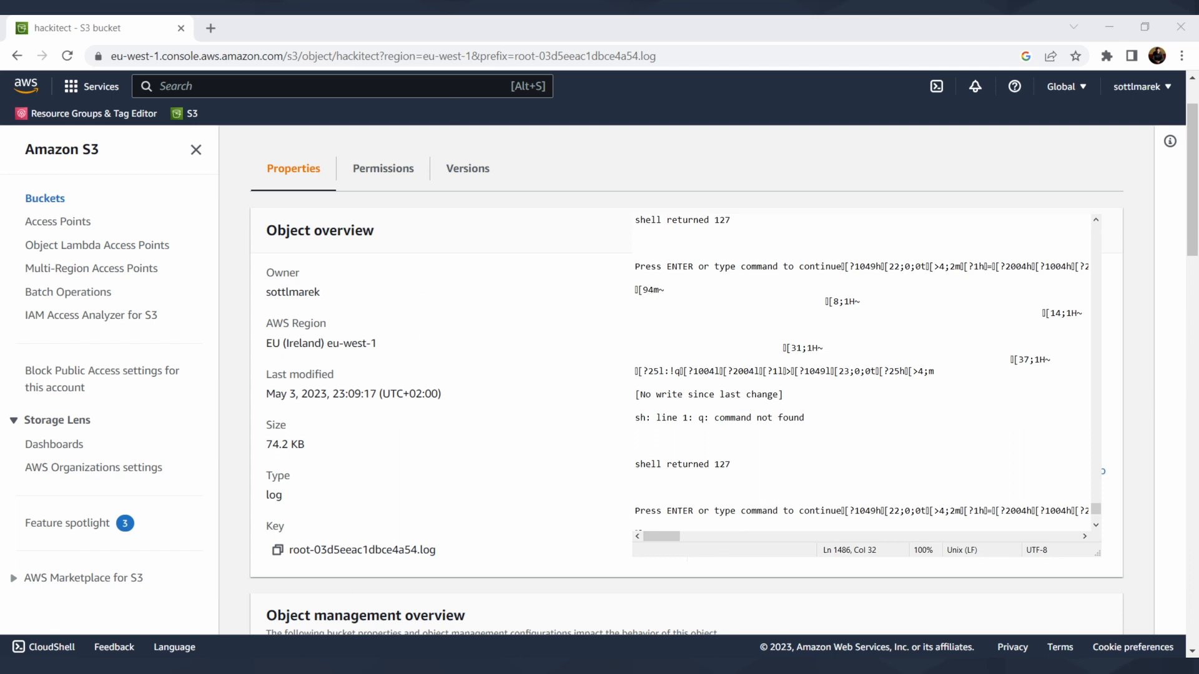
key("alt+F4")
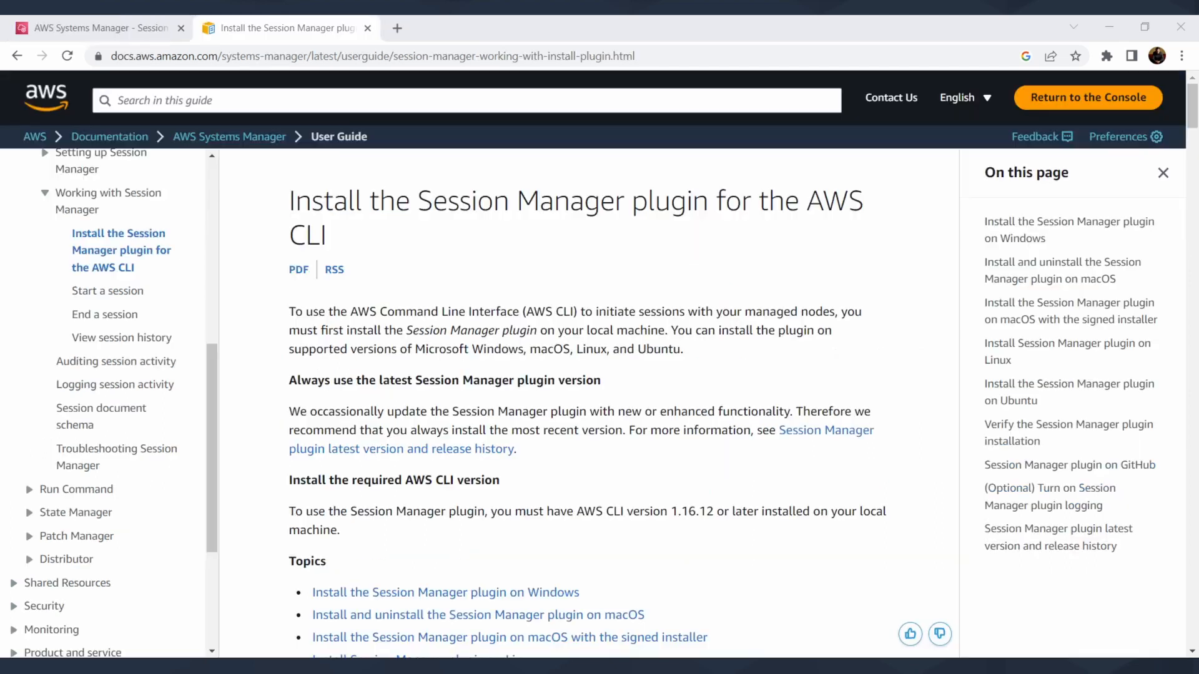
Read the AWS guide on installing the Session Manager plugin for the AWS CLI, covering the Windows and macOS instructions.
scroll(655, 313, "down", 2)
scroll(655, 313, "down", 10)
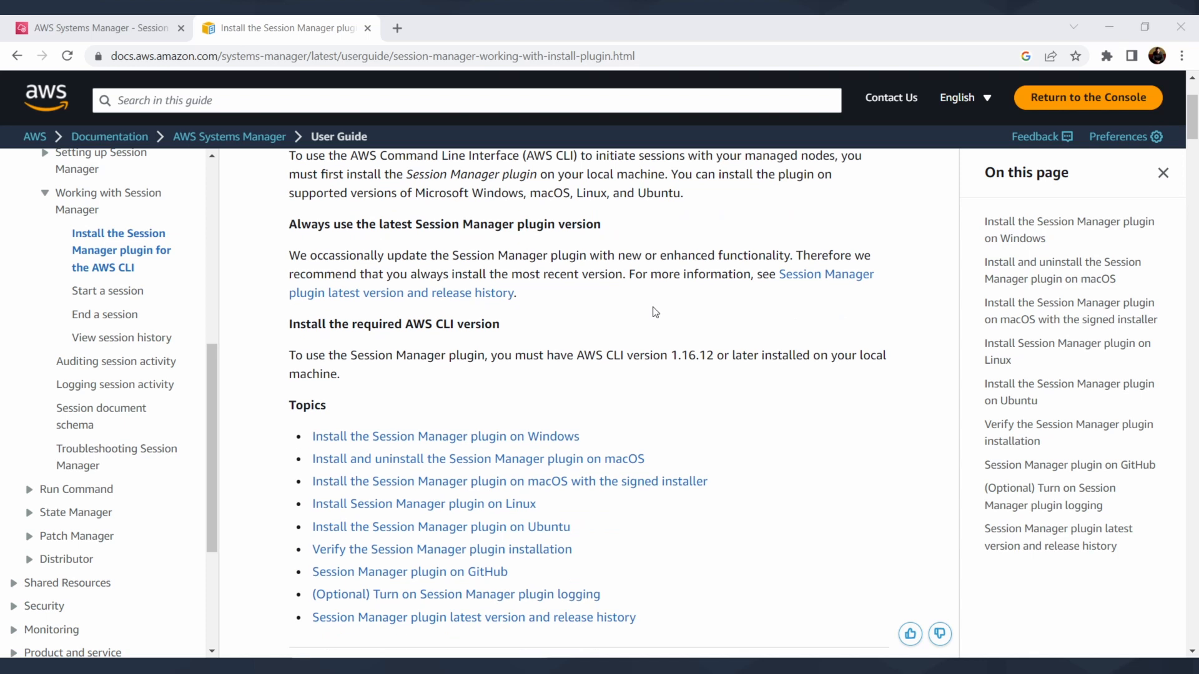
scroll(654, 314, "down", 3)
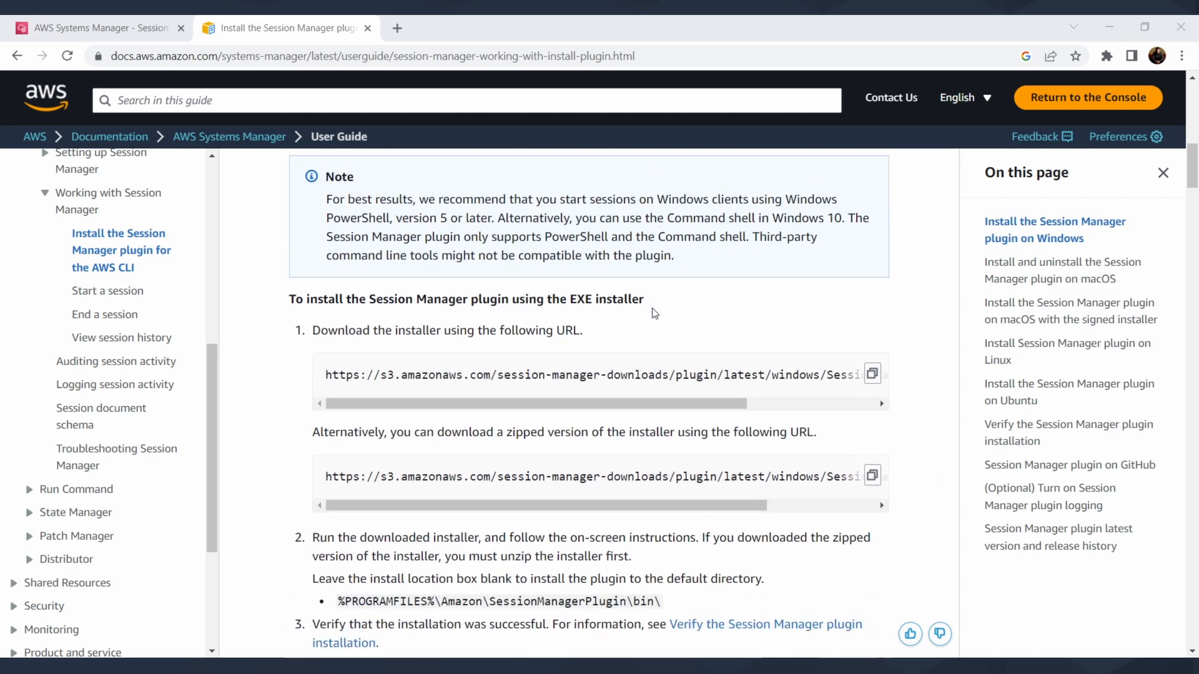
scroll(655, 313, "down", 13)
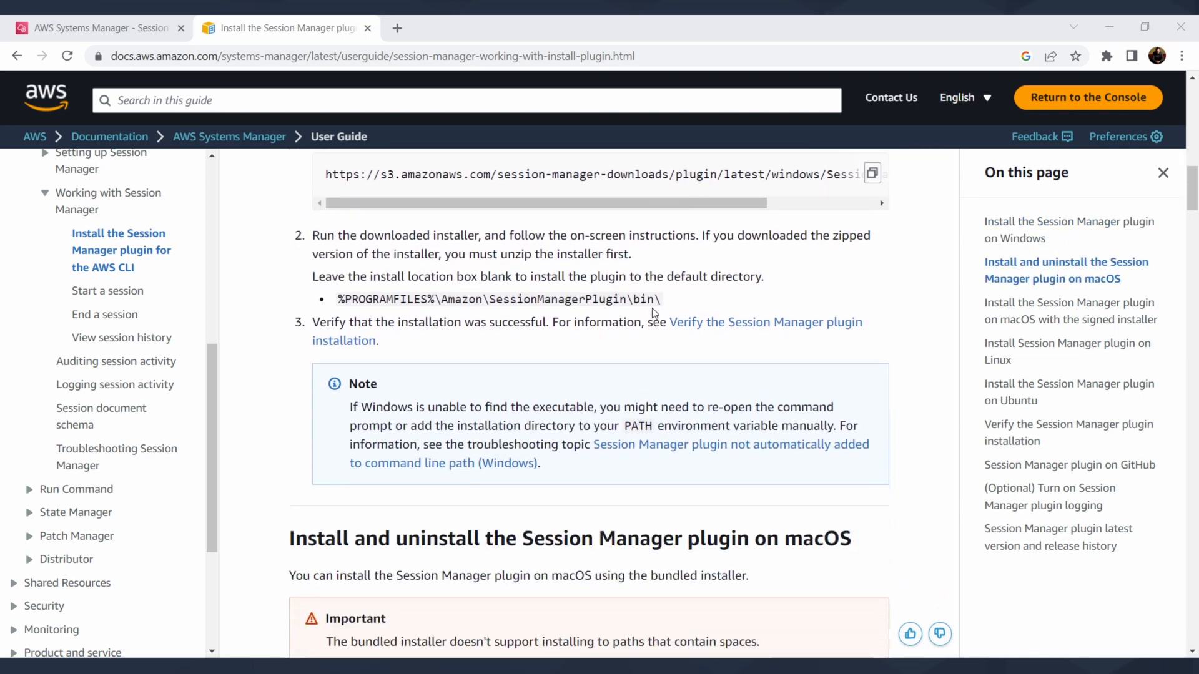
scroll(655, 314, "up", 4)
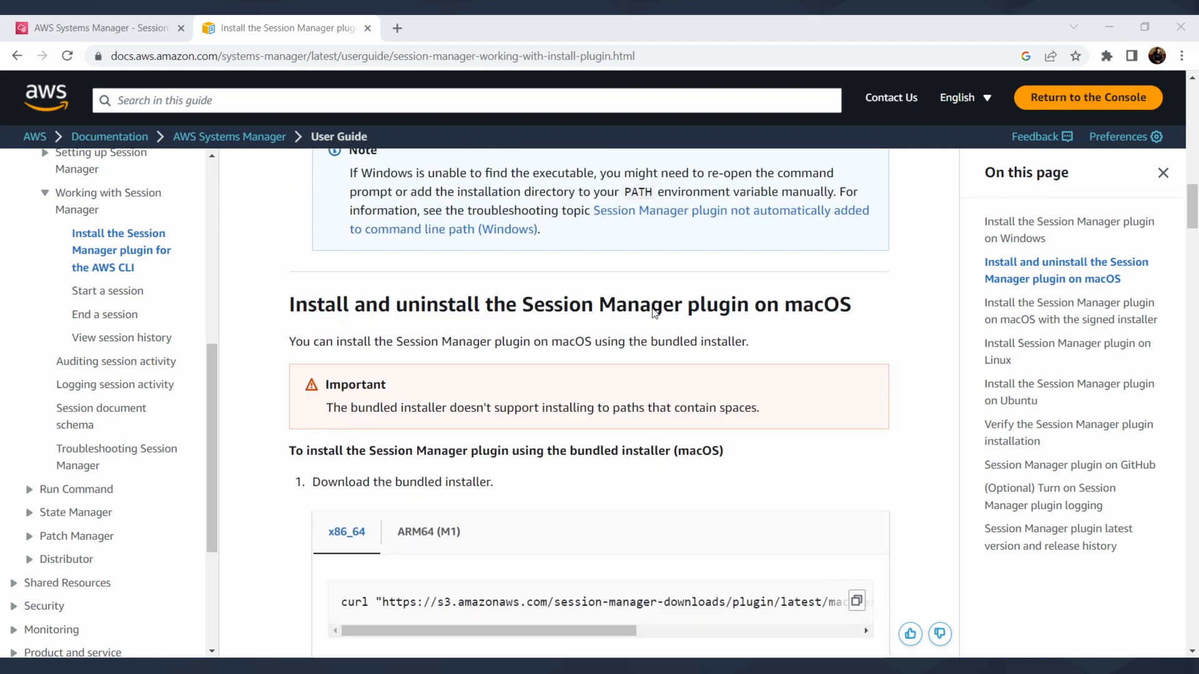
scroll(654, 314, "down", 5)
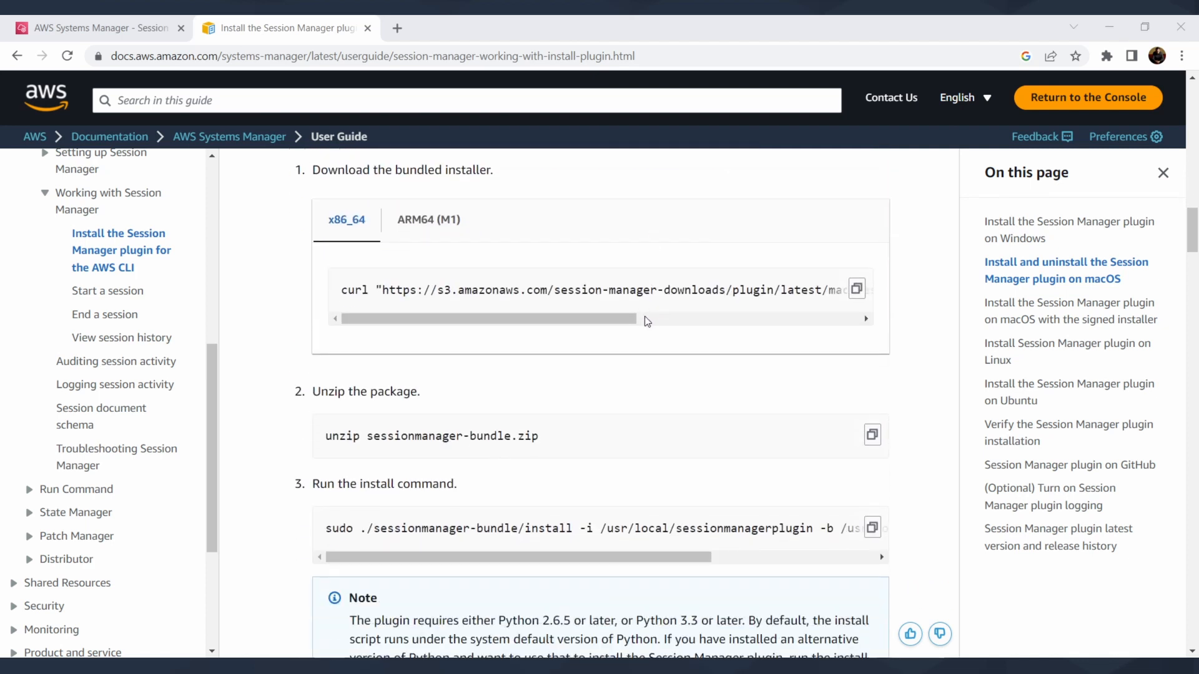
scroll(647, 322, "down", 5)
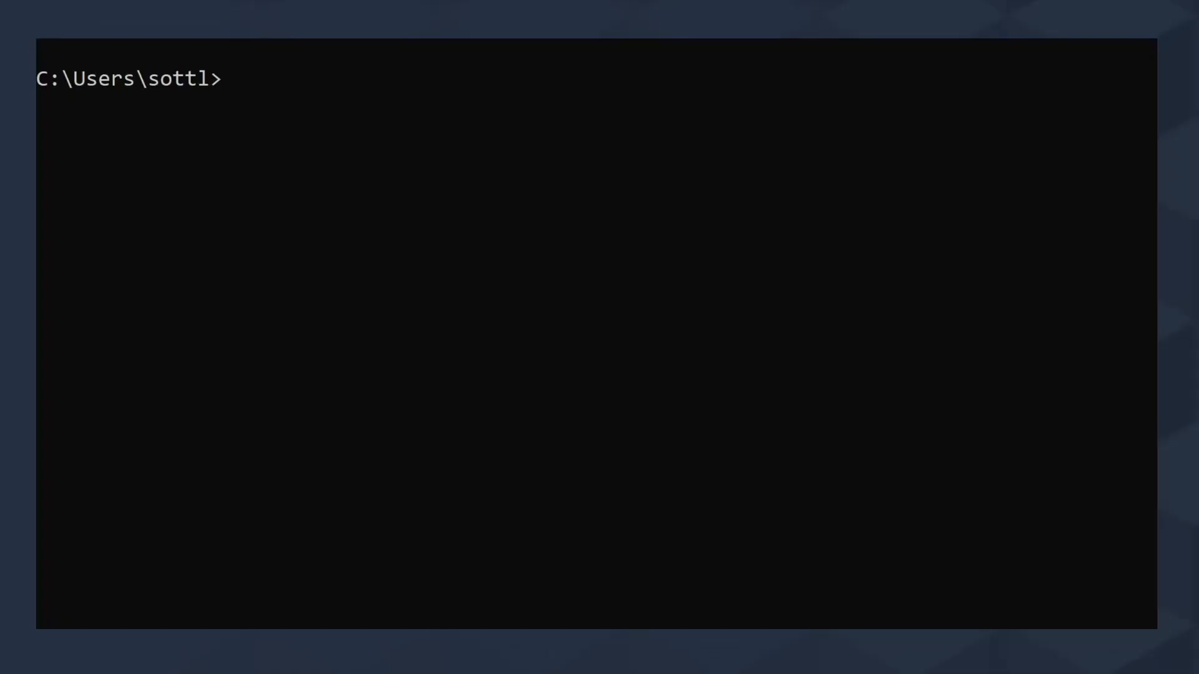
In the Windows command prompt, start an AWS SSM session to target i-0ebea1a1b0c52bc9b and run pwd and whoami in it.
type("aws ssm start-session --target i-0ebea1a1b0c52bc9b")
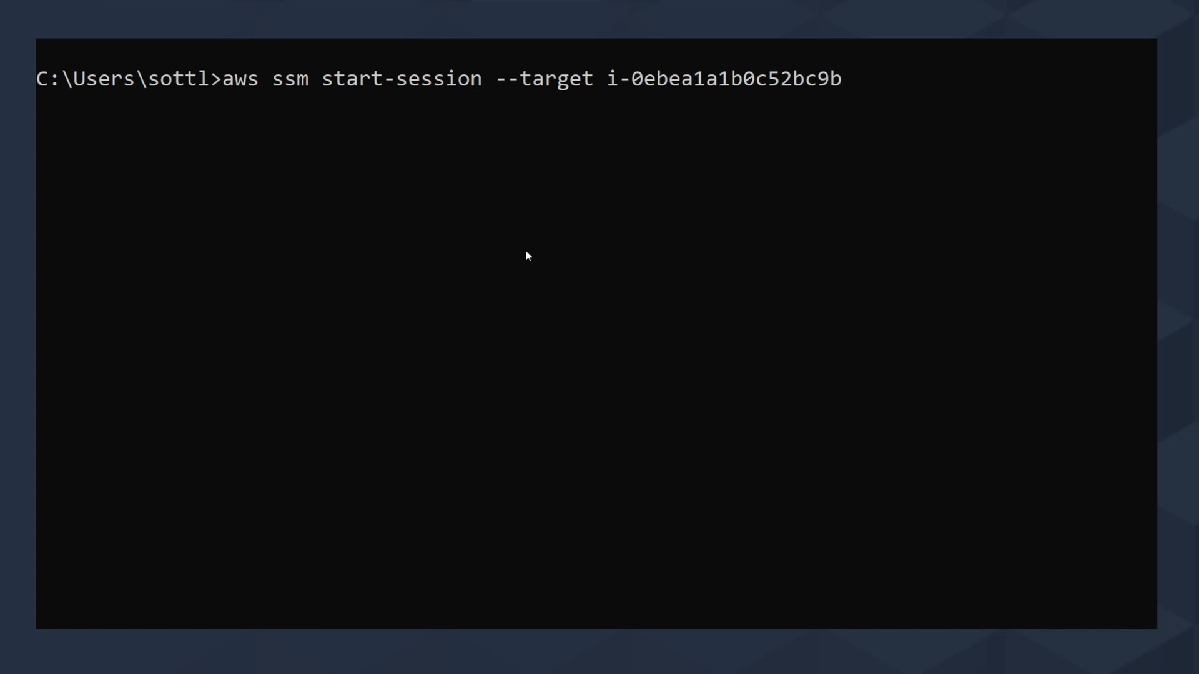
key("Return")
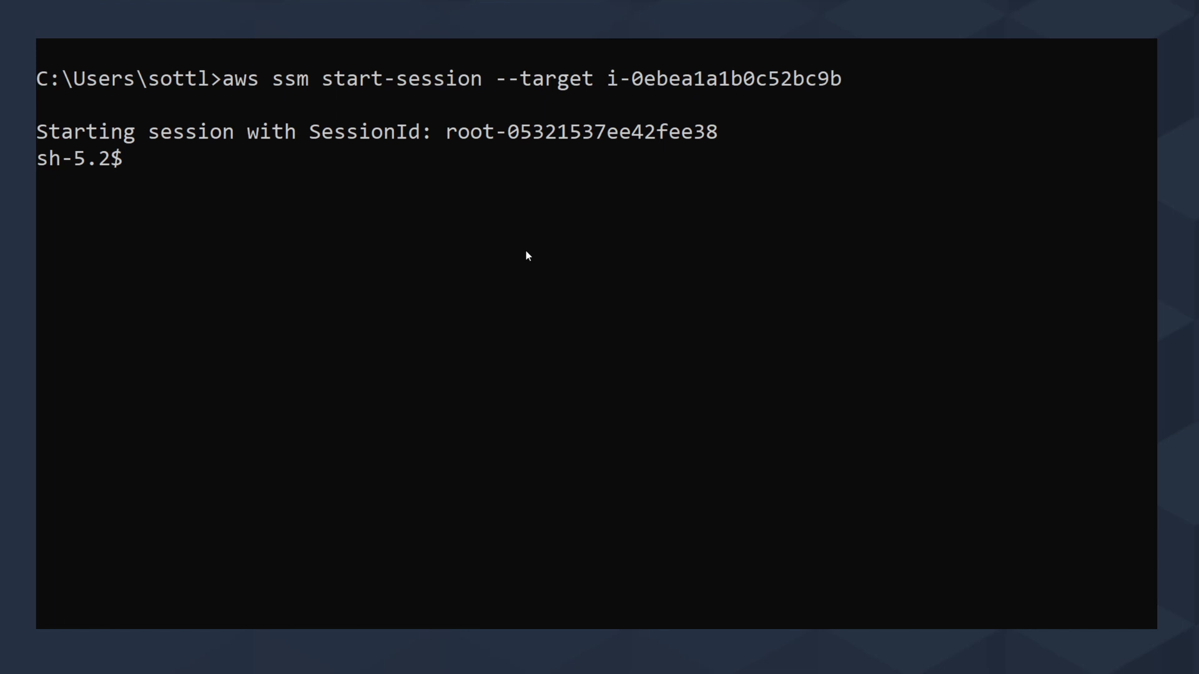
type("pwd")
key("Return")
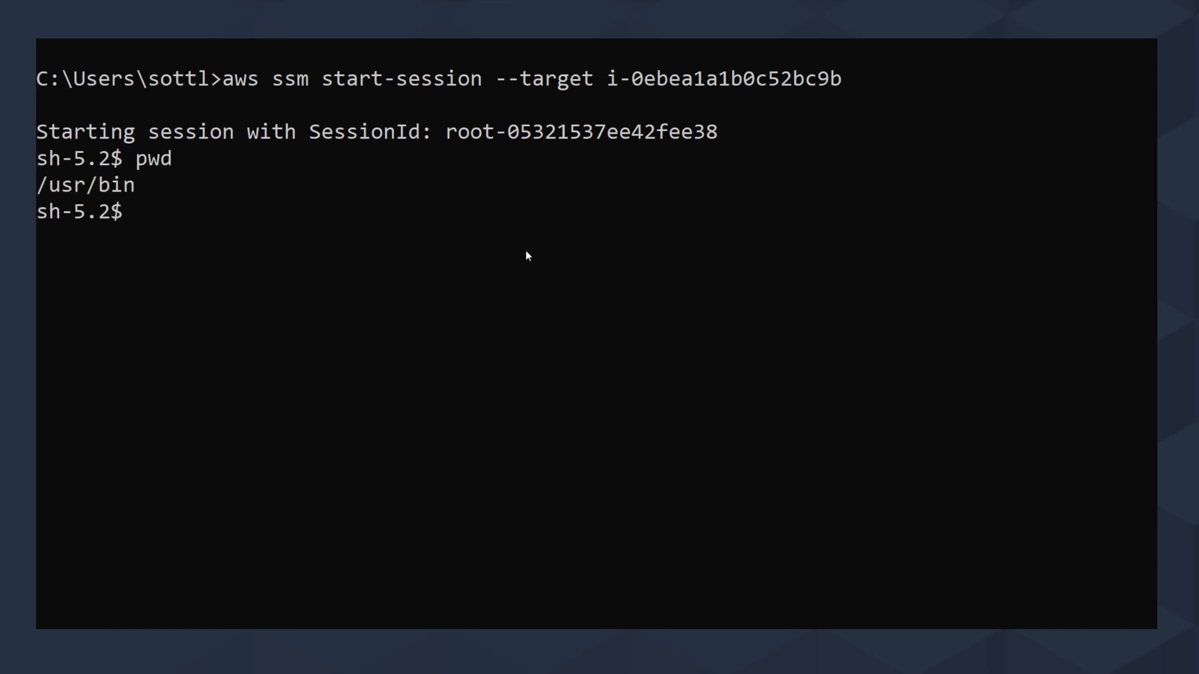
type("whoami")
key("Return")
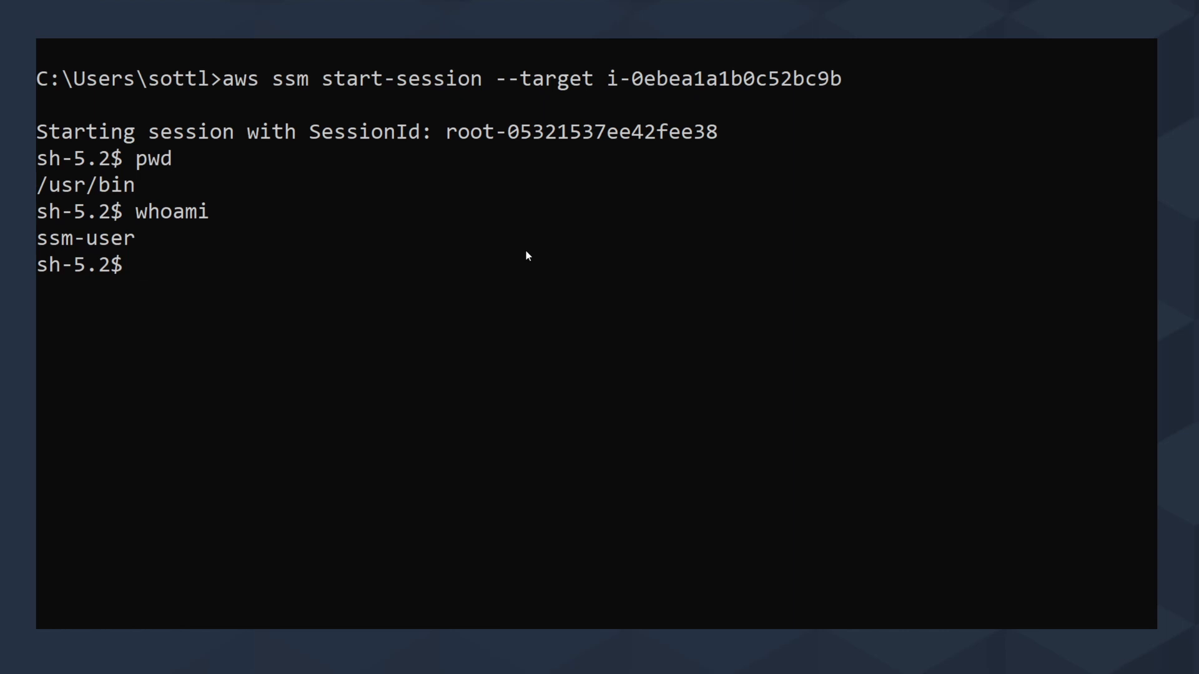
List the current directory with ls -la and exit the session.
type("ls -ls")
key("BackSpace")
type("a")
key("Return")
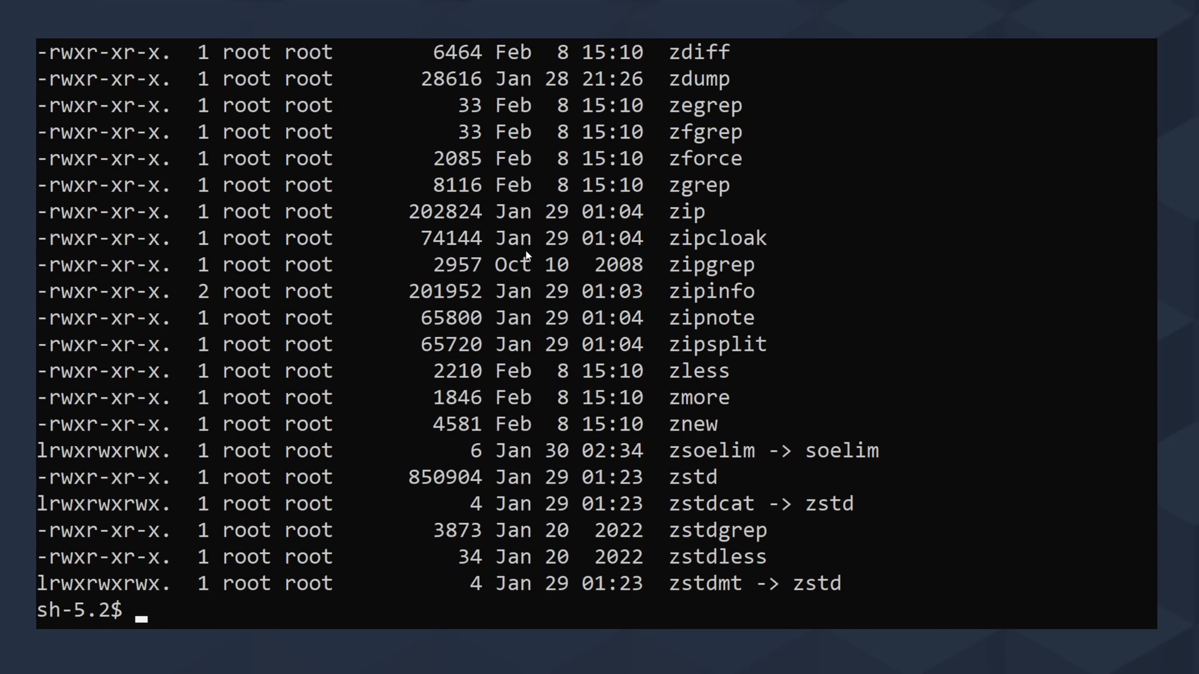
type("exit")
key("Return")
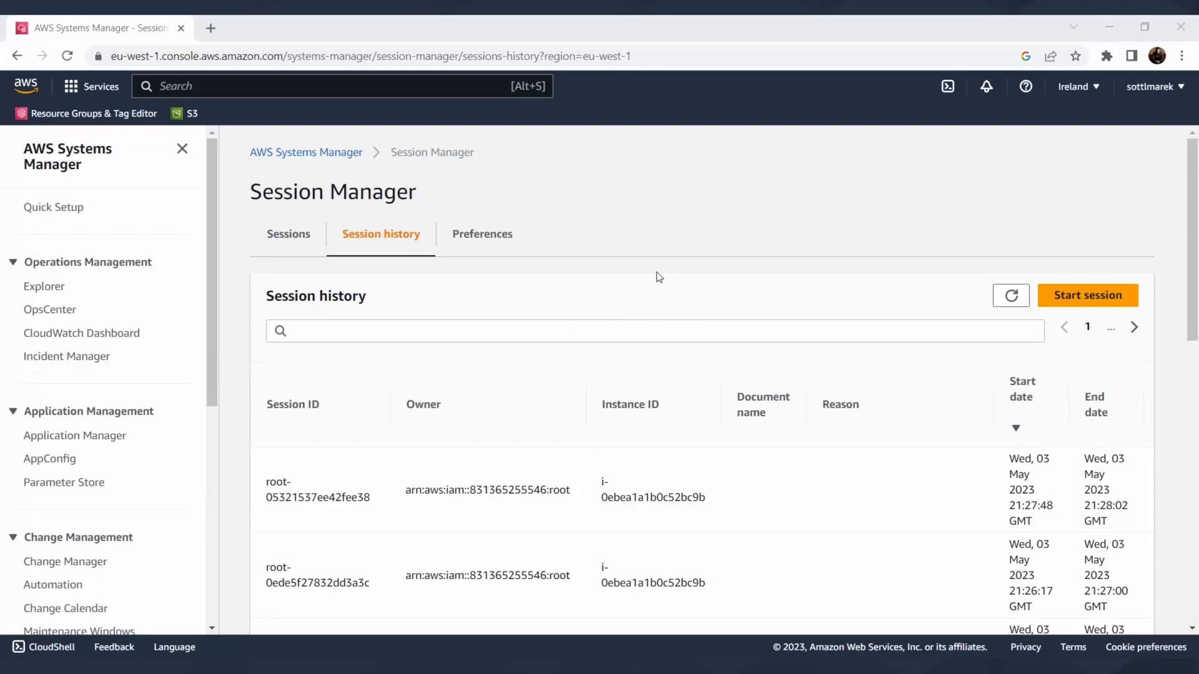
In Session Manager's session history, examine the older sessions down to the entry with the reason "maintanence".
scroll(656, 273, "down", 5)
scroll(662, 312, "down", 5)
scroll(743, 549, "up", 1)
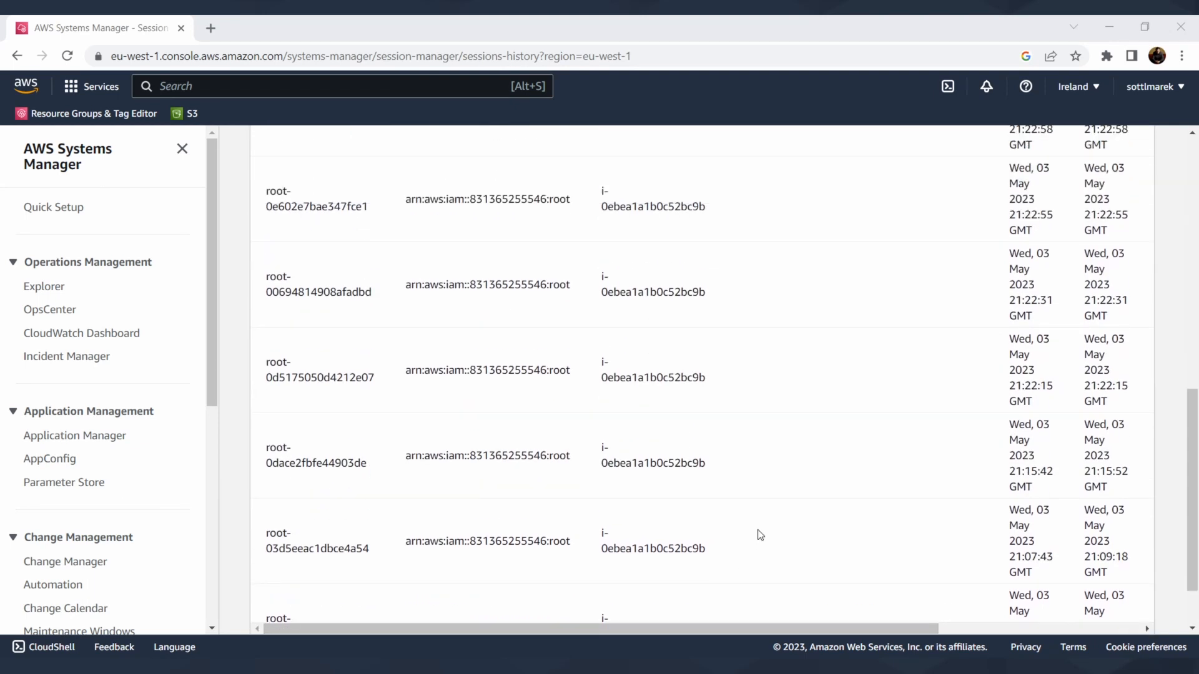
scroll(791, 490, "down", 1)
left_click_drag(804, 594, 1140, 585)
left_click_drag(1009, 598, 575, 608)
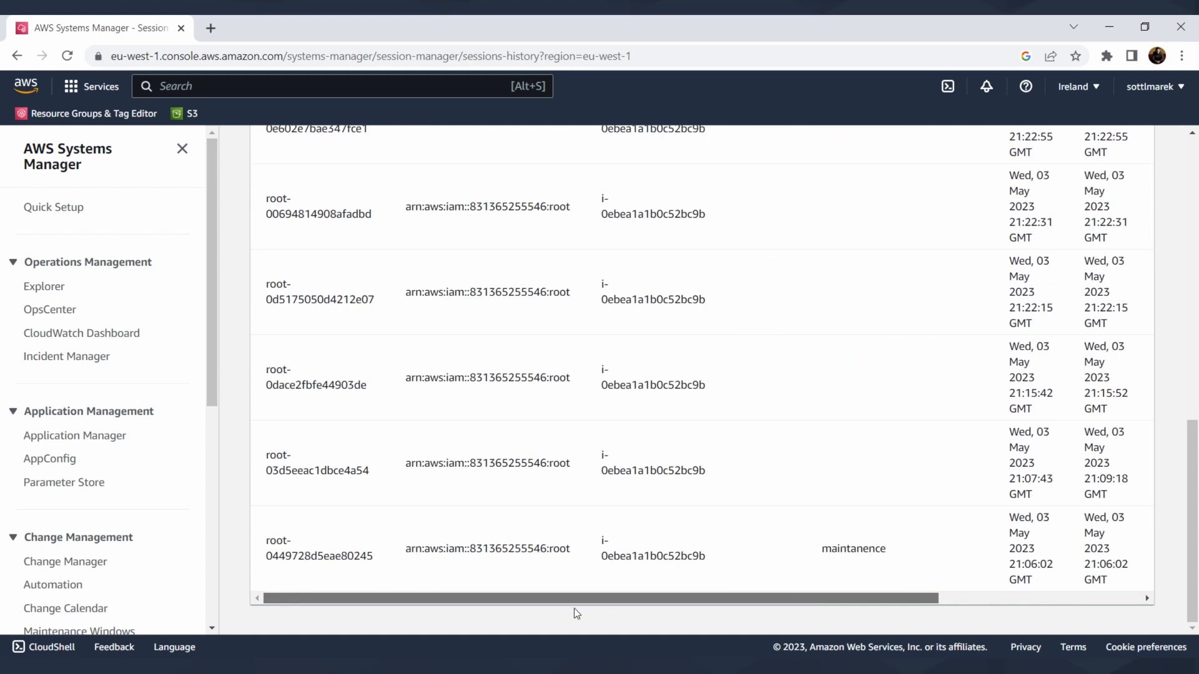
left_click_drag(270, 541, 738, 572)
left_click(470, 570)
left_click(739, 574)
Review the two most recent sessions in the history, including their IDs, dates, status and output location.
scroll(741, 543, "up", 6)
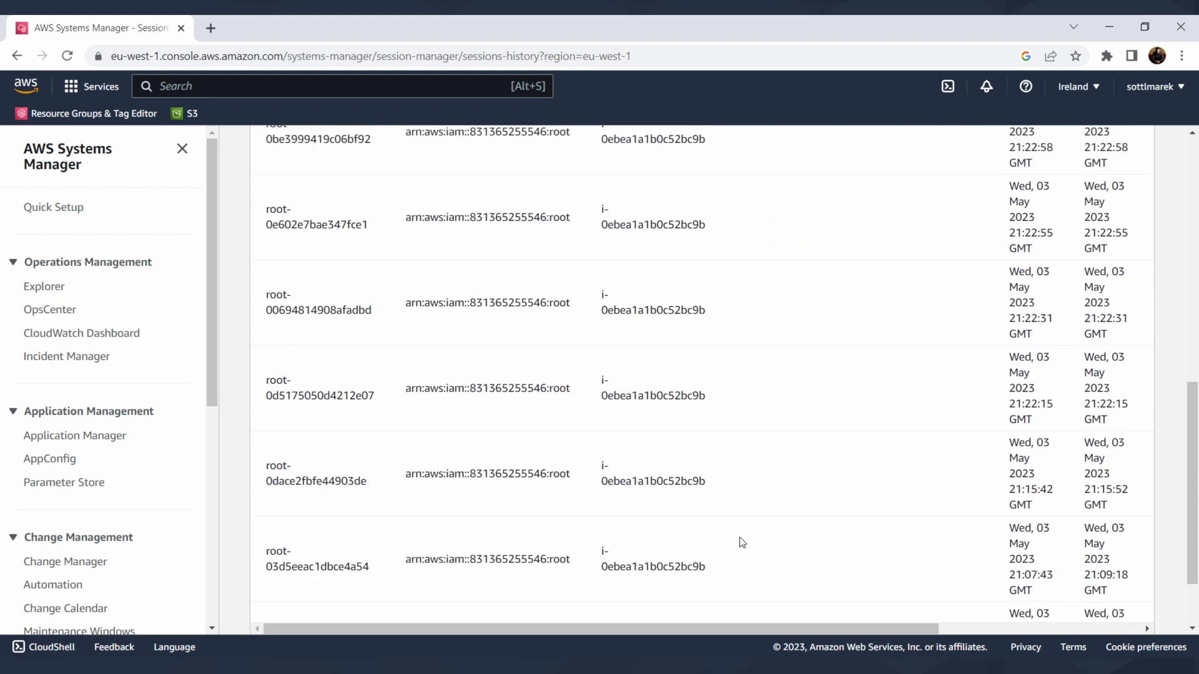
scroll(755, 462, "up", 5)
scroll(868, 613, "right", 5)
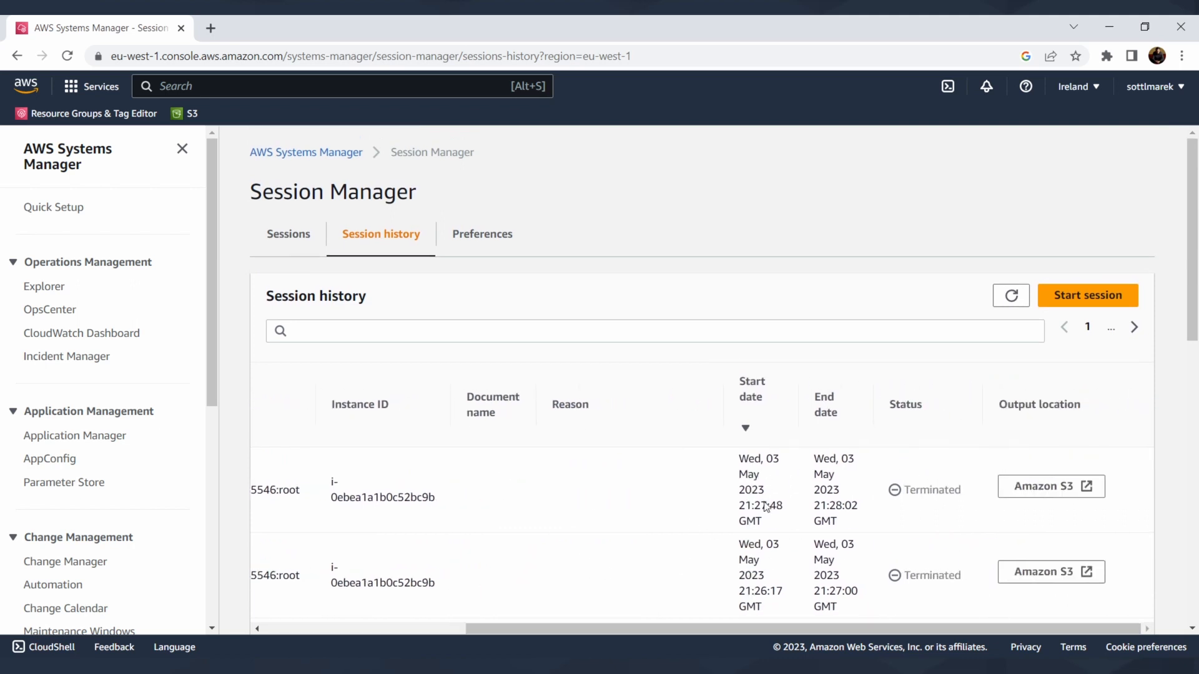
left_click_drag(673, 626, 472, 626)
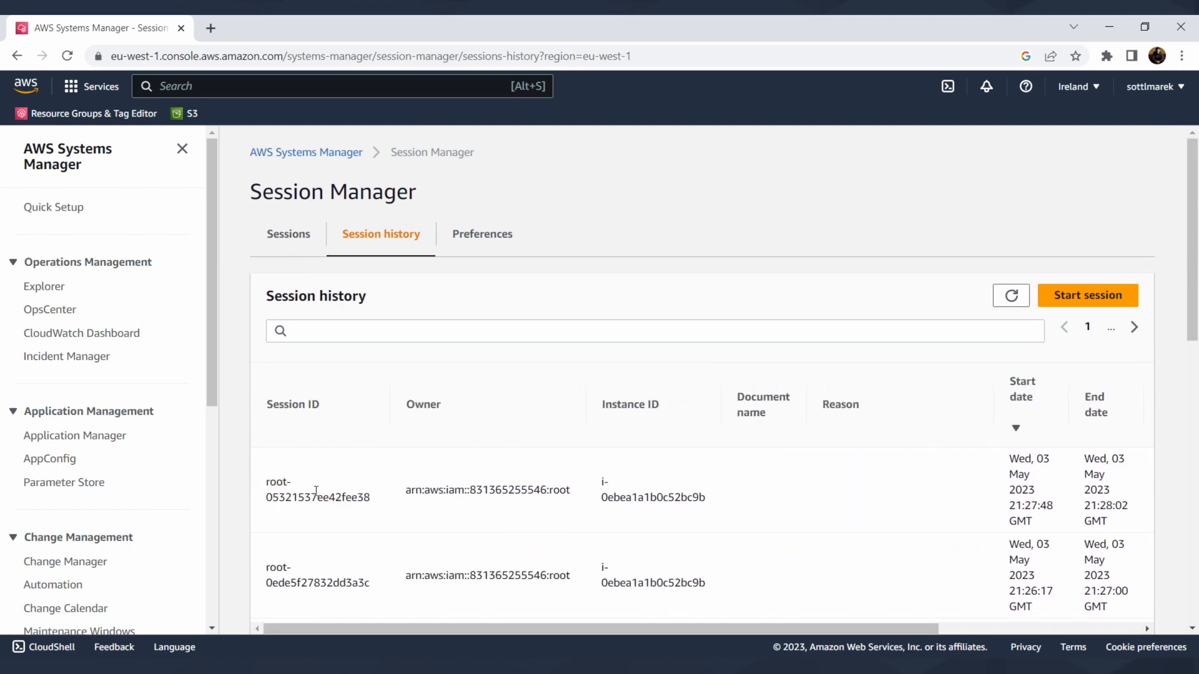
left_click_drag(311, 497, 803, 612)
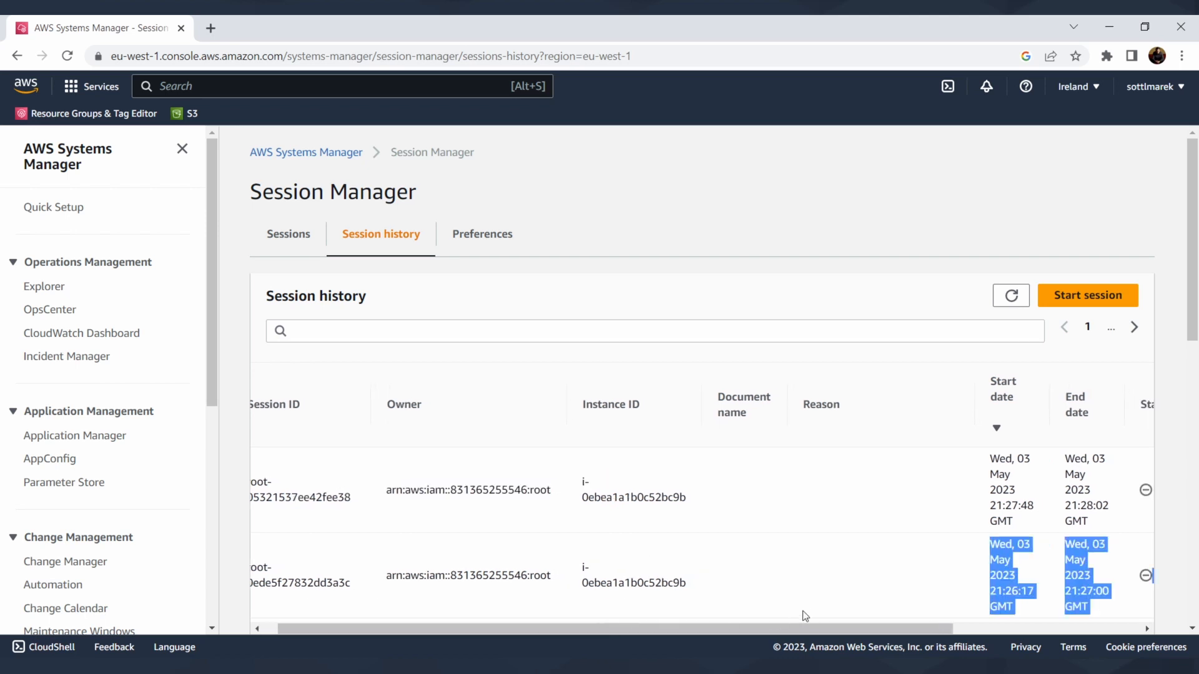
Review the status and output location of the most recent session and open its log in Amazon S3.
left_click(847, 519)
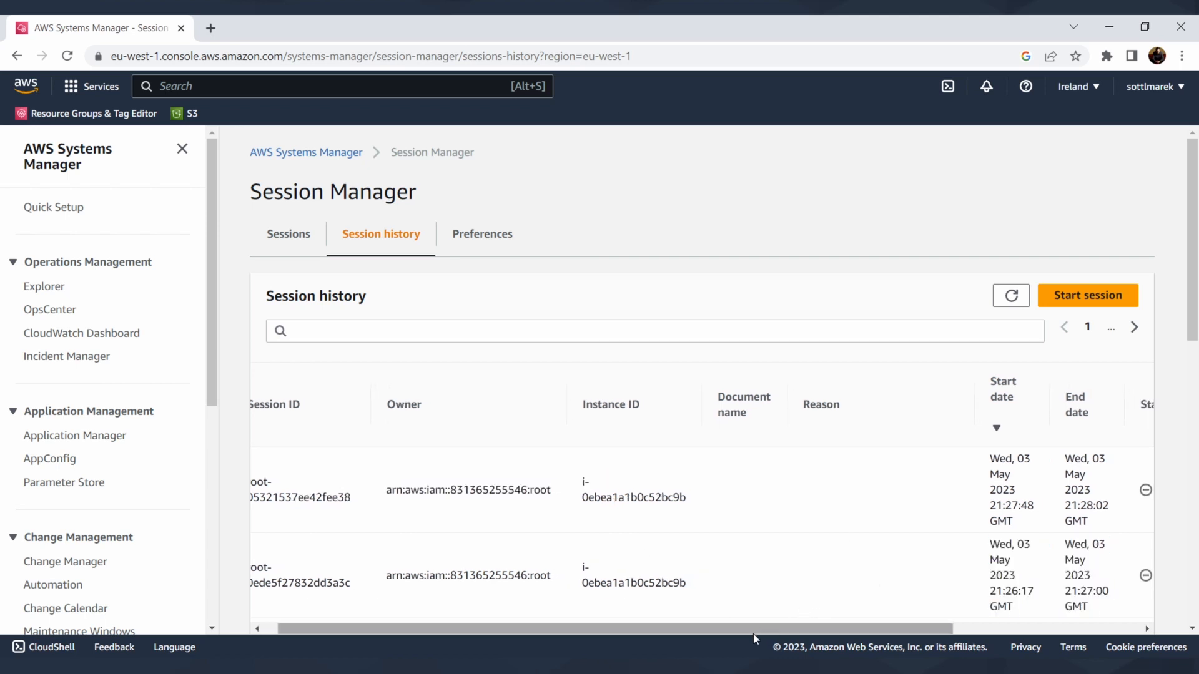
left_click_drag(753, 634, 949, 628)
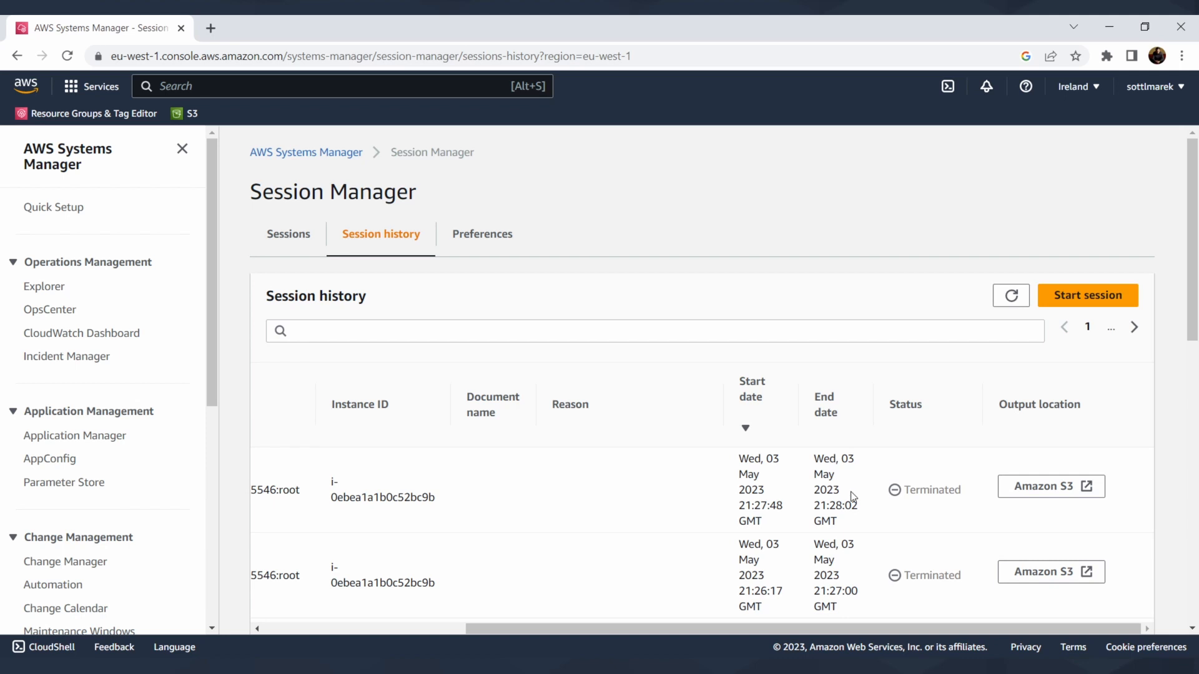
left_click_drag(949, 491, 904, 492)
left_click(965, 556)
left_click(1038, 493)
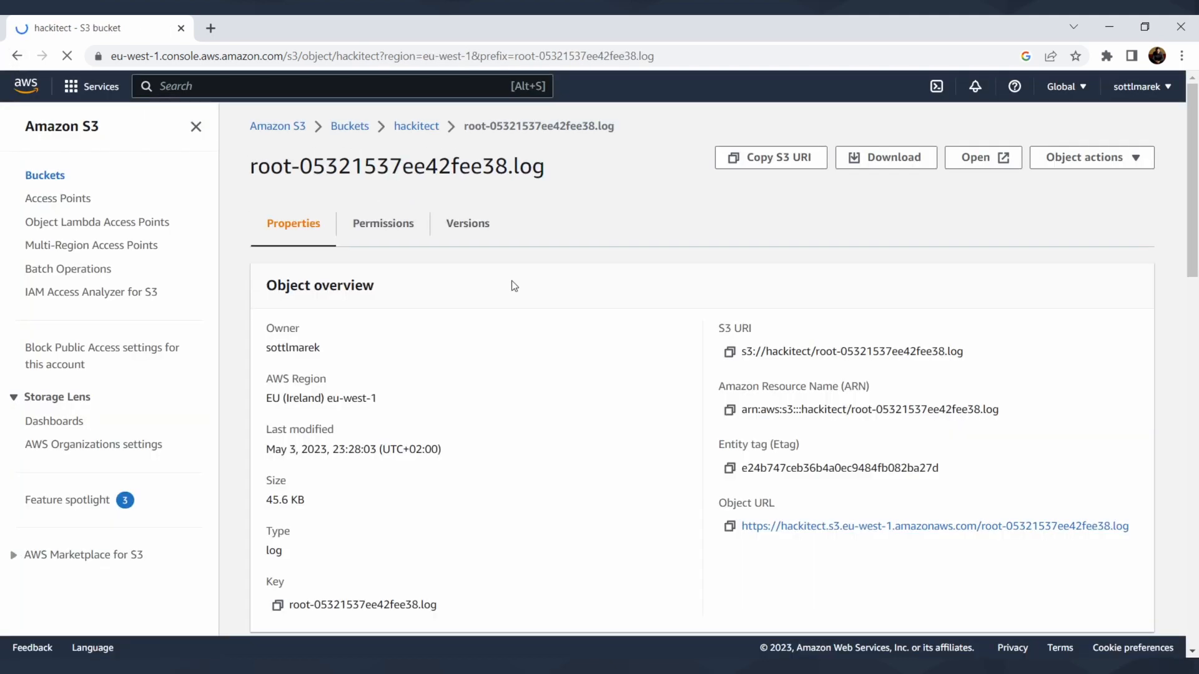
Look over the session log's object overview, open its object URL, and return to the object page.
scroll(547, 382, "down", 6)
scroll(547, 380, "up", 5)
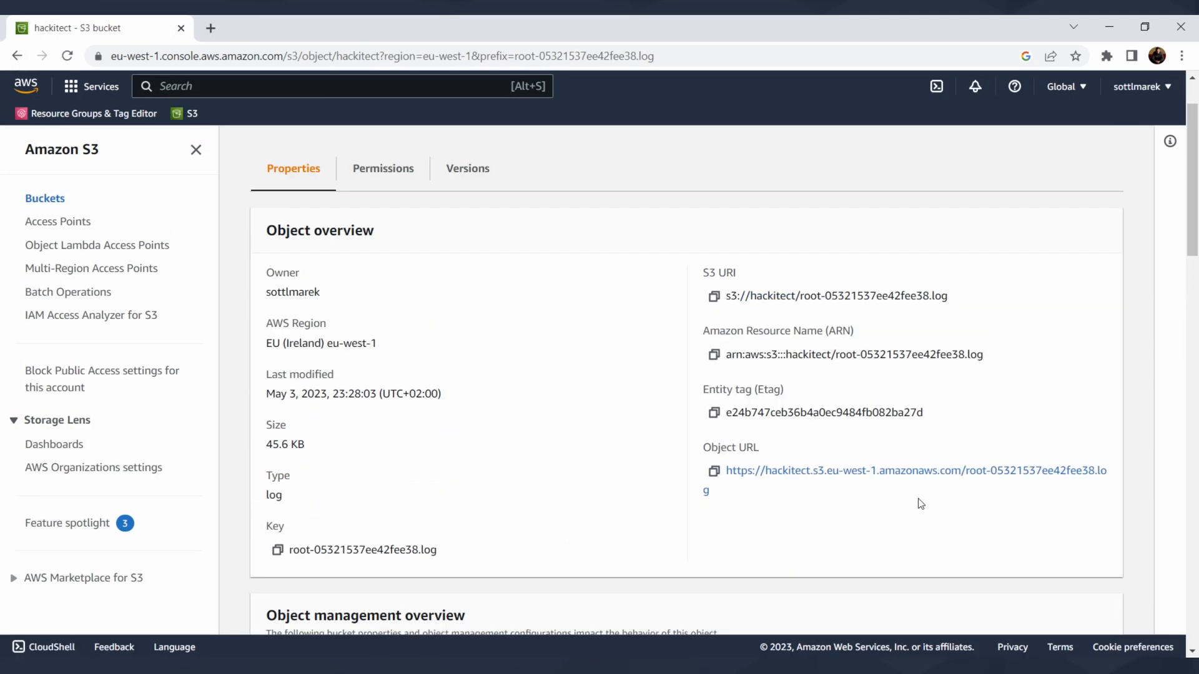
left_click(908, 476)
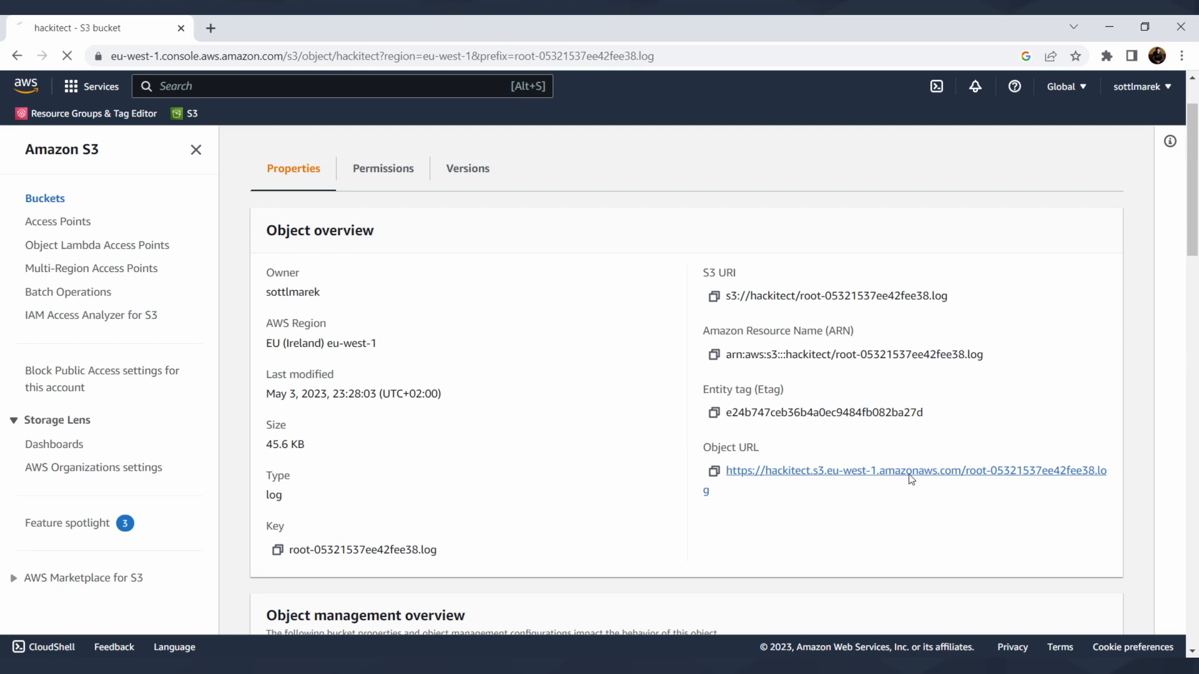
left_click(17, 56)
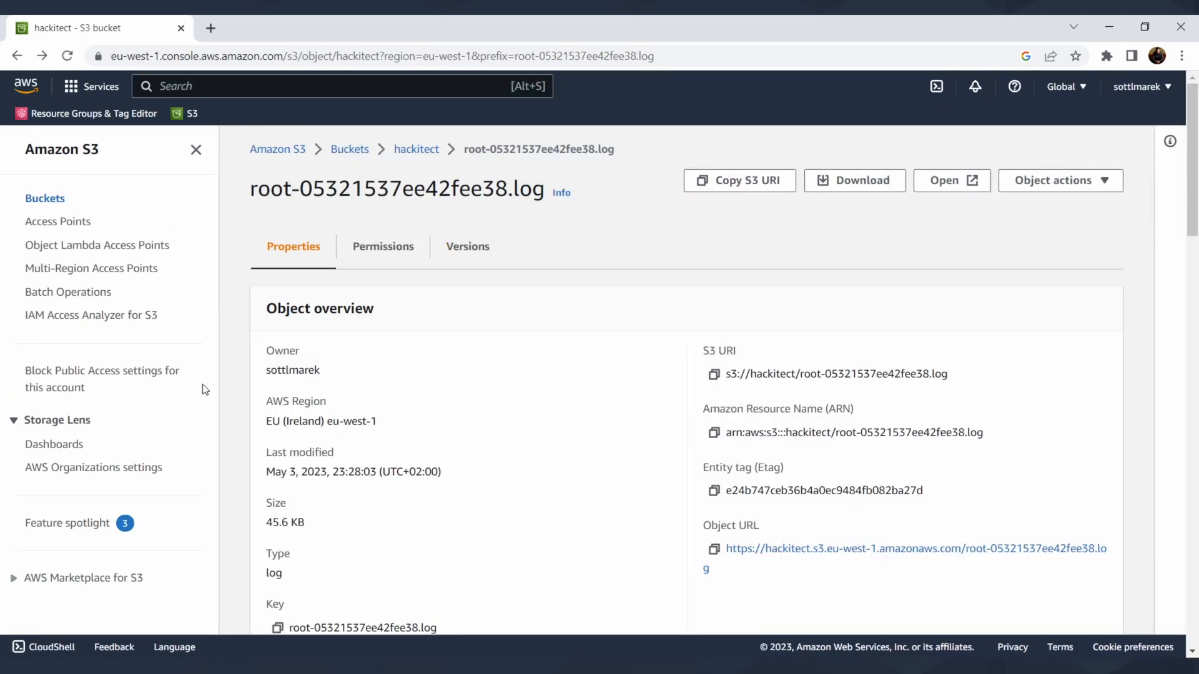
Review the log object's properties down to its tags and metadata, and return to Session Manager's session history.
scroll(504, 407, "down", 13)
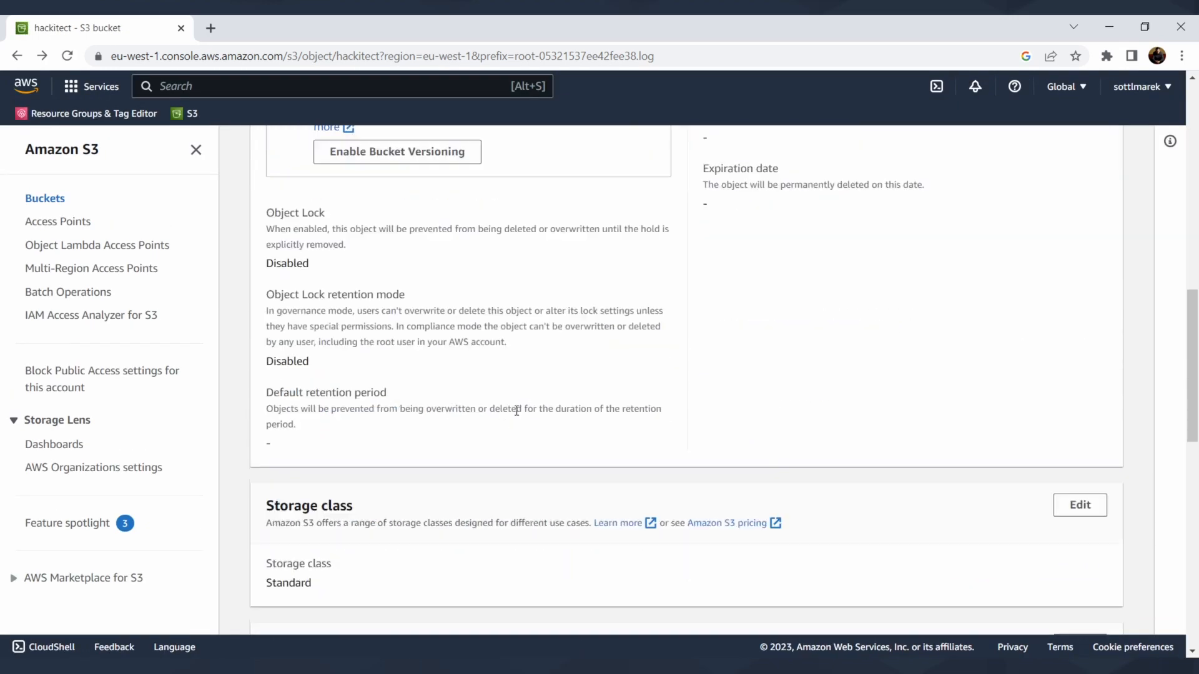
scroll(518, 410, "down", 11)
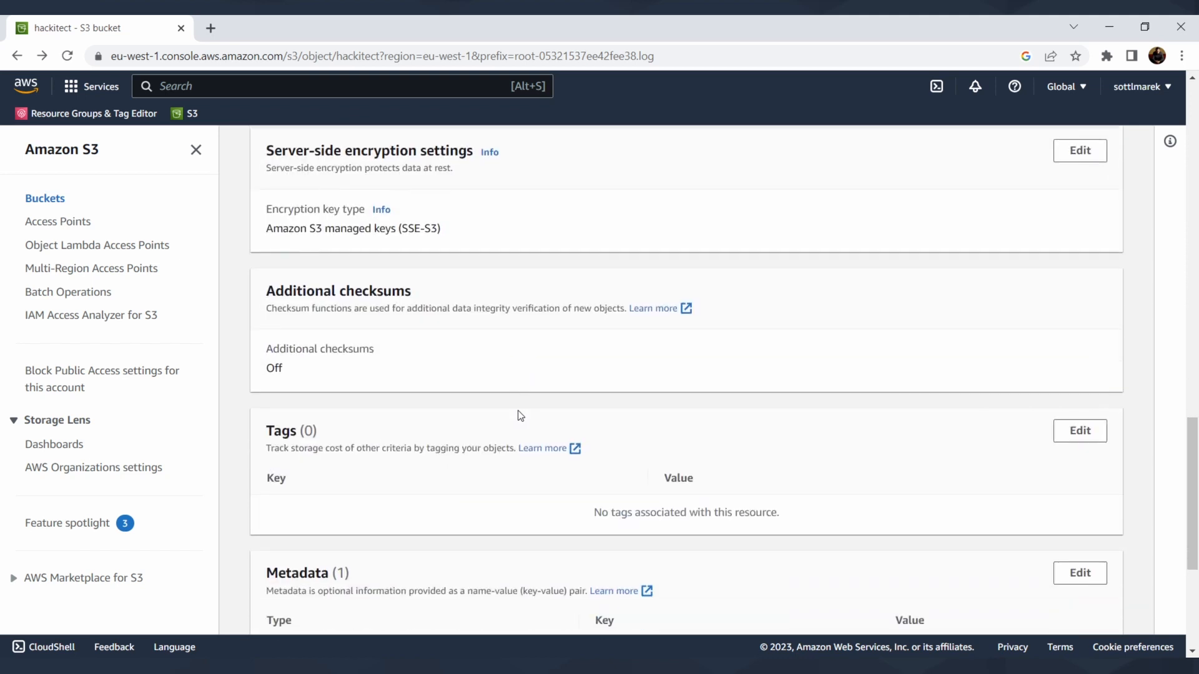
scroll(518, 410, "up", 20)
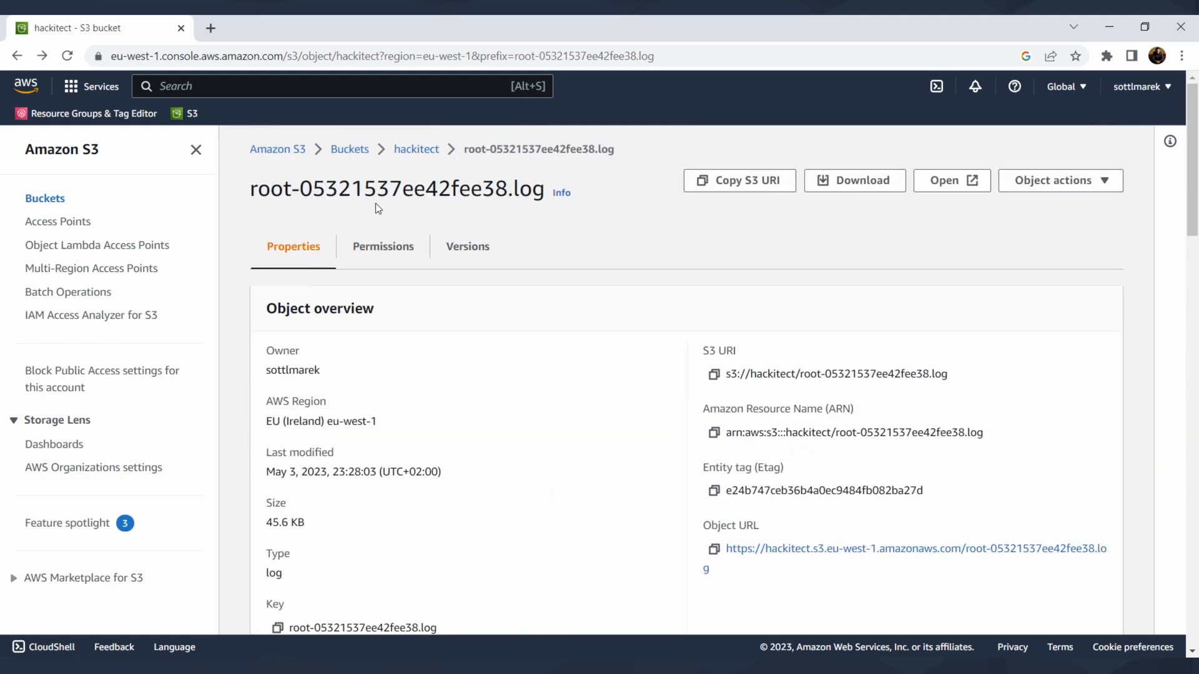
left_click(17, 56)
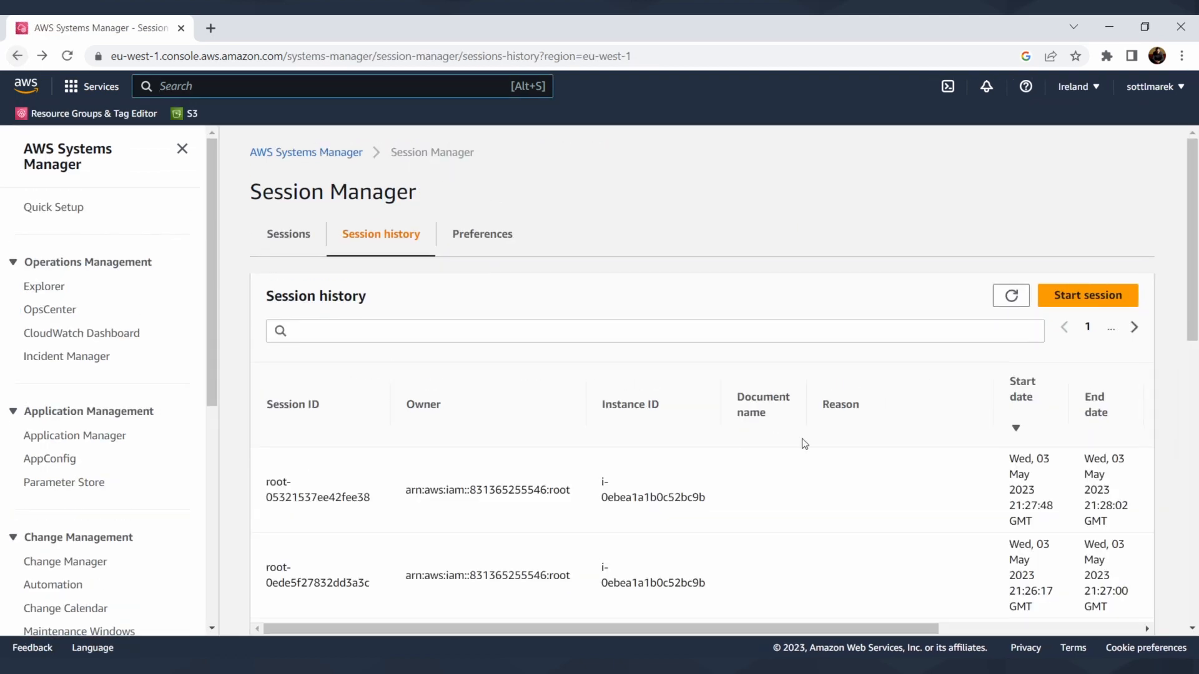
left_click(295, 240)
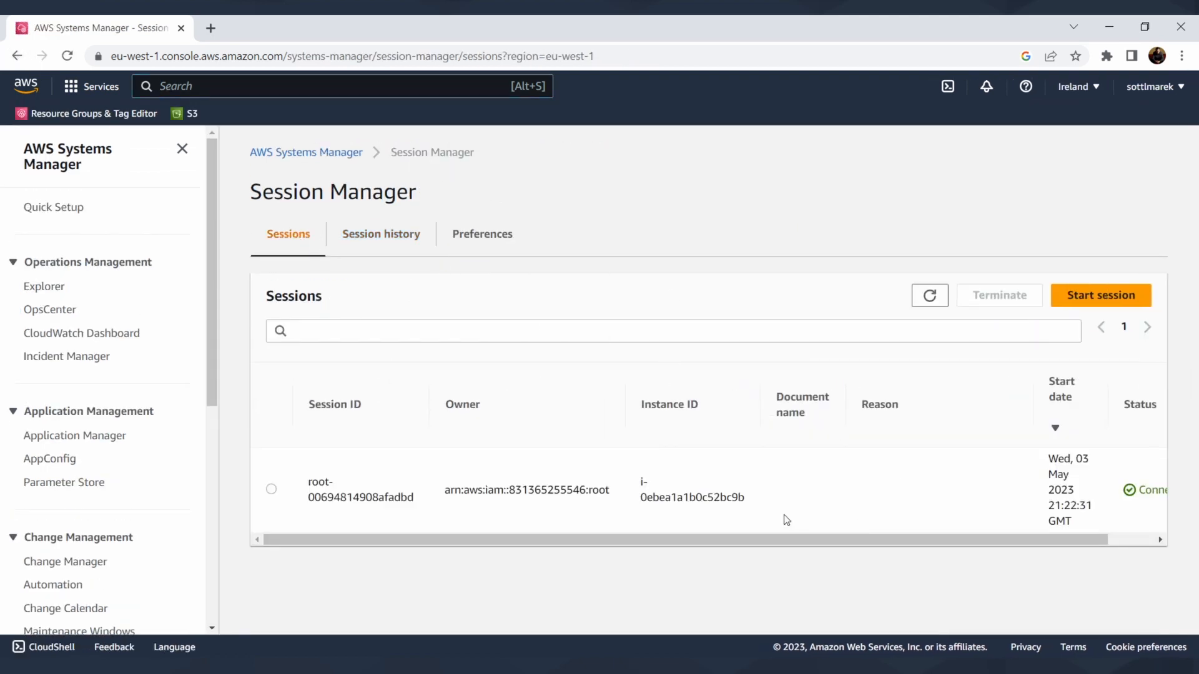
left_click_drag(762, 545, 834, 543)
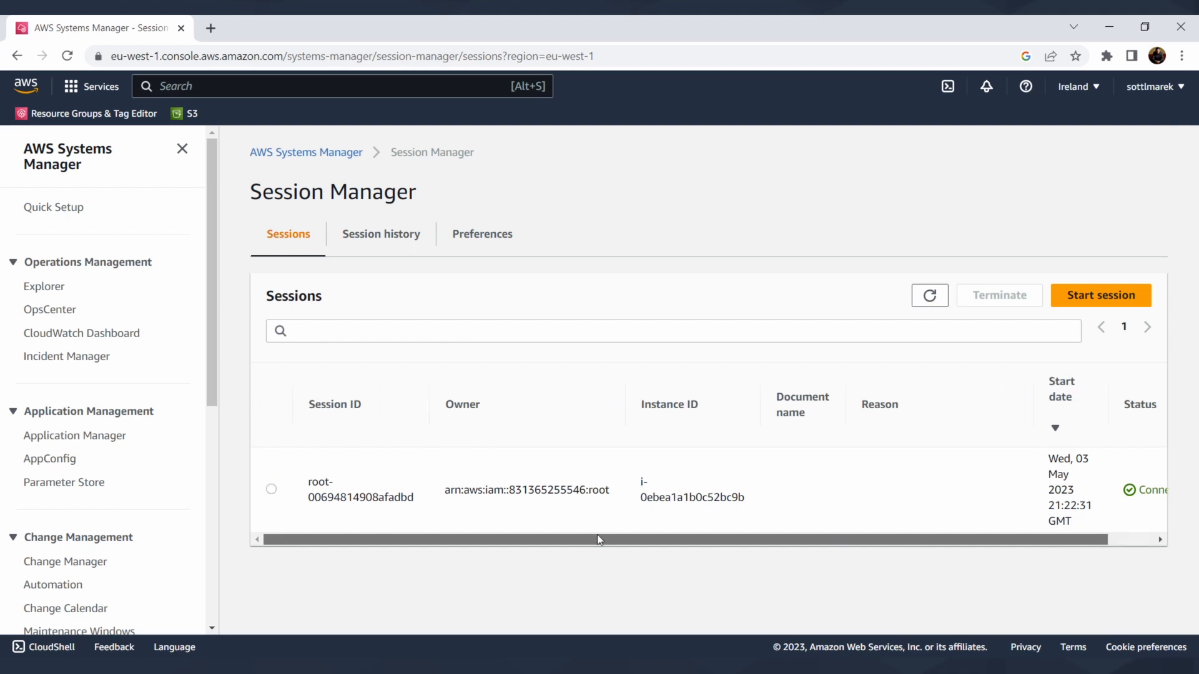
left_click(271, 489)
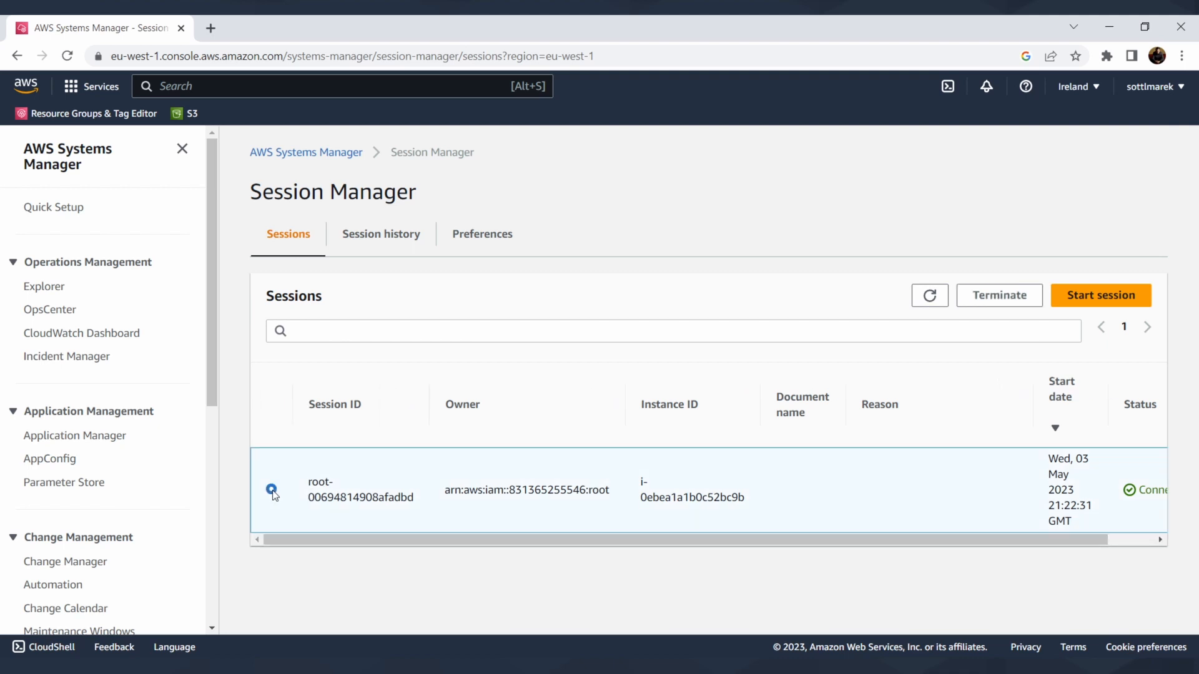
left_click(995, 300)
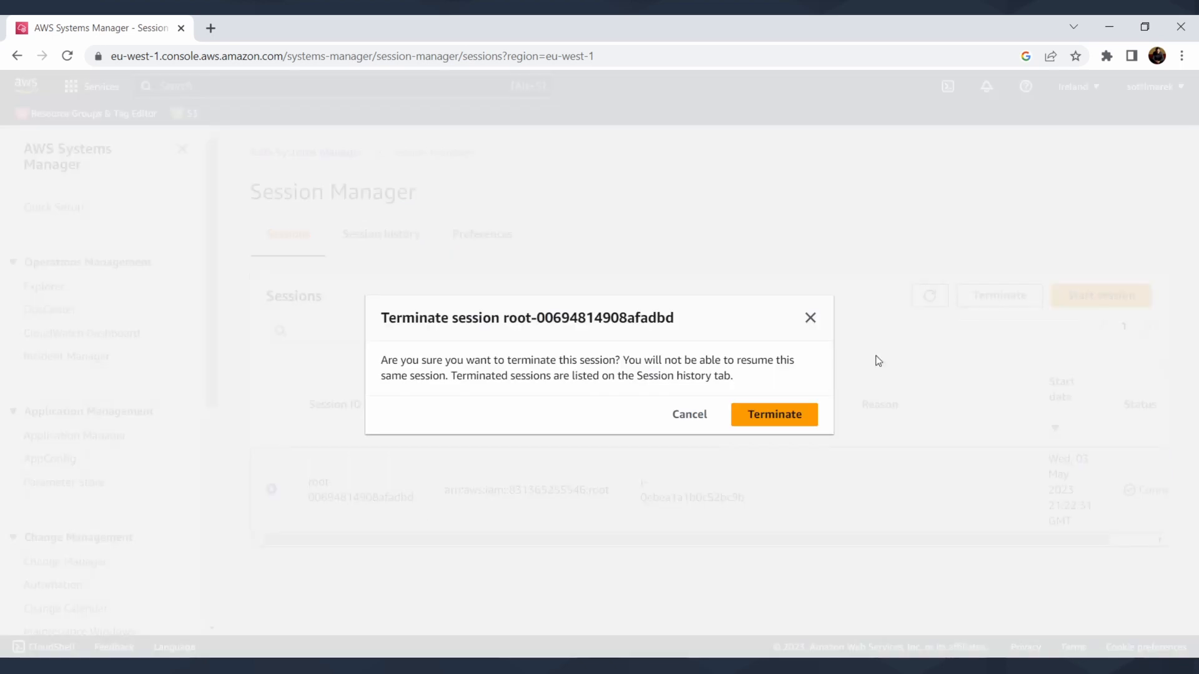
left_click(759, 416)
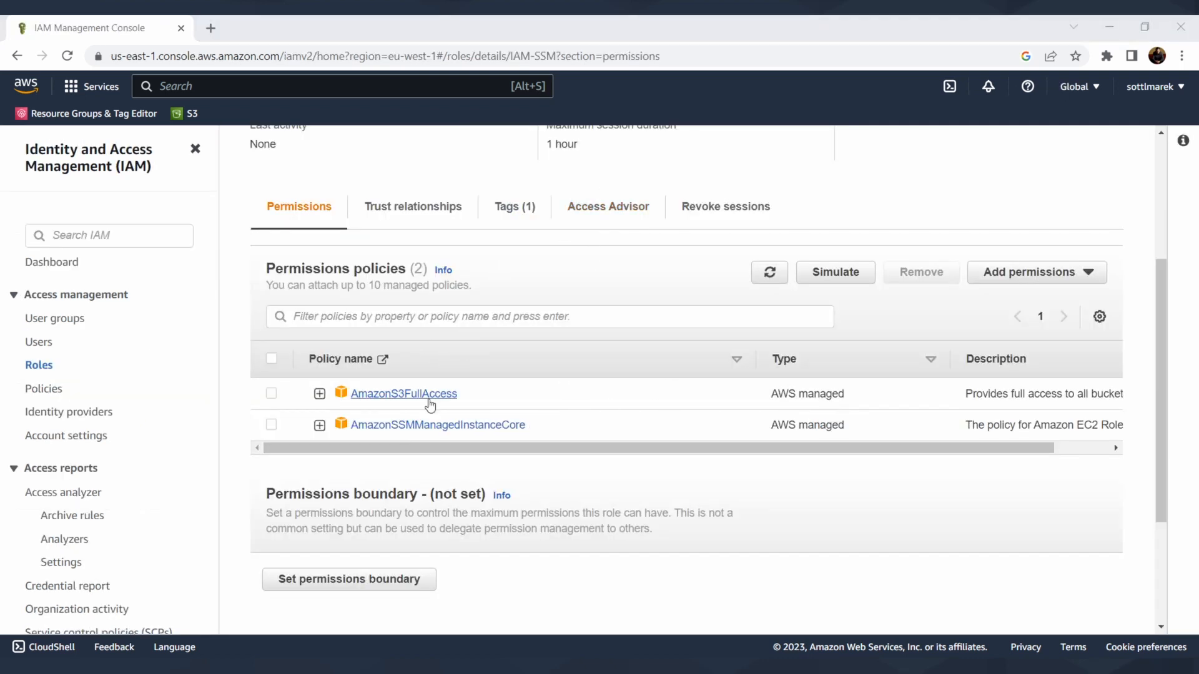
Inspect the JSON of the AmazonS3FullAccess policy attached to the IAM-SSM role and collapse it again.
left_click(319, 394)
scroll(457, 478, "down", 2)
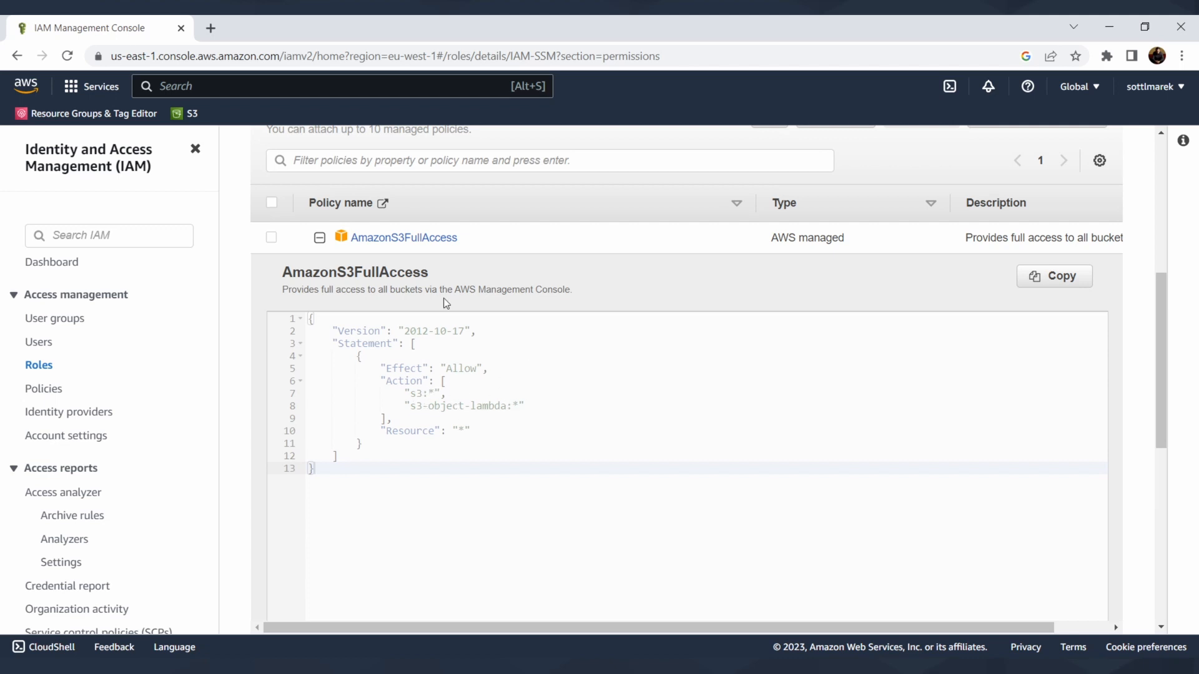
left_click(319, 237)
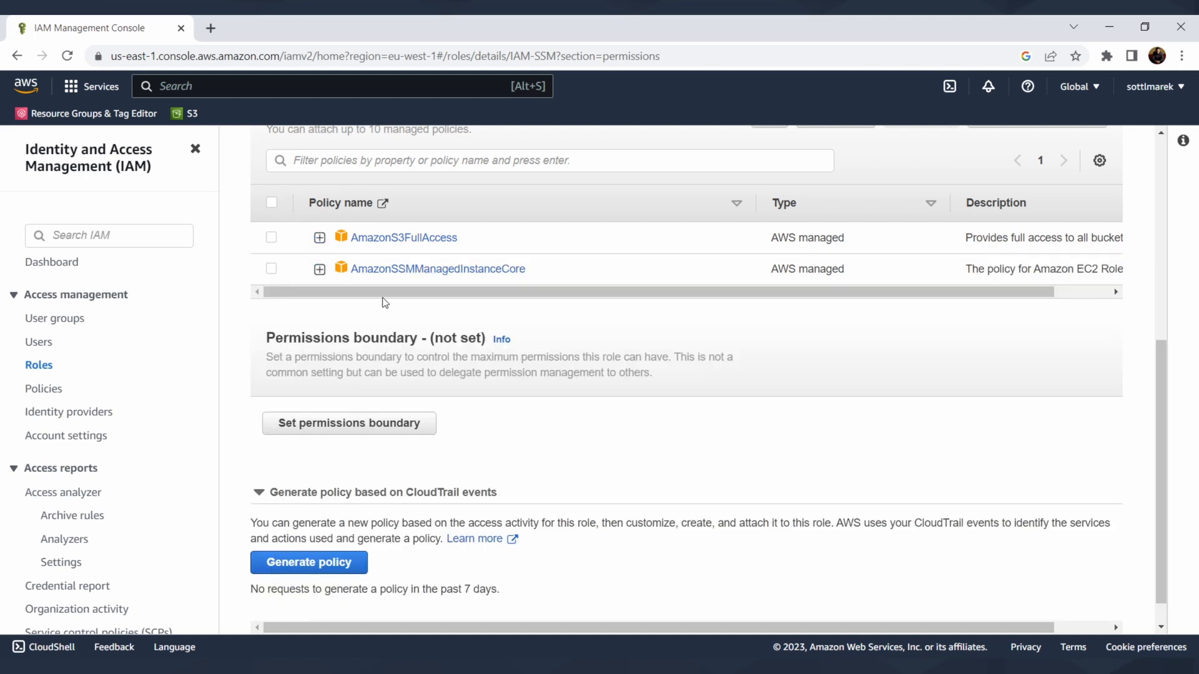
Expand the AmazonSSMManagedInstanceCore policy on the IAM-SSM role and examine its allowed ssm actions.
left_click(319, 269)
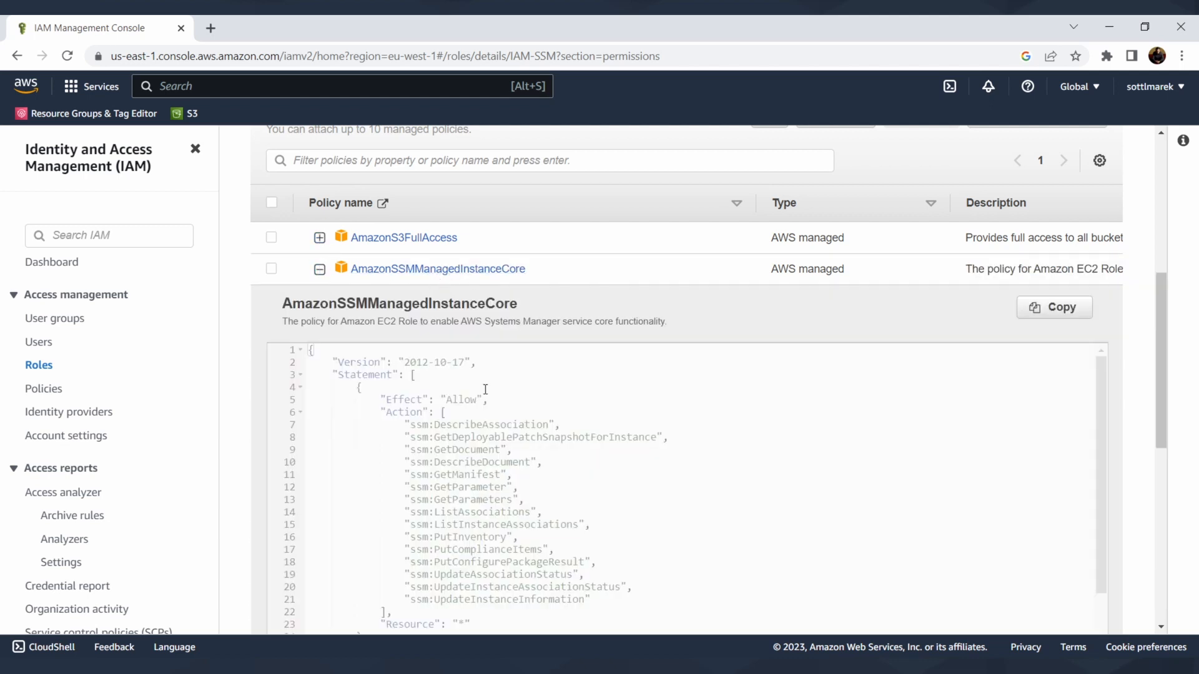
scroll(480, 401, "down", 1)
left_click(424, 370)
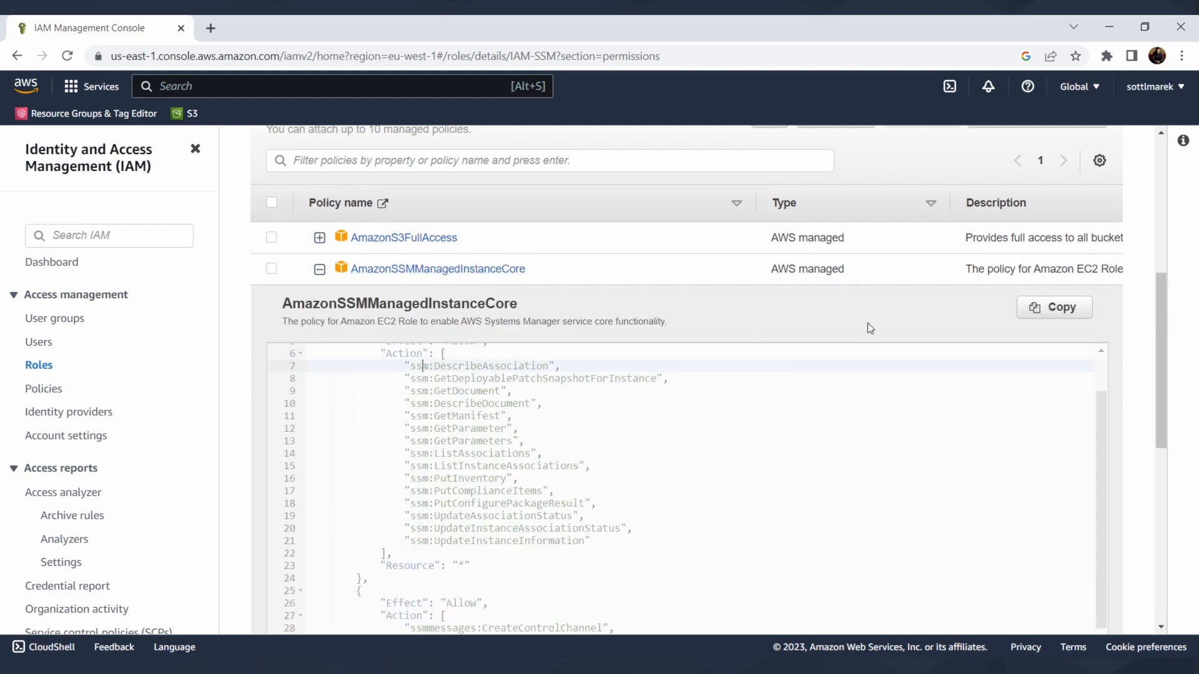
scroll(500, 420, "up", 1)
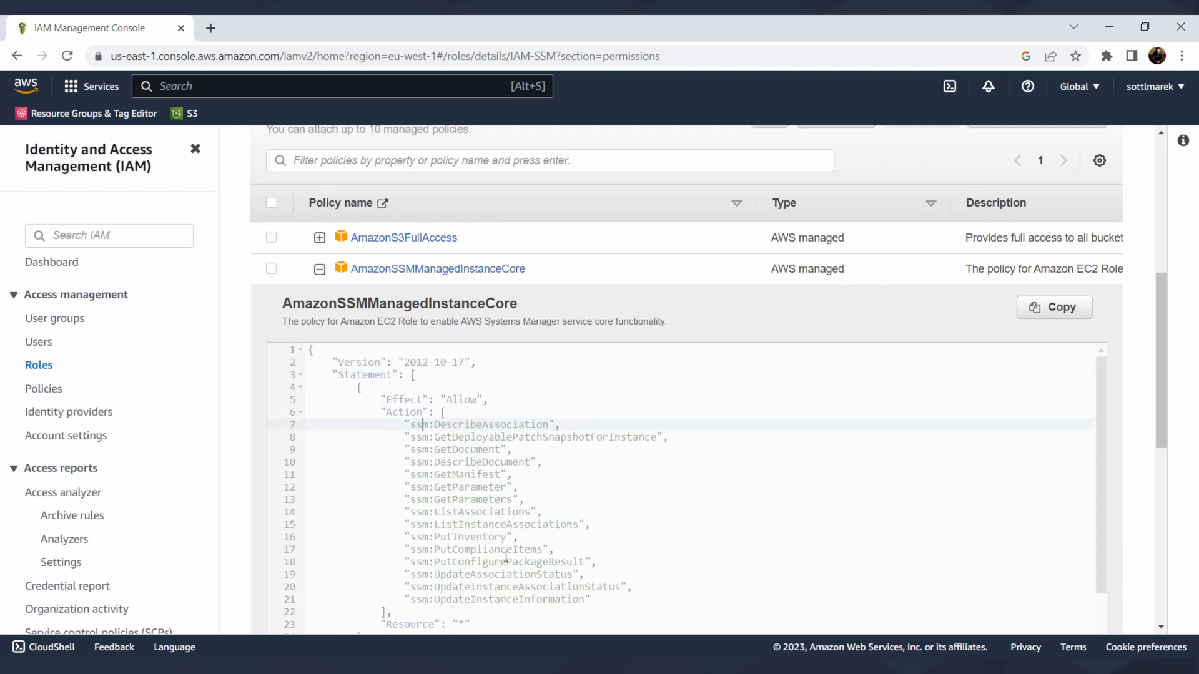
scroll(558, 533, "down", 2)
scroll(559, 533, "up", 2)
scroll(560, 534, "down", 2)
scroll(560, 533, "down", 1)
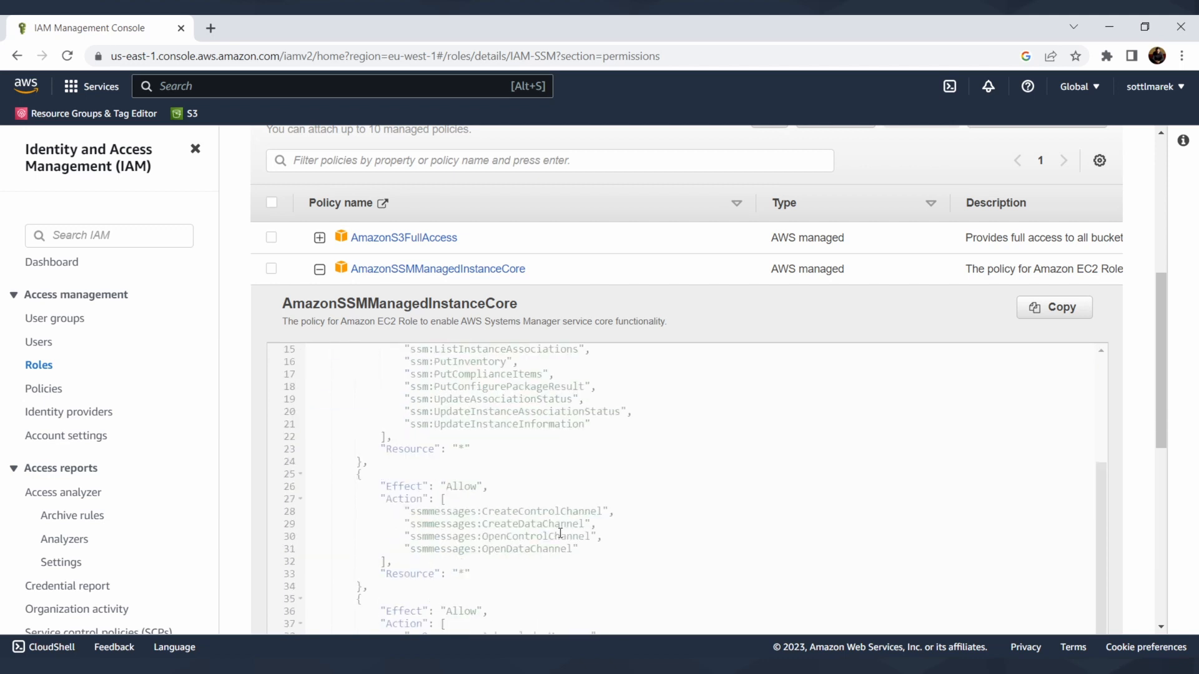
Examine the ssmmessages control and data channel actions and the ec2messages actions in the AmazonSSMManagedInstanceCore policy.
left_click_drag(416, 514, 457, 512)
left_click(458, 512)
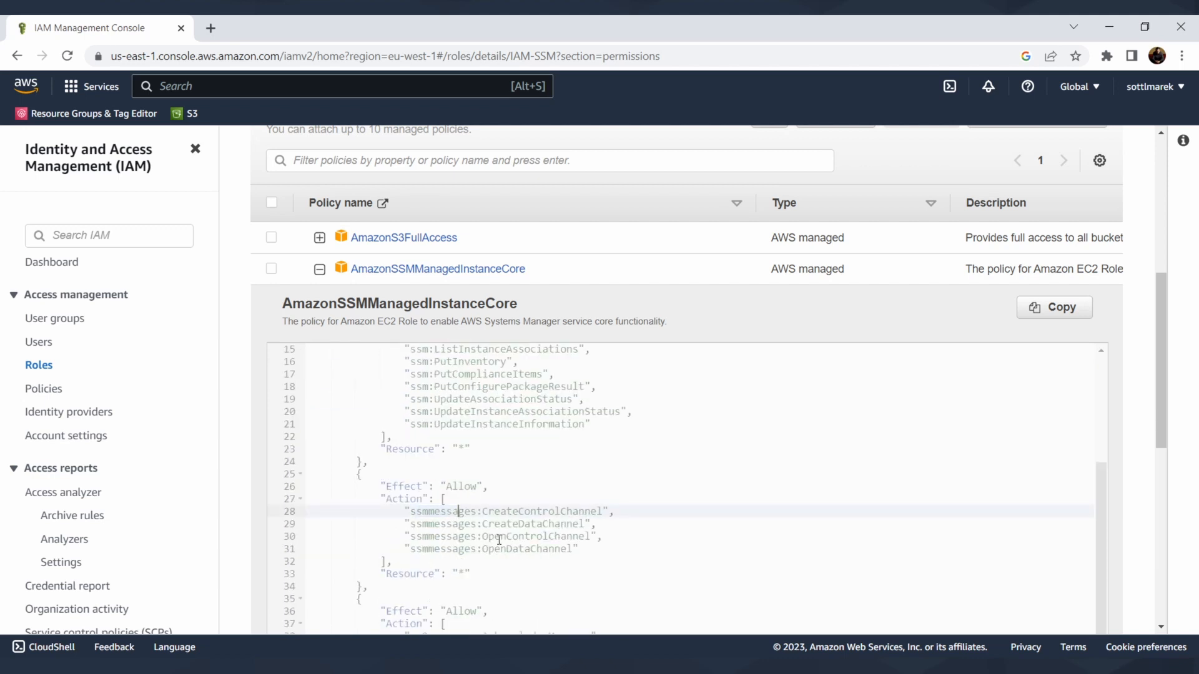
left_click(541, 524)
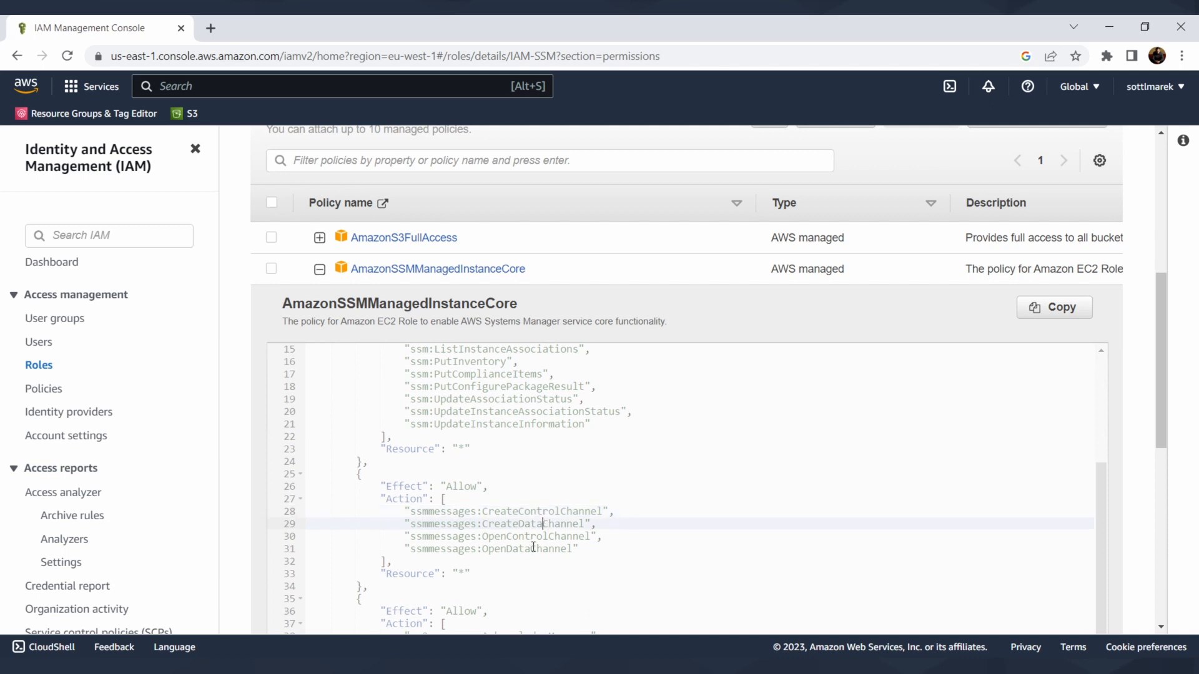
left_click(536, 537)
left_click(532, 548)
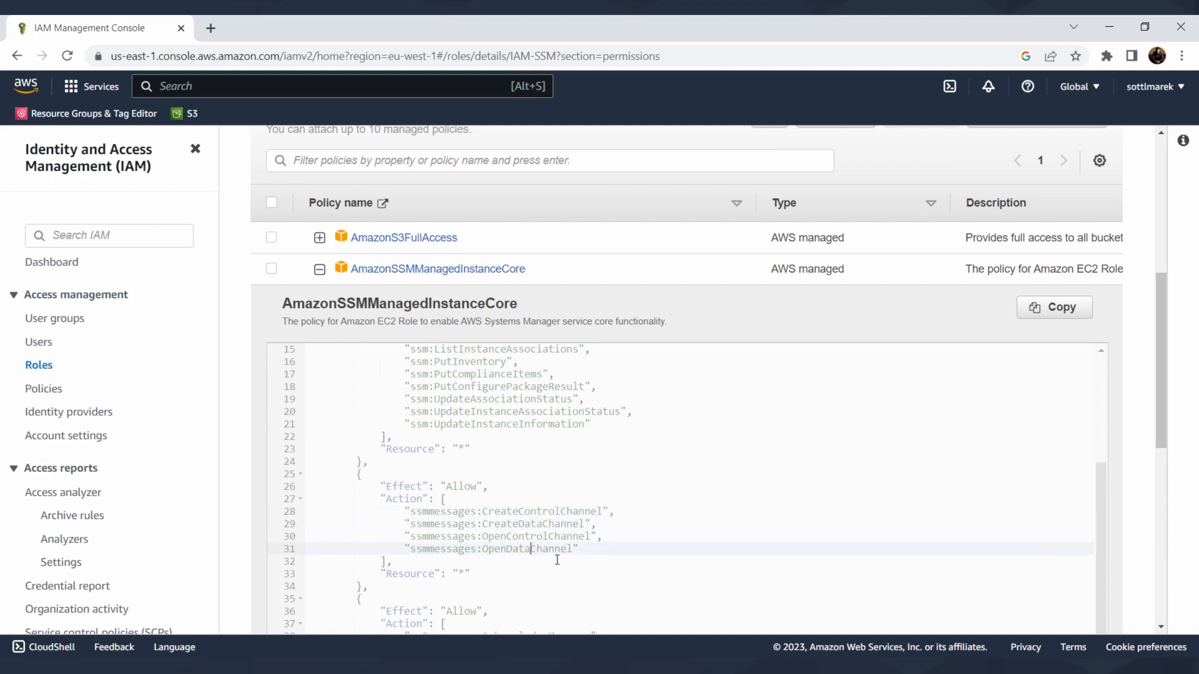
scroll(557, 560, "down", 3)
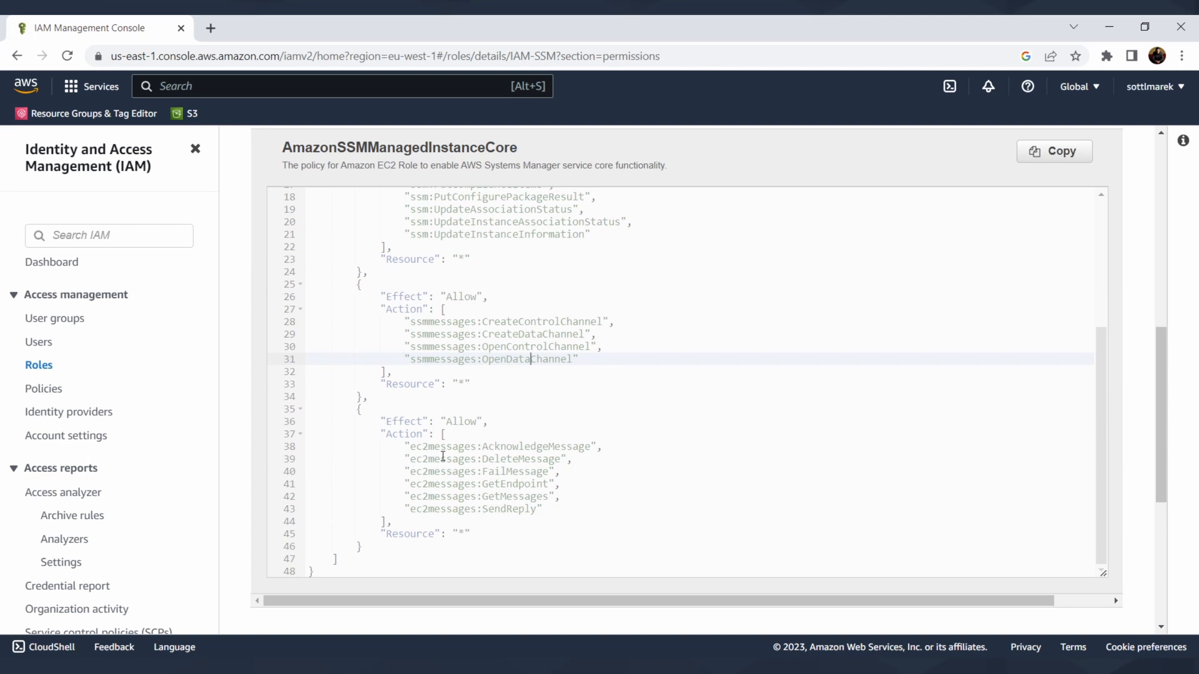
scroll(437, 514, "up", 10)
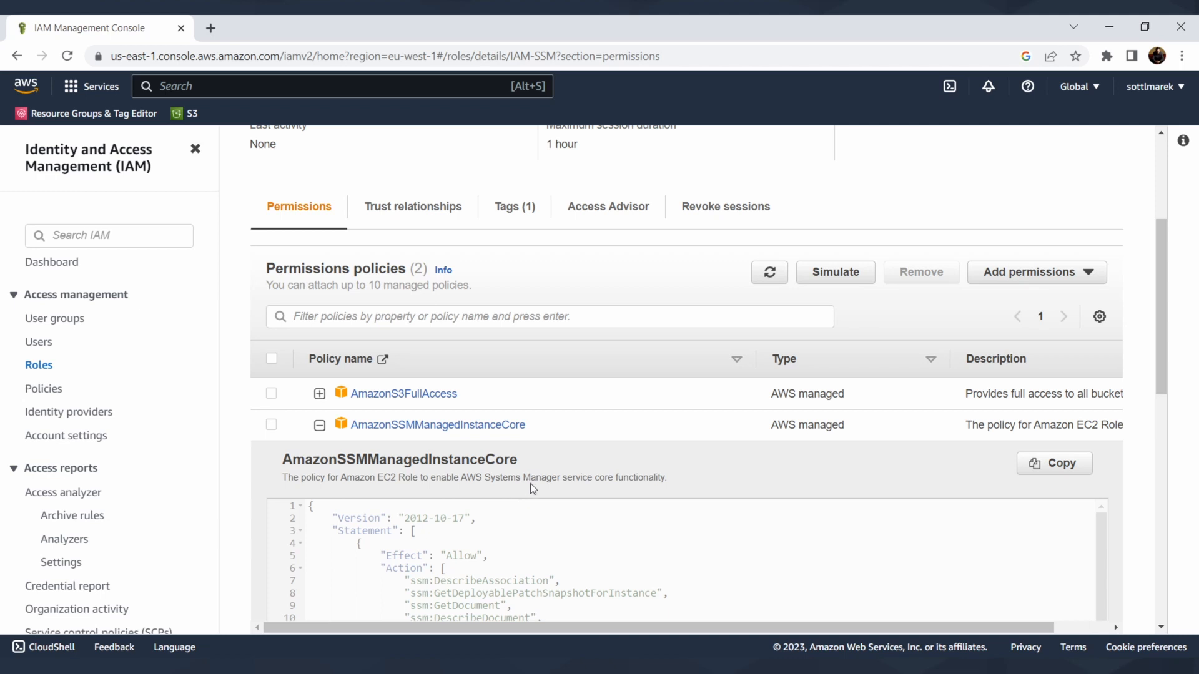
scroll(530, 490, "down", 3)
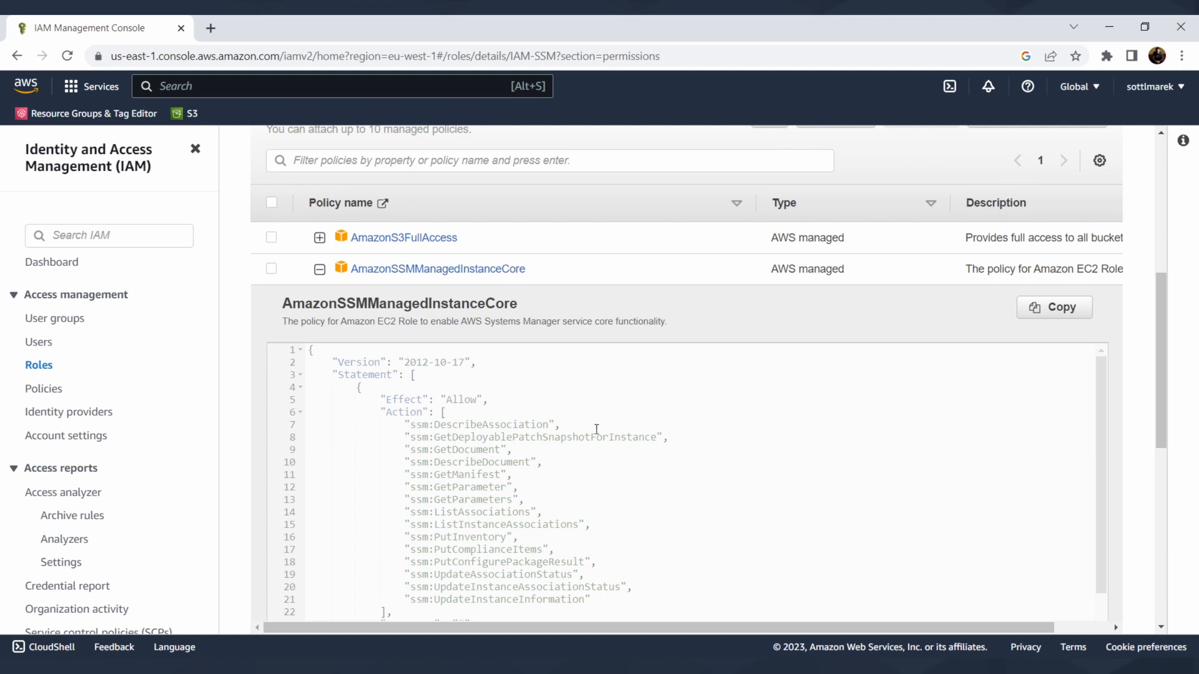
scroll(596, 429, "up", 6)
Find EC2 through the service search and open the connection options of the running instance "Bastion-host-less access".
left_click(337, 95)
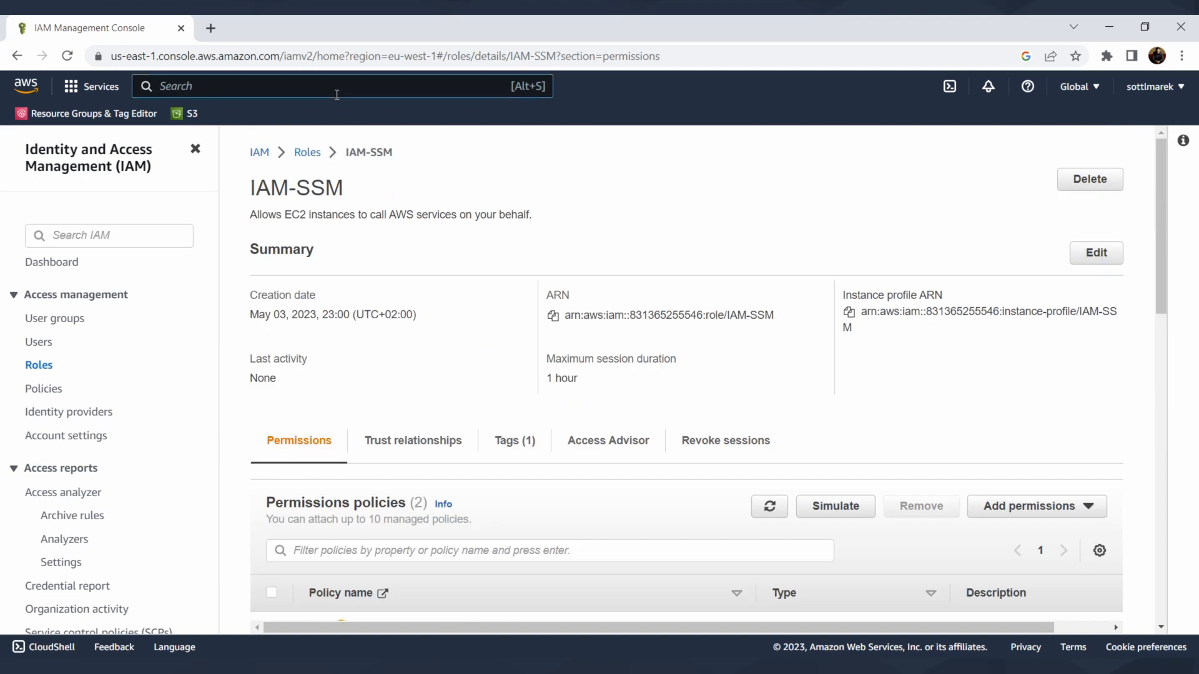
type("ec2")
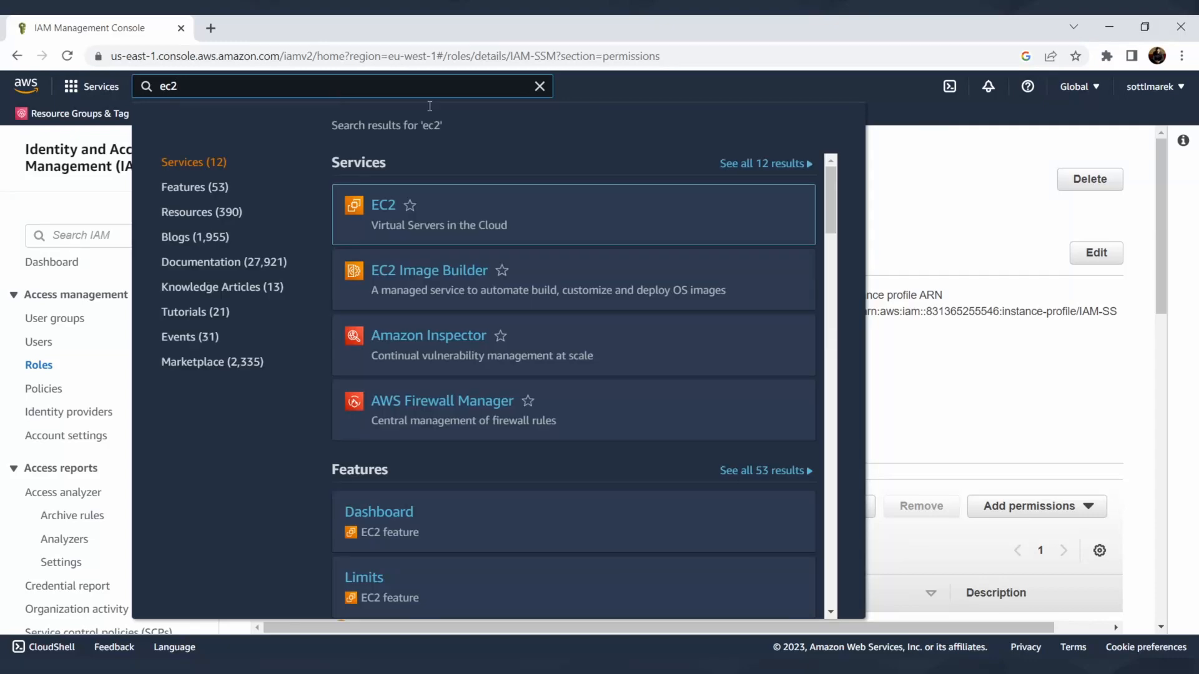
left_click(384, 209)
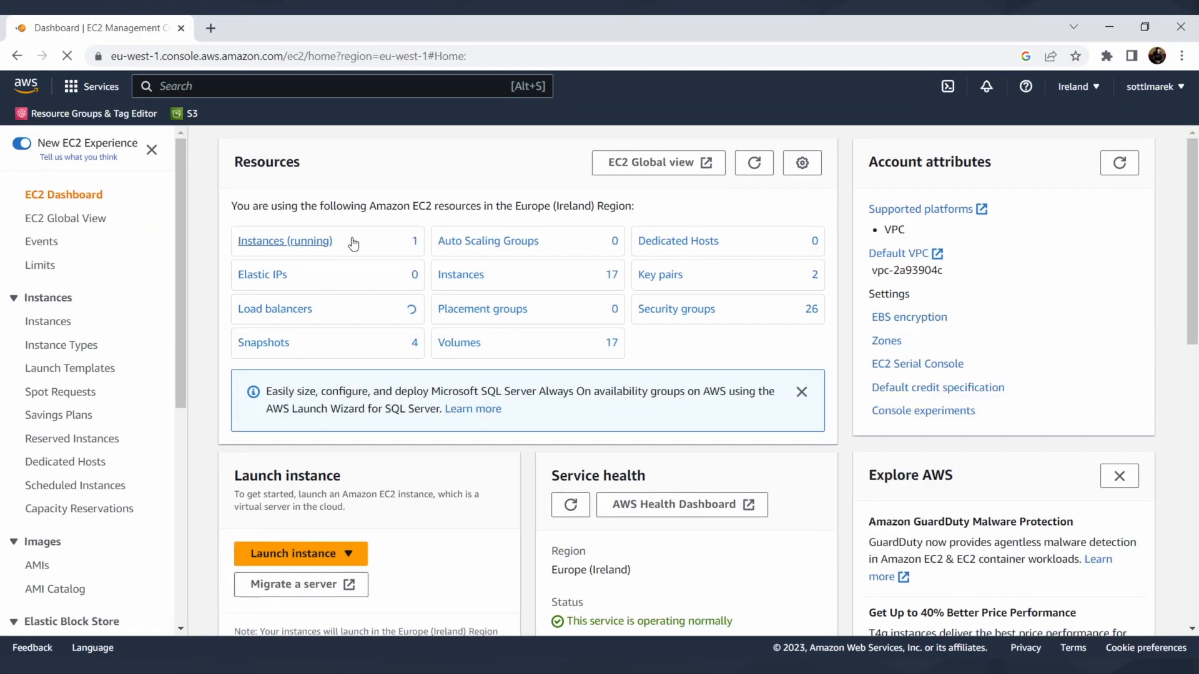
left_click(354, 244)
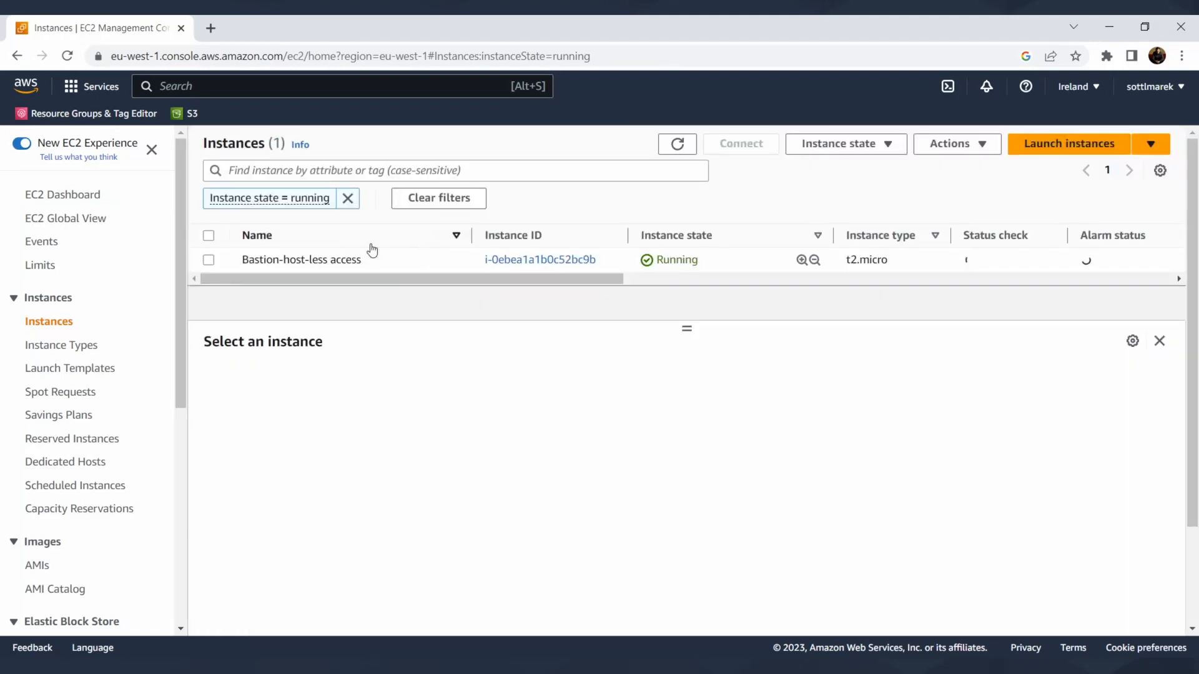
left_click(312, 263)
right_click(312, 262)
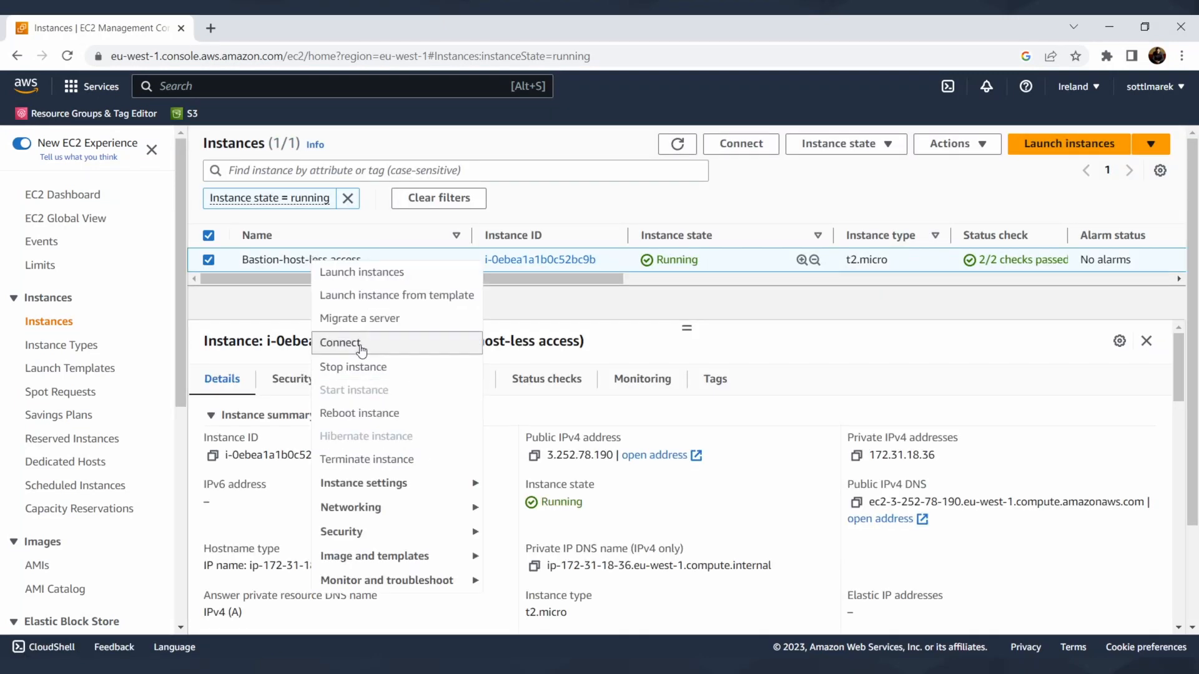
left_click(361, 346)
Compare the EC2 Instance Connect, Session Manager and SSH client connection methods, and choose Session Manager.
left_click(106, 268)
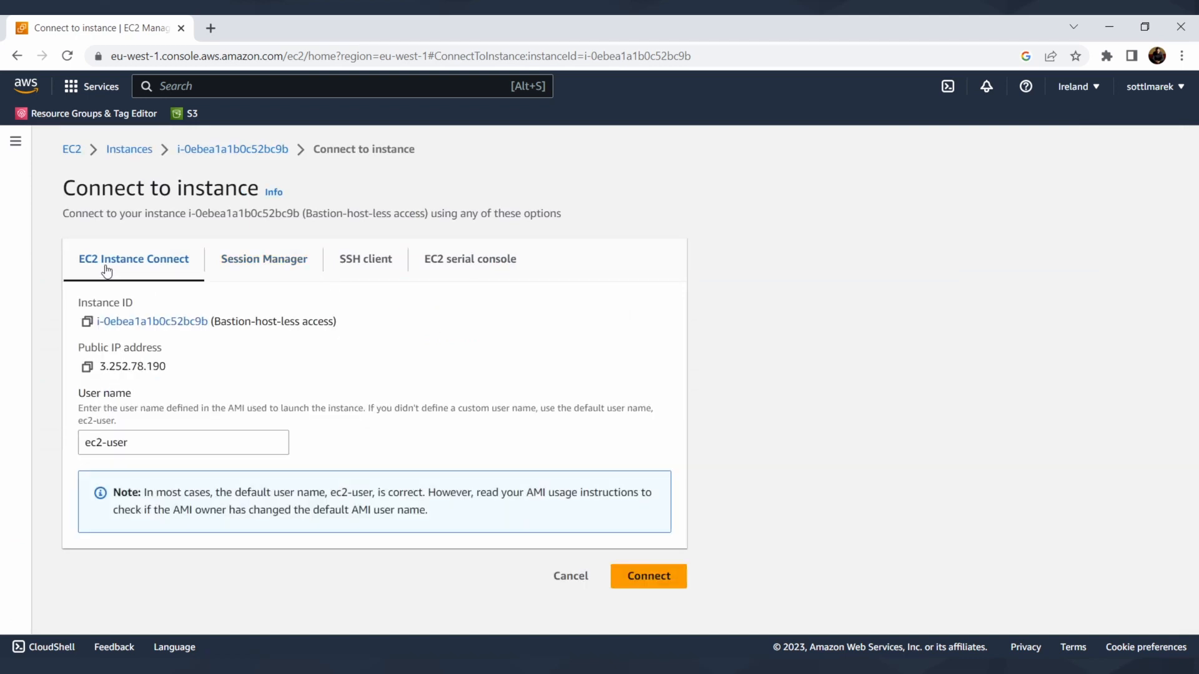
left_click(259, 265)
left_click(368, 264)
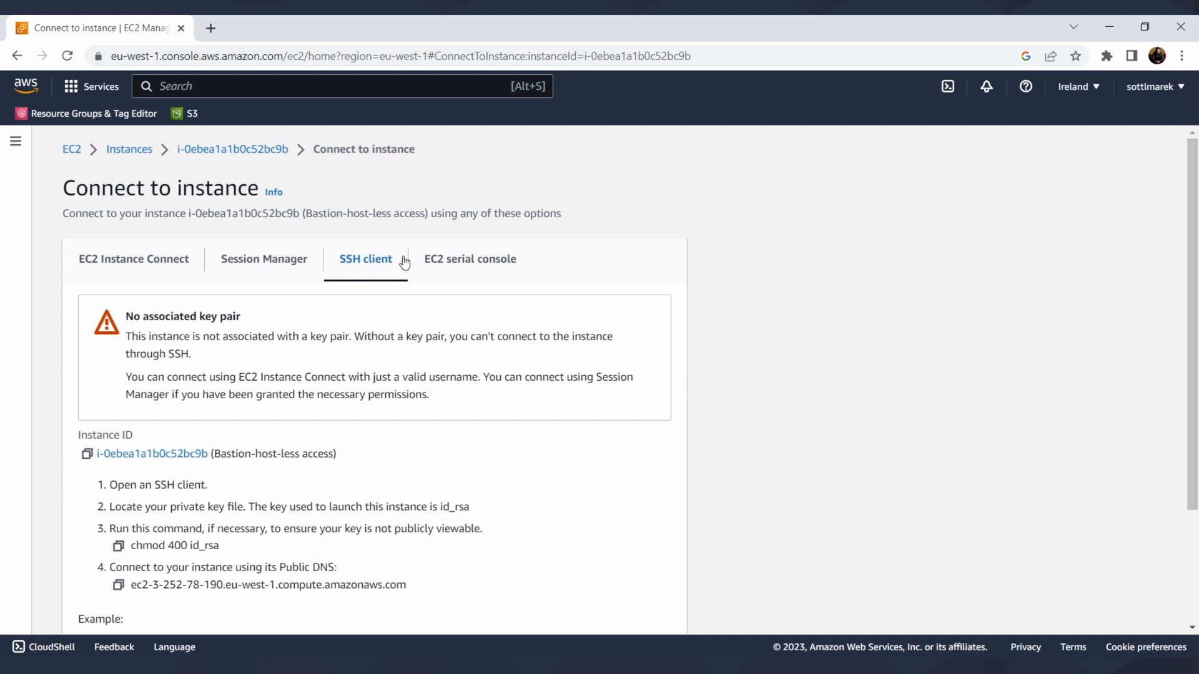
left_click(283, 269)
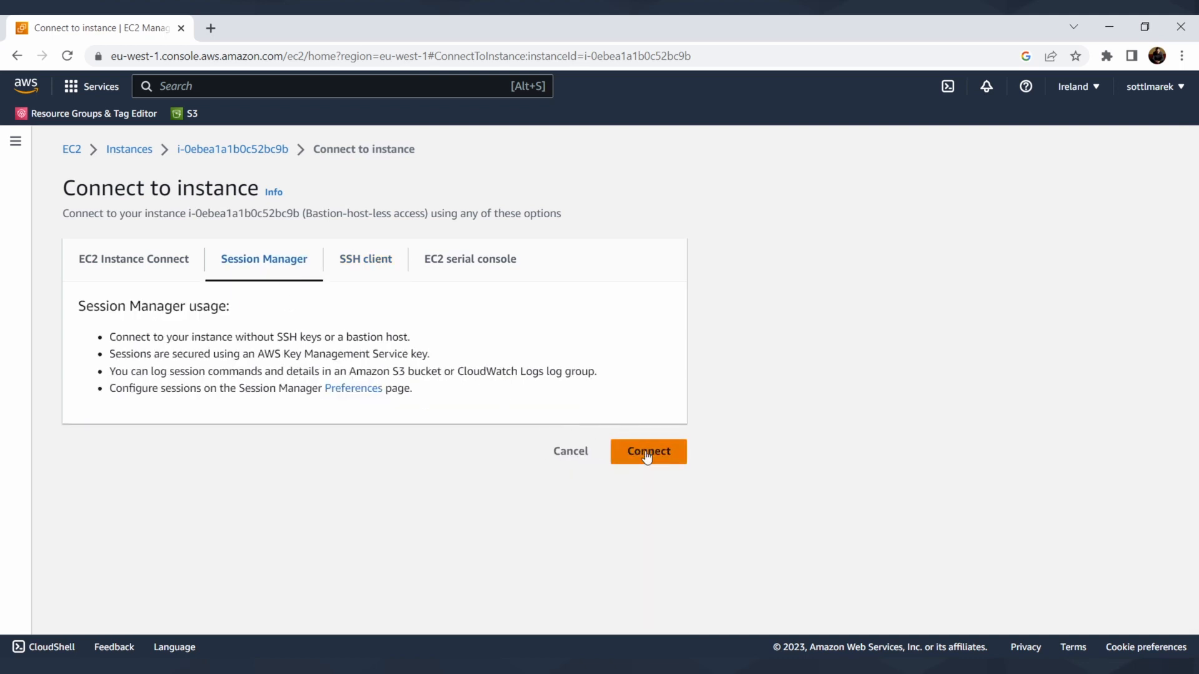
Connect to the "Bastion-host-less access" instance through Session Manager and run whoami in its shell.
left_click(646, 451)
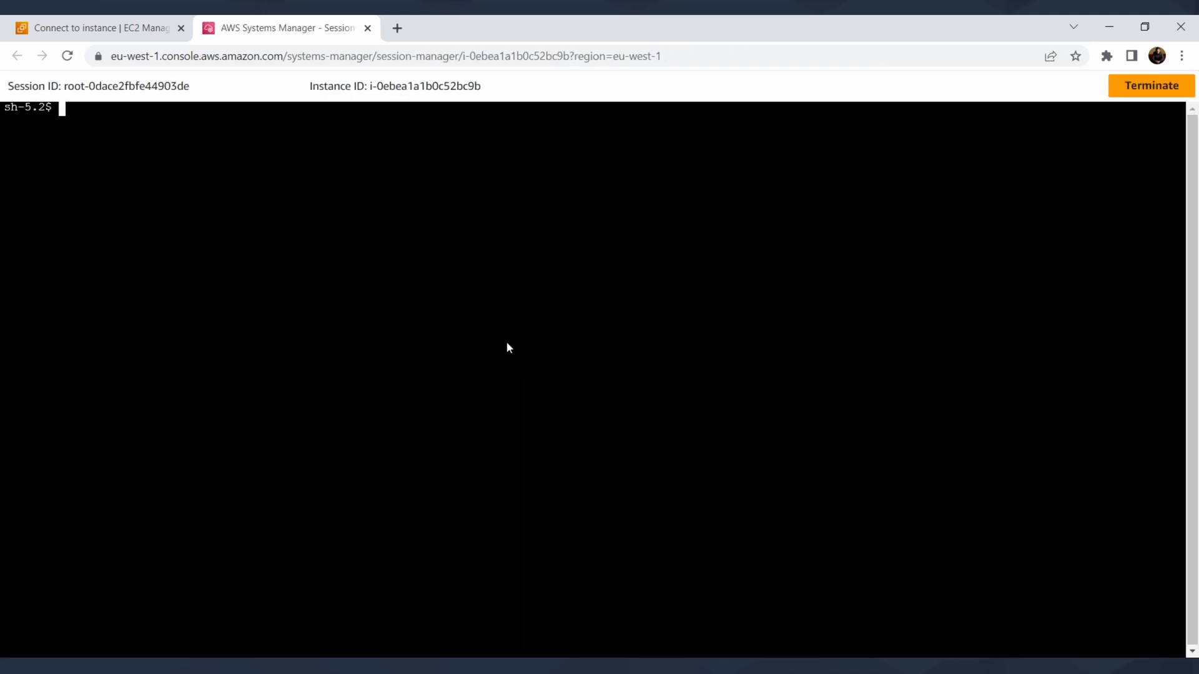
type("whoami")
key("Return")
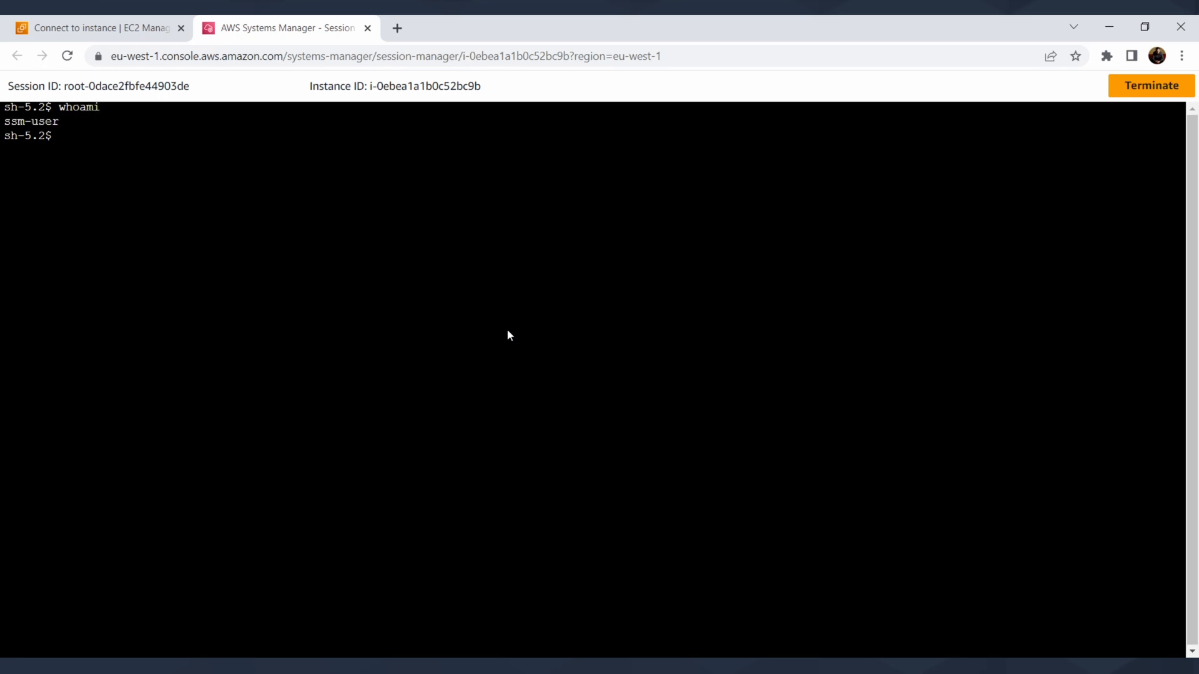
End the shell session with the exit command and close the session window.
type("exit")
key("Return")
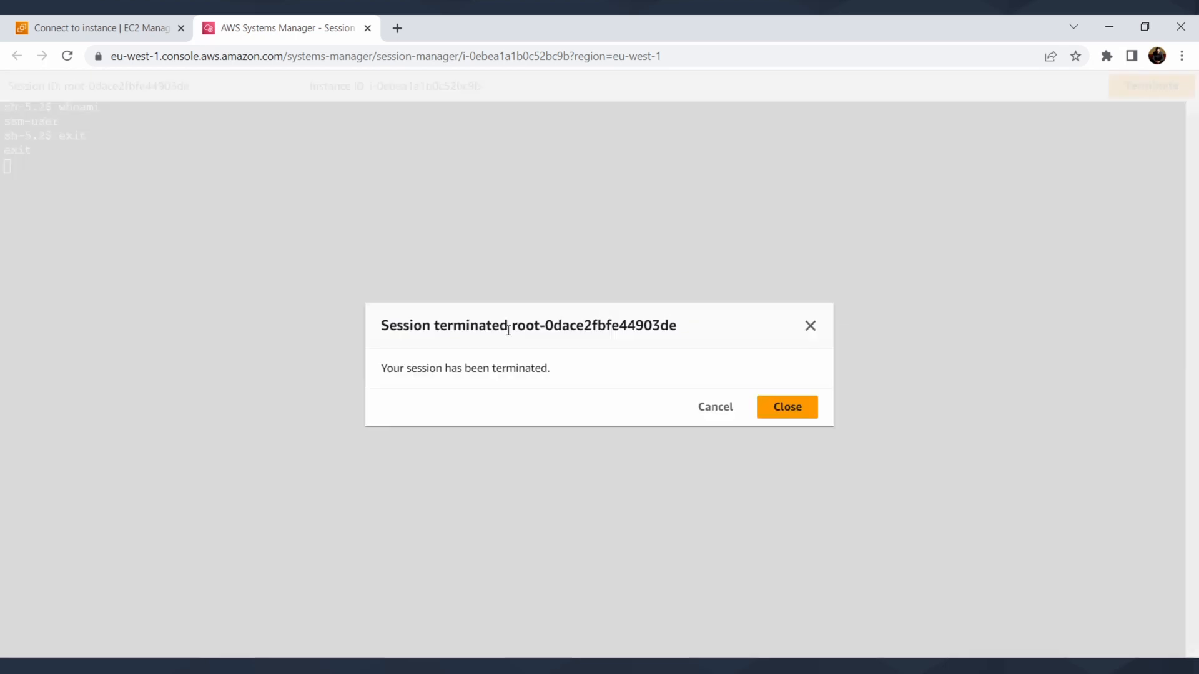
left_click(780, 412)
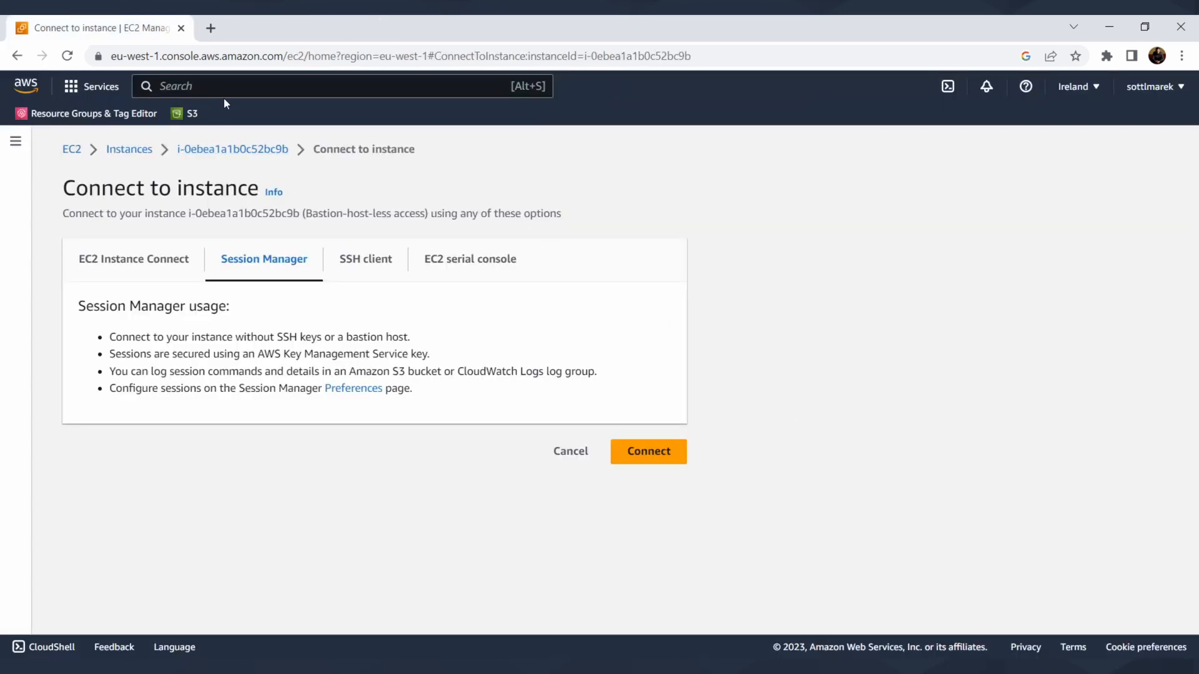
Find S3 through the service search and open the hackitect bucket to check its session log files.
left_click(232, 84)
type("s3")
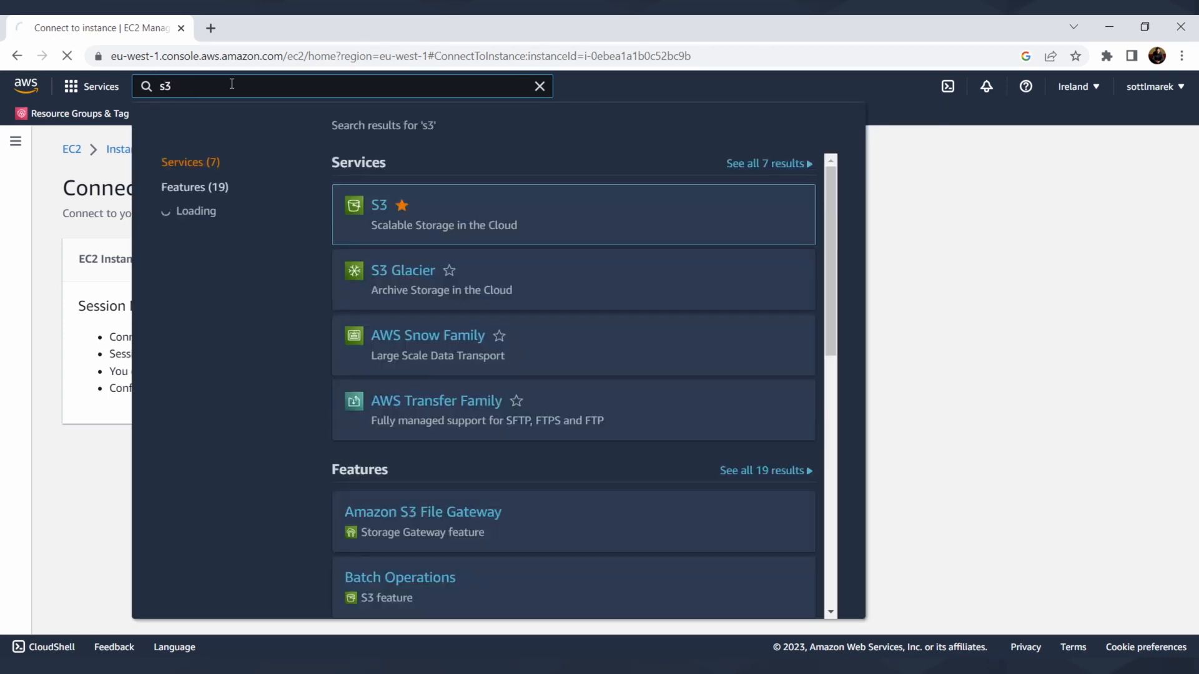
key("Return")
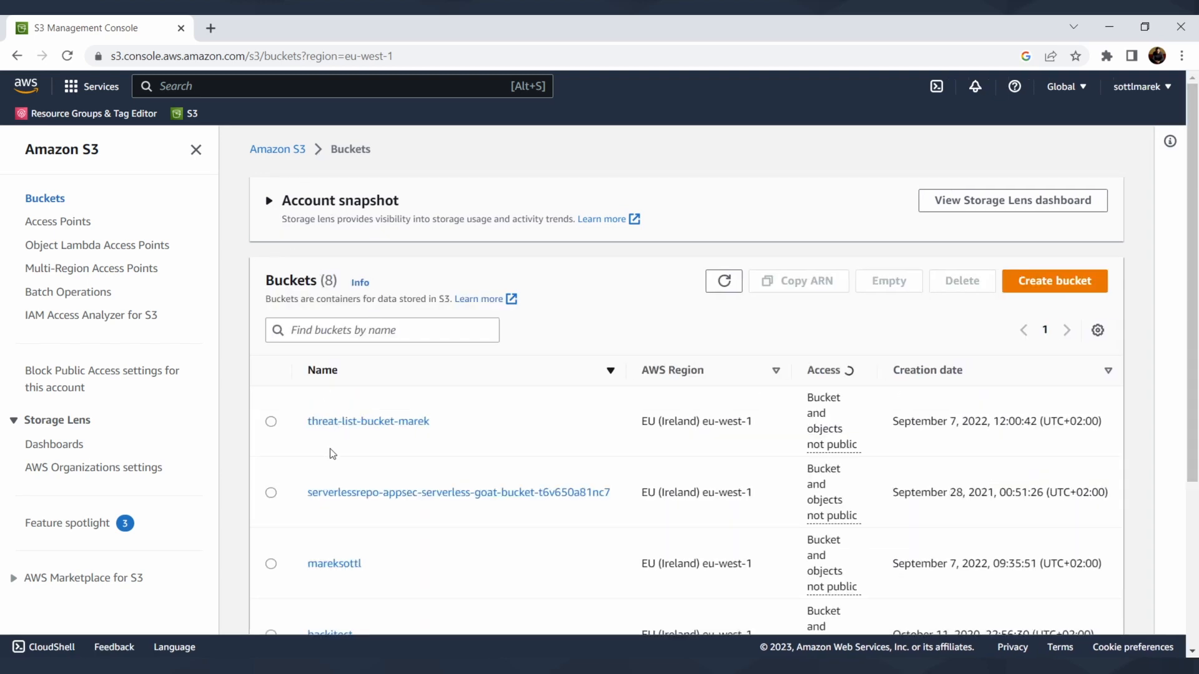
scroll(337, 450, "down", 4)
scroll(349, 422, "up", 1)
left_click(321, 420)
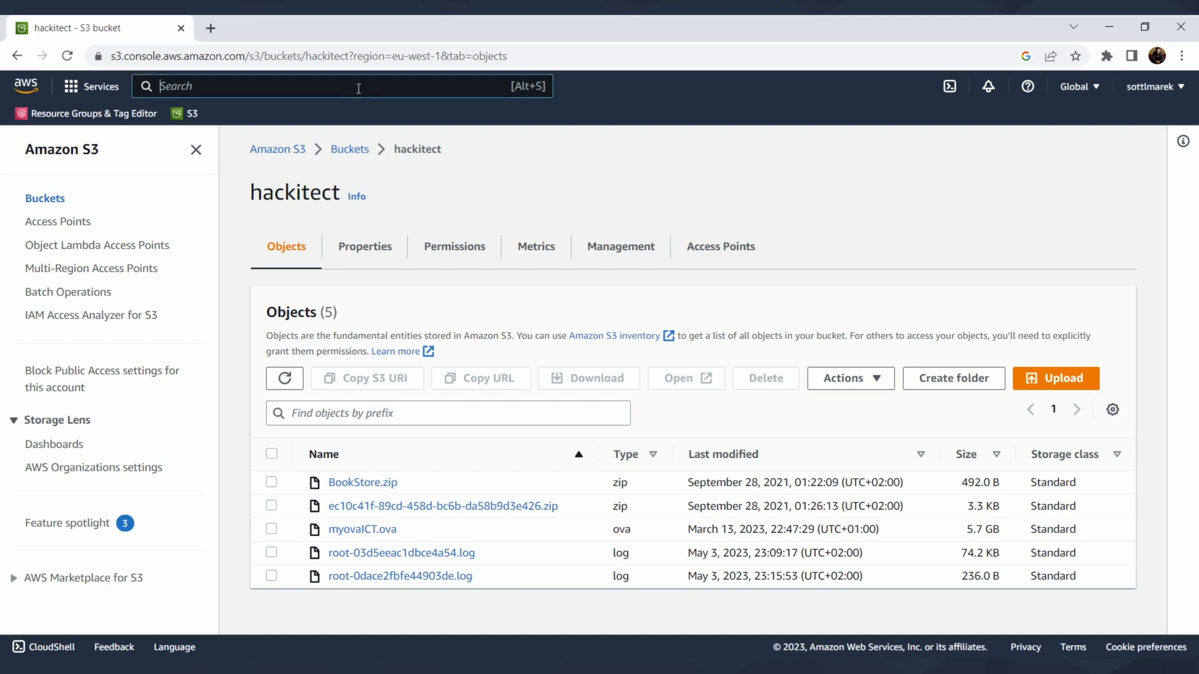
Search for "sess", open Session Manager within Systems Manager, and examine the session history including each session's status and output location.
type("sess")
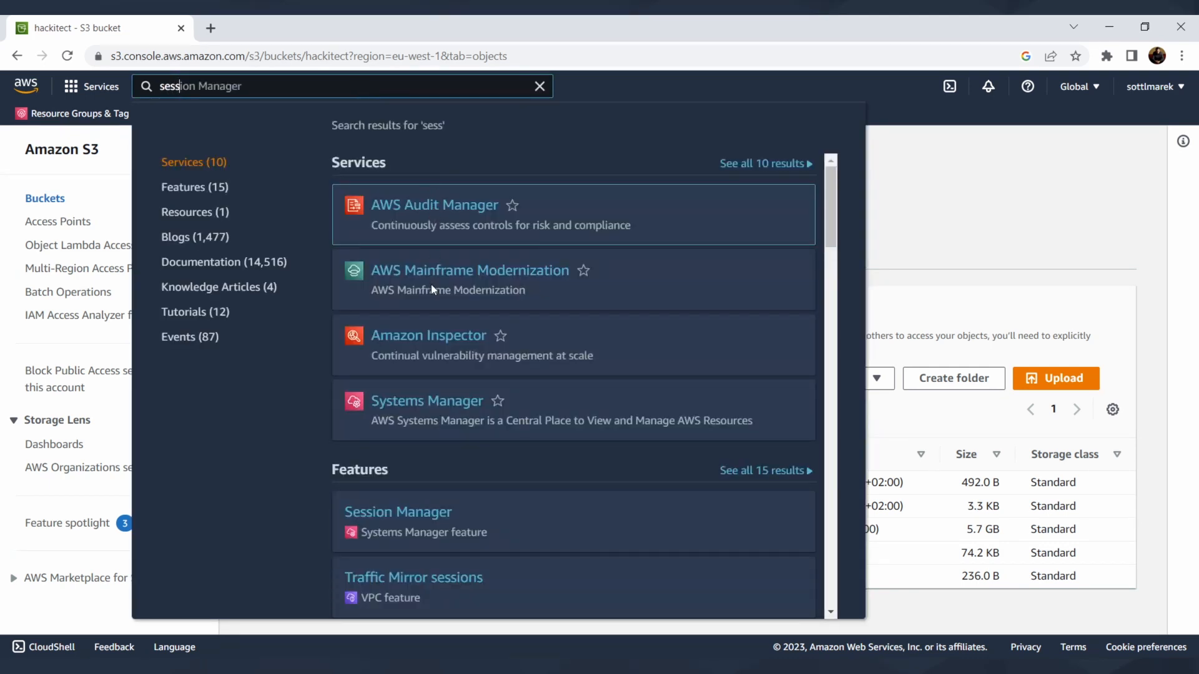
left_click(446, 411)
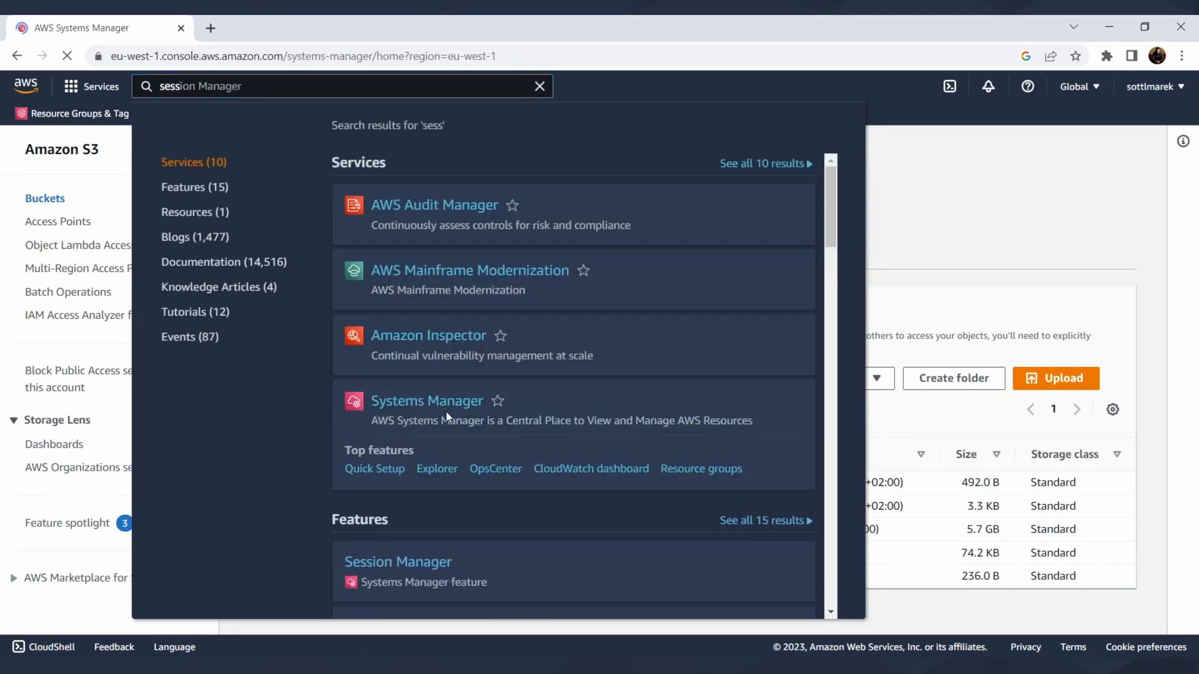
scroll(101, 472, "down", 4)
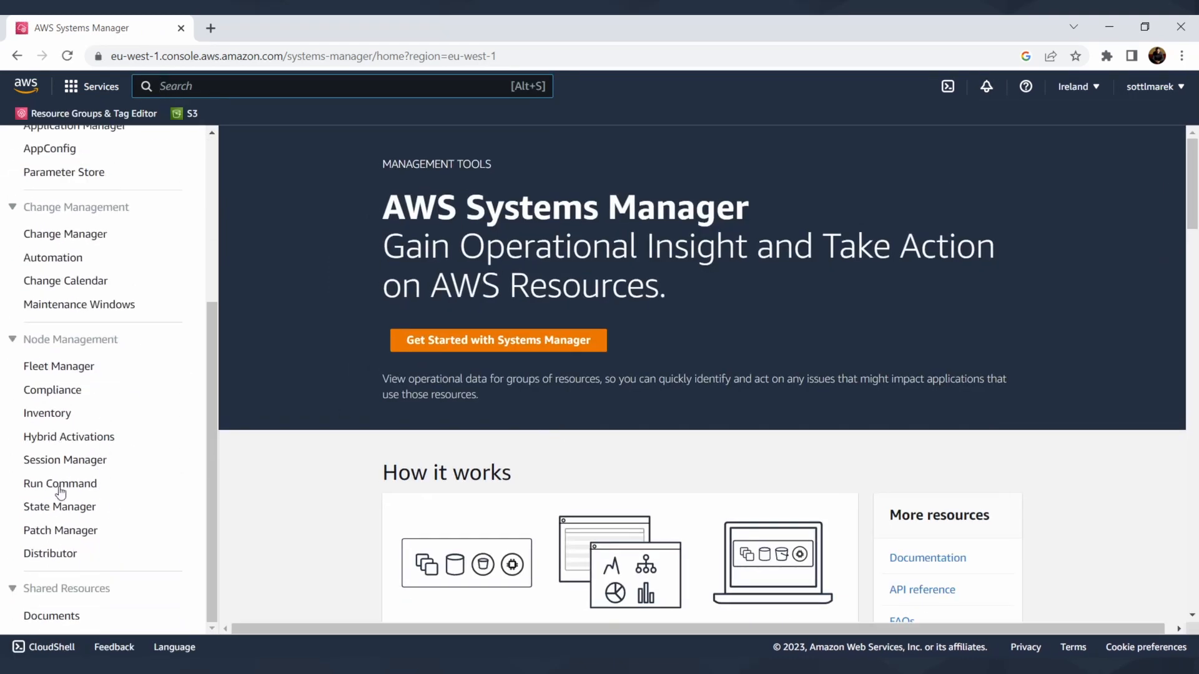
left_click(60, 462)
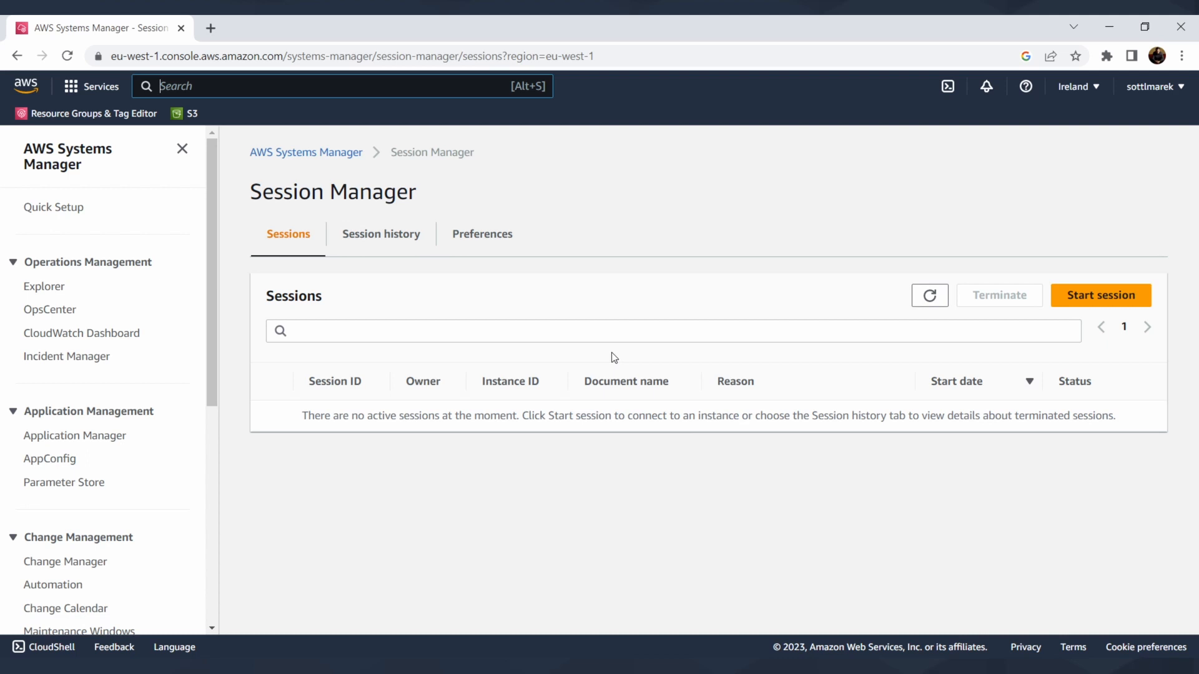
left_click(368, 234)
scroll(676, 369, "down", 3)
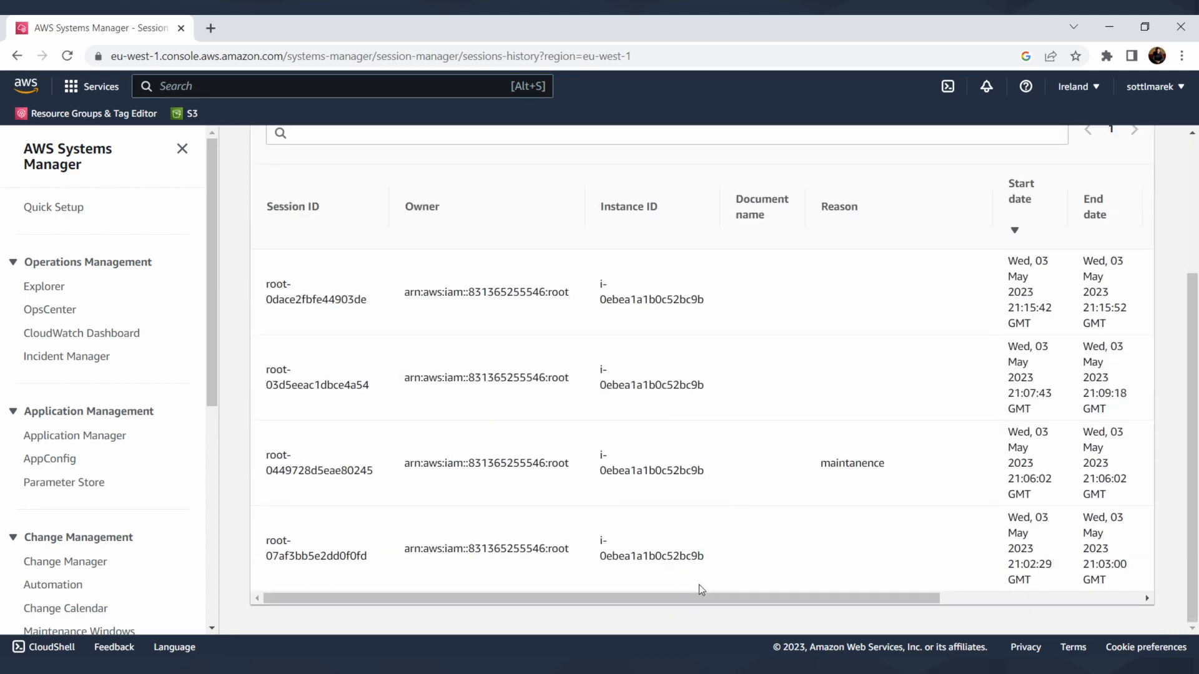
left_click_drag(688, 598, 938, 593)
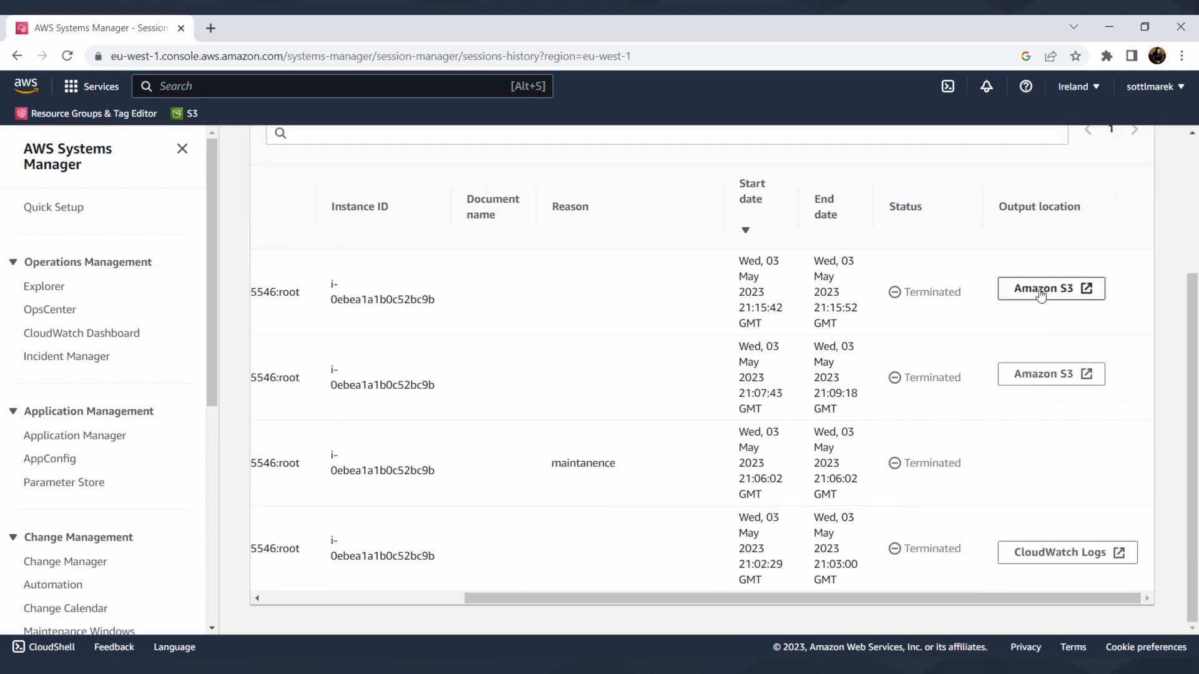